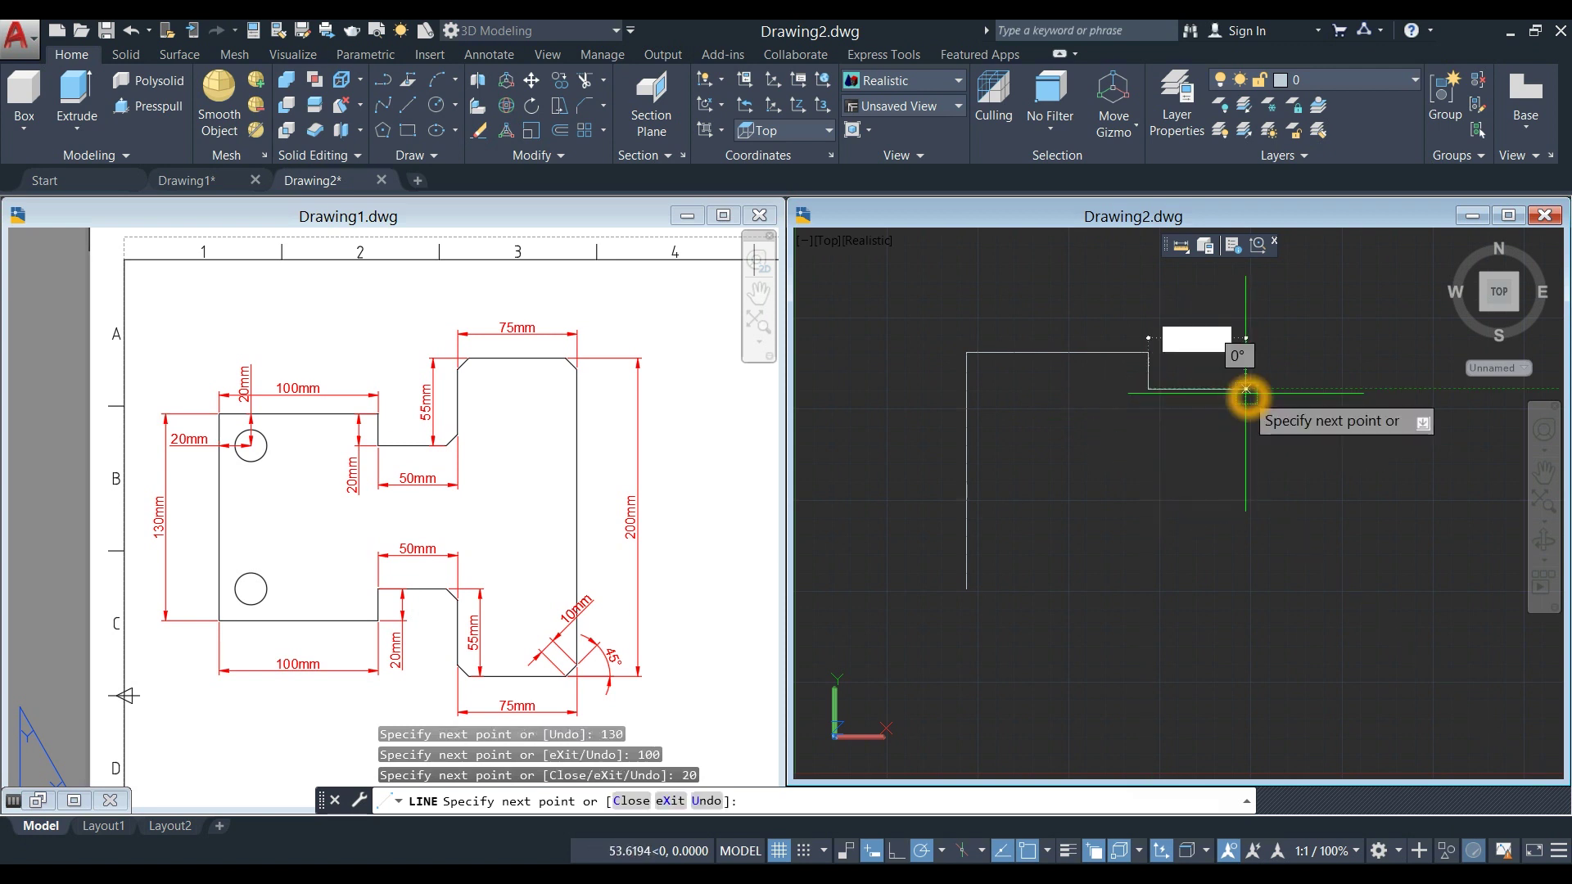
- Continue the plate outline with line segments 50 mm right, 55 mm up, 75 mm right and 200 mm down
key("Return")
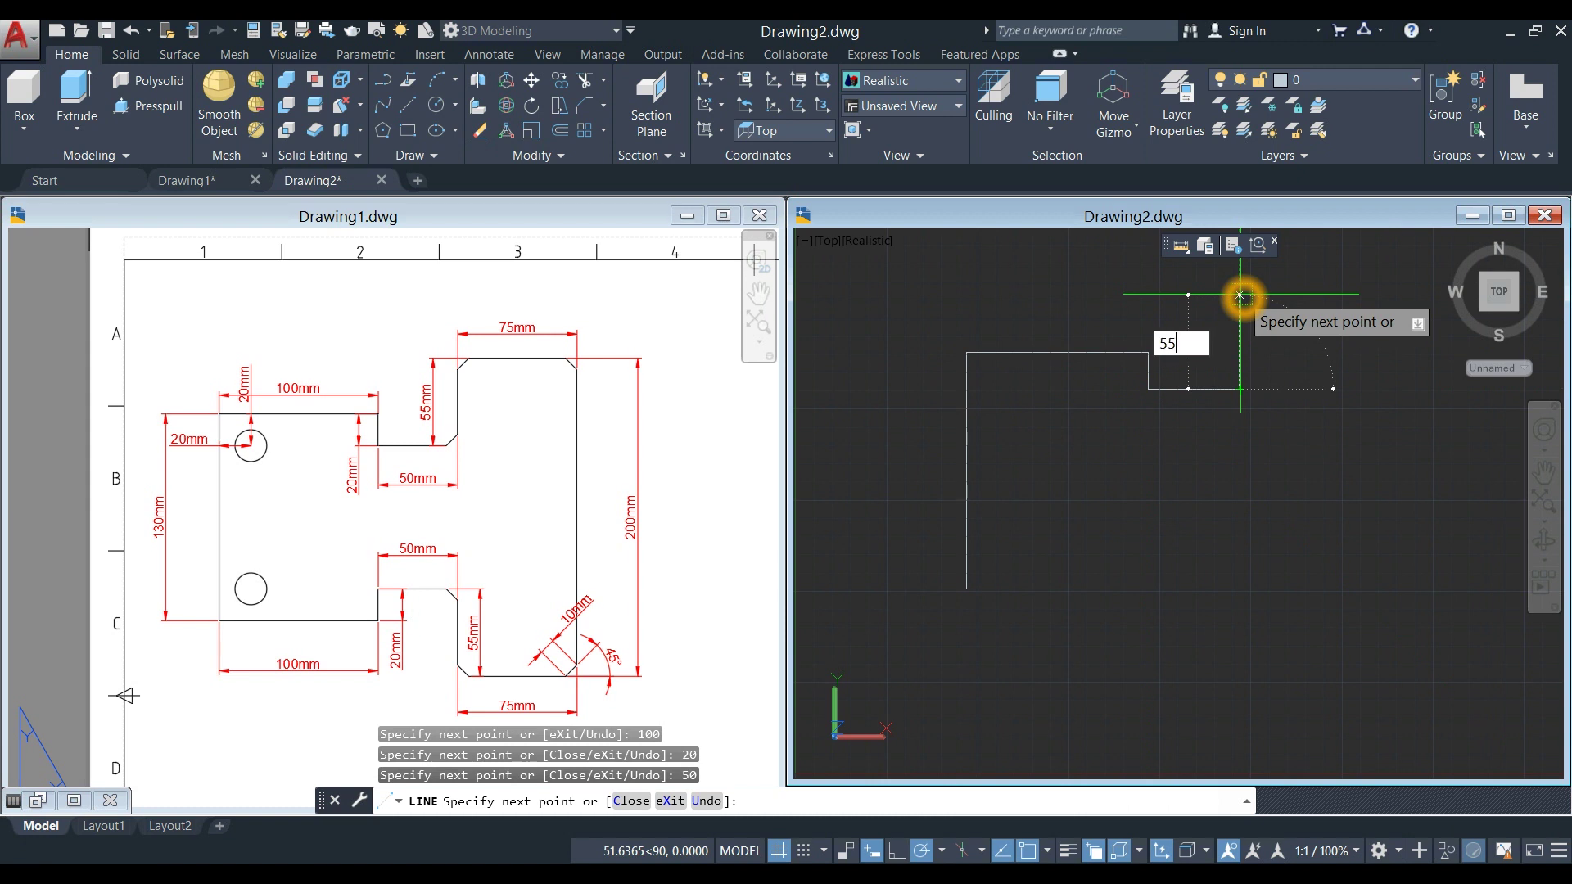
type("55")
key("Return")
middle_click_drag(1310, 341, 1204, 434)
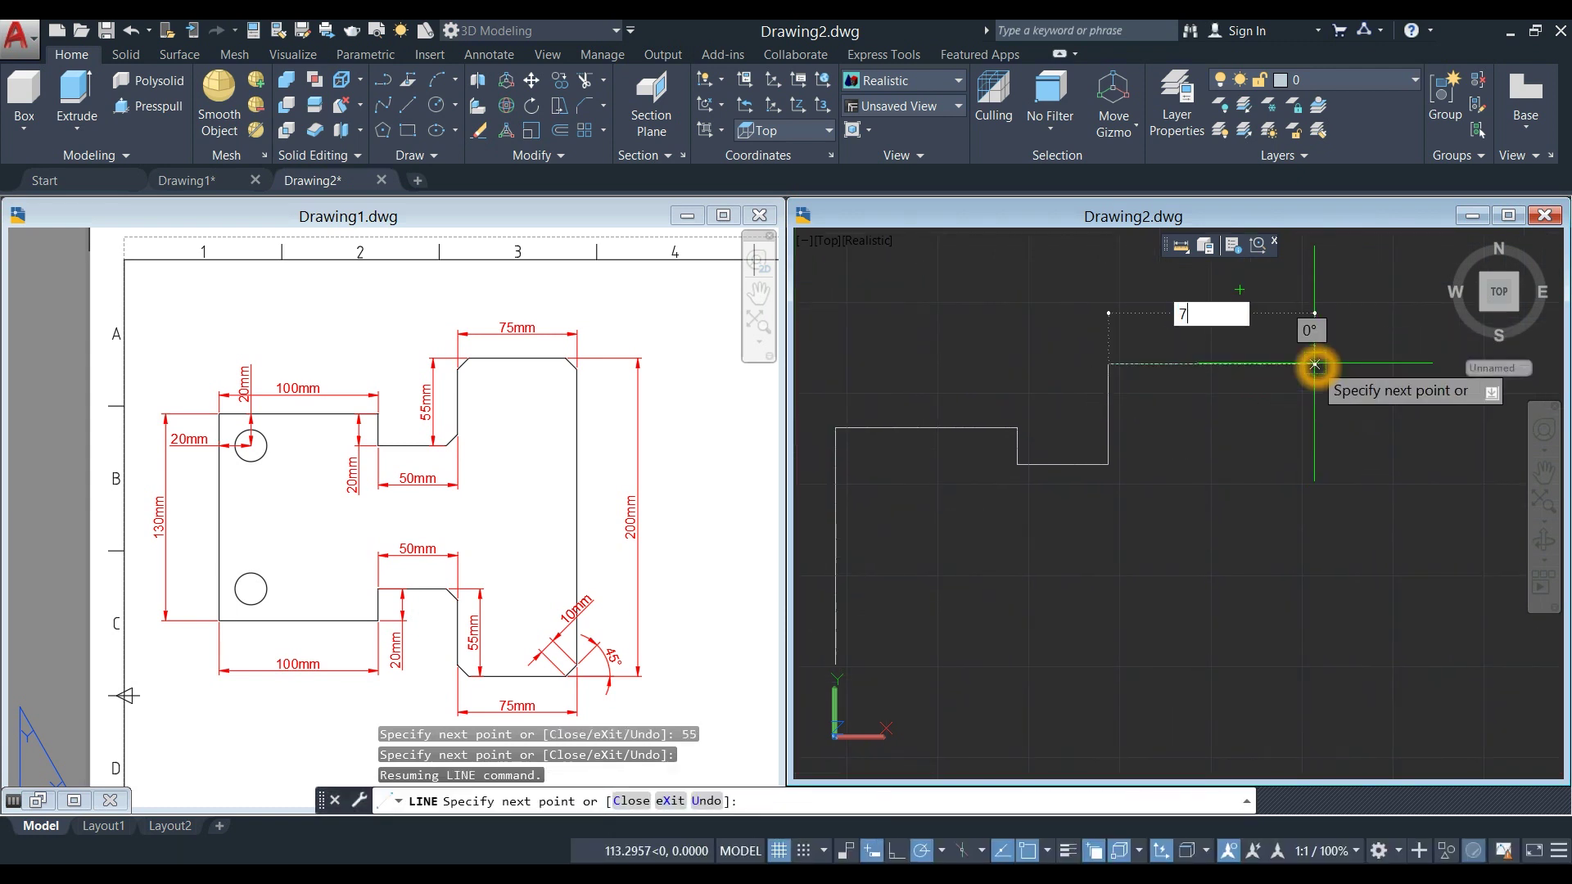
type("75")
key("Return")
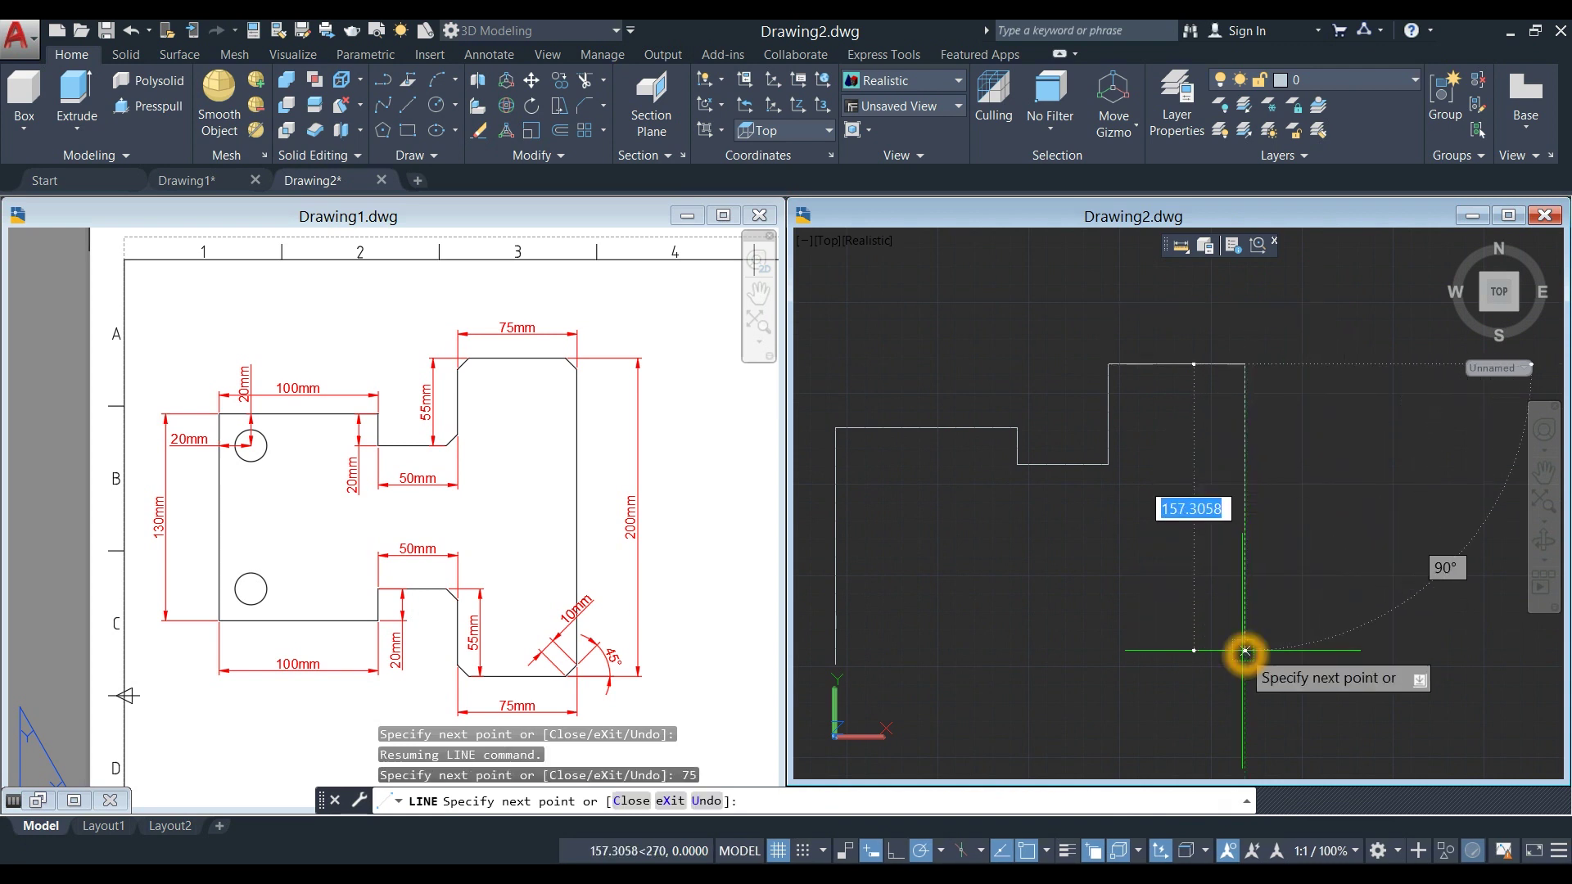
type("200")
key("Return")
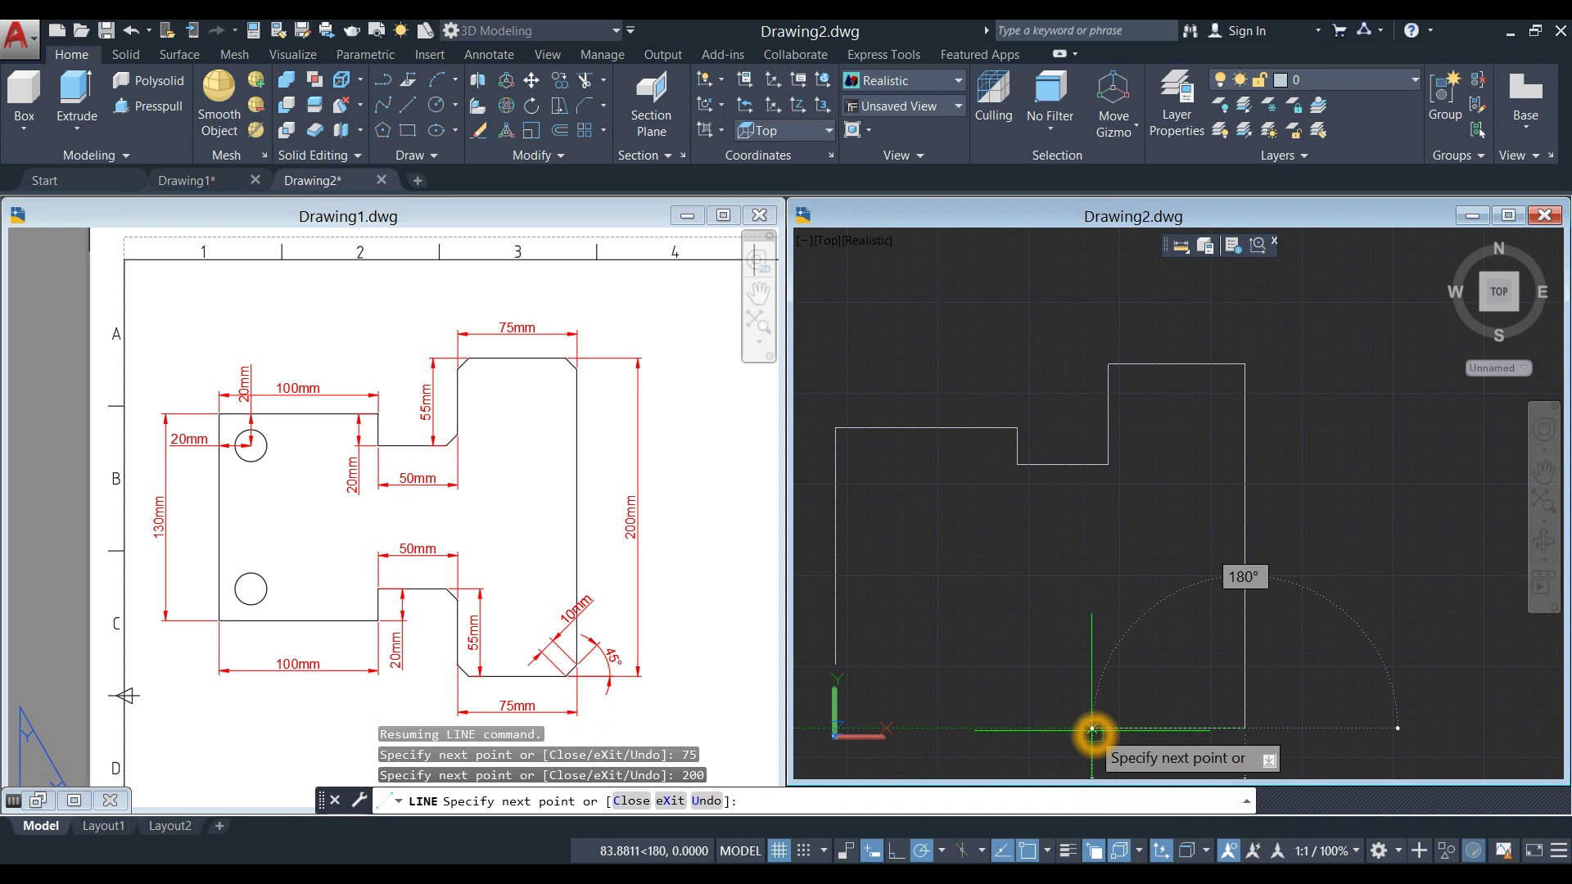
- Close the outline with segments 75 mm left, 55 mm up, 50 mm left, 20 mm down and 100 mm left to the starting corner
type("75")
key("Return")
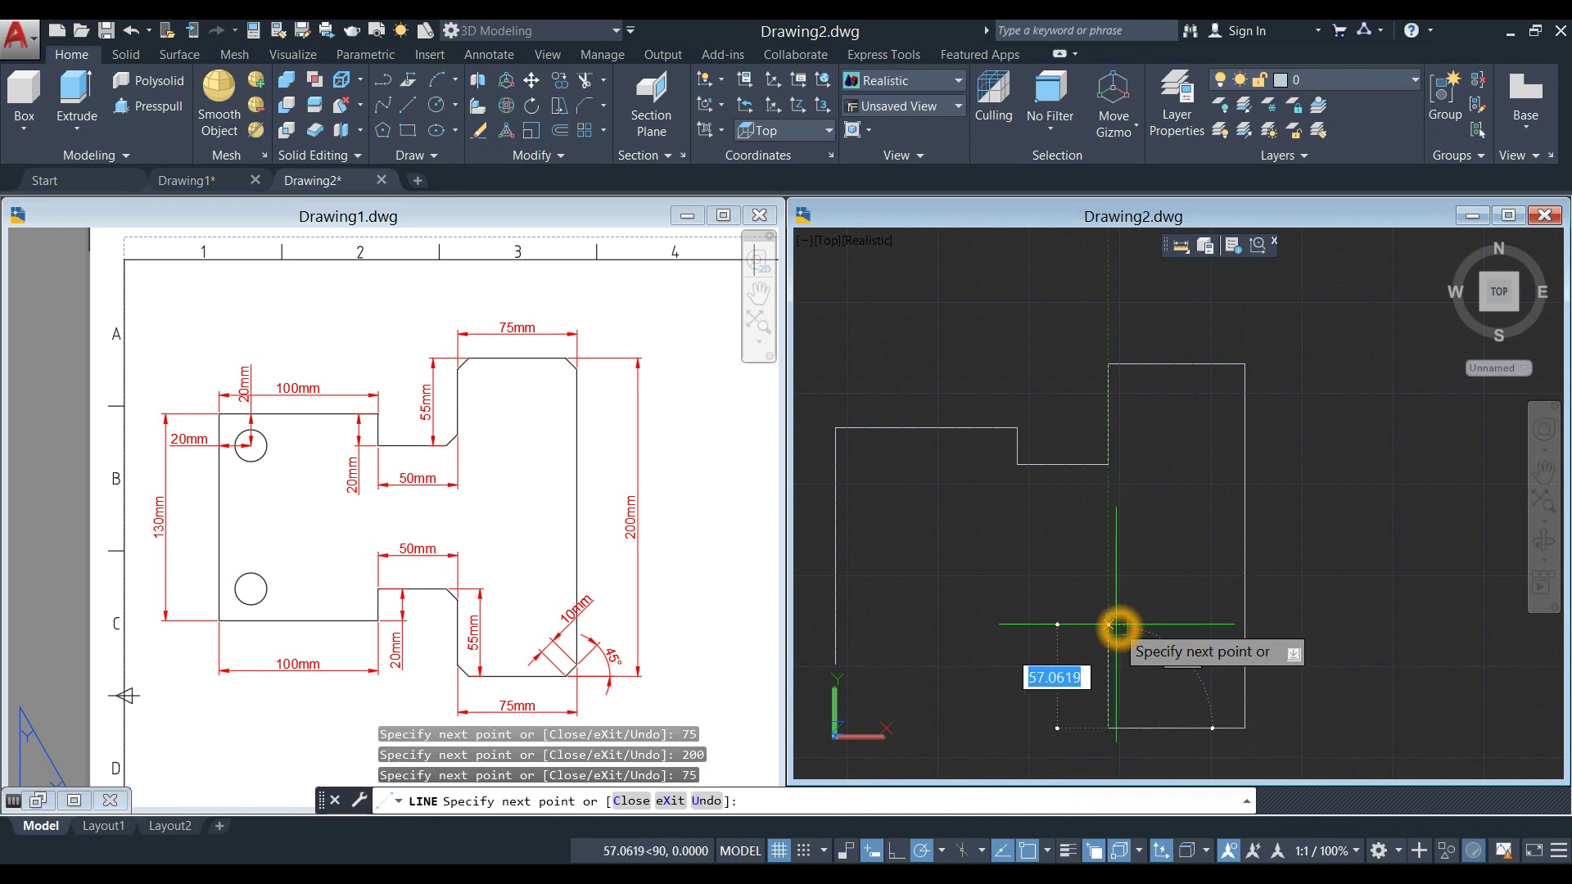
type("55")
key("Return")
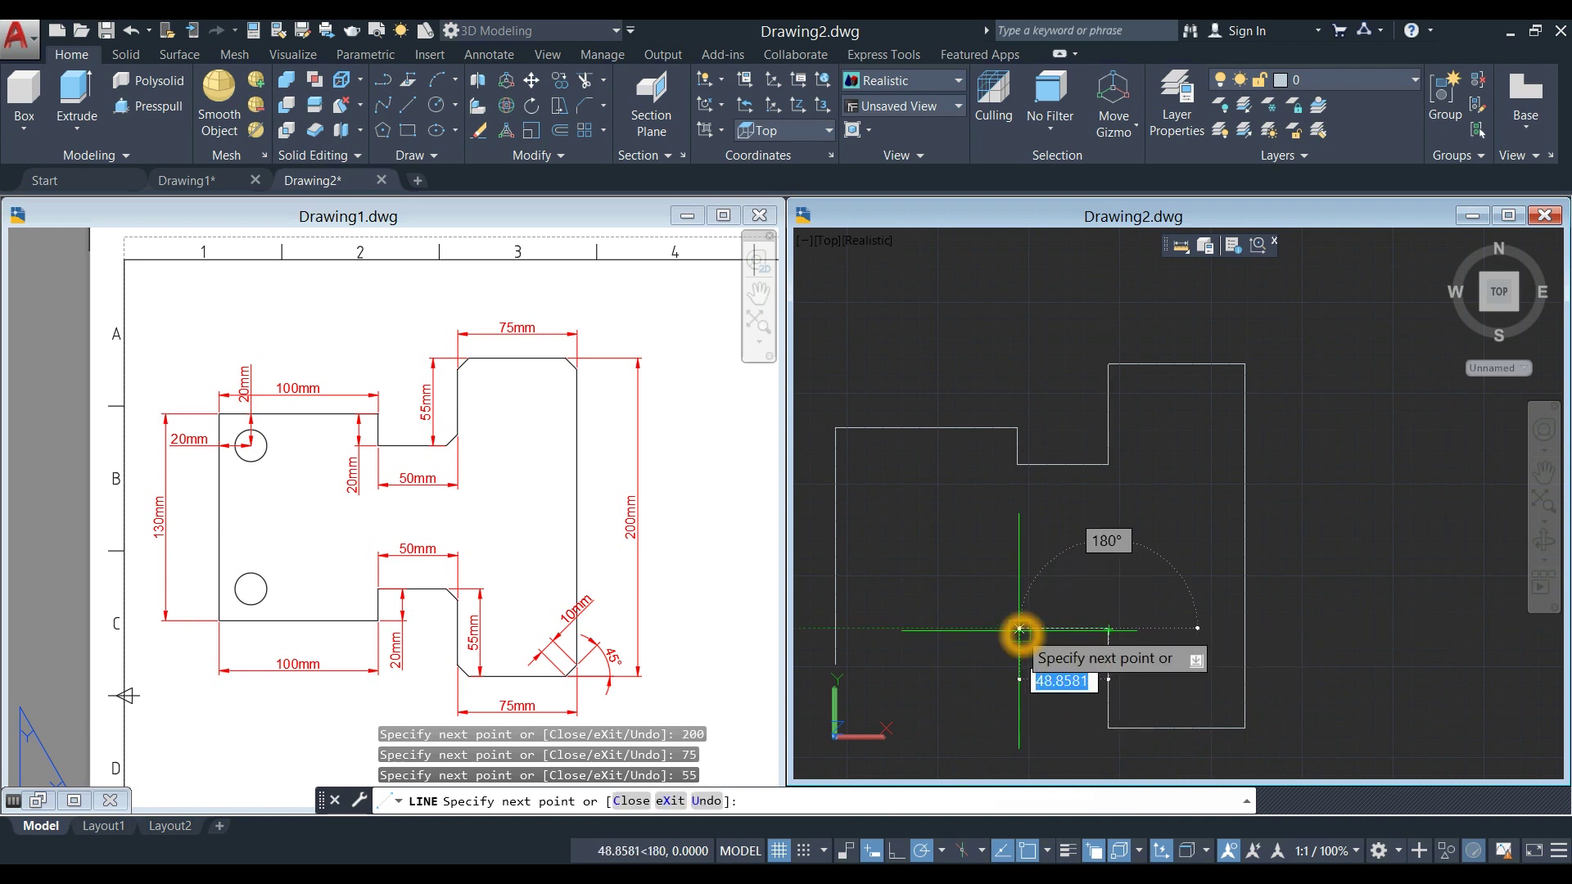
key("Return")
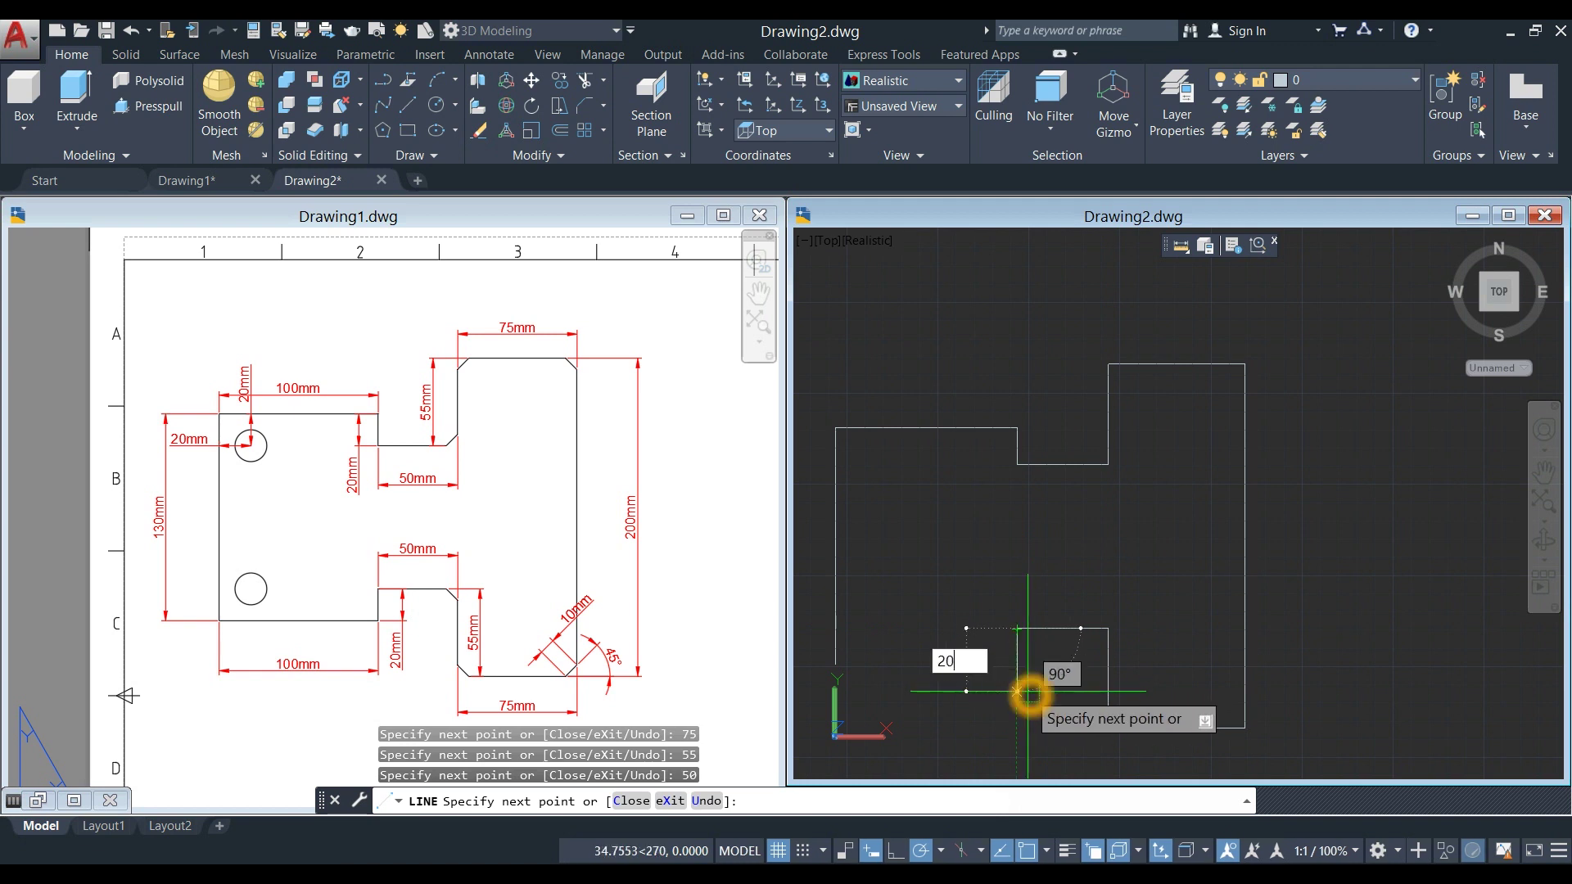
key("Return")
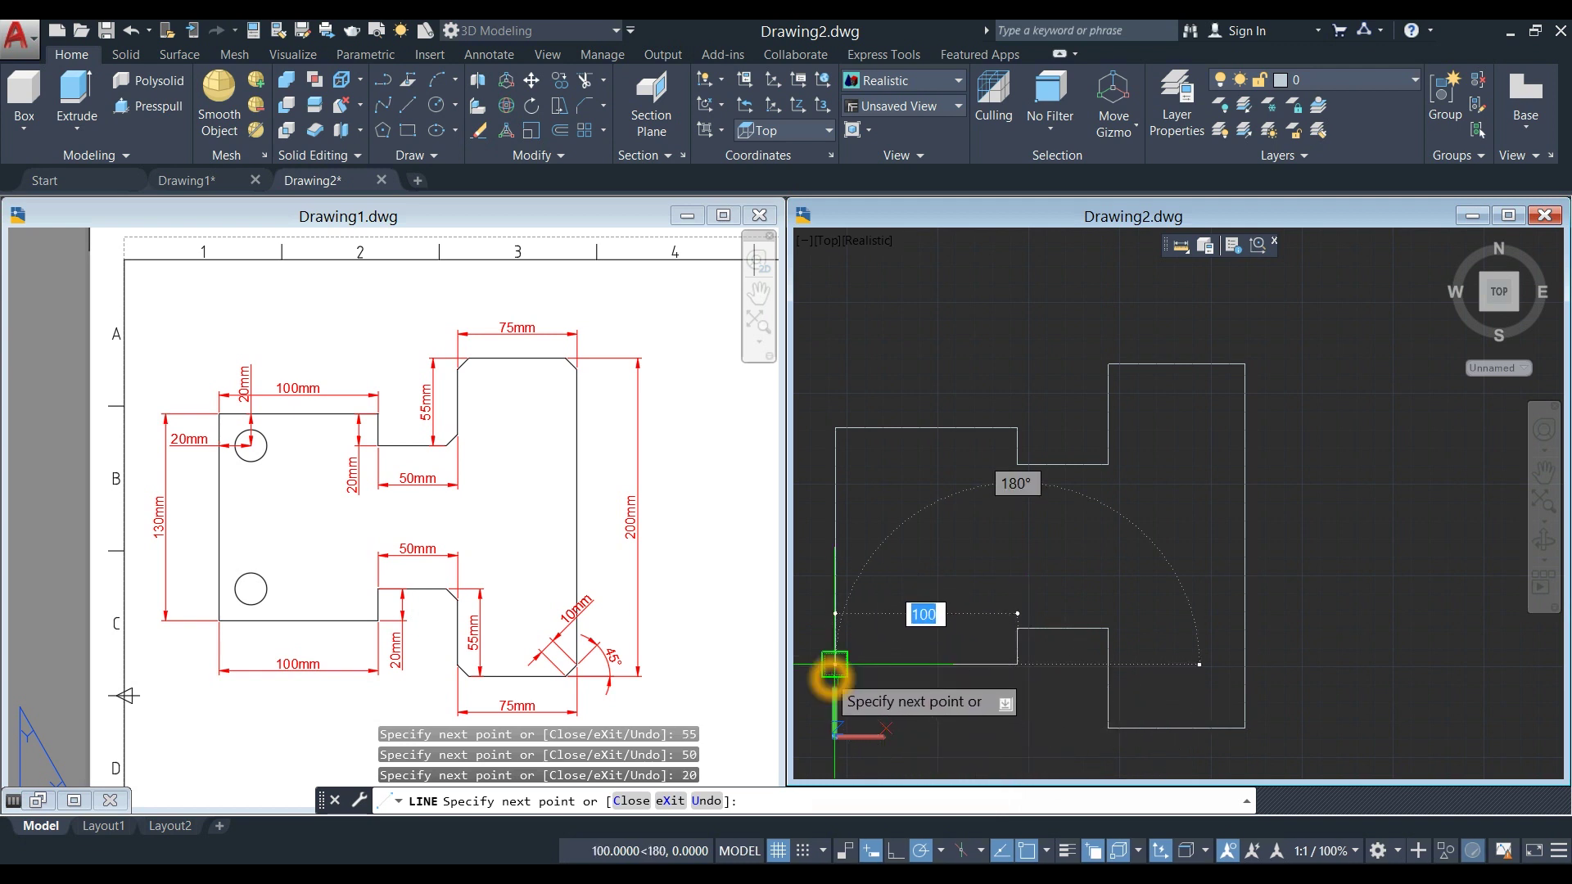
right_click(950, 576)
left_click(1016, 734)
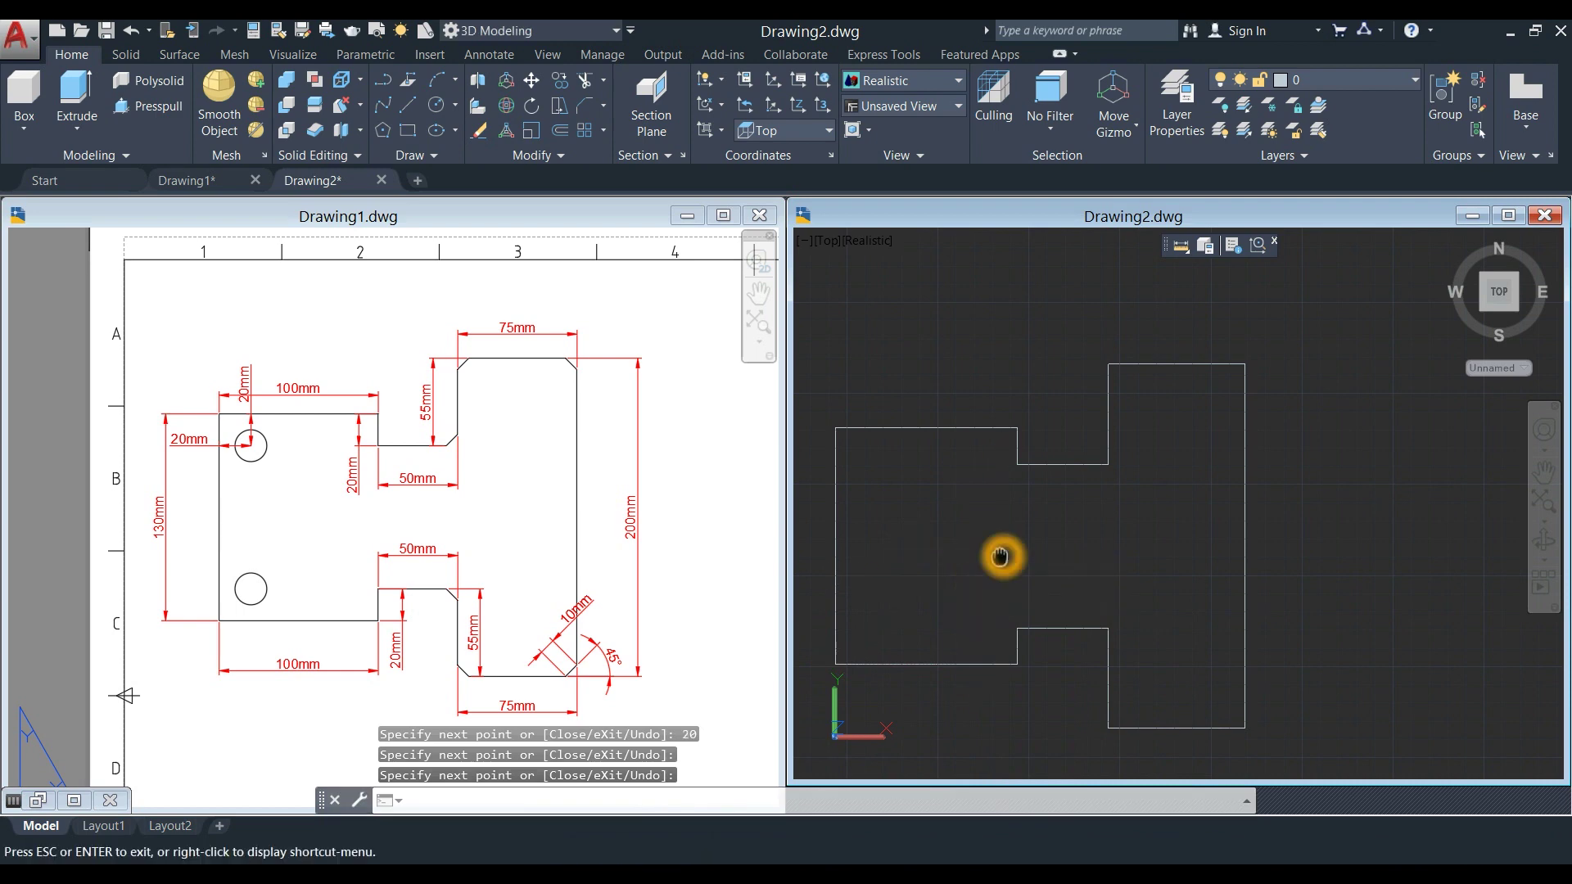
- Narrow the Drawing1 window and enlarge the Drawing2 window to fill the freed space beside it and below
left_click_drag(999, 555, 1054, 473)
key("Escape")
scroll(1055, 472, "down", 2)
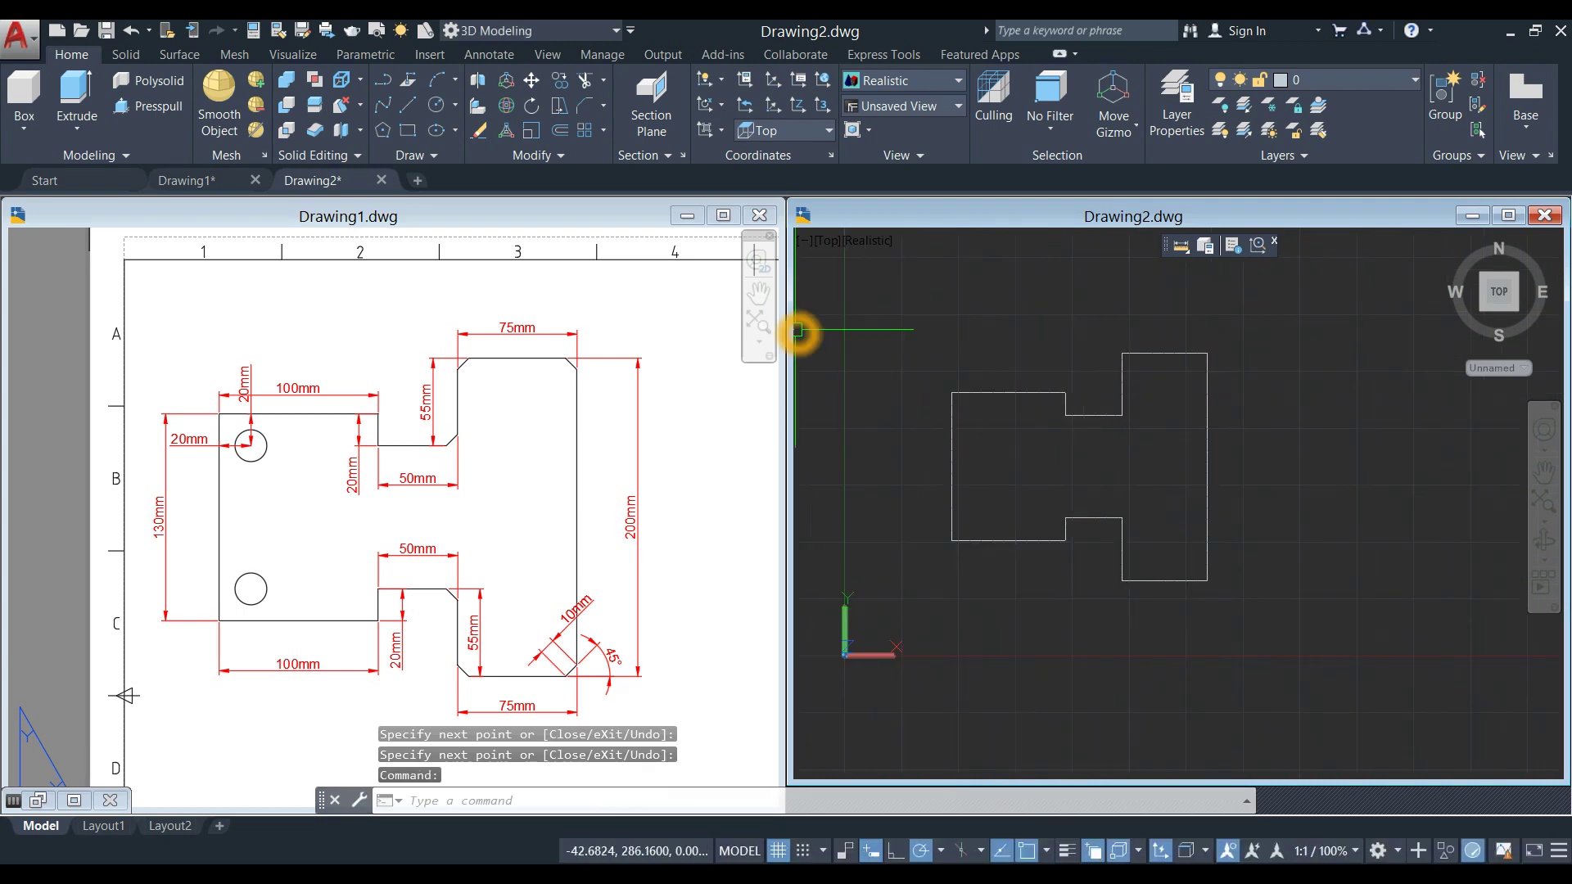
mouse_move(779, 340)
left_mouse_down()
mouse_move(471, 417)
mouse_move(528, 418)
left_mouse_up()
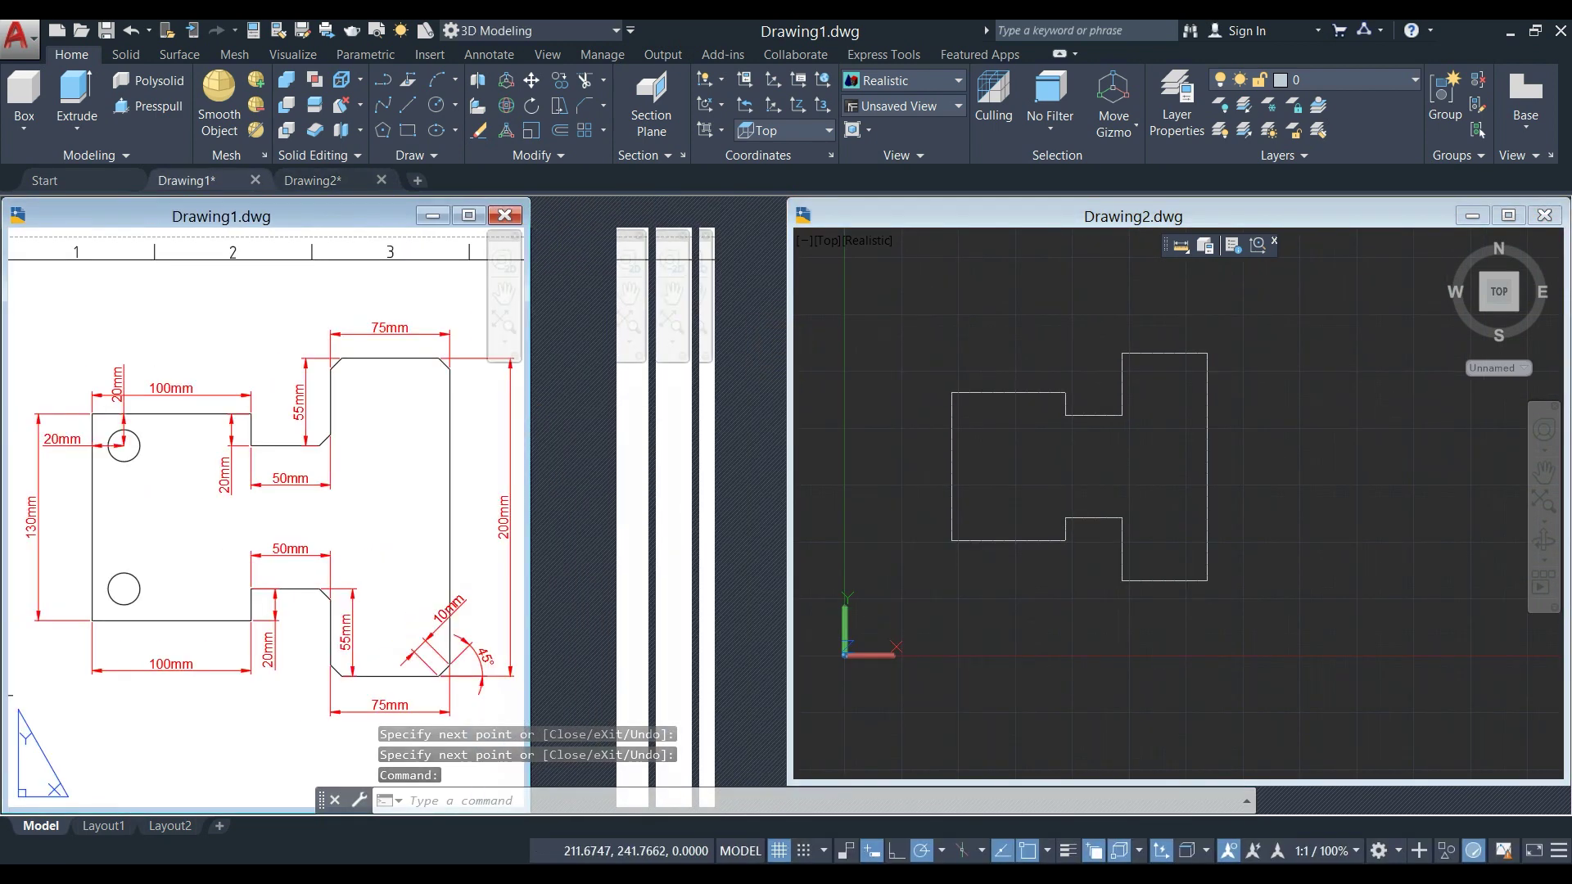
left_click_drag(791, 390, 534, 421)
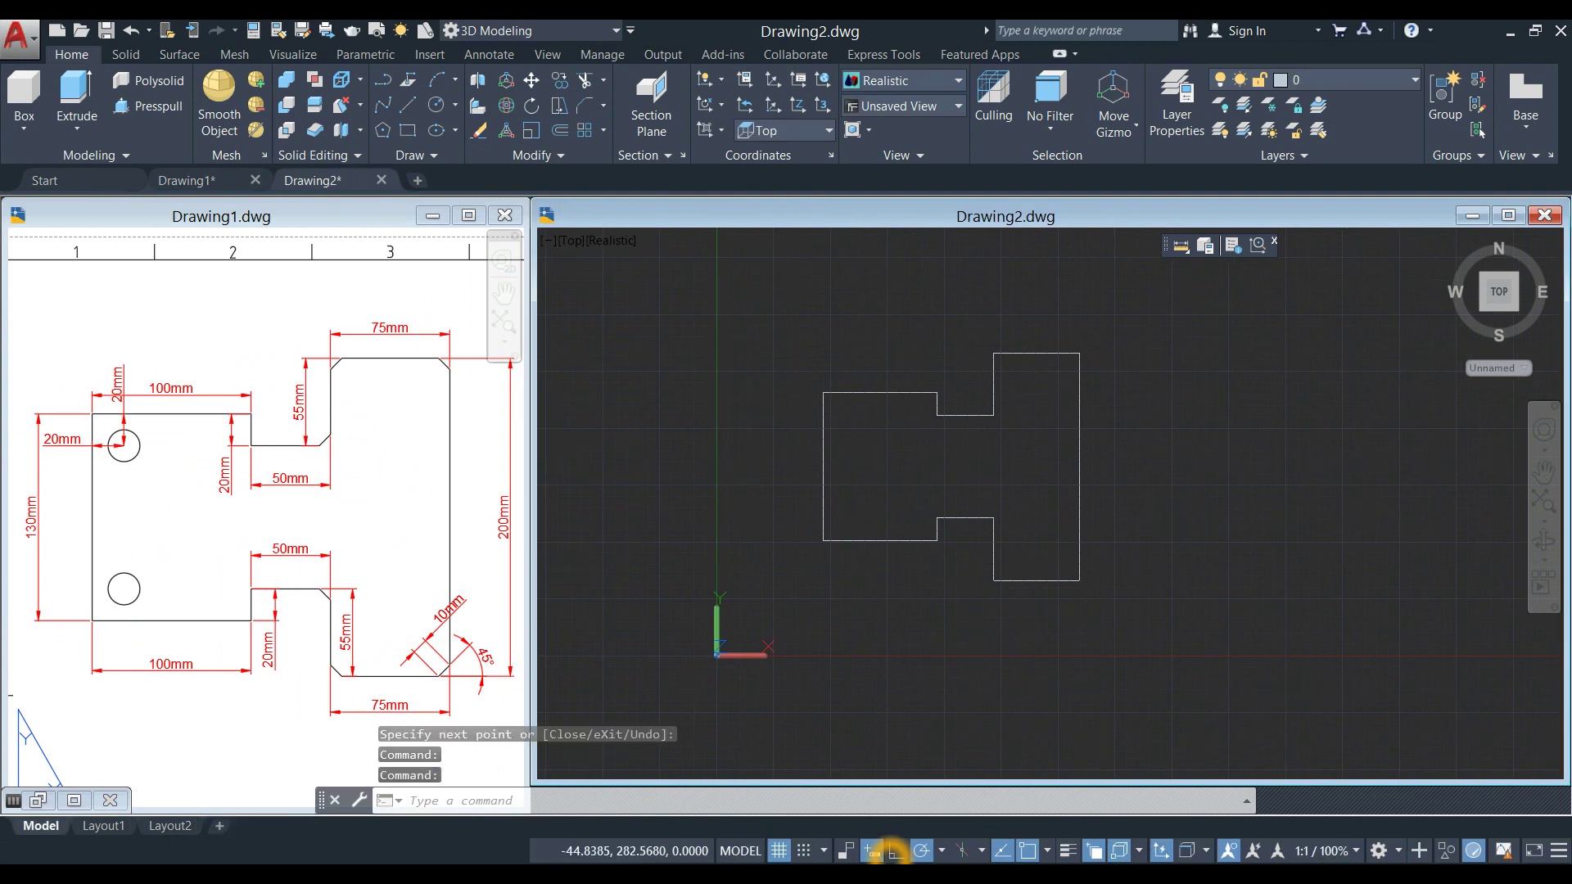
left_click_drag(1343, 782, 1351, 809)
left_click(1188, 539)
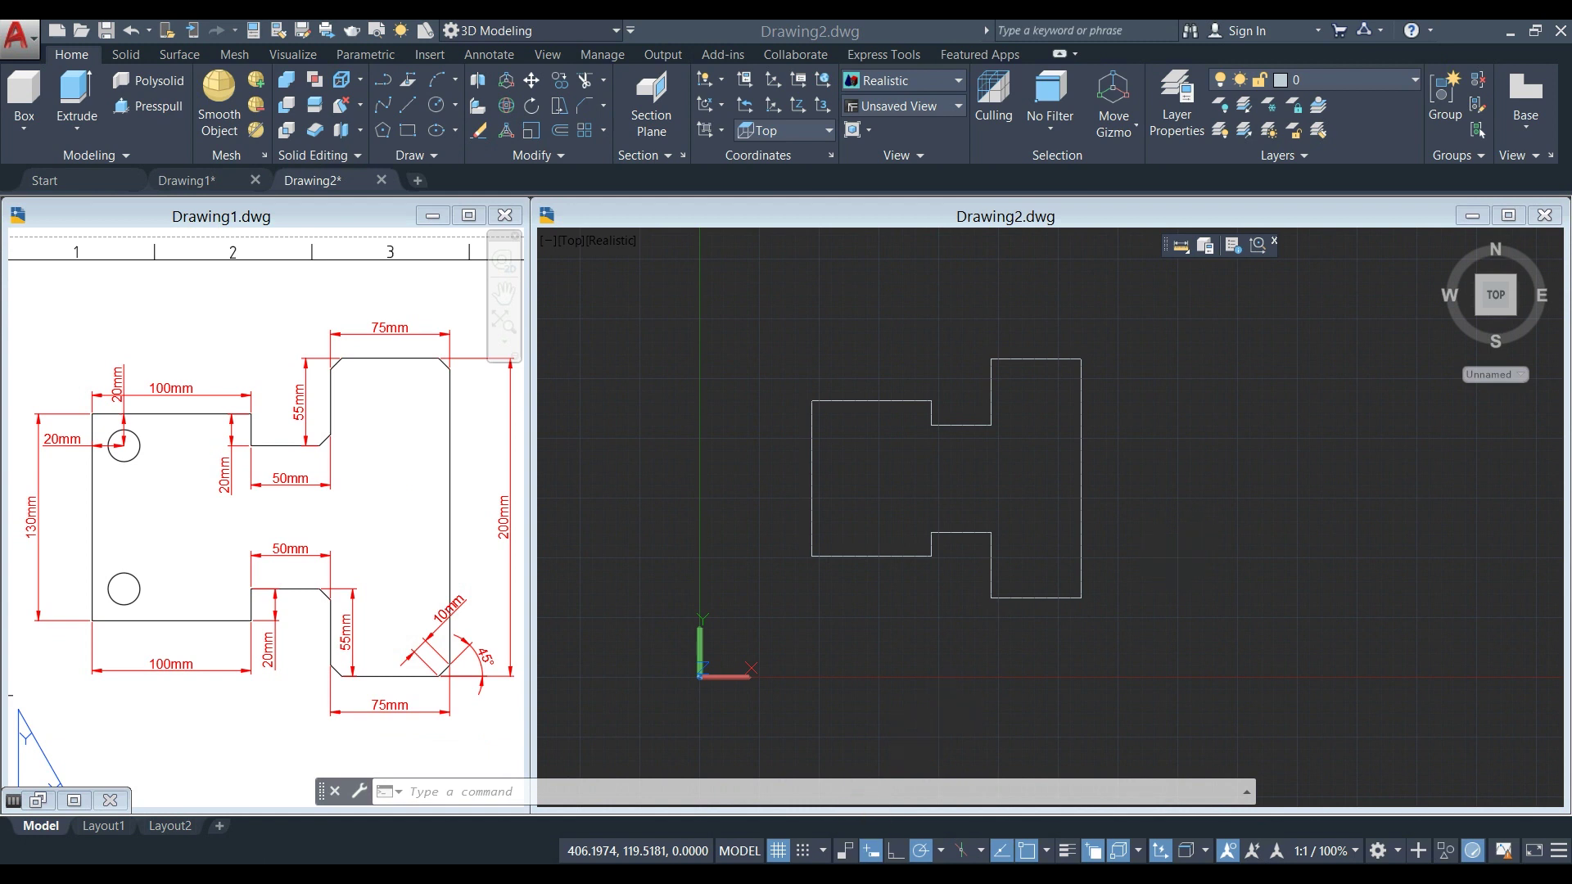
left_click(870, 852)
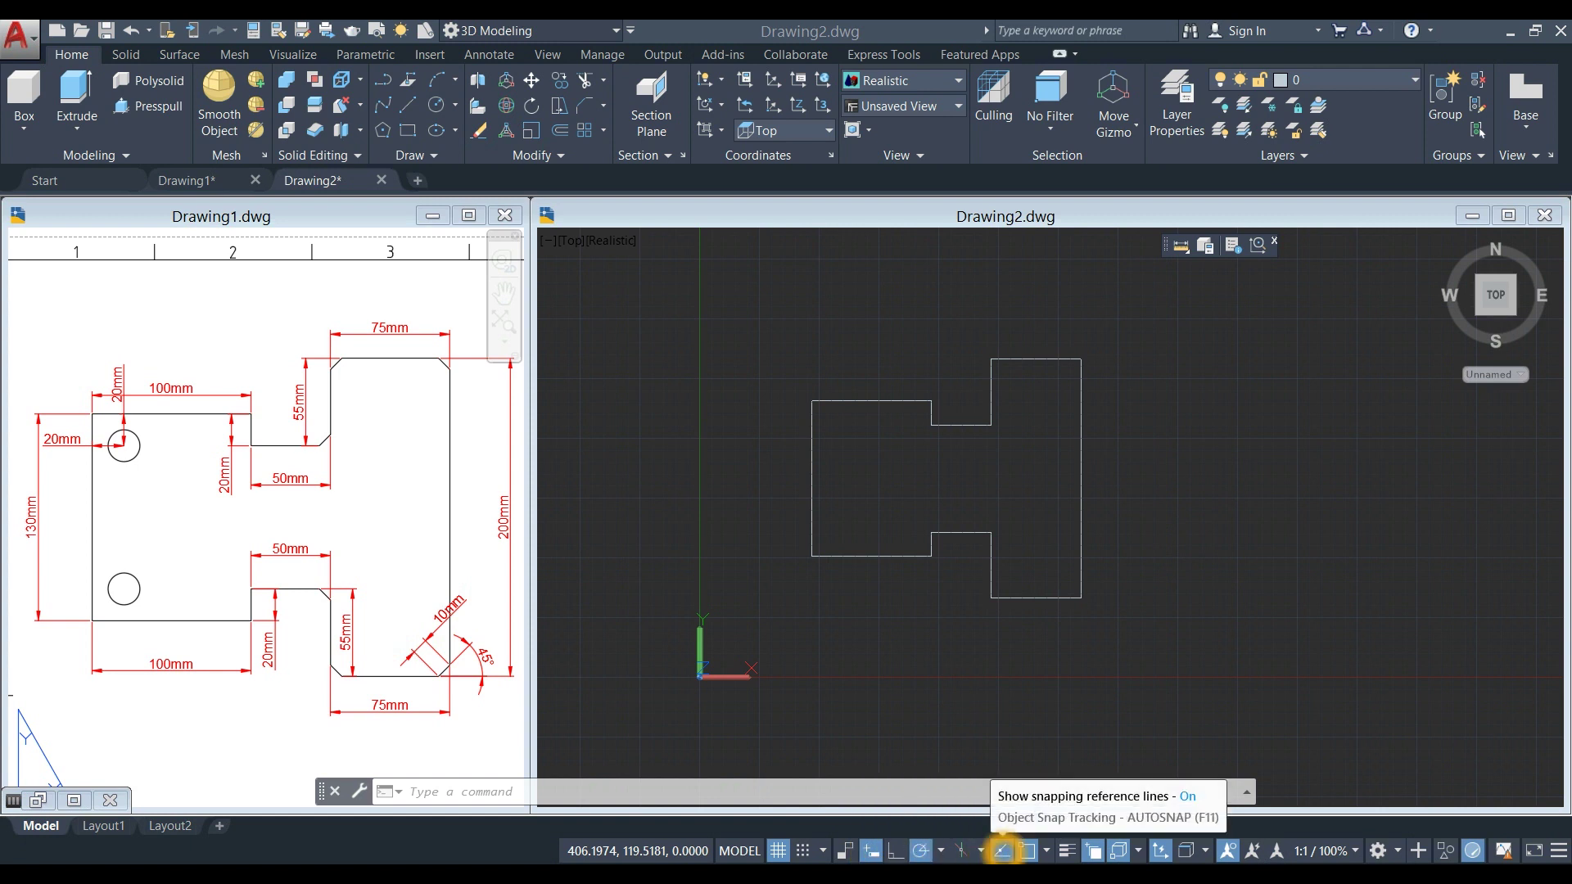
left_click(1026, 852)
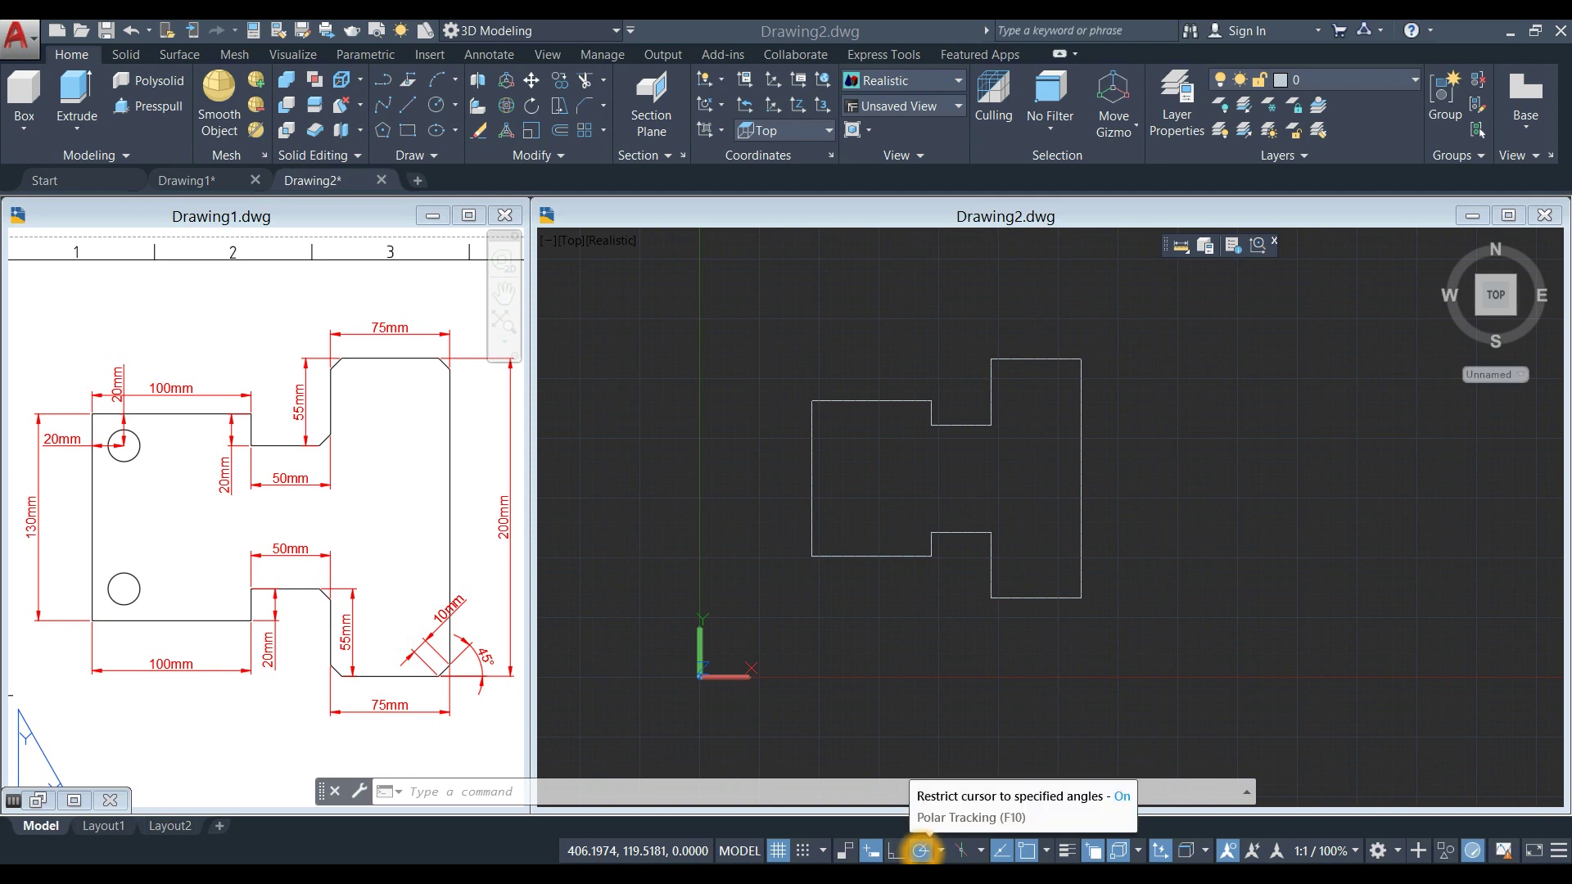
- Set the polar tracking increment angle to 45 degrees in the drafting settings and keep the 45, 90, 135, 180 option selected
right_click(920, 852)
left_click(966, 824)
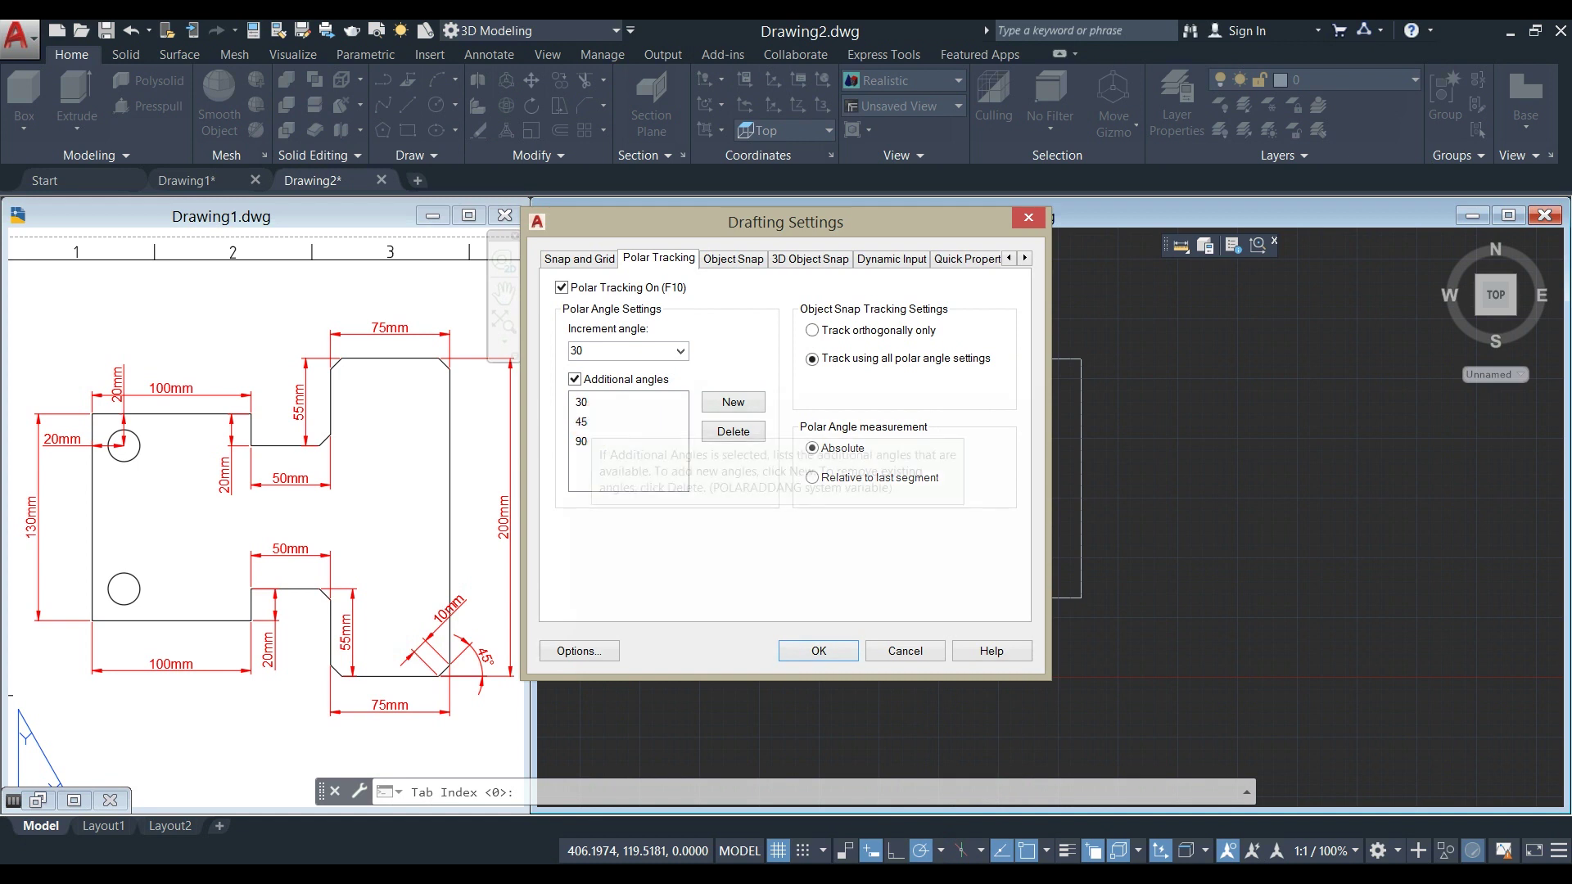
left_click(581, 421)
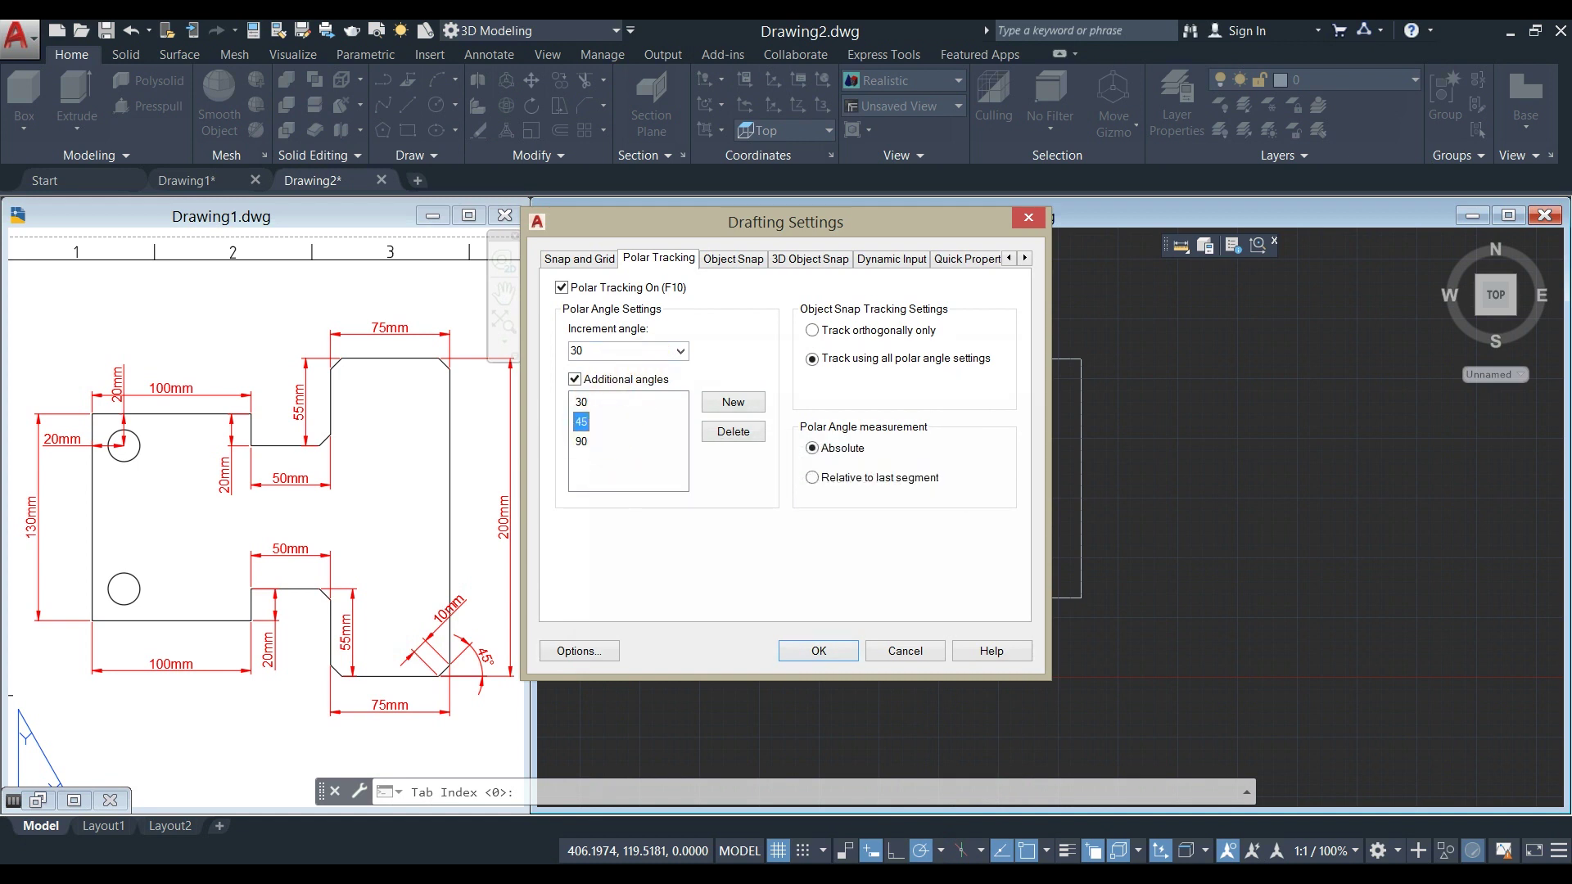
left_click(709, 402)
left_click(680, 350)
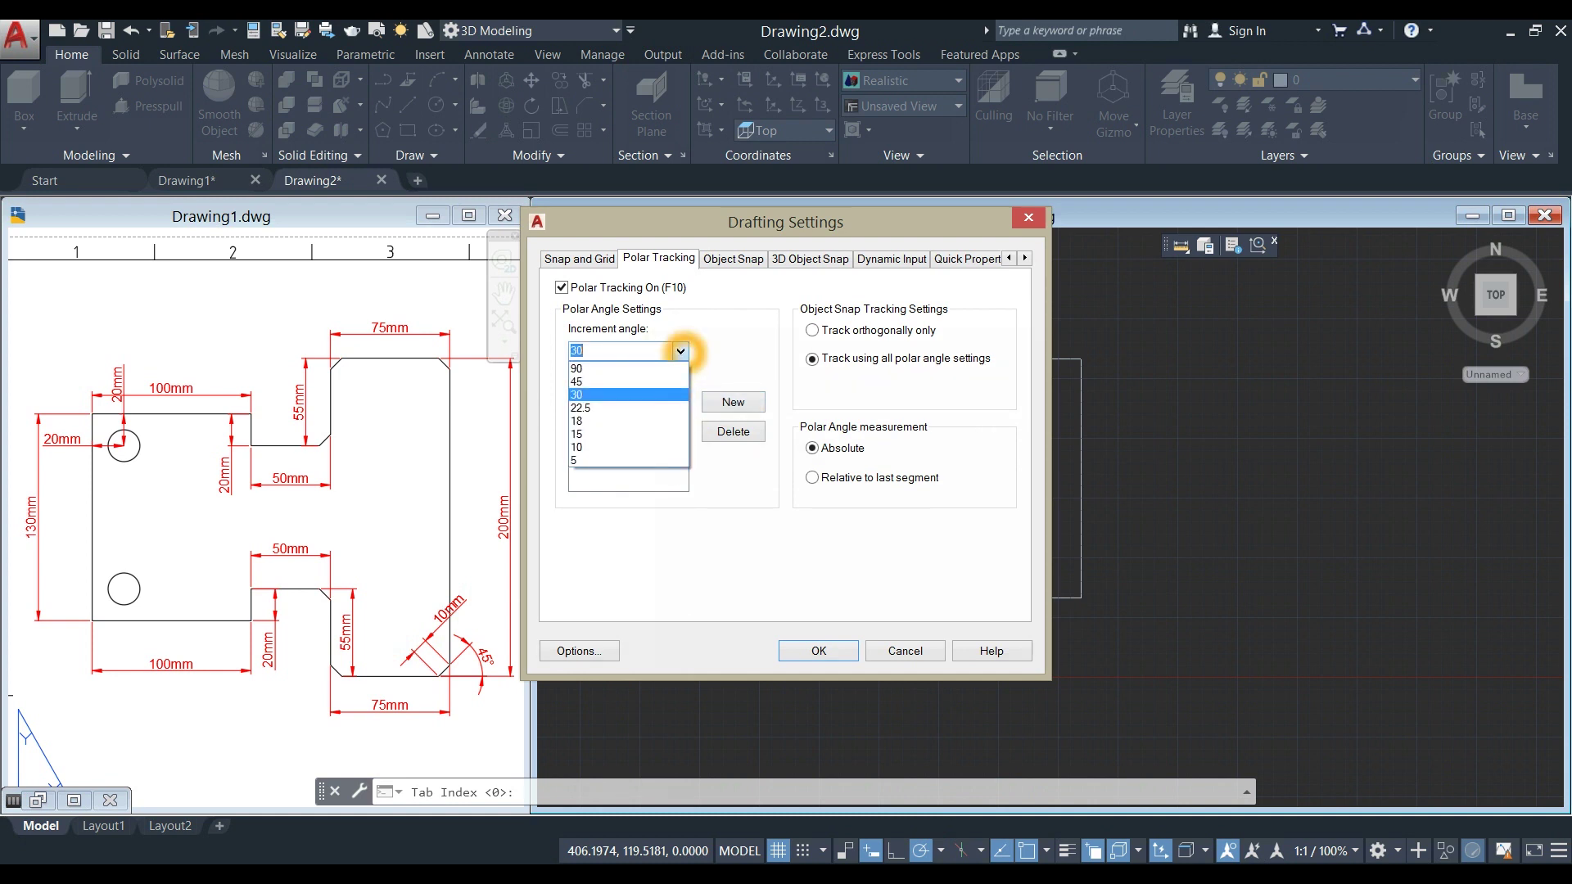
left_click(681, 350)
left_click(681, 350)
left_click(608, 381)
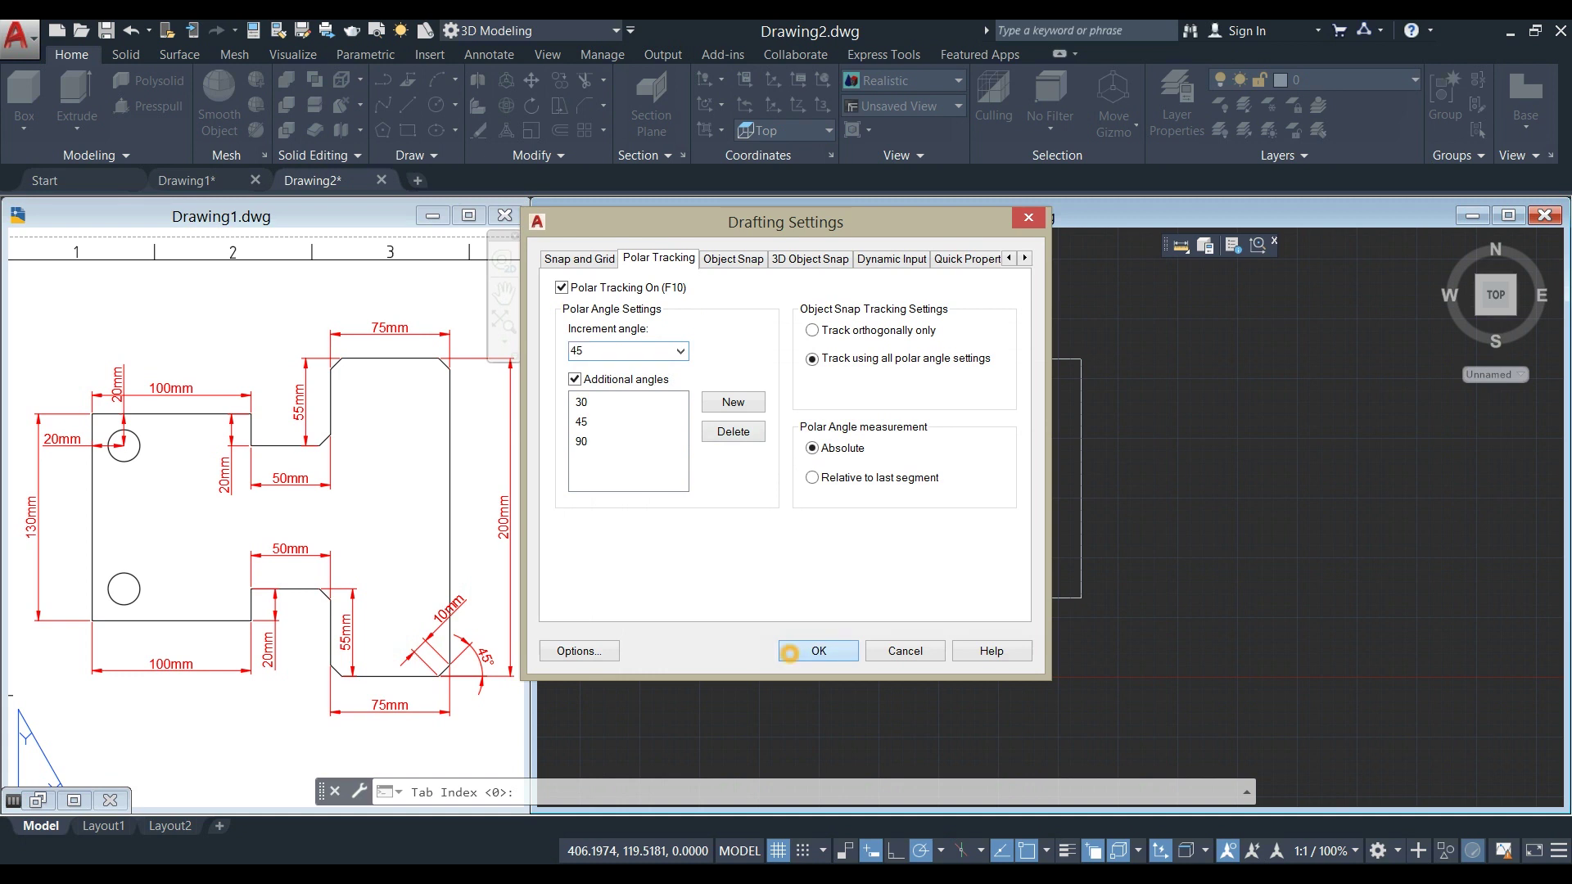
left_click(819, 651)
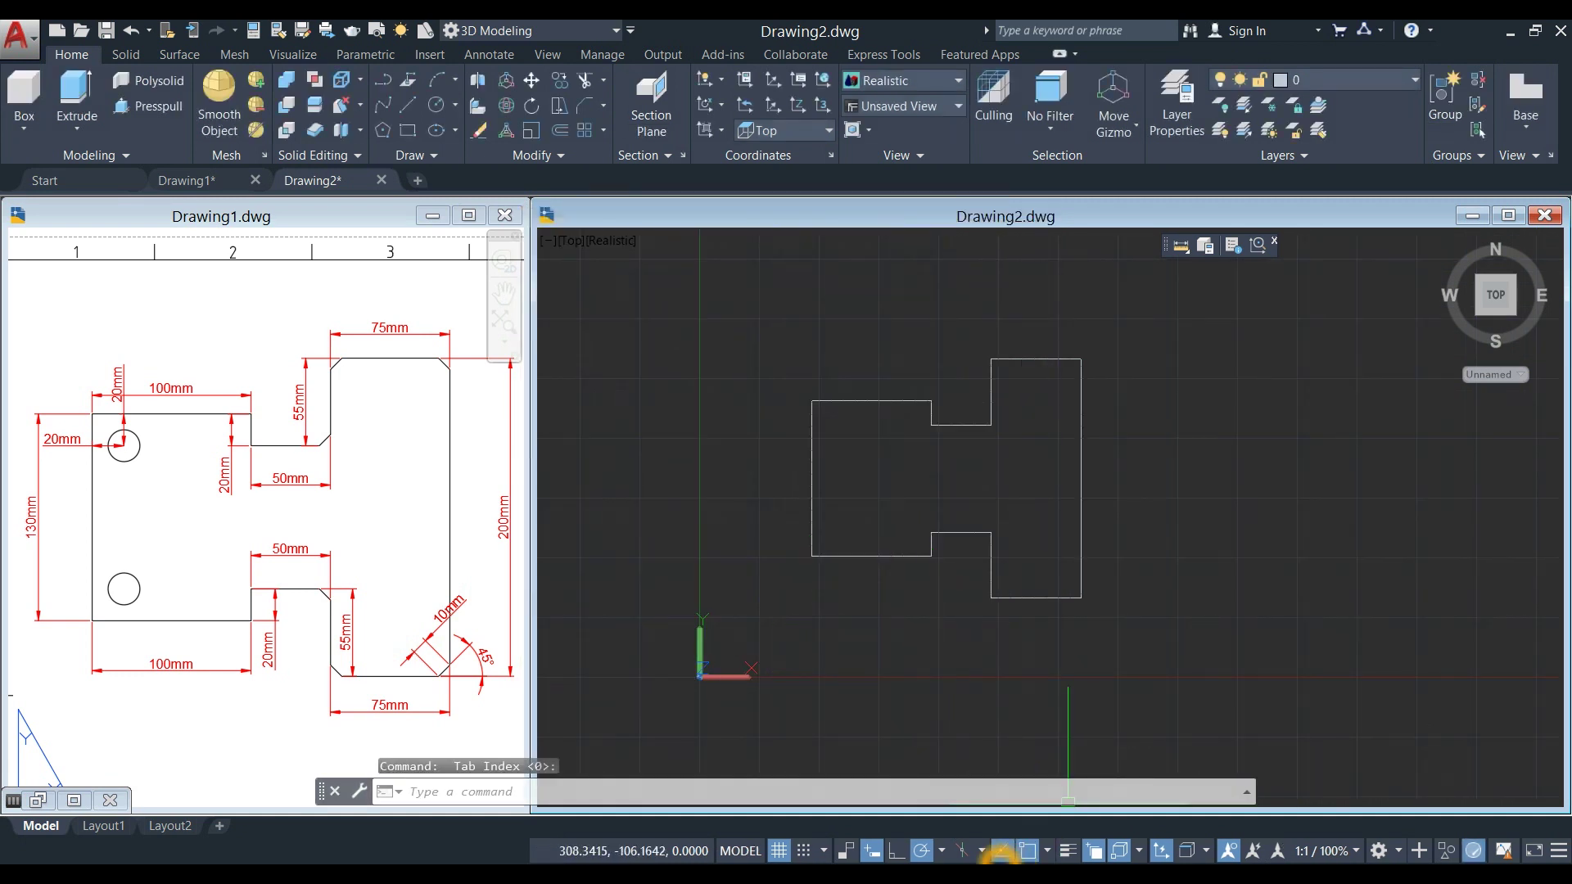
left_click(941, 851)
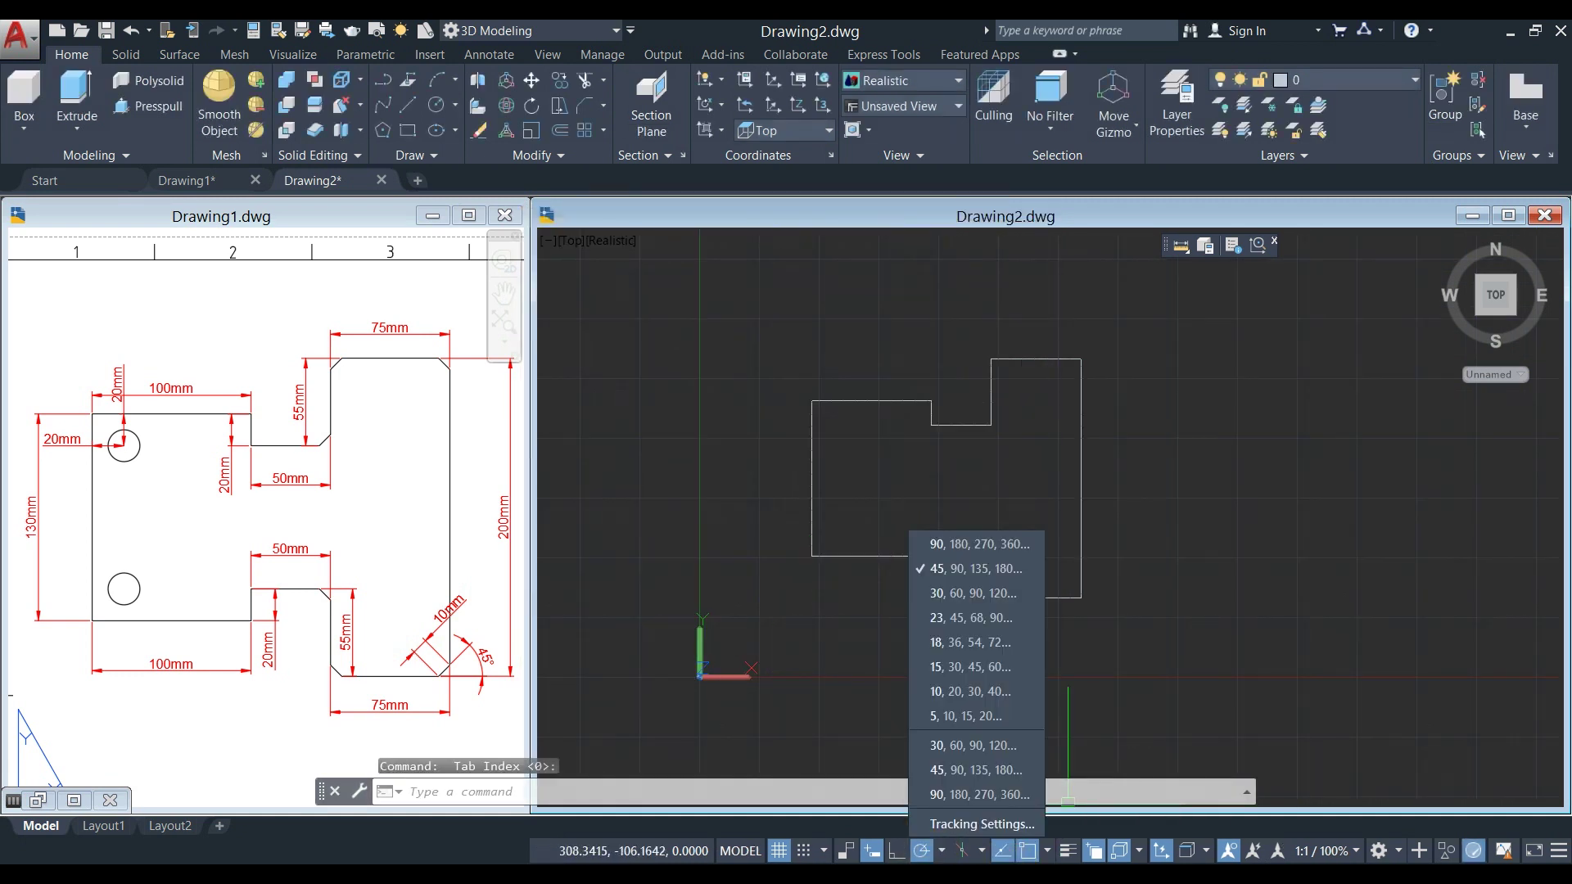
left_click(936, 569)
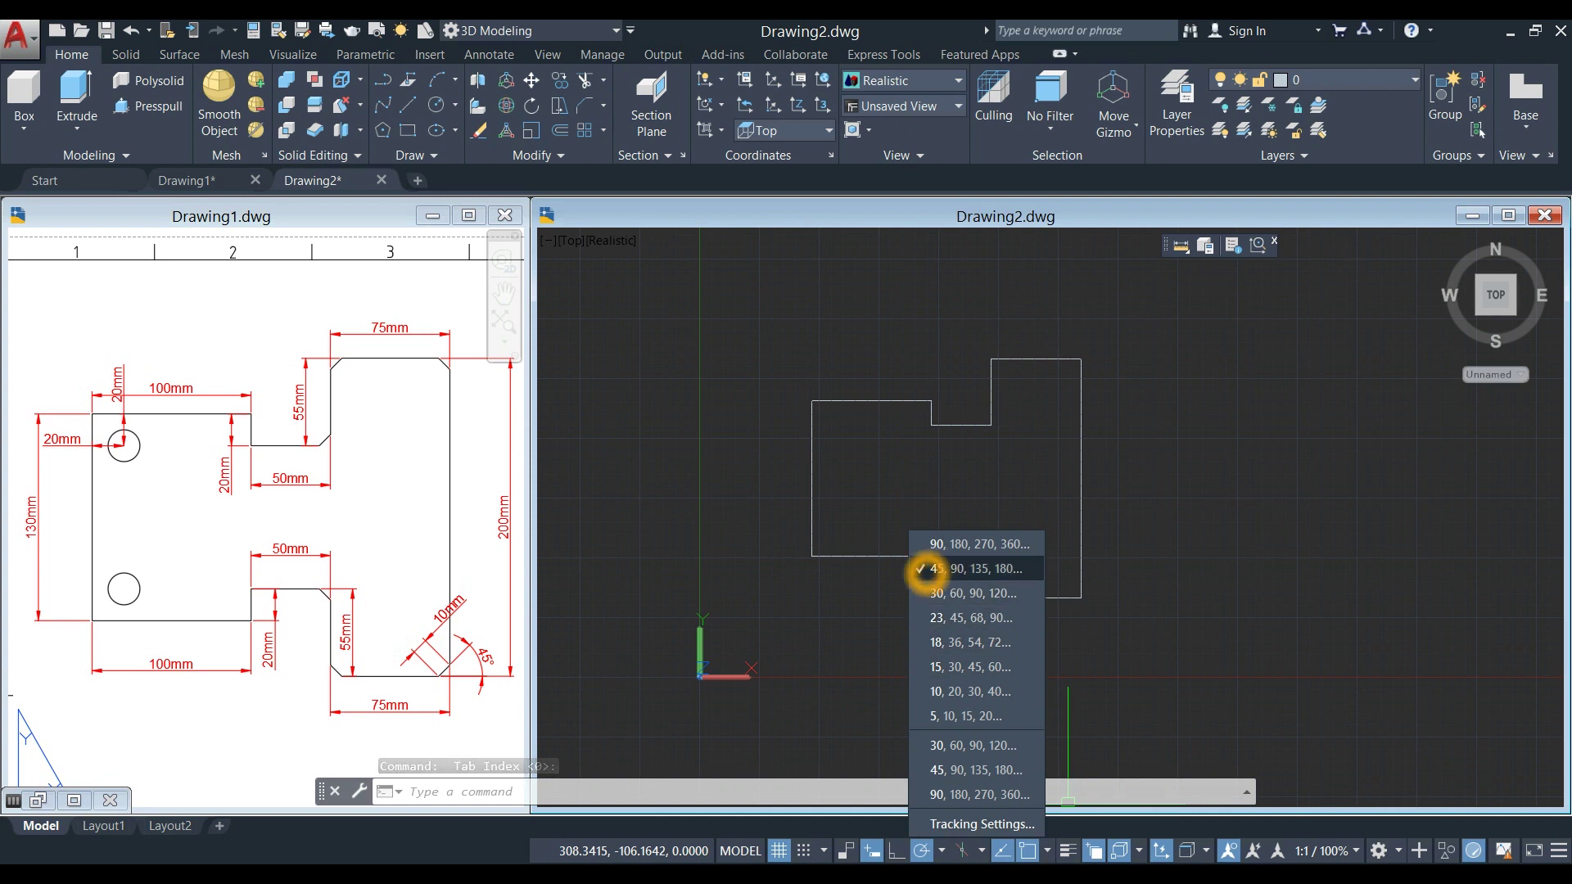
left_click(1136, 610)
left_click(1148, 604)
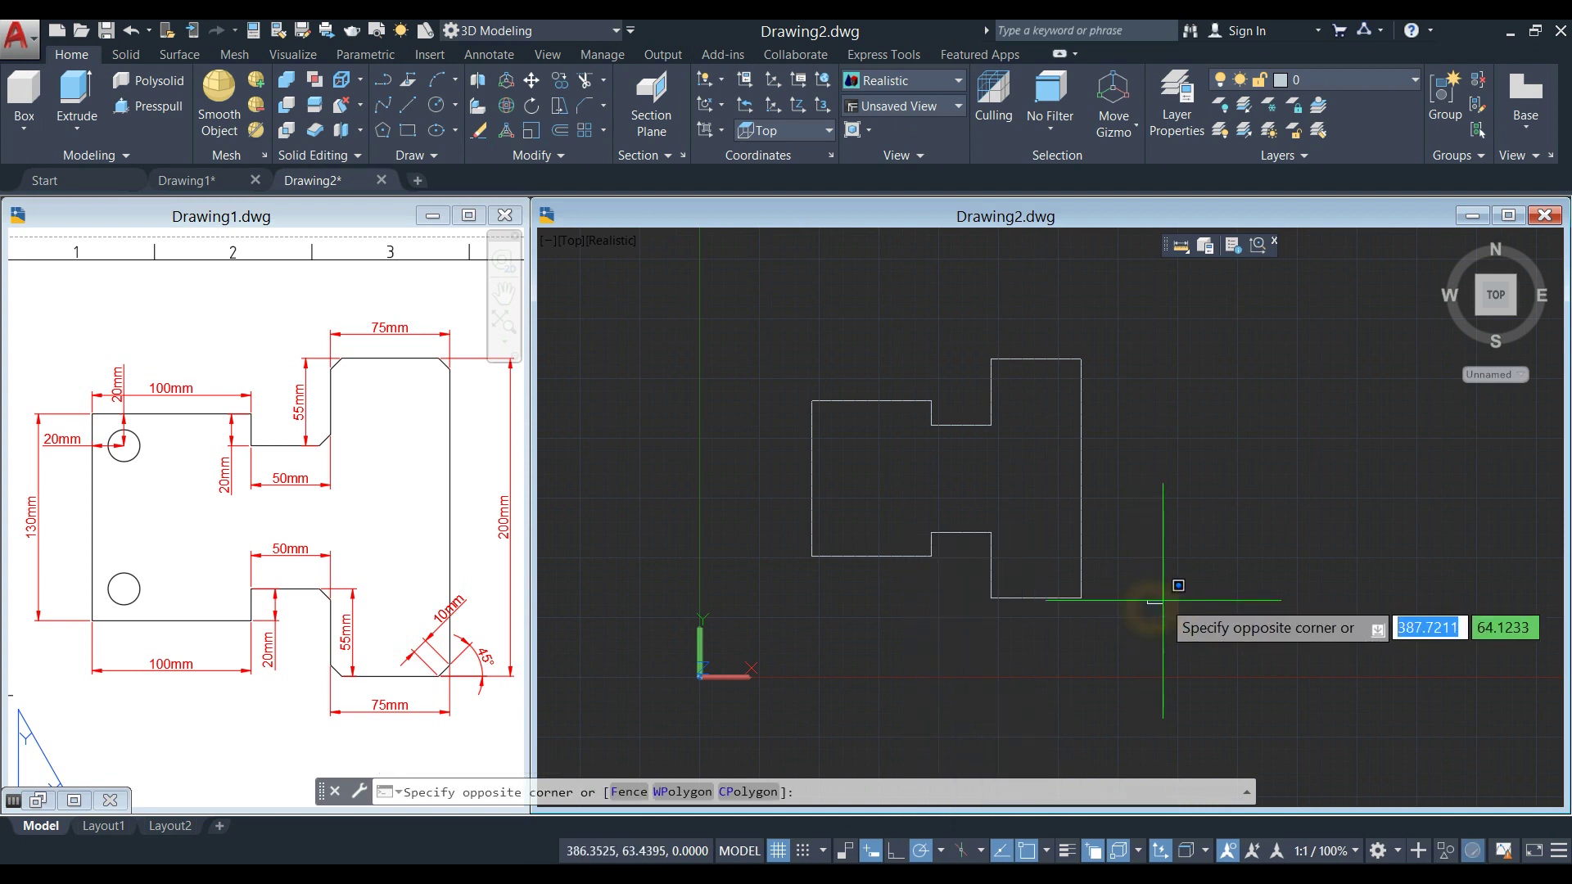
left_click(1164, 601)
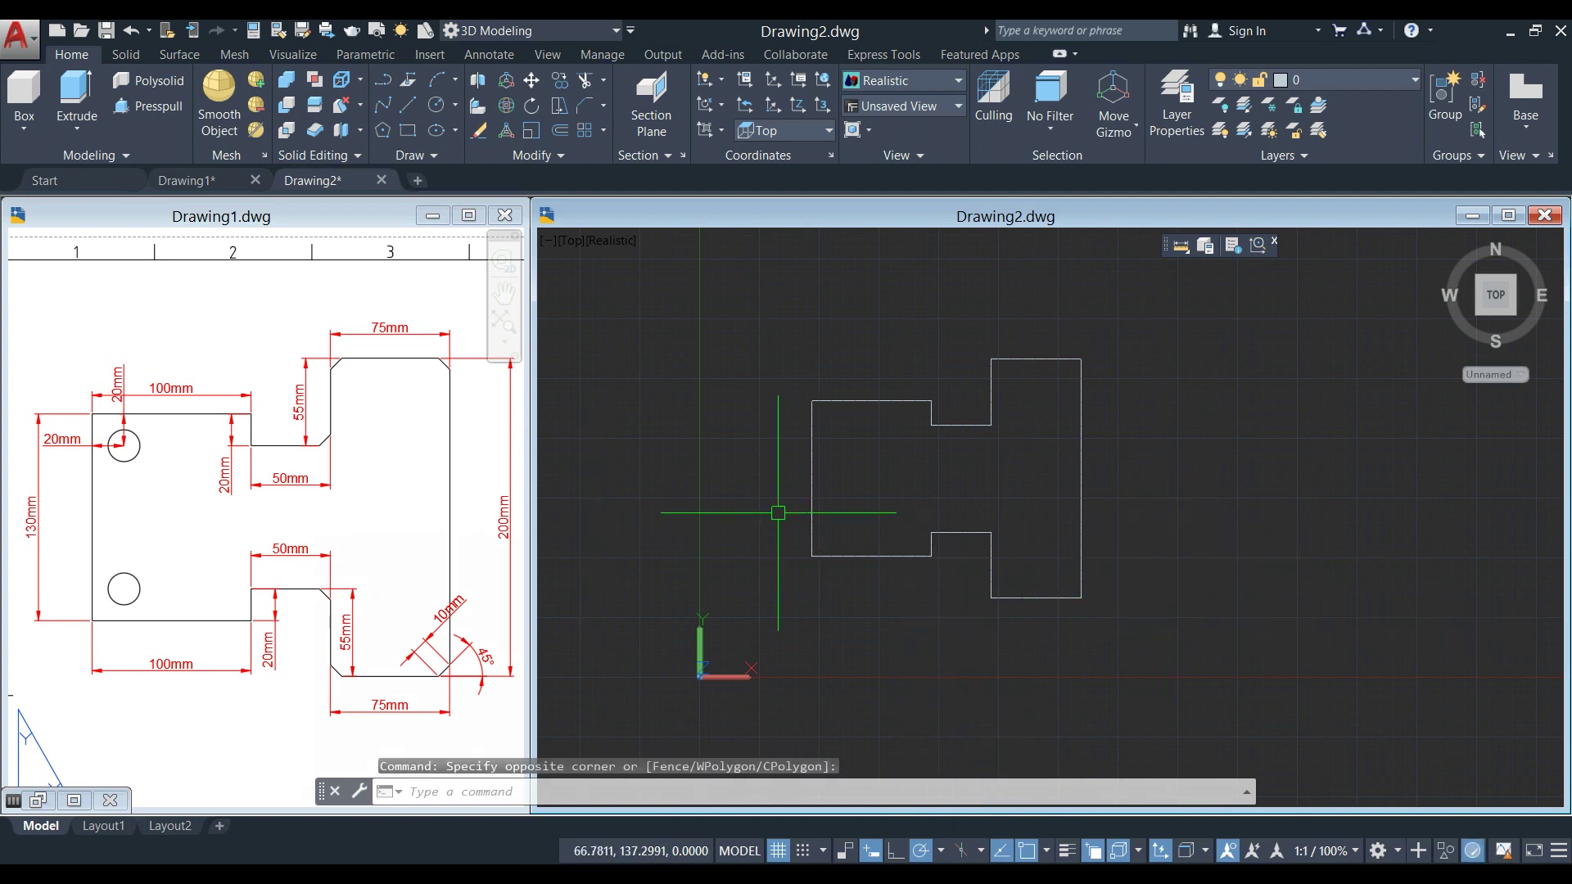
left_click(703, 514)
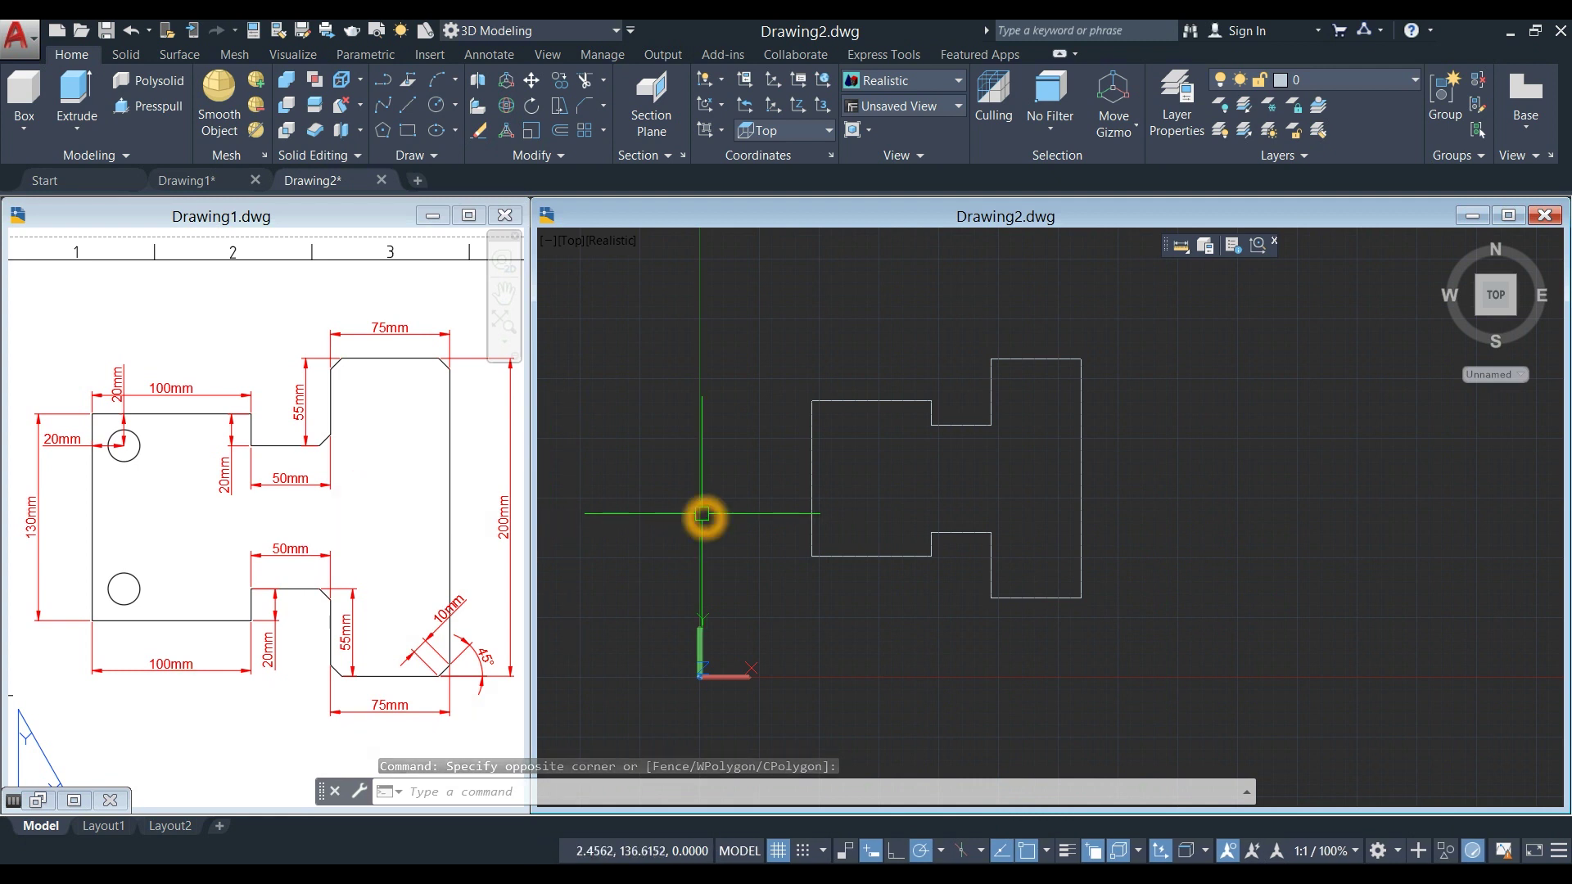
left_click(751, 496)
left_click(751, 497)
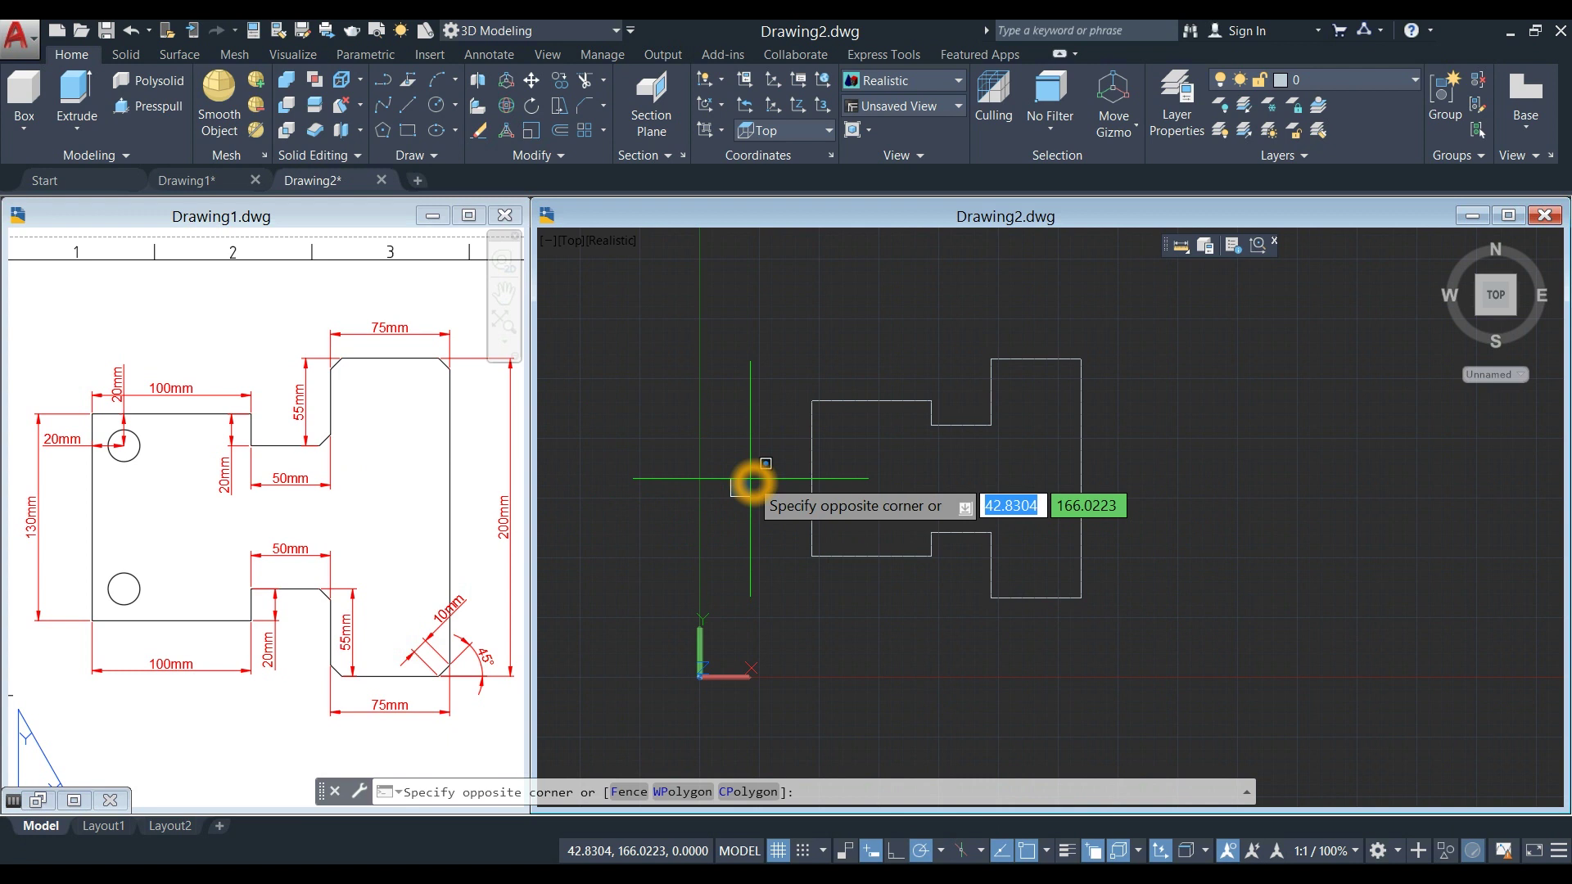
left_click(750, 483)
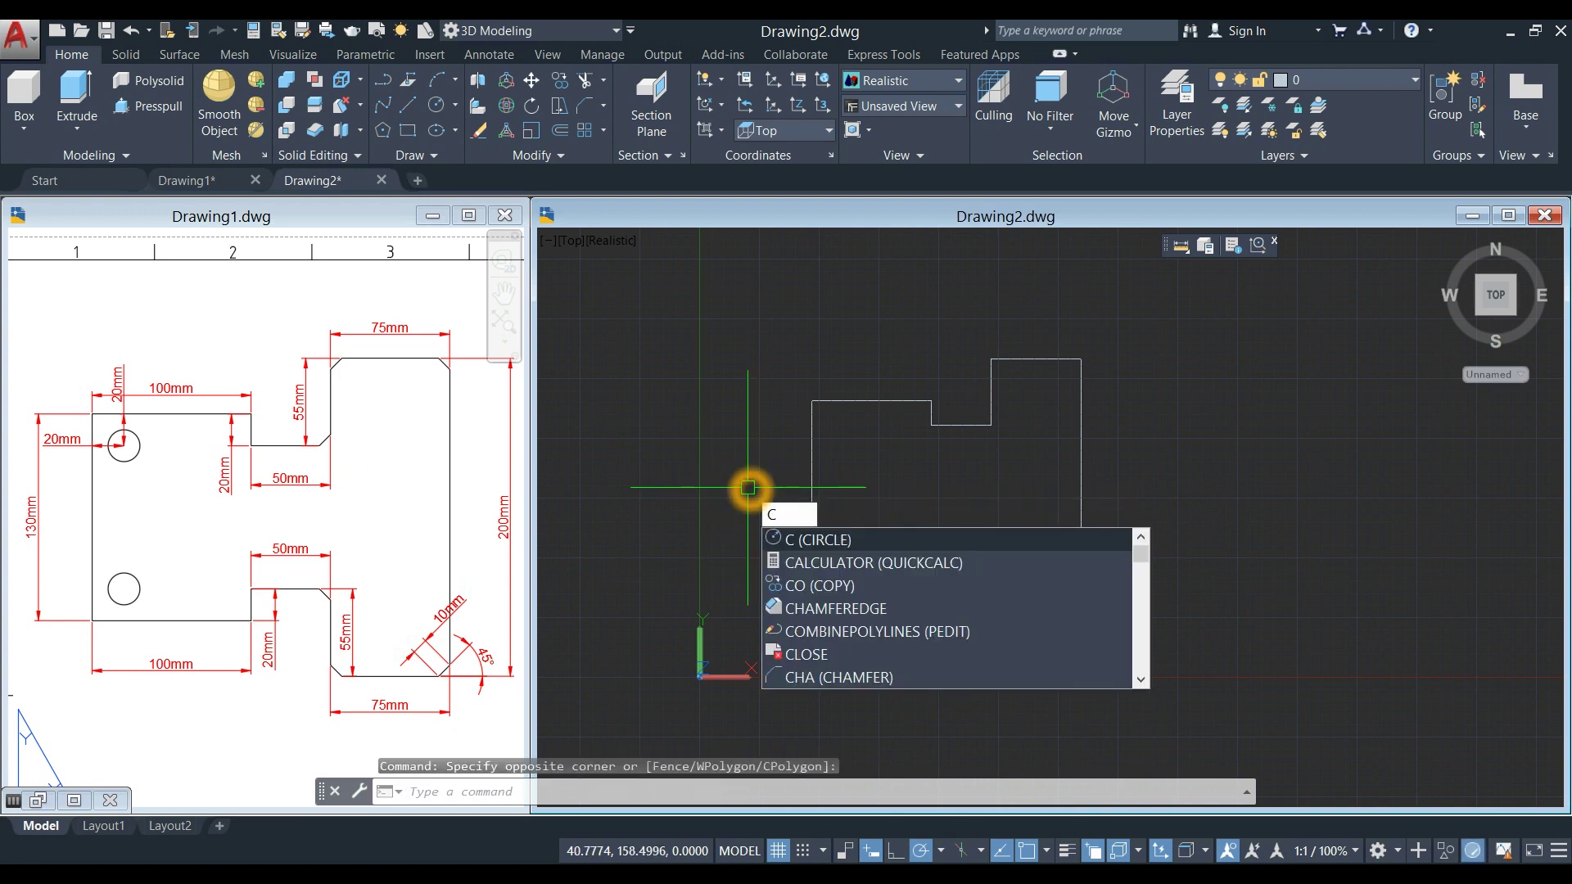
- Draw a 20 mm diameter circle centred 20 mm right and 20 mm below the plate's upper-left corner, using a temporary track point
type("c")
key("Return")
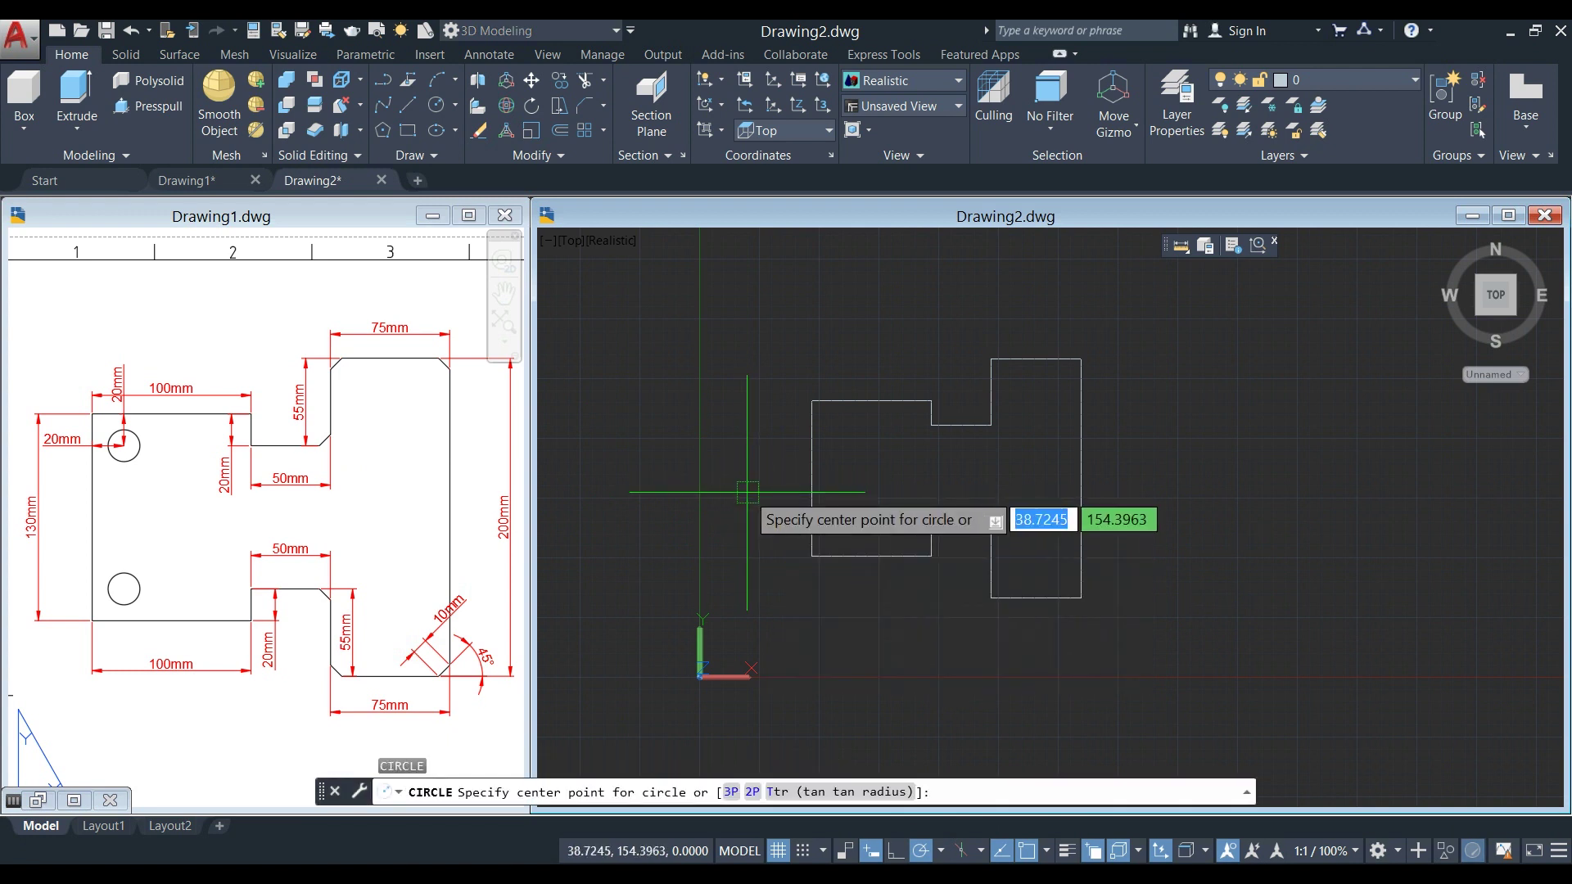
right_click(768, 538, "shift")
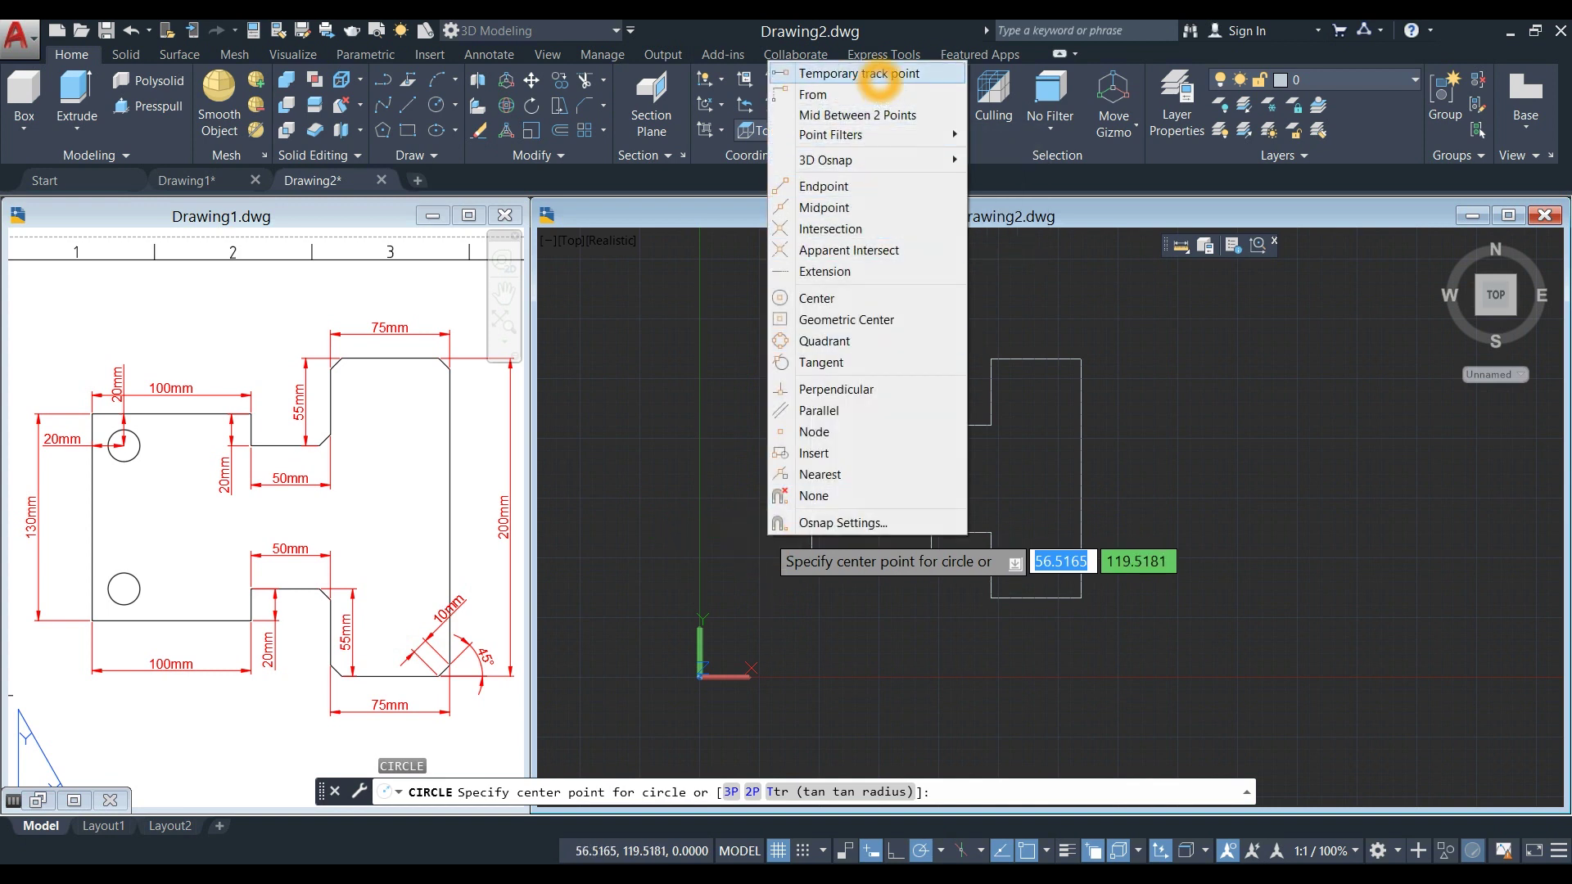
left_click(881, 73)
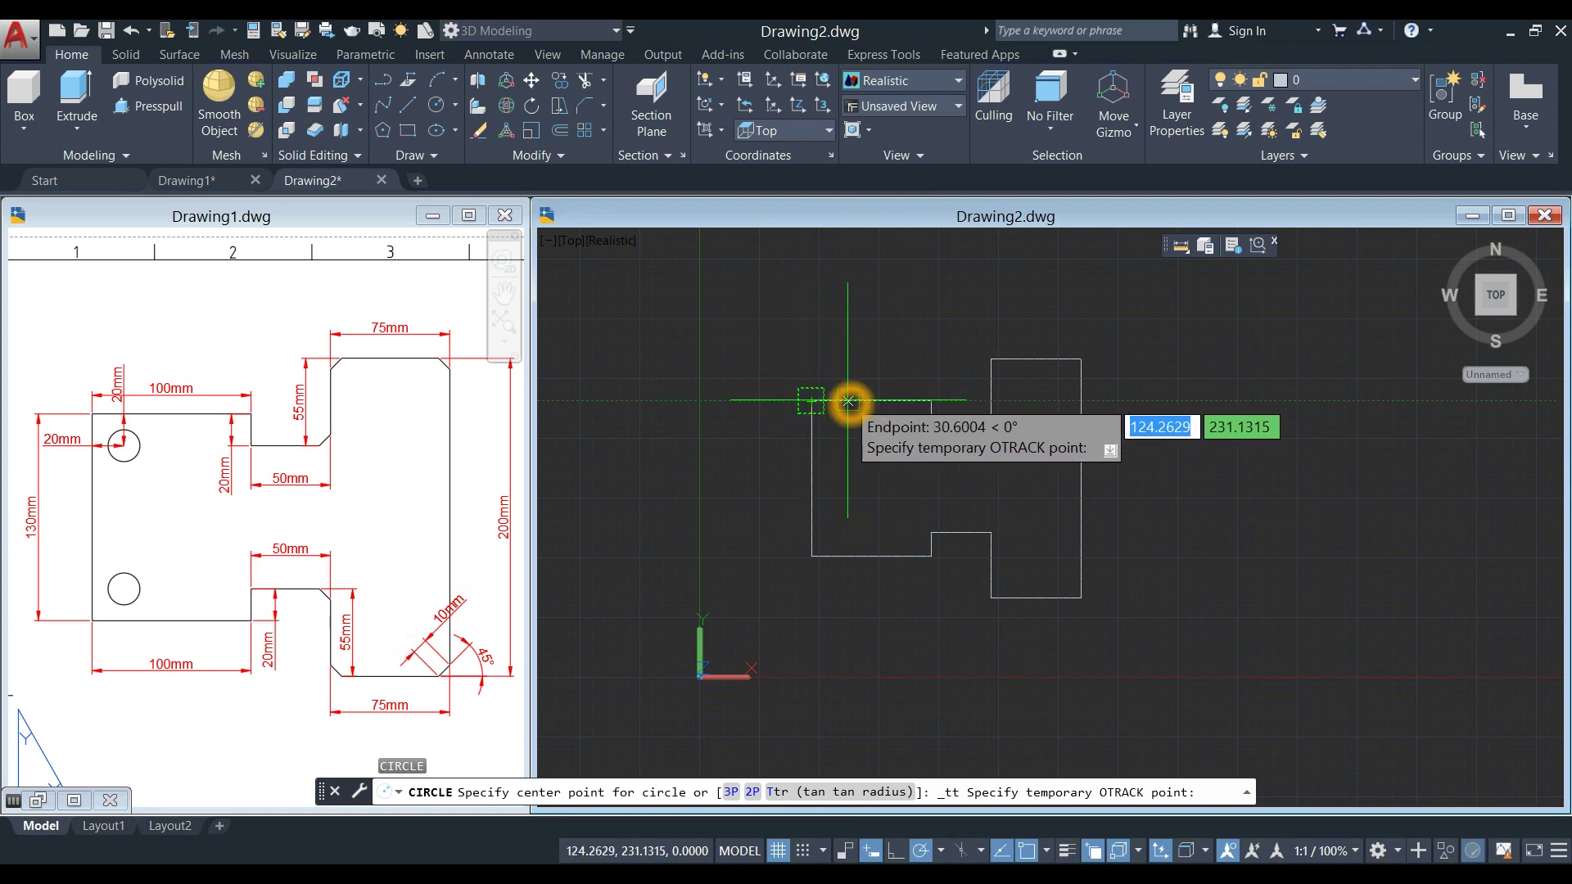
key("Return")
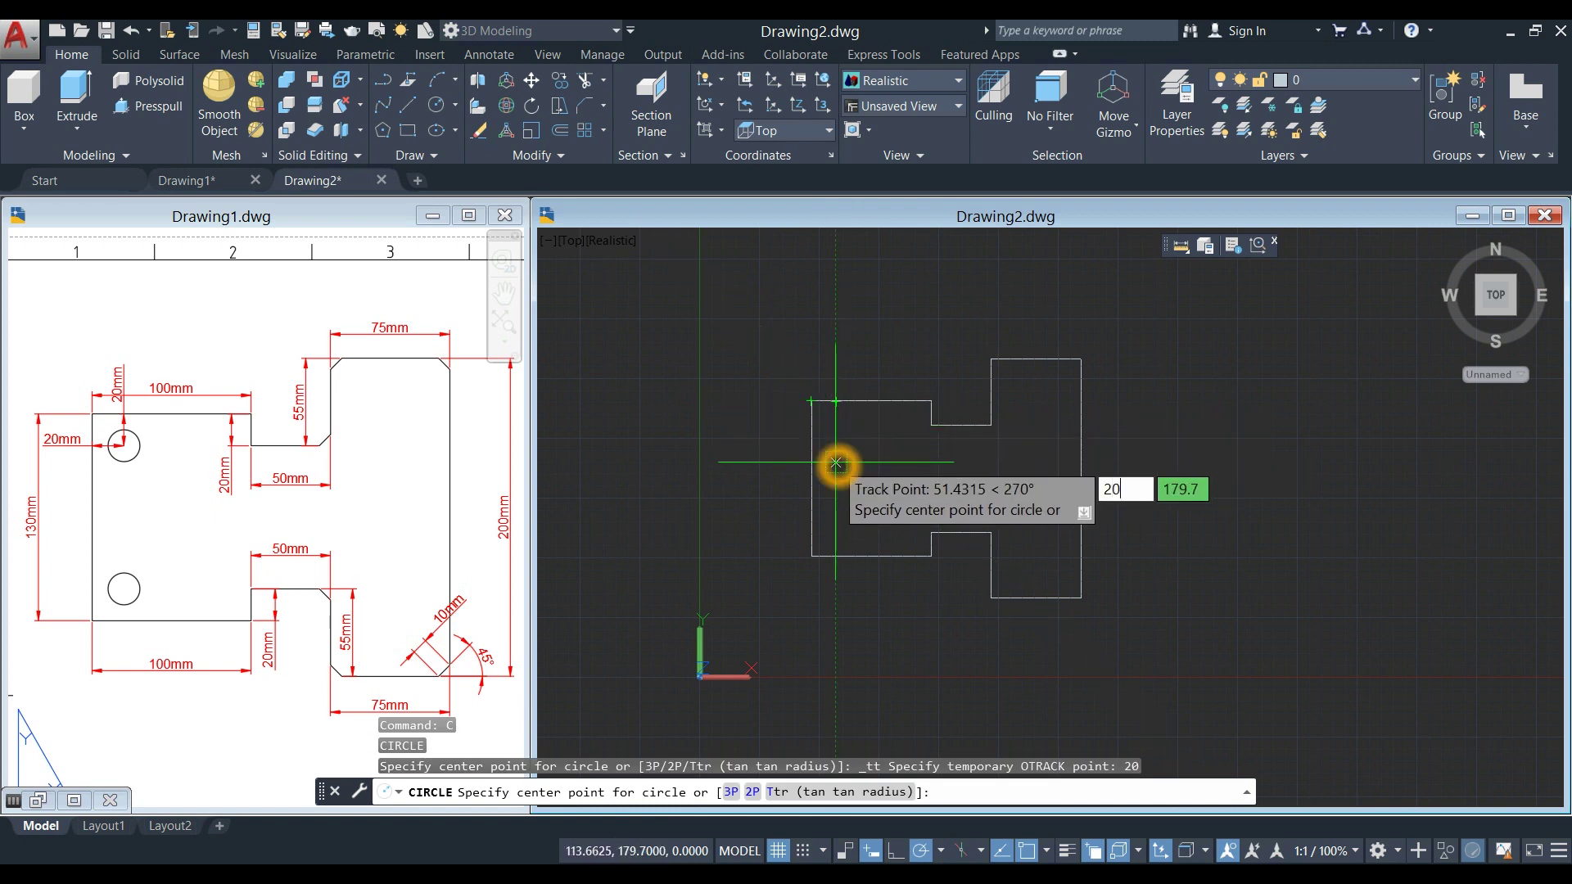
type("20")
key("Return")
scroll(870, 434, "up", 3)
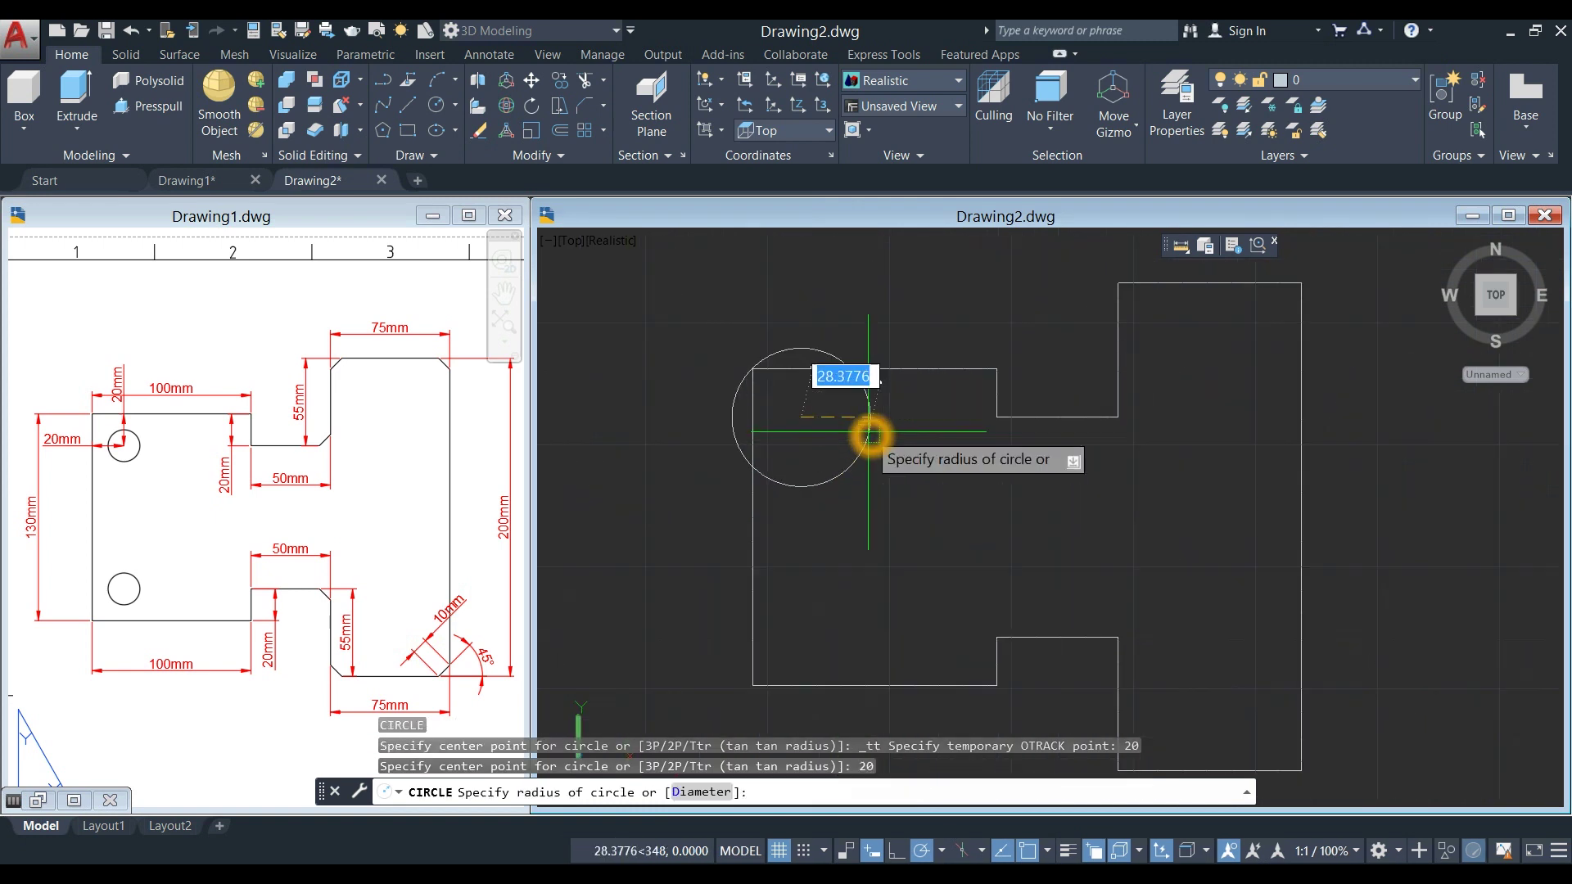
type("d")
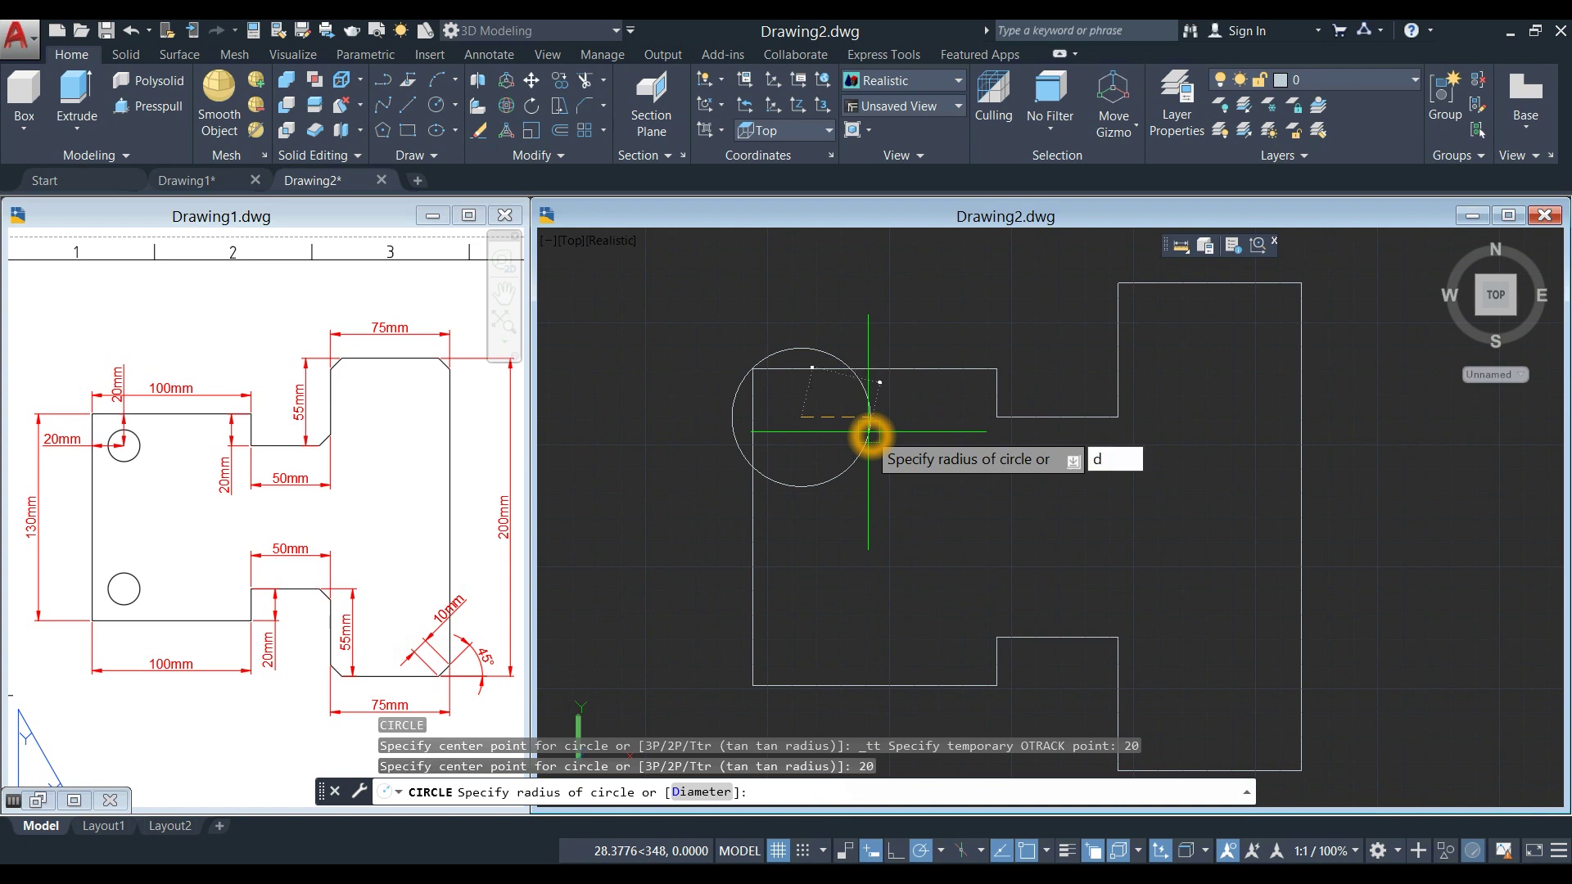
key("Return")
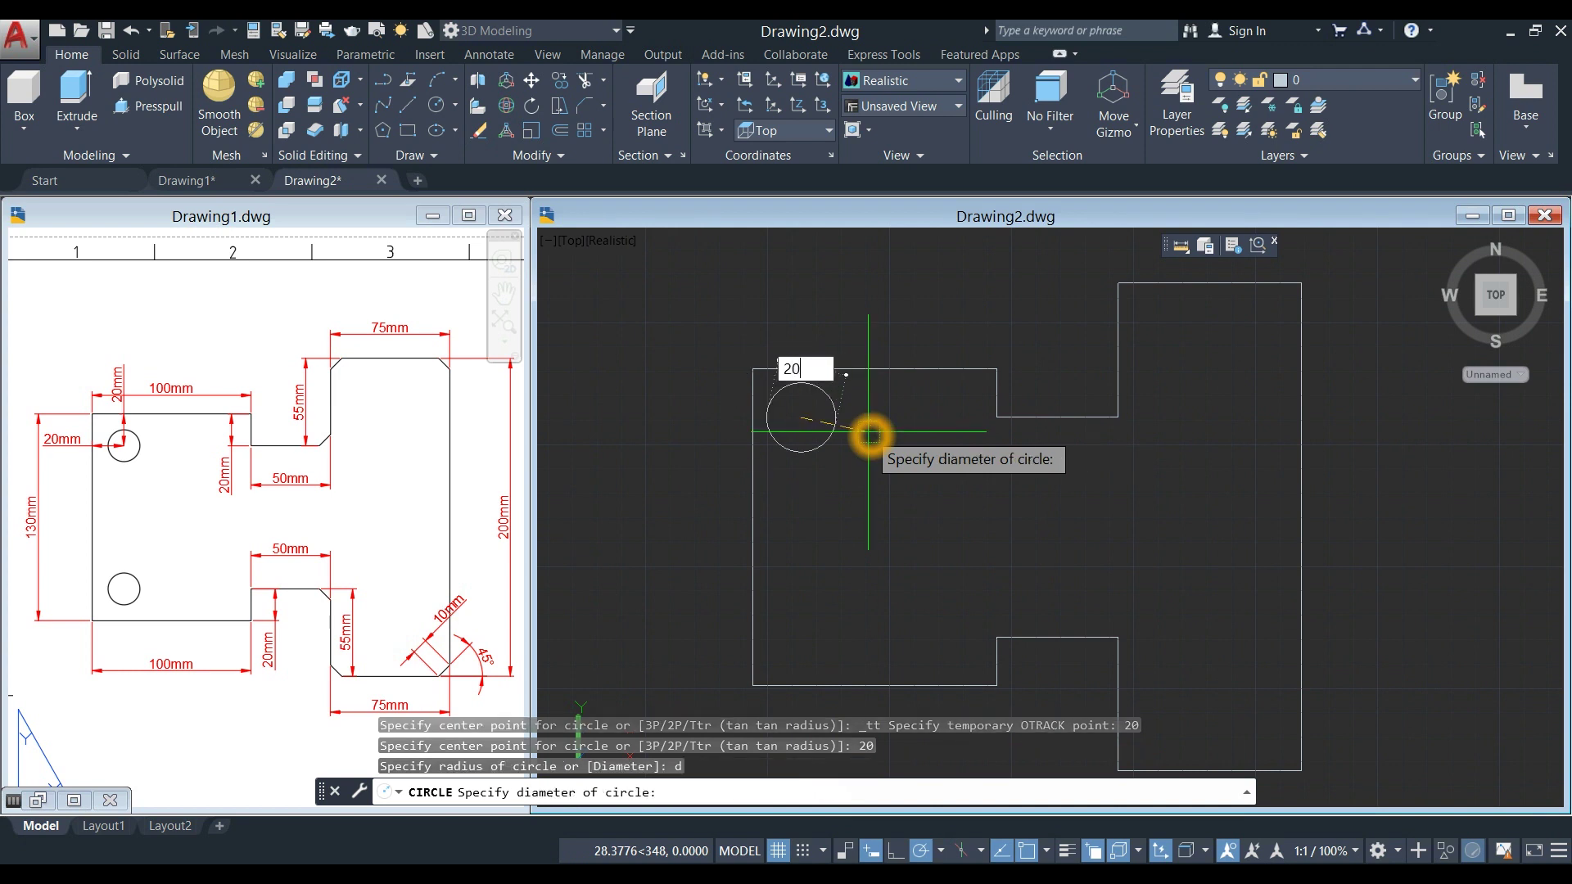
key("Return")
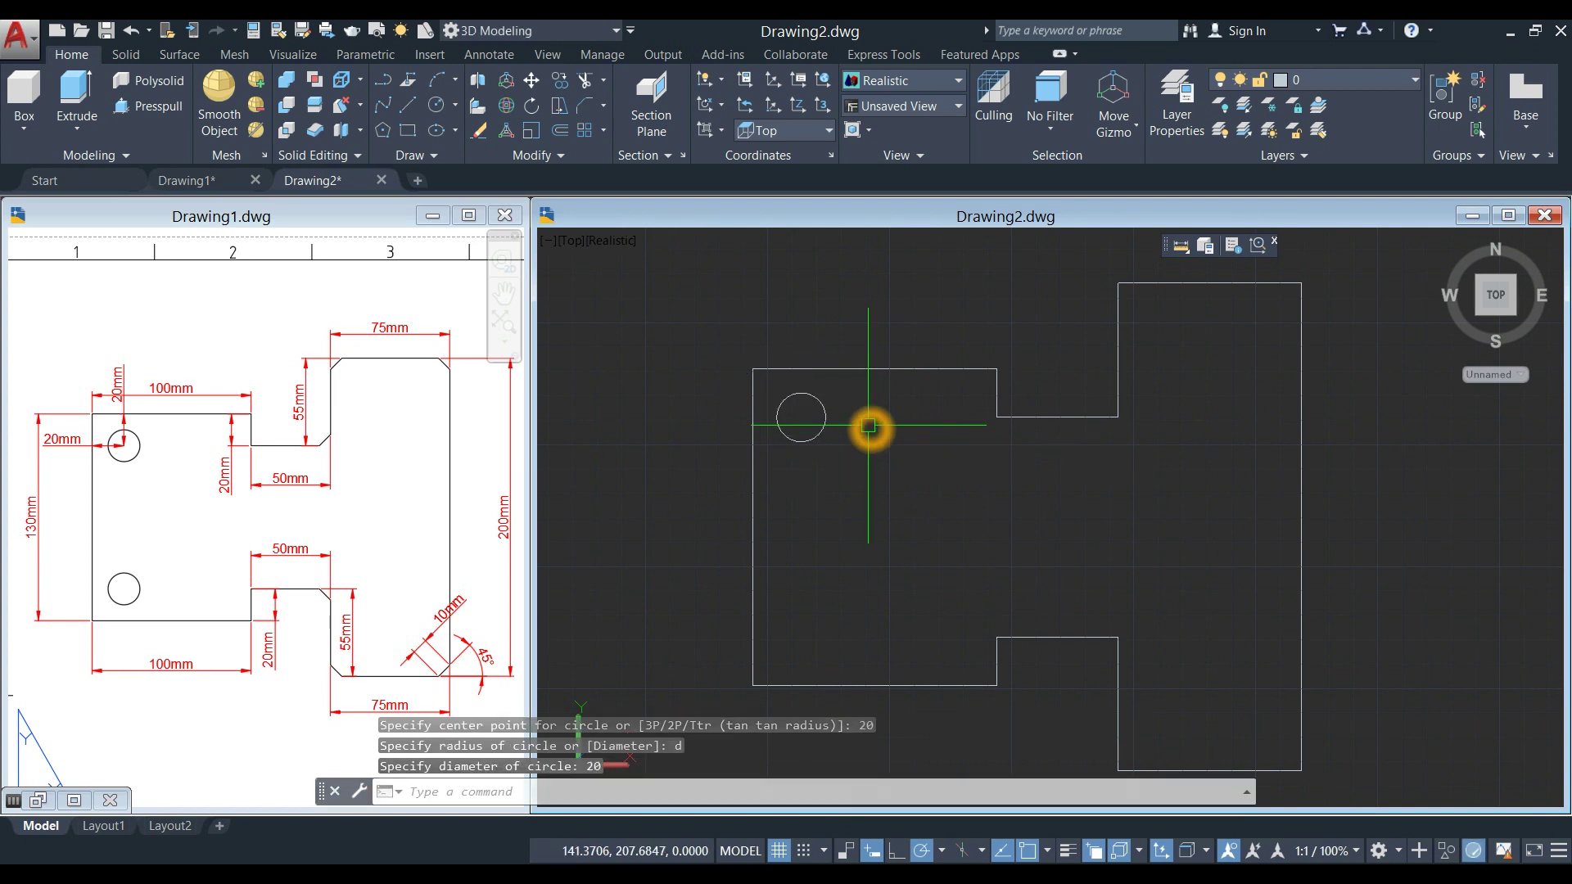
- Draw a 20 mm diameter circle centred 20 mm right and 20 mm above the plate's lower-left corner, using a temporary track point
right_click(869, 426)
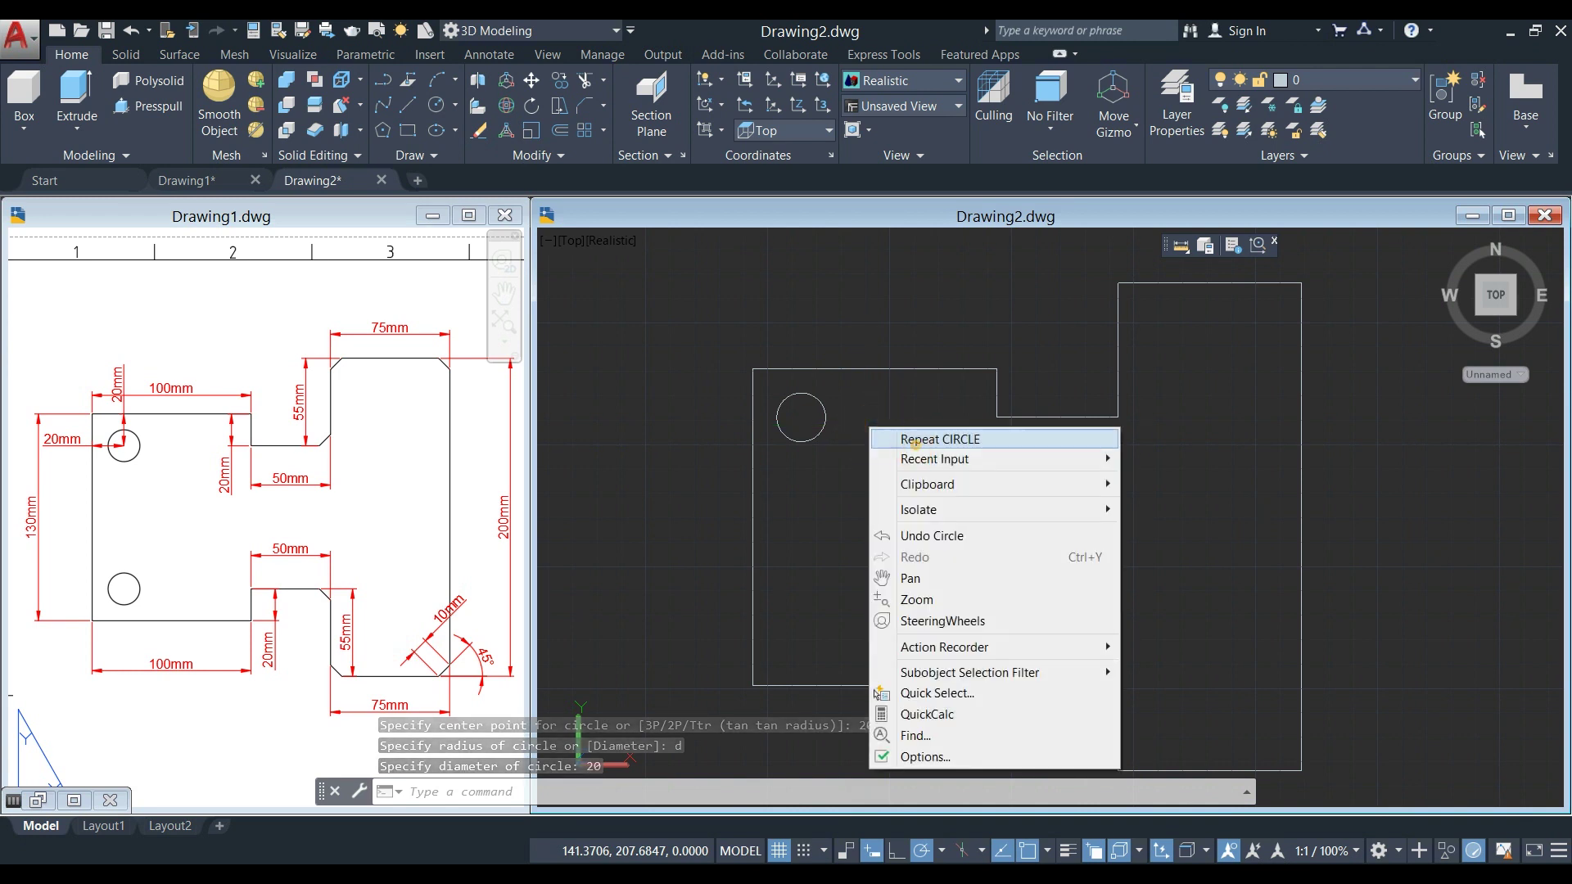
left_click(905, 439)
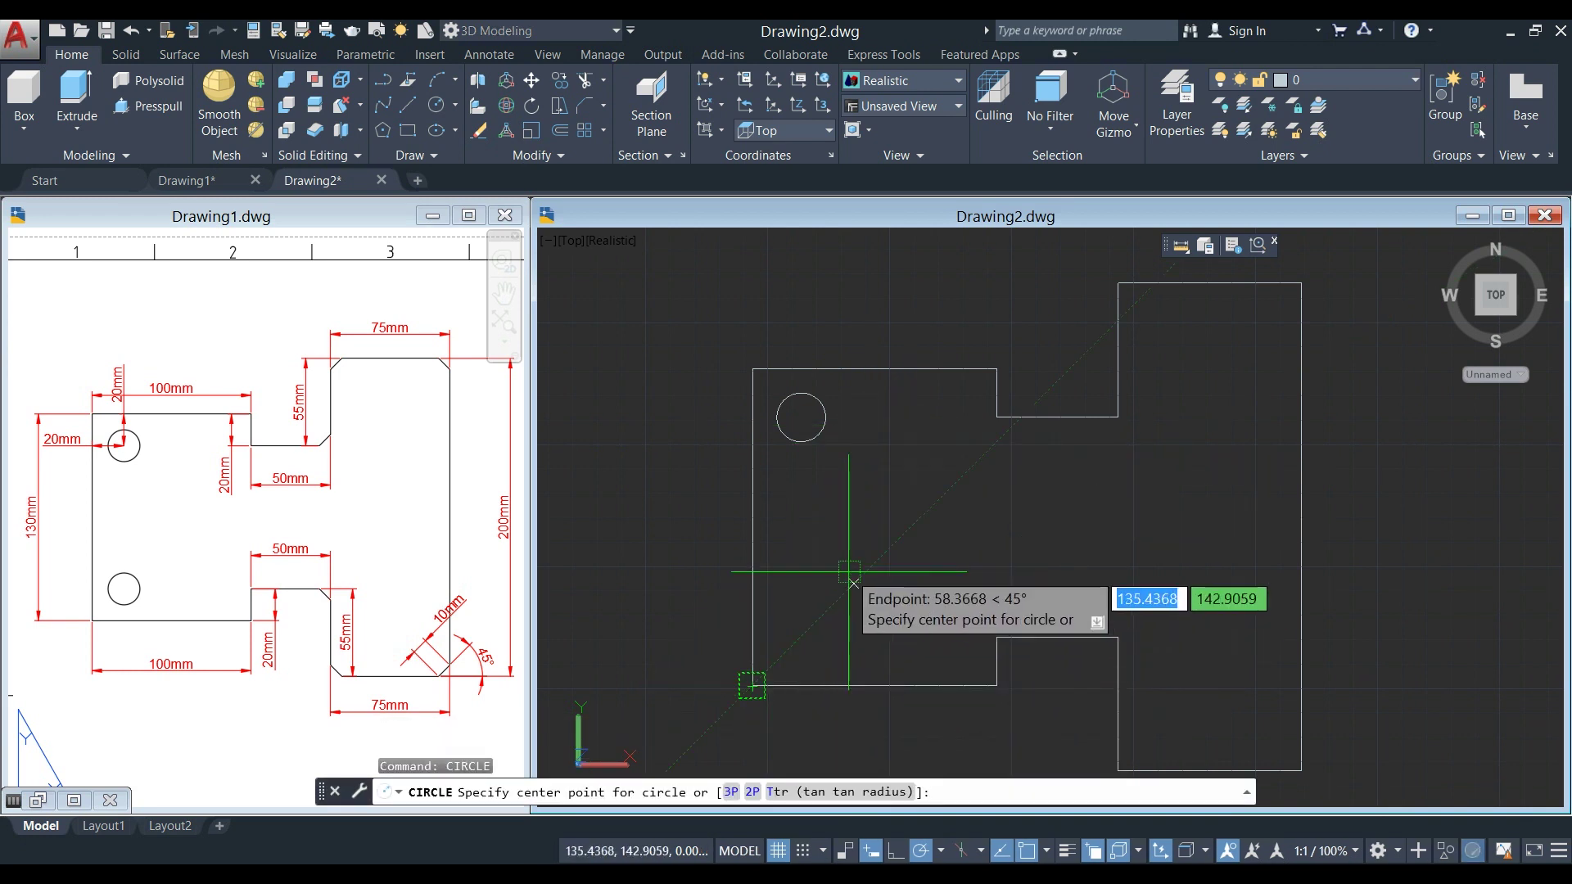
right_click(862, 550, "shift")
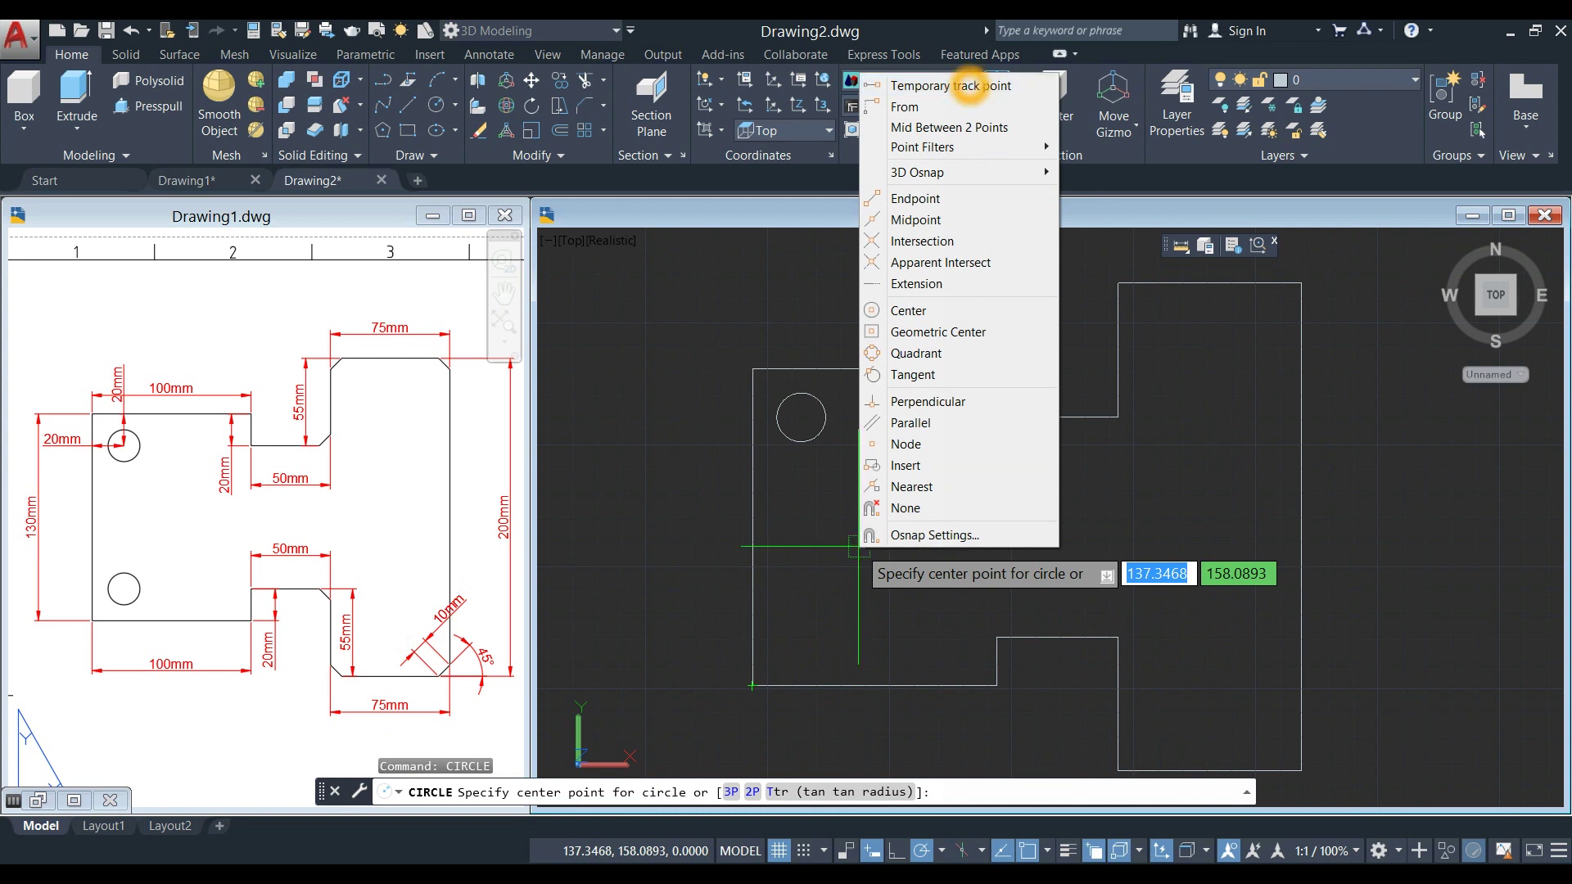
left_click(966, 84)
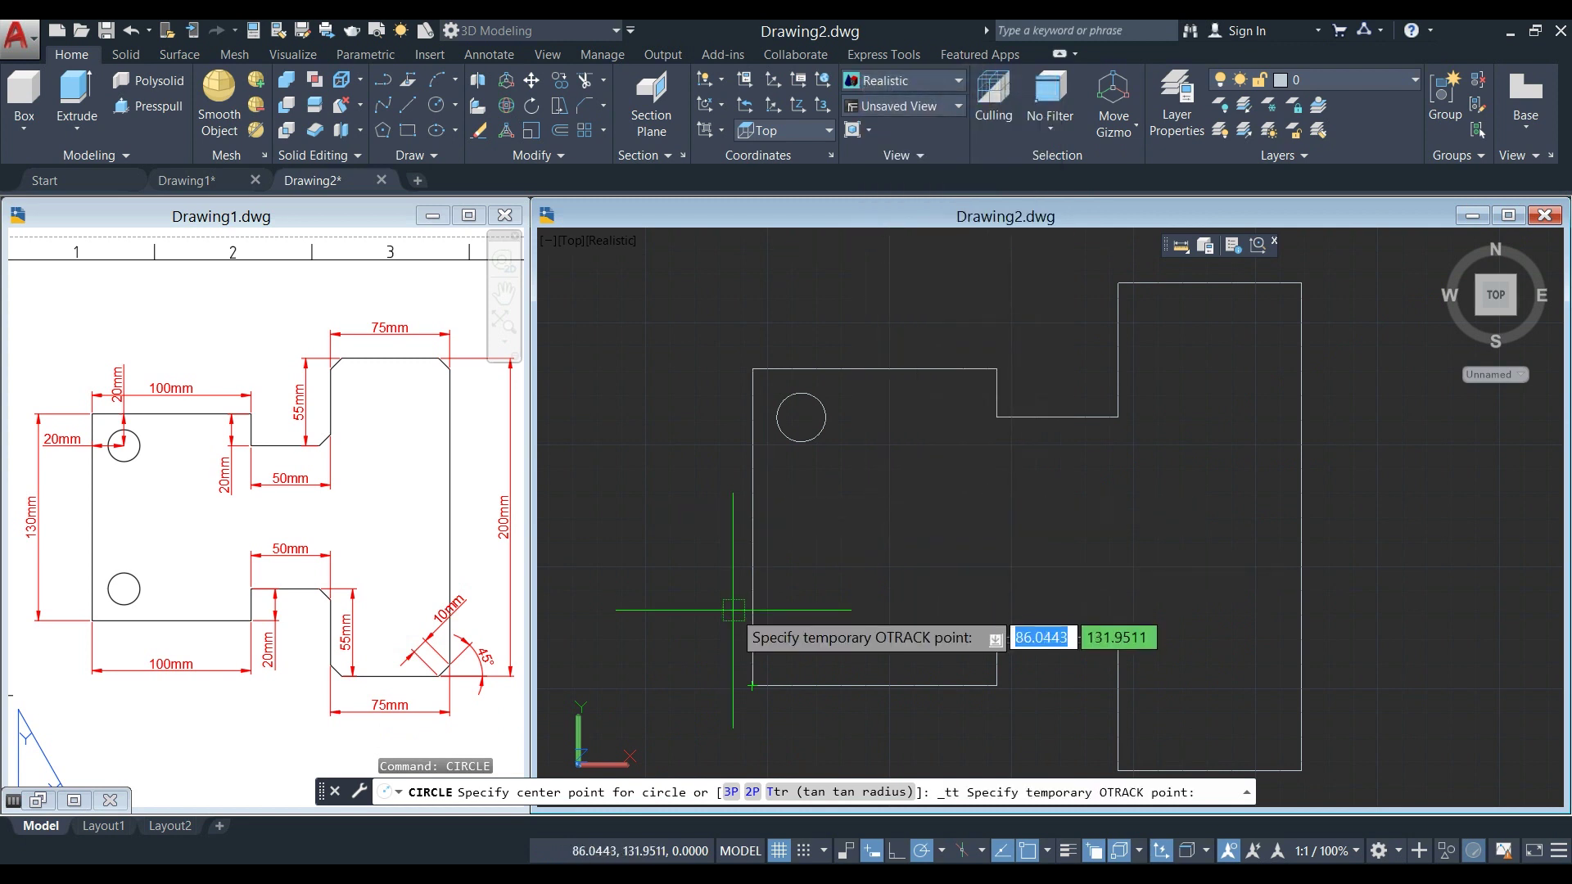
left_click(753, 686)
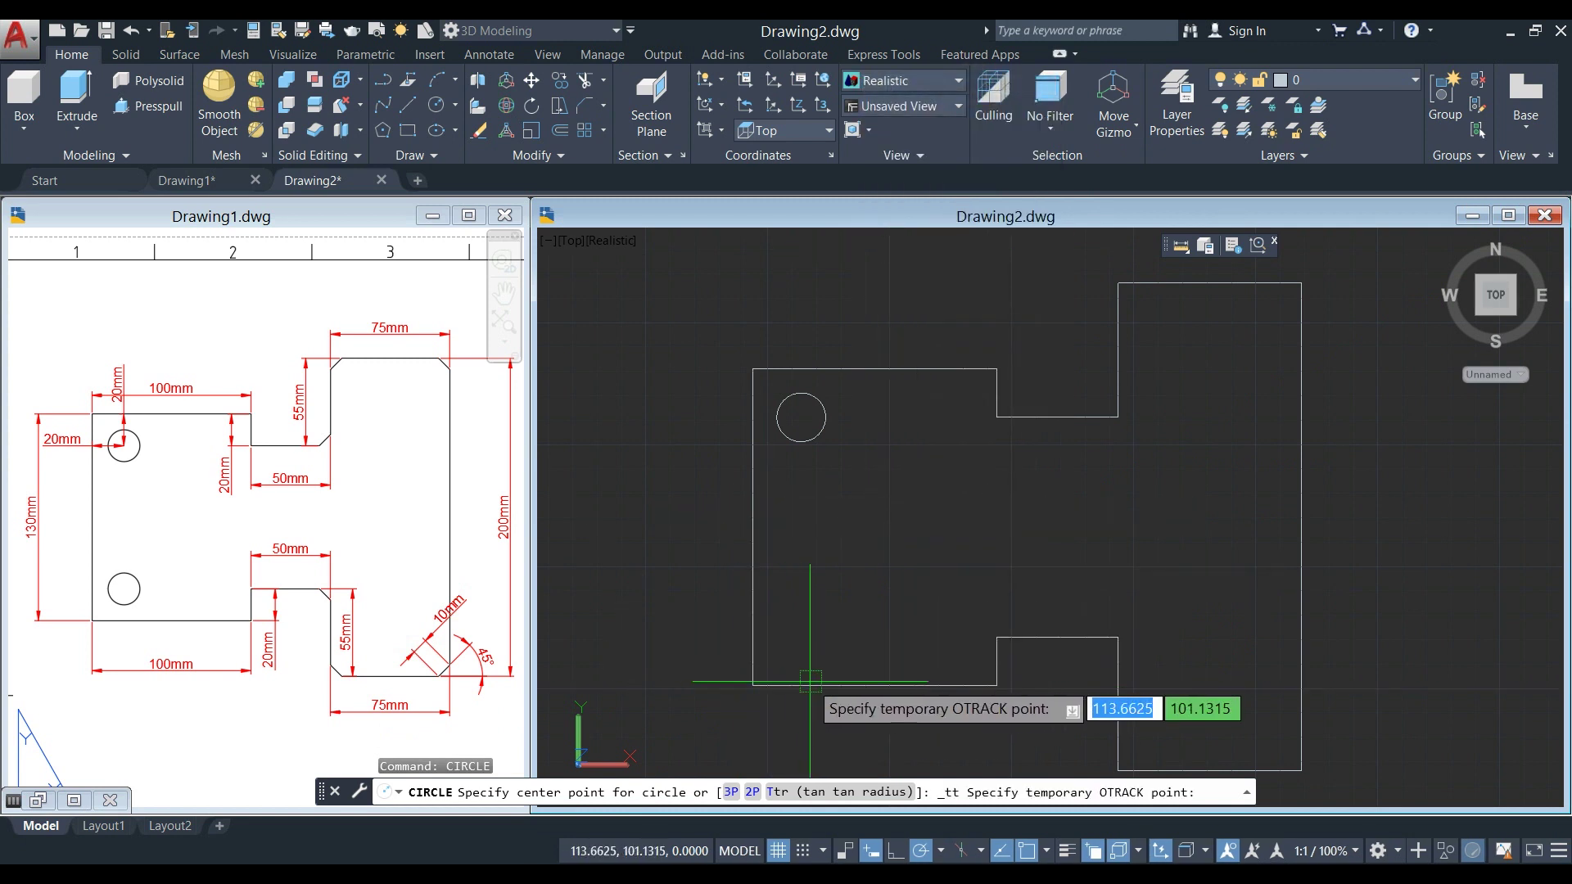
left_click(758, 684)
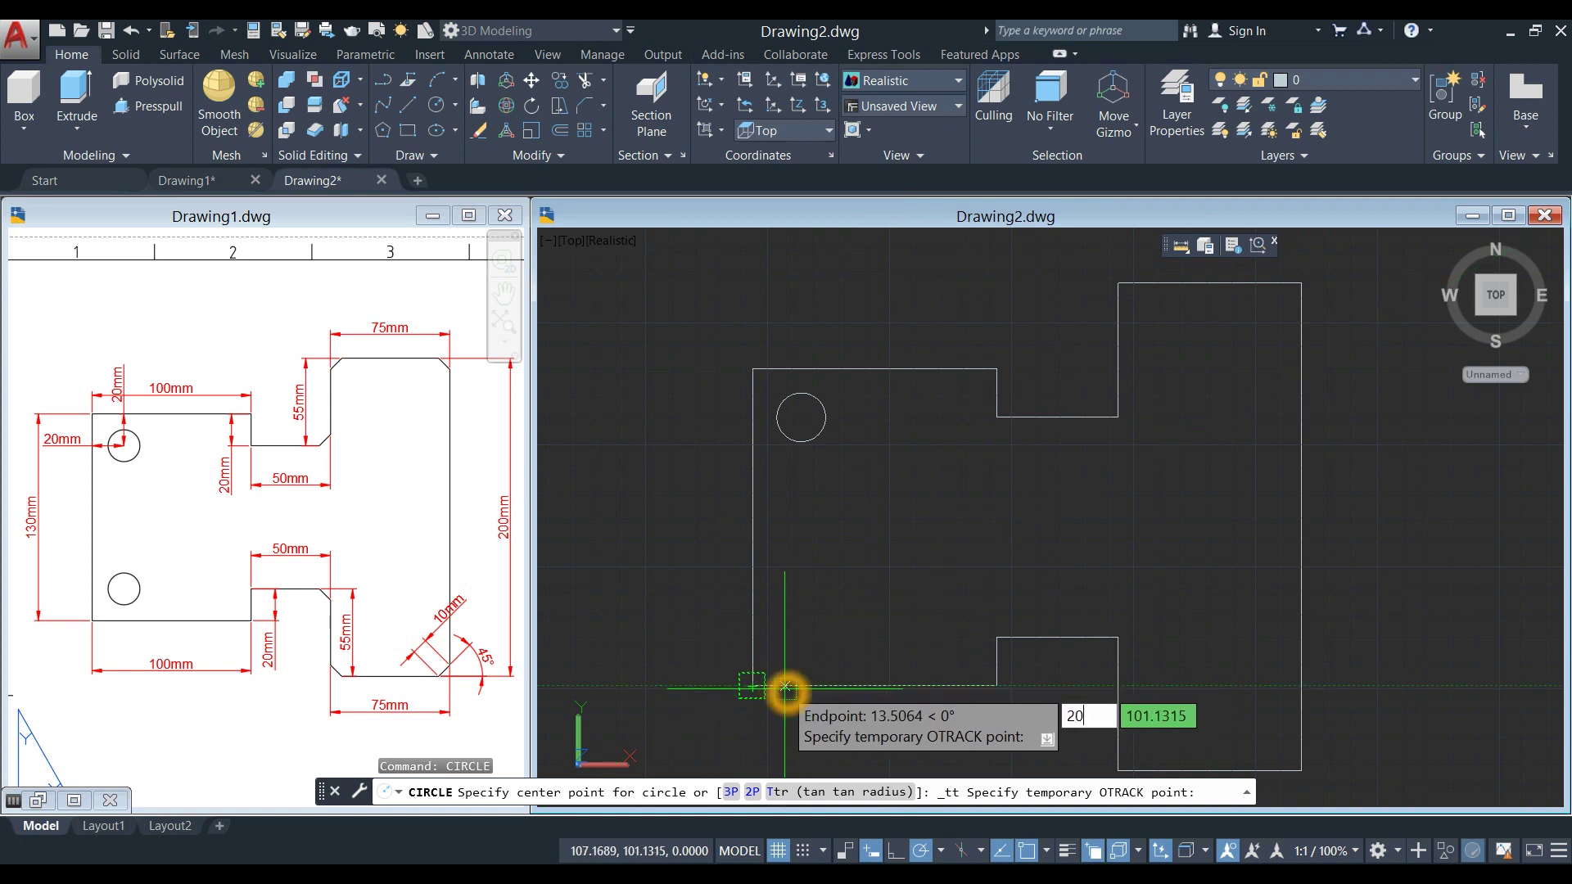
type("20")
key("Return")
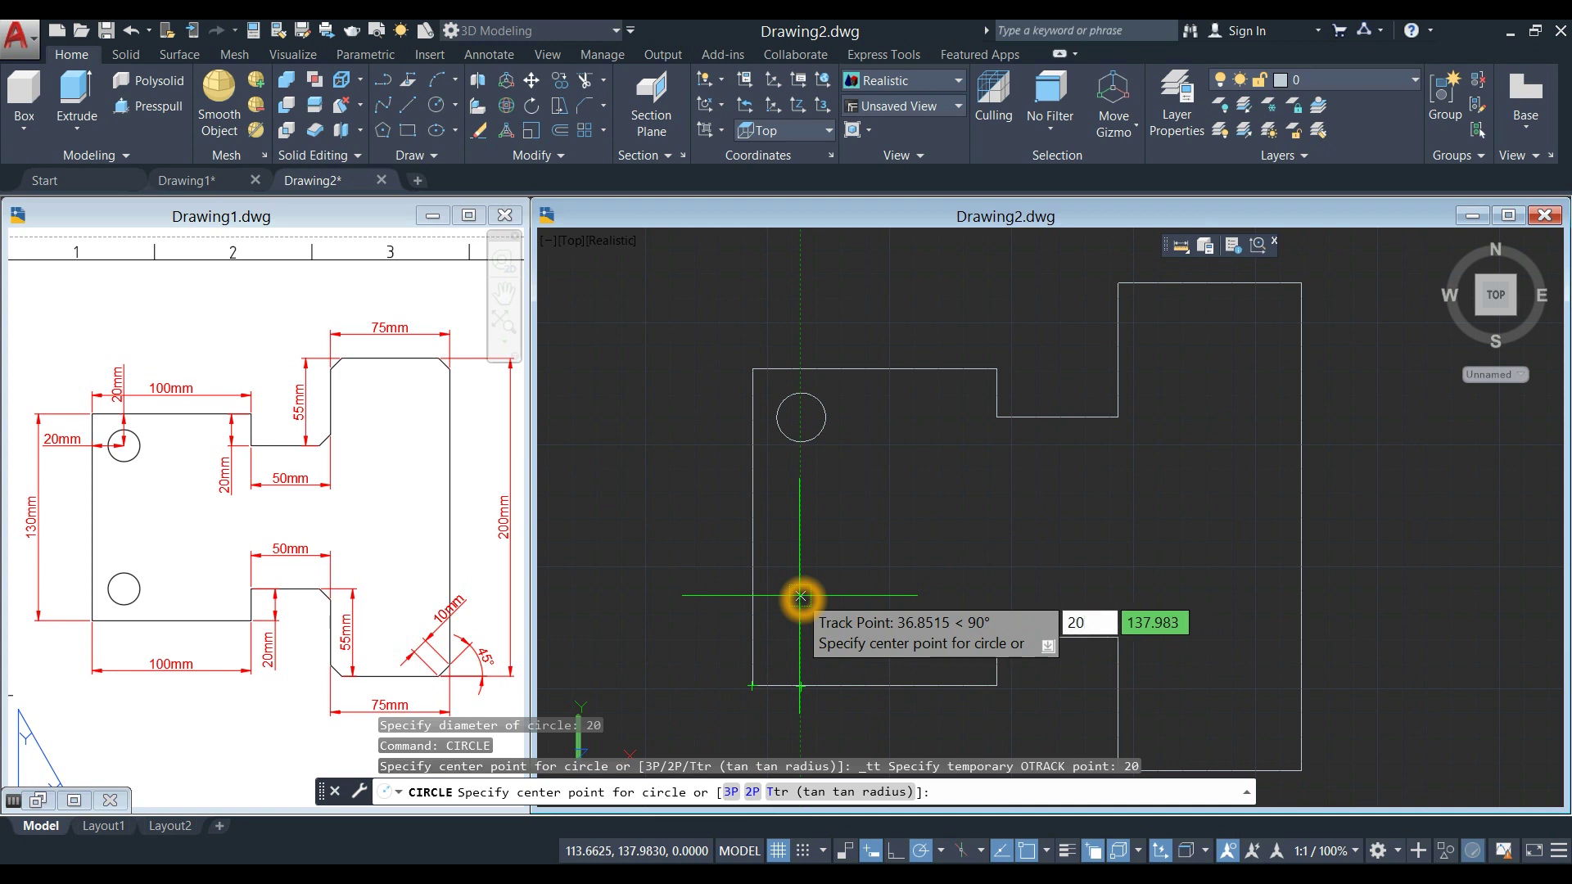
key("Return")
type("d")
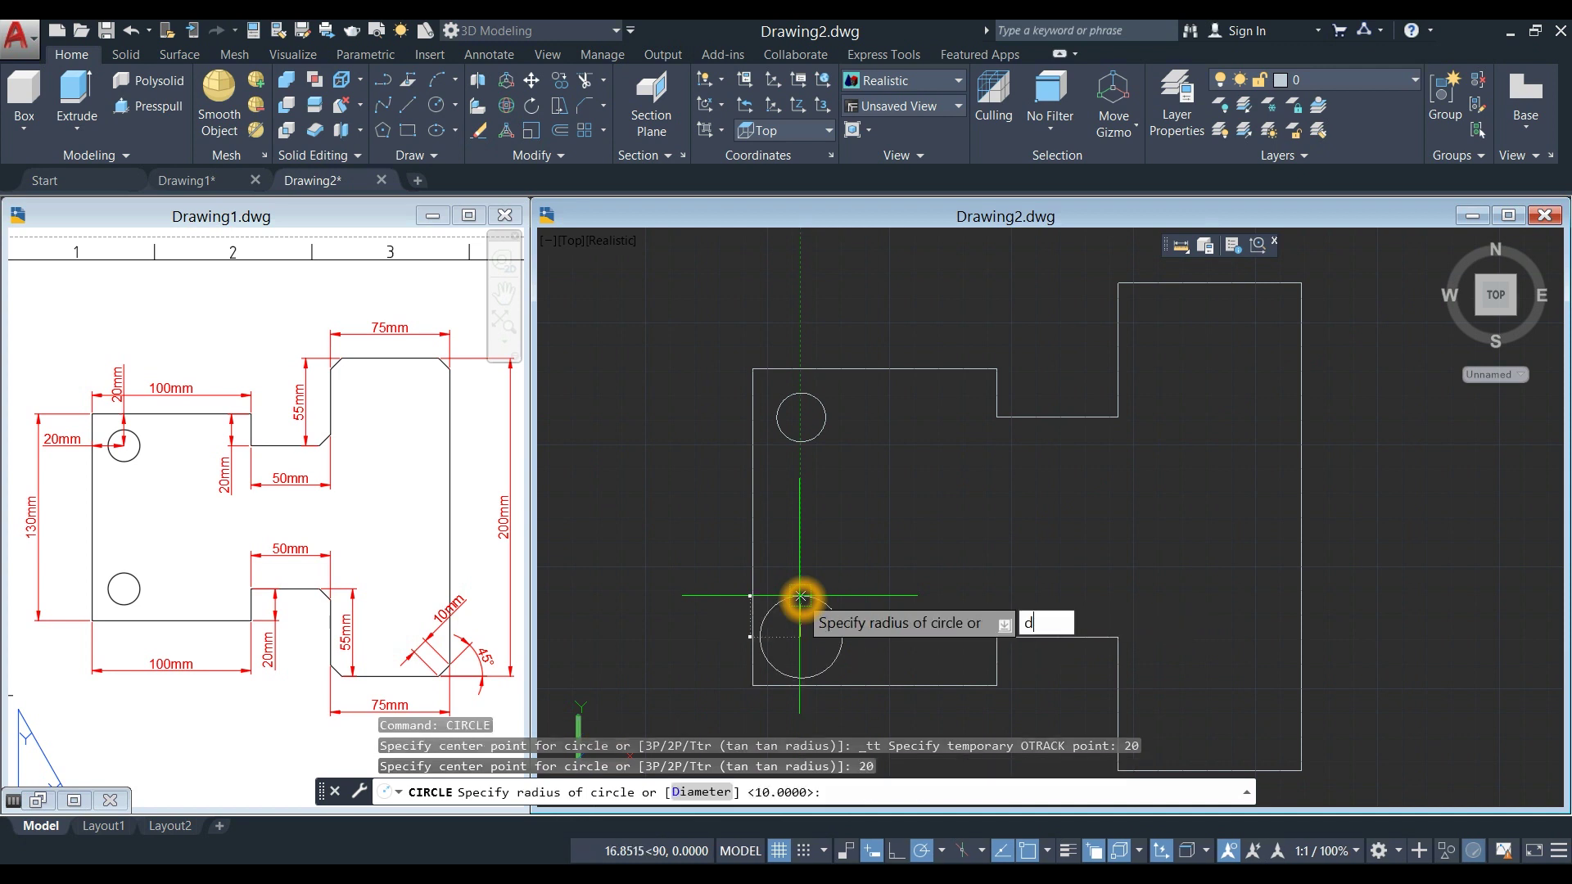
key("Return")
key("Return")
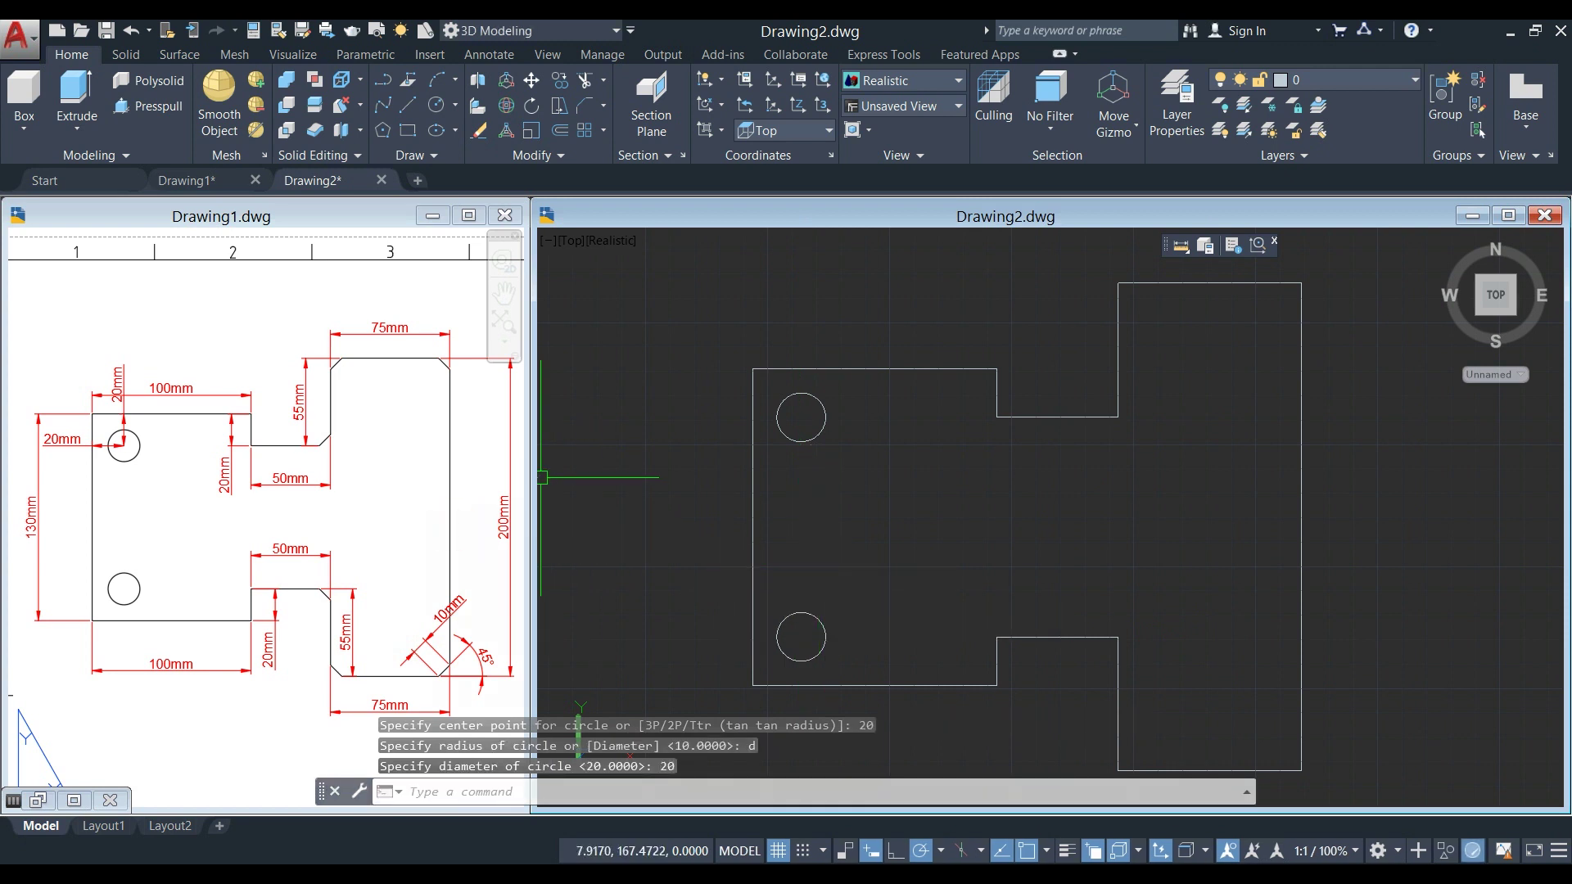
- In Drawing1, draw a vertical and a horizontal line joining the ends of the 75 mm section's upper-left chamfer to form a right triangle
left_click(937, 439)
middle_click_drag(947, 423, 824, 428)
scroll(859, 410, "down", 3)
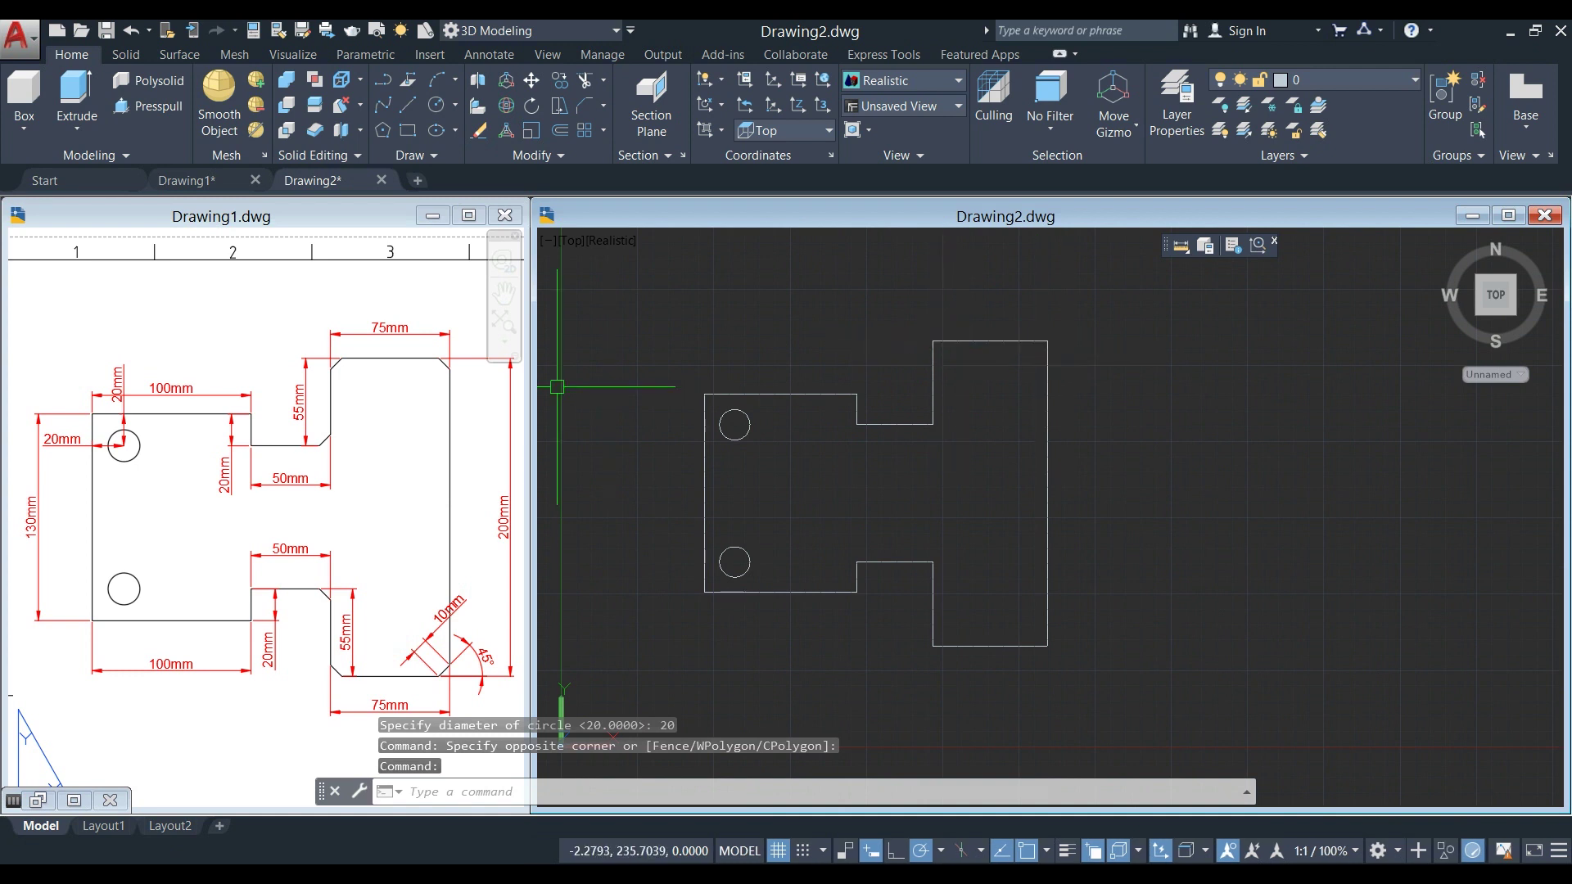
left_click(701, 684)
left_click(368, 650)
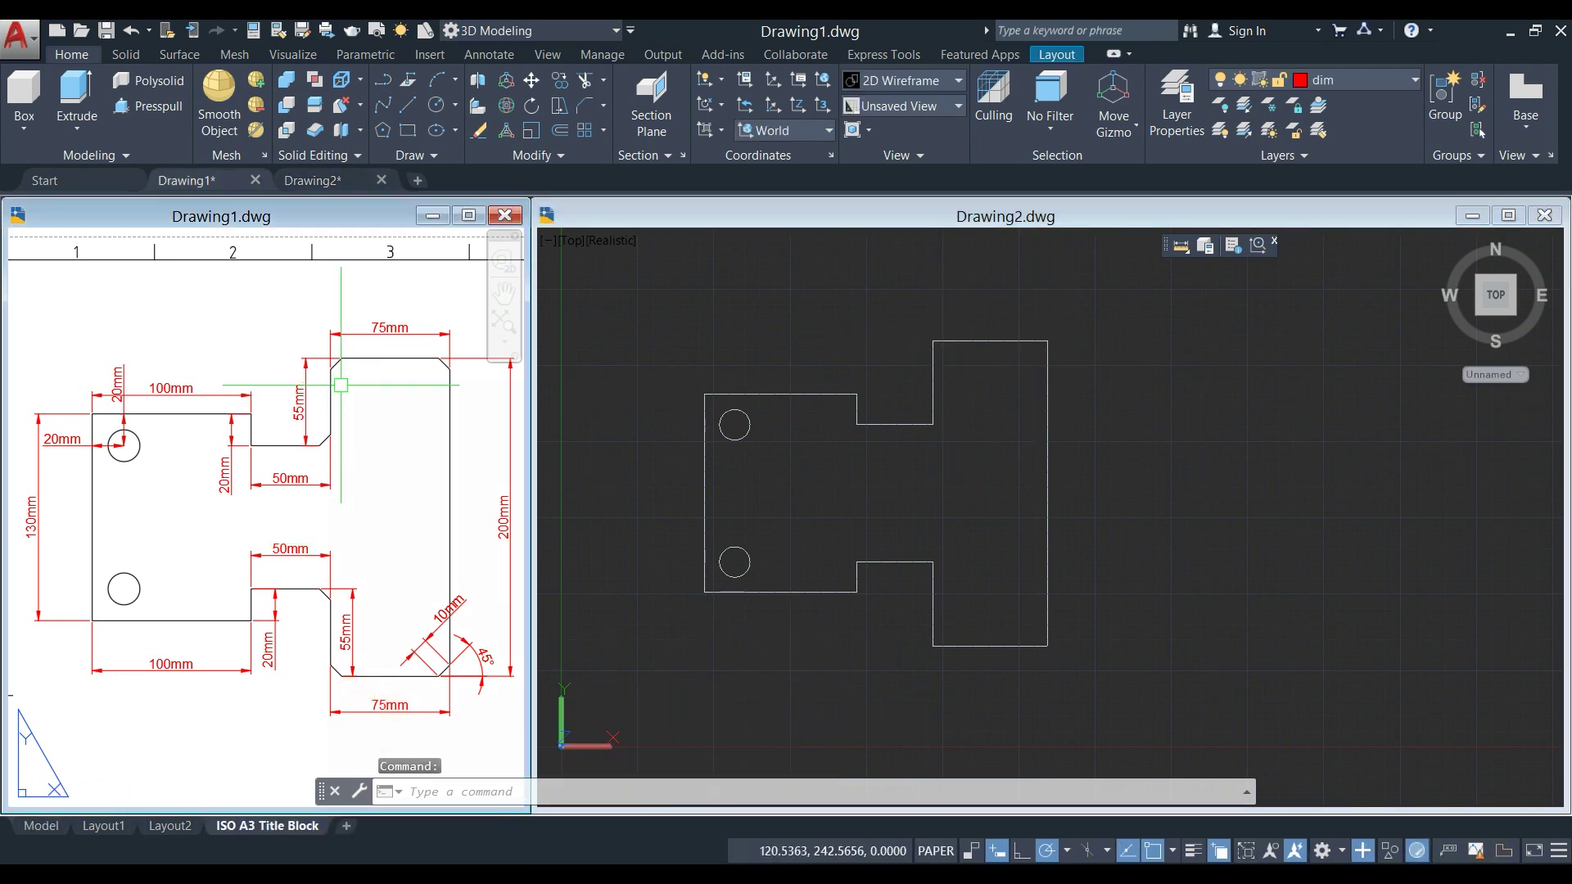
scroll(340, 386, "up", 4)
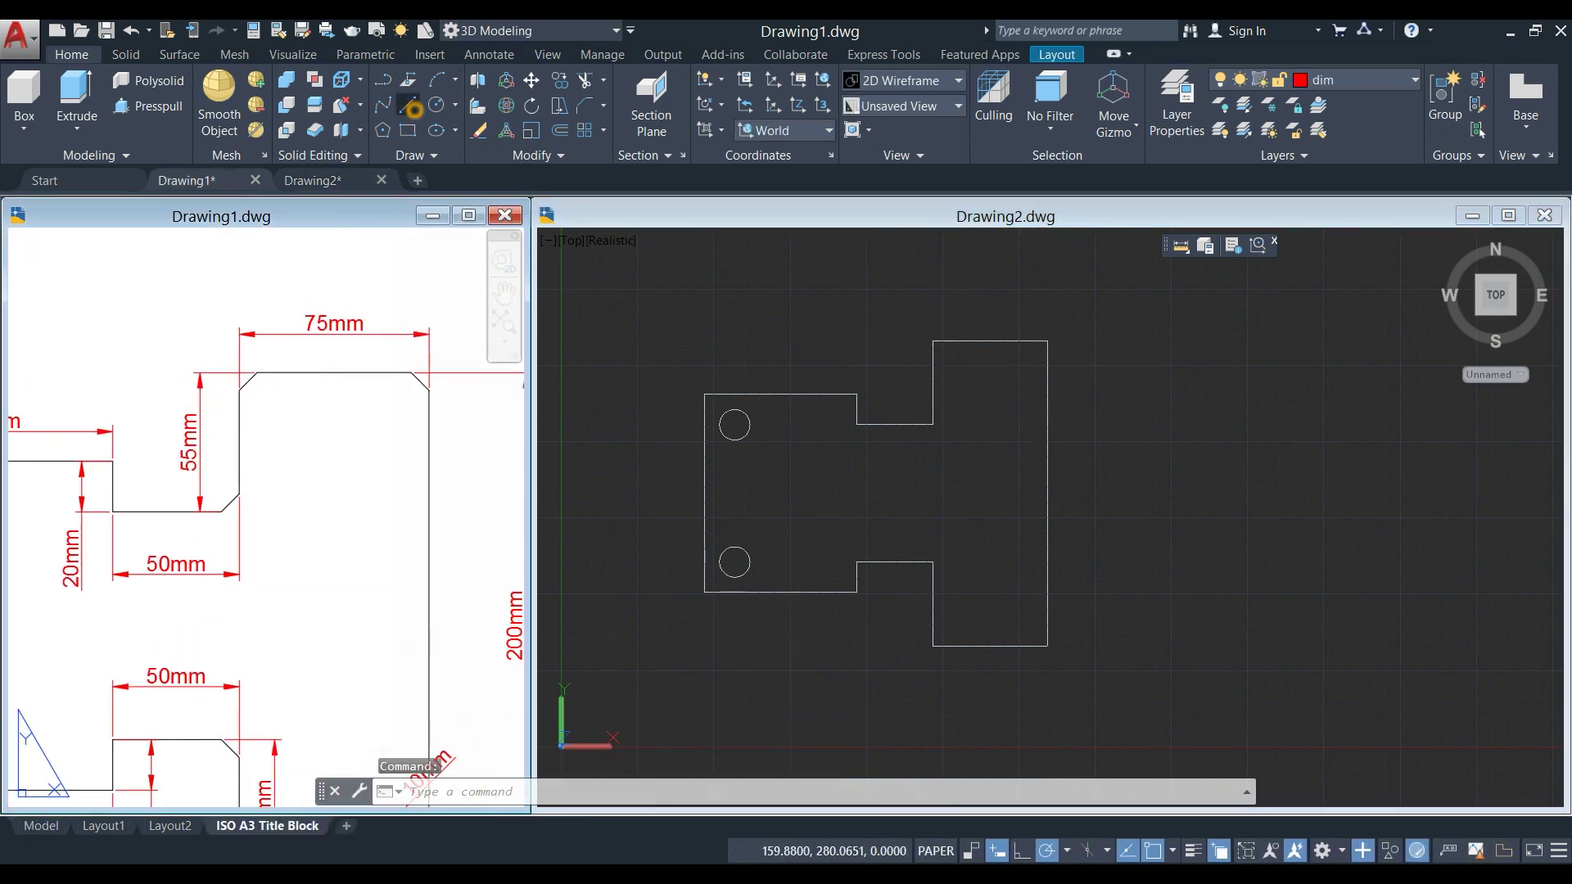
type("l")
key("Return")
scroll(275, 399, "up", 2)
scroll(275, 399, "up", 2)
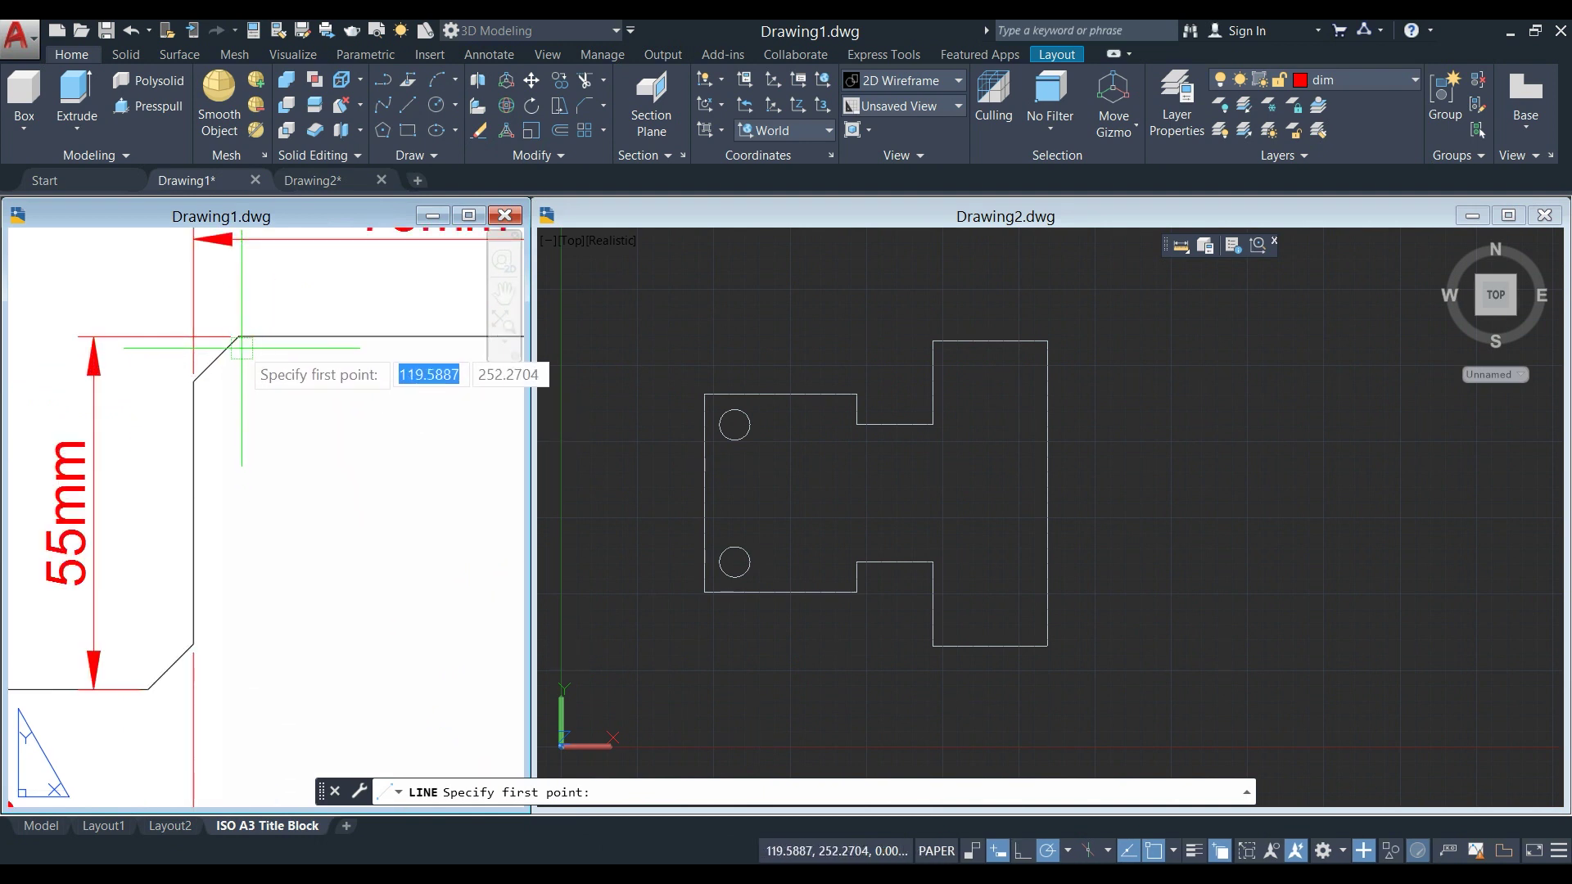
left_click(234, 336)
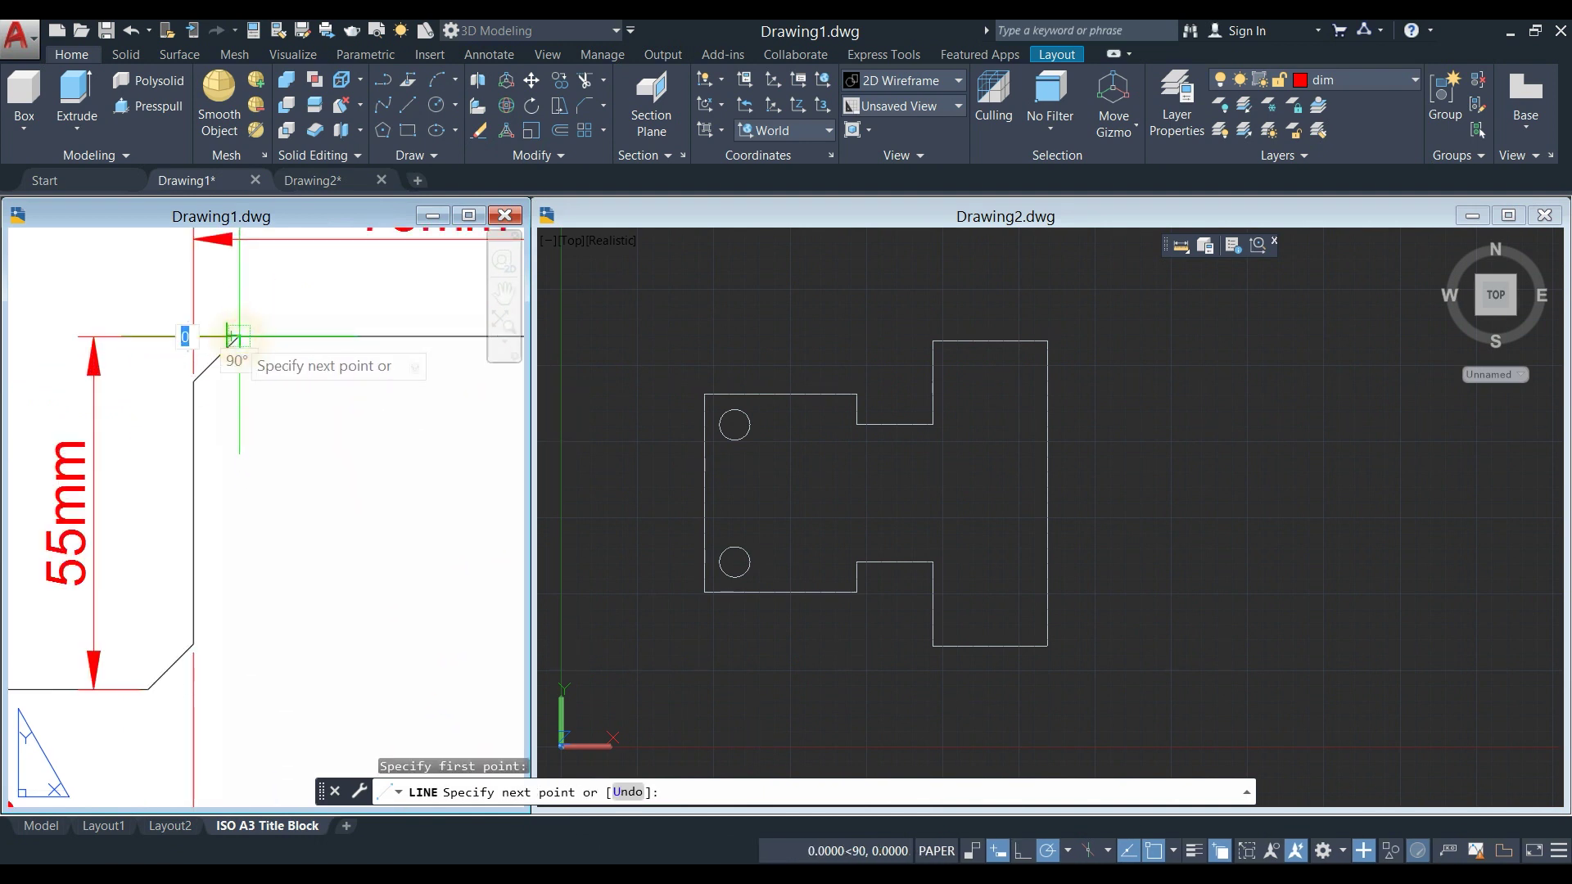
left_click(239, 381)
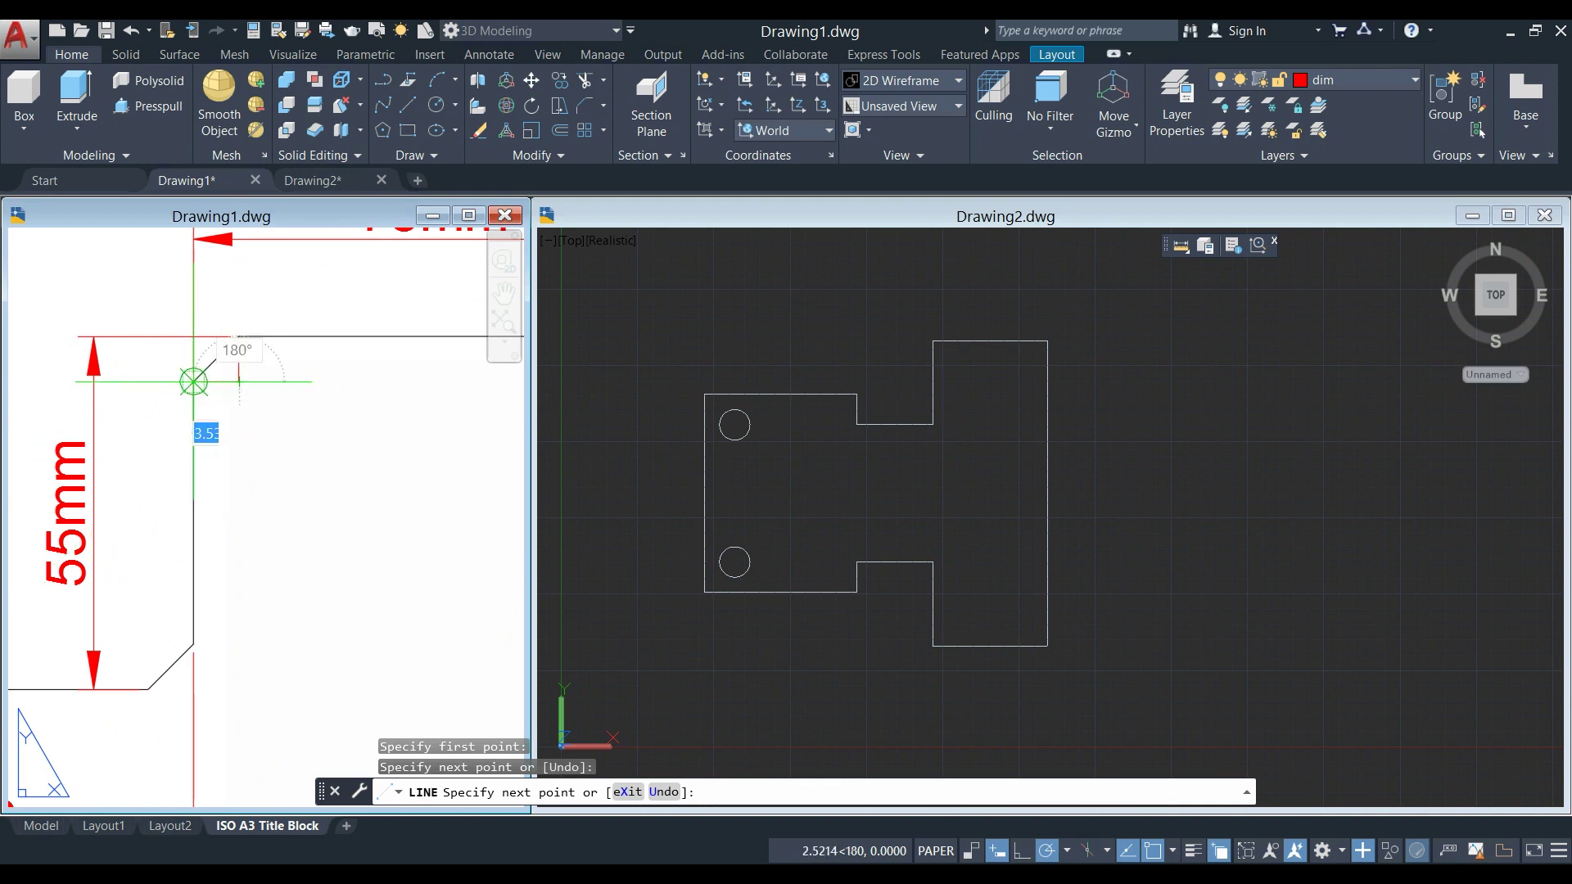
left_click(193, 382)
right_click(295, 363)
left_click(331, 376)
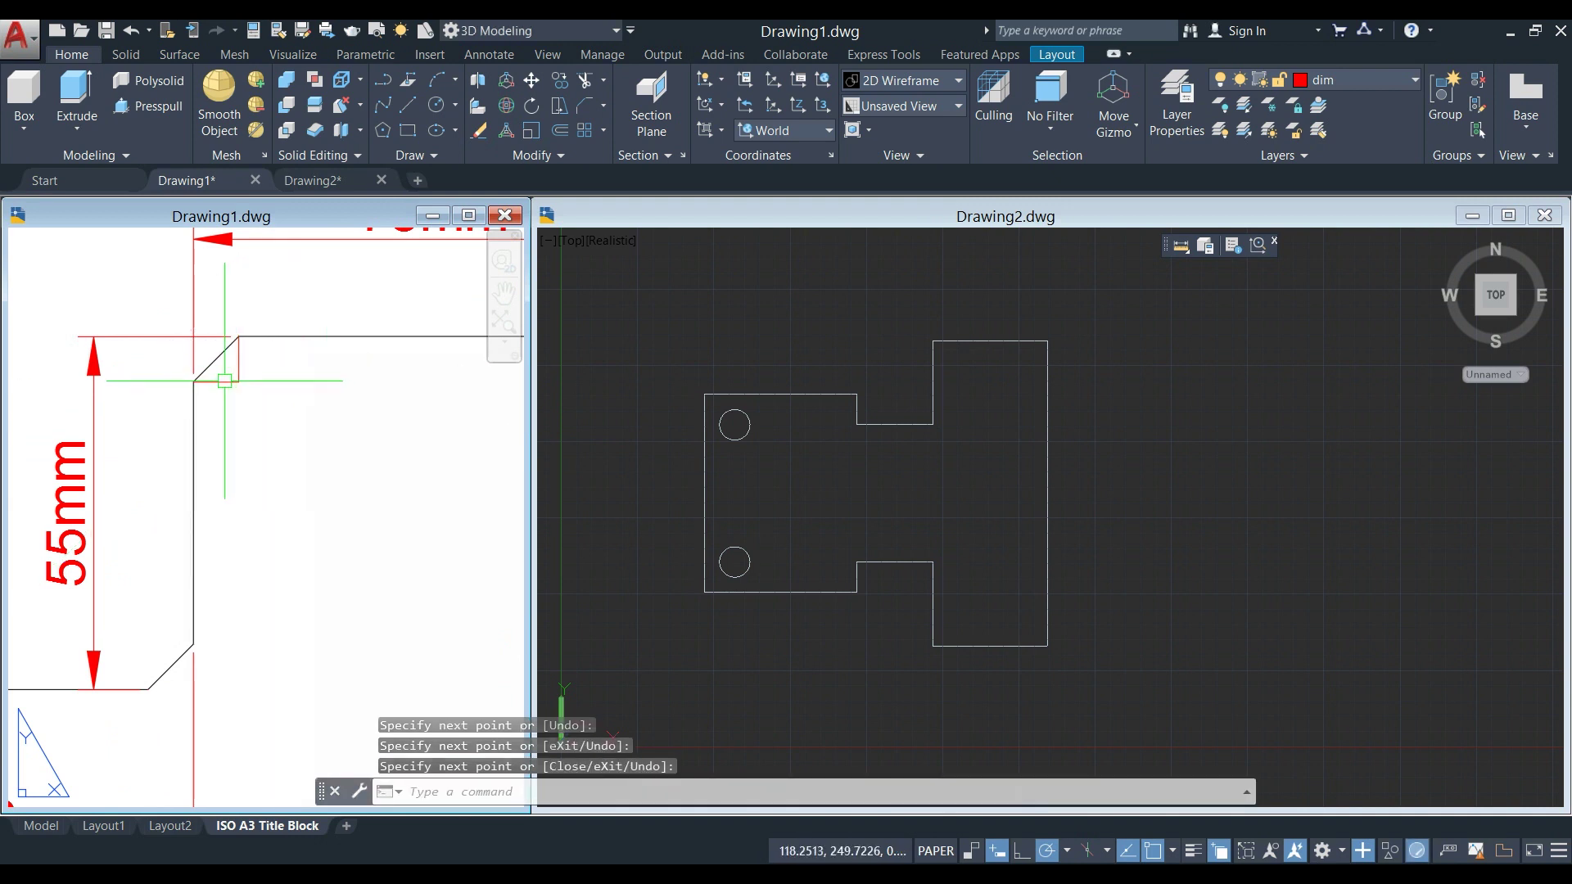
left_click(223, 382)
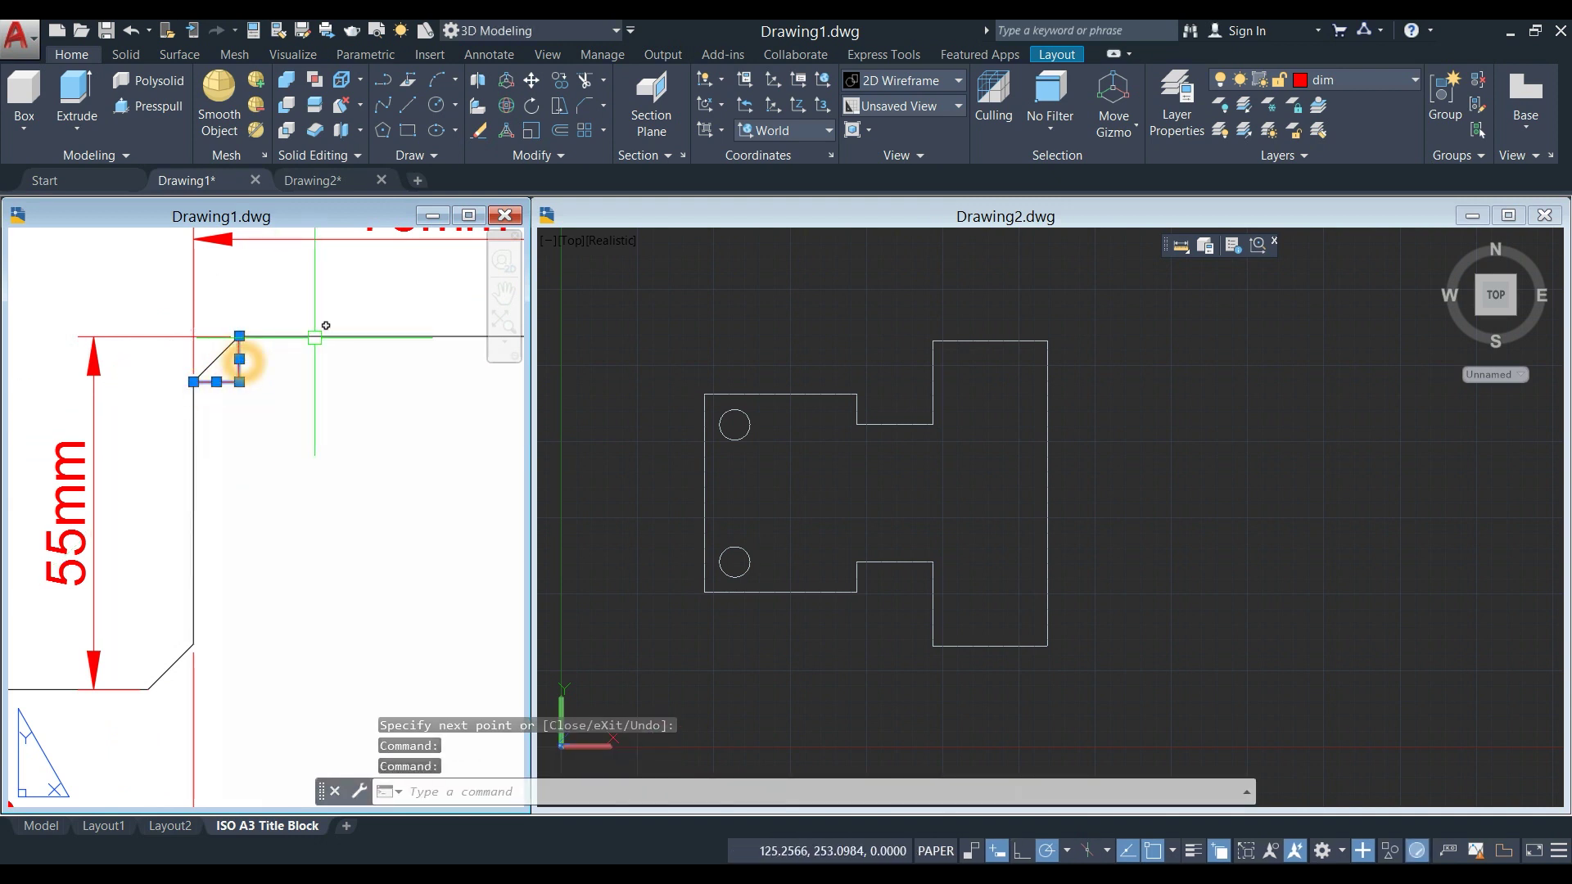
key("Escape")
- Examine the plate's chamfered corners in Drawing1, including the length and angle dimensions at the lower-right chamfer
middle_click_drag(316, 341, 362, 341)
scroll(334, 370, "down", 4)
scroll(332, 370, "down", 2)
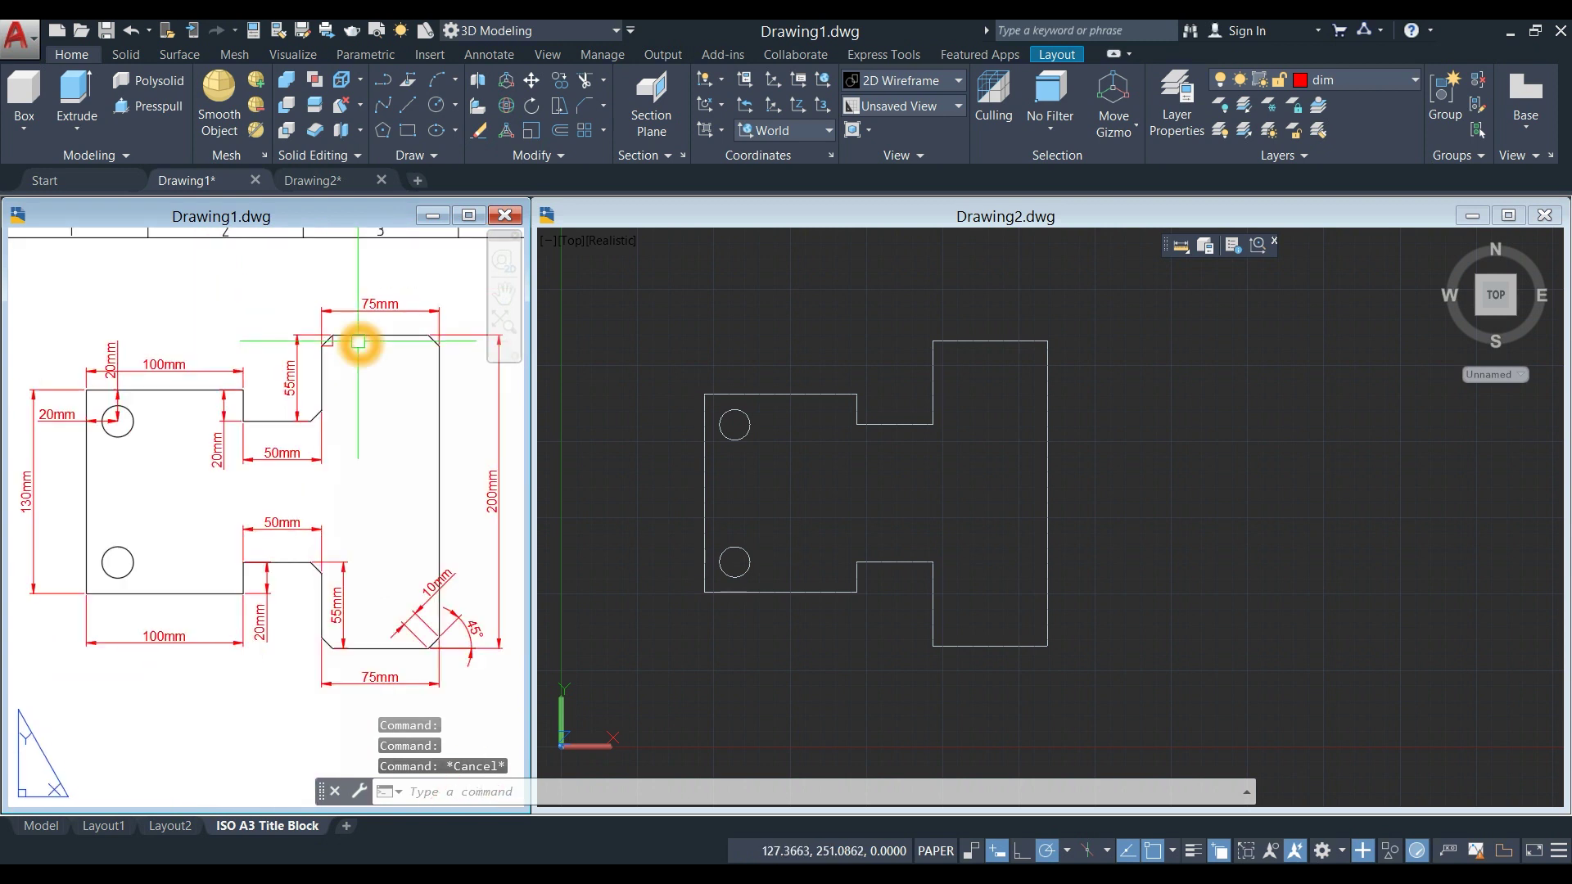
scroll(346, 379, "up", 4)
scroll(350, 344, "down", 4)
middle_click_drag(328, 336, 308, 357)
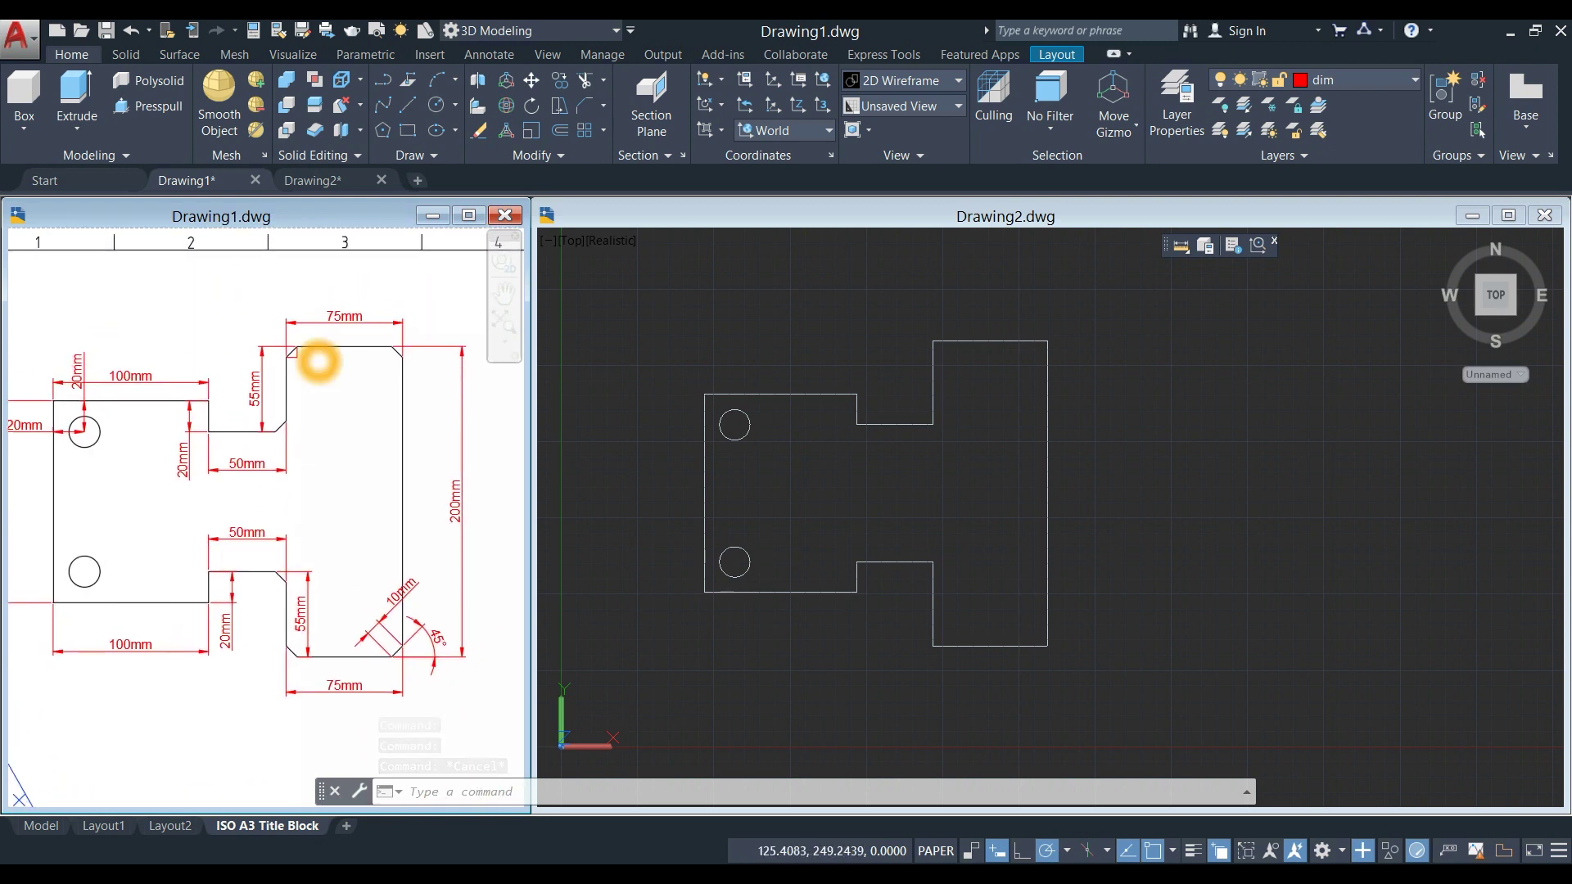
left_click(404, 671)
scroll(404, 672, "up", 6)
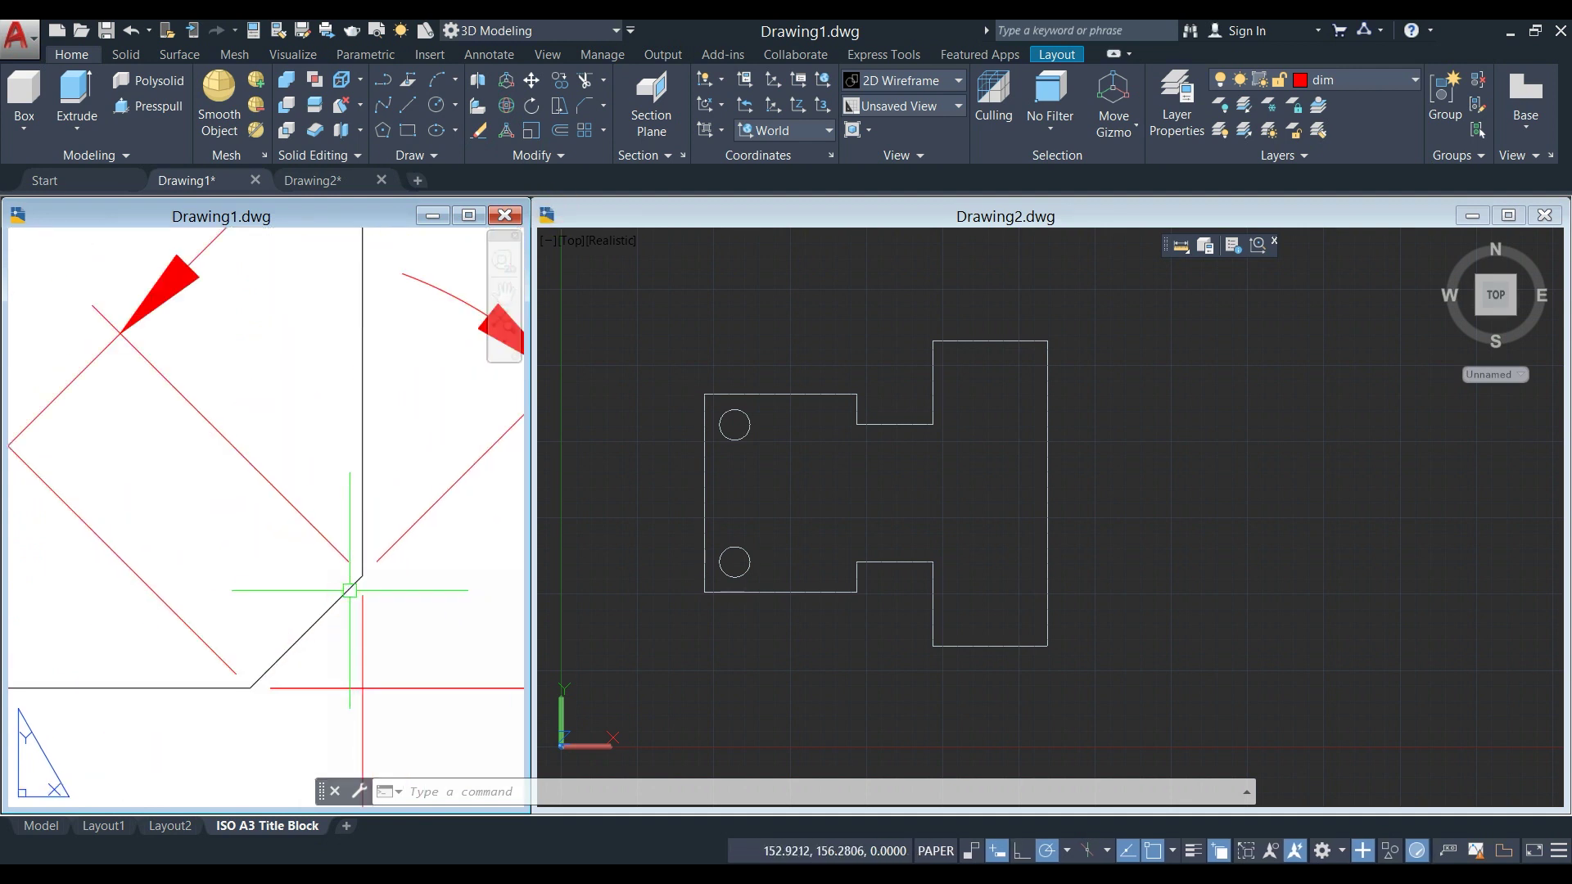
scroll(361, 580, "down", 3)
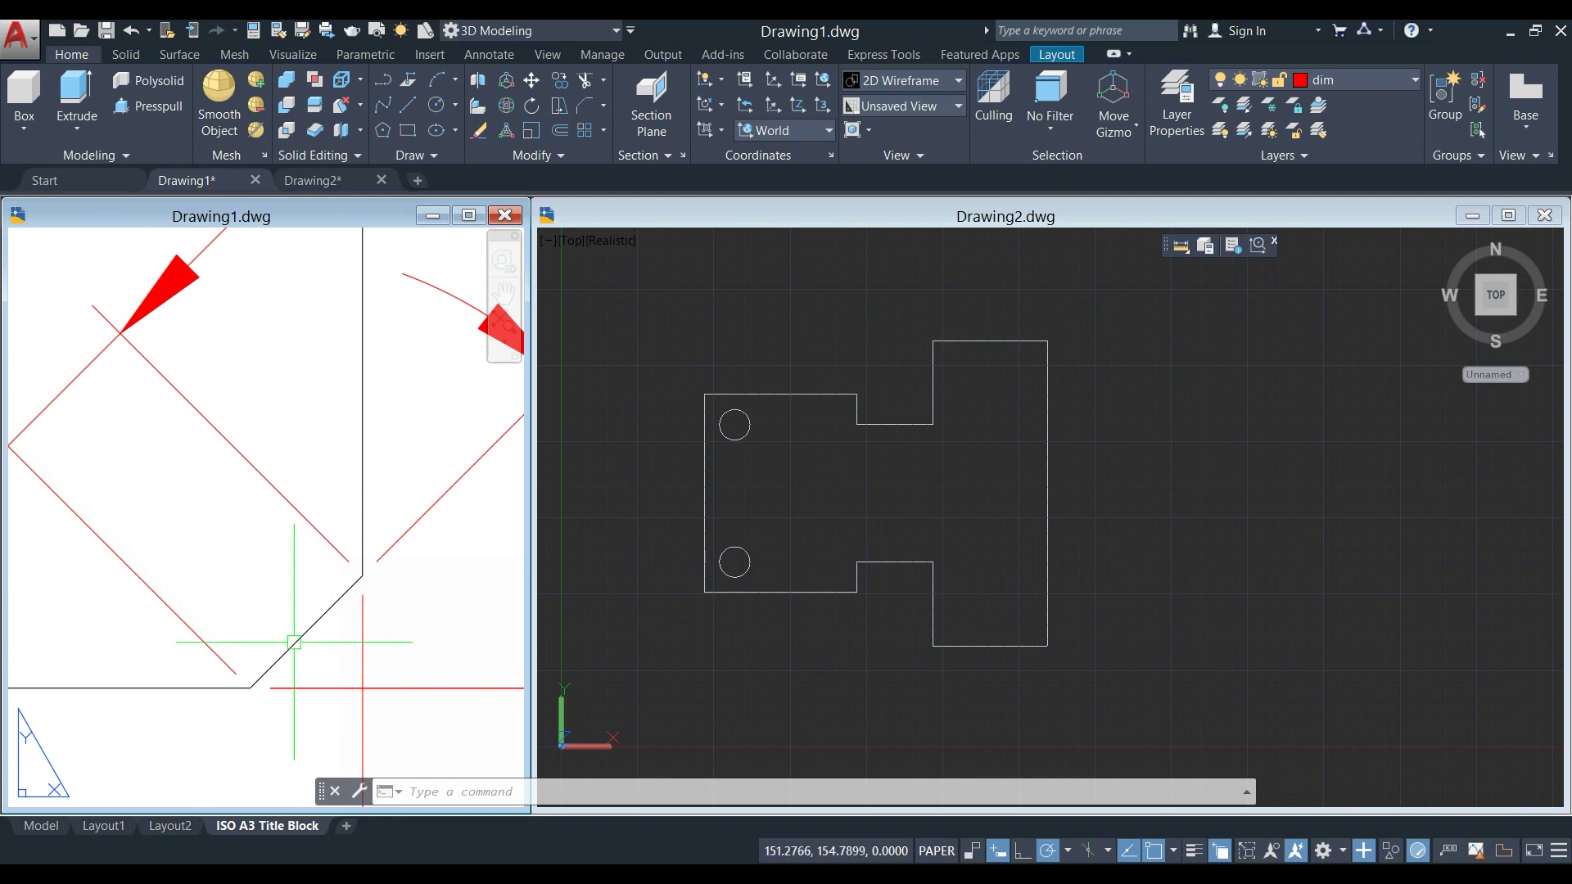
scroll(253, 681, "up", 4)
middle_click_drag(327, 606, 315, 573)
scroll(316, 574, "down", 2)
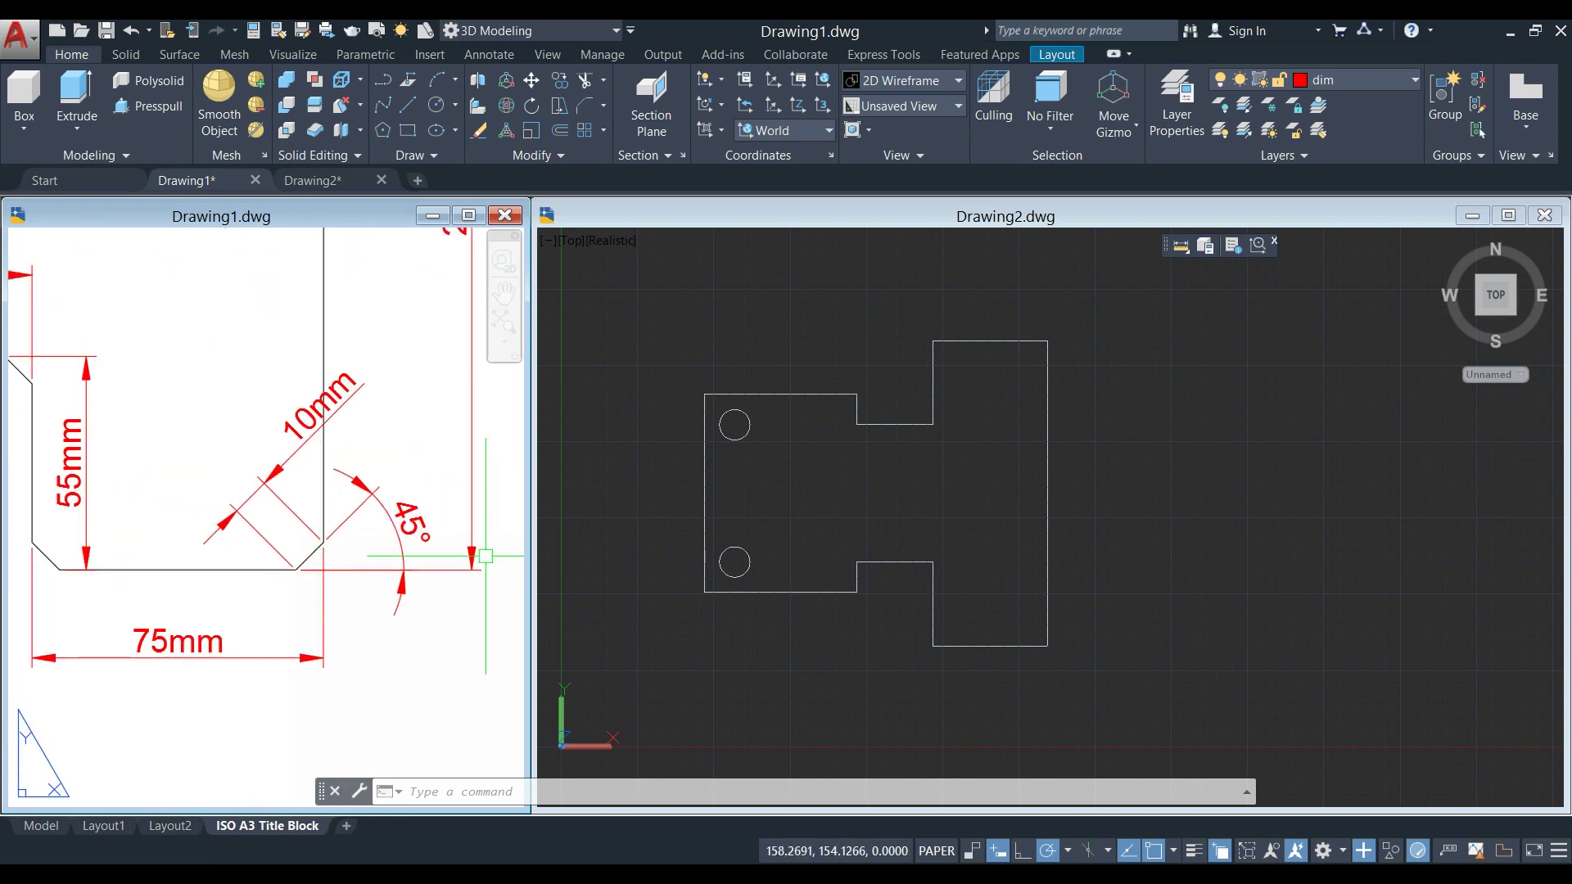
- In Drawing2, draw a 10 mm line at 45 degrees in the empty space right of the plate
left_click(1127, 473)
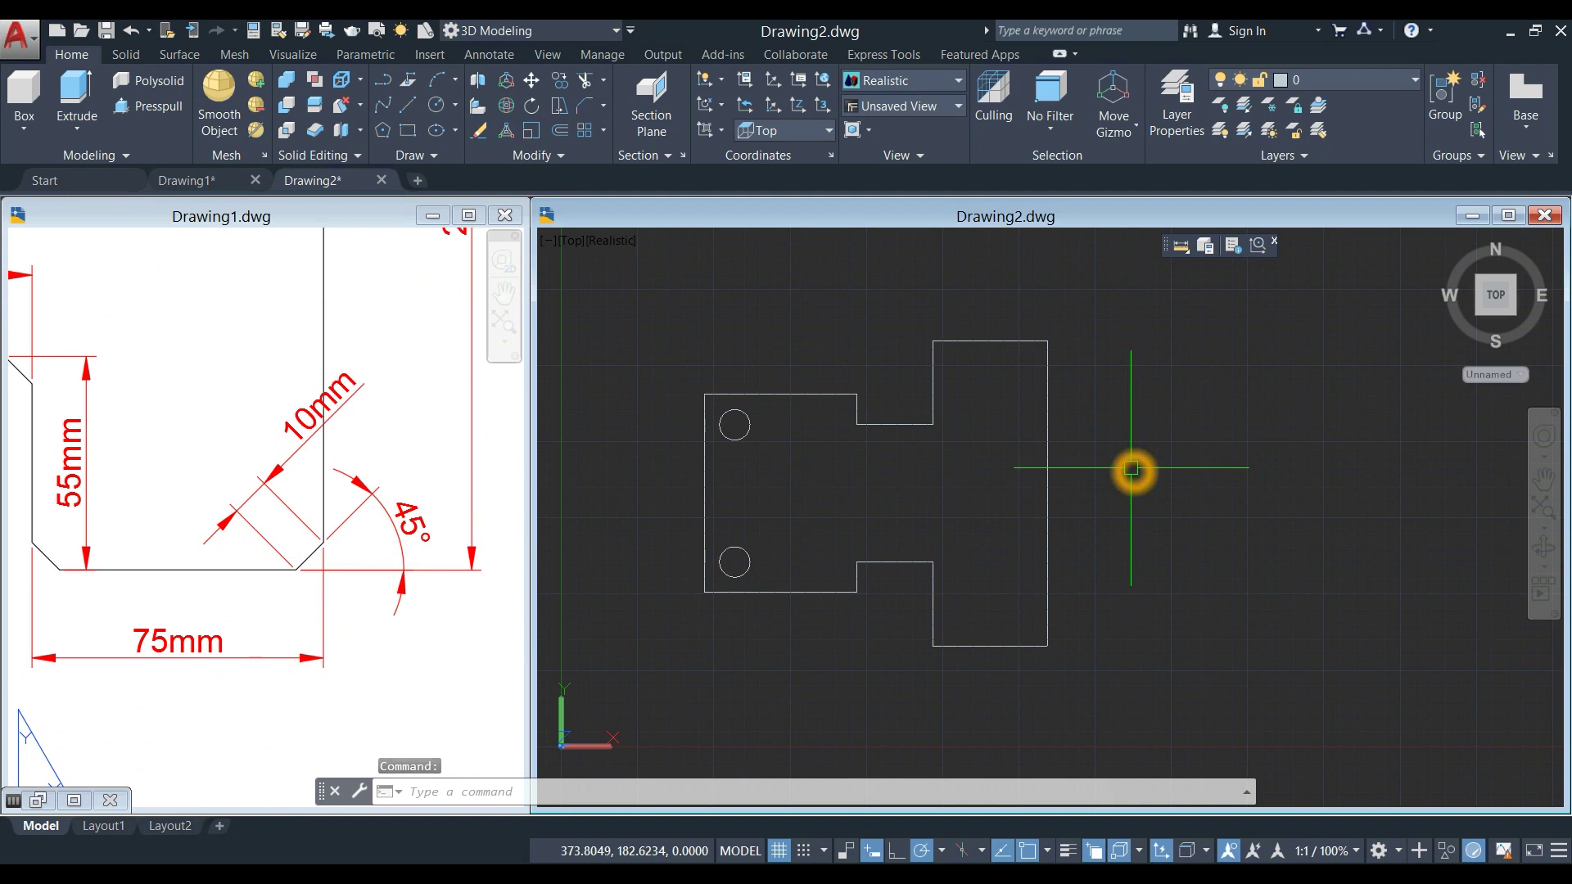
type("l")
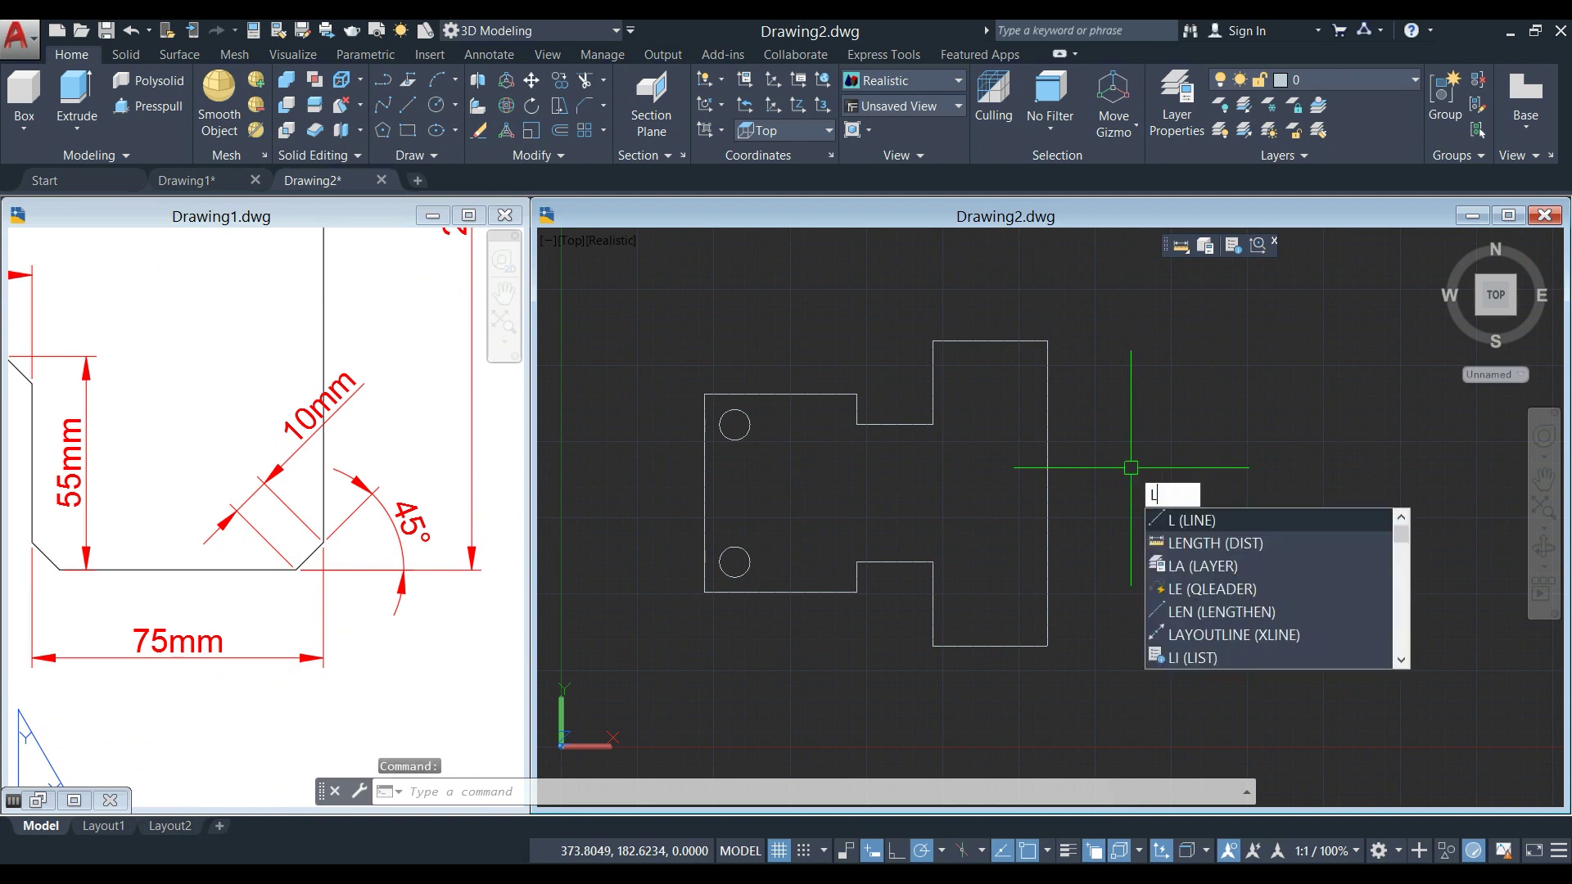
key("Return")
left_click(1134, 477)
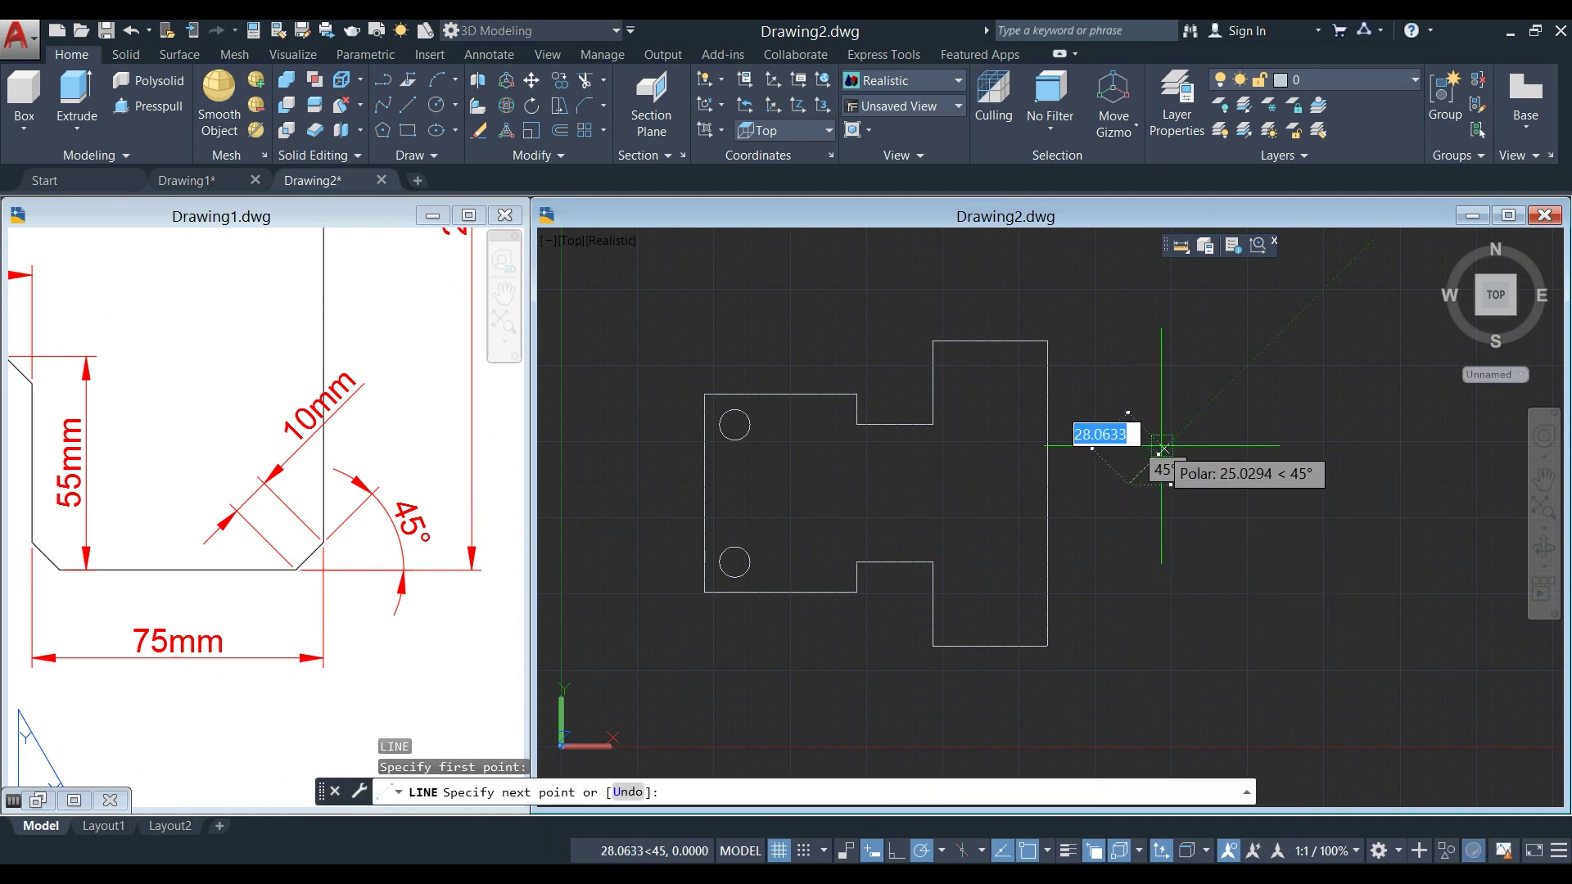
left_click(1197, 417)
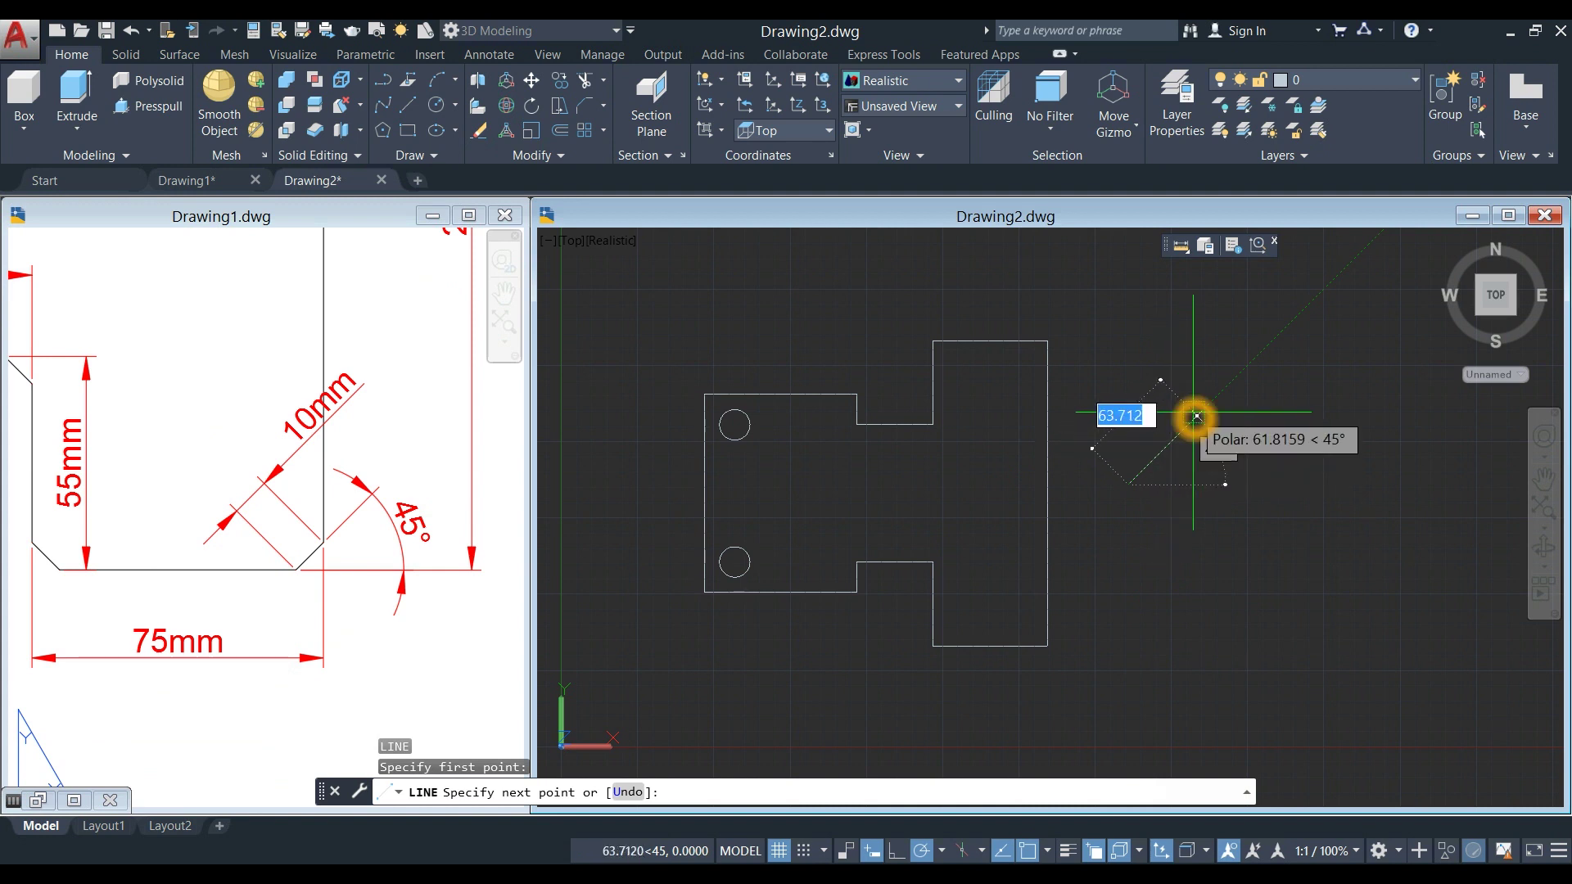
type("10")
key("Return")
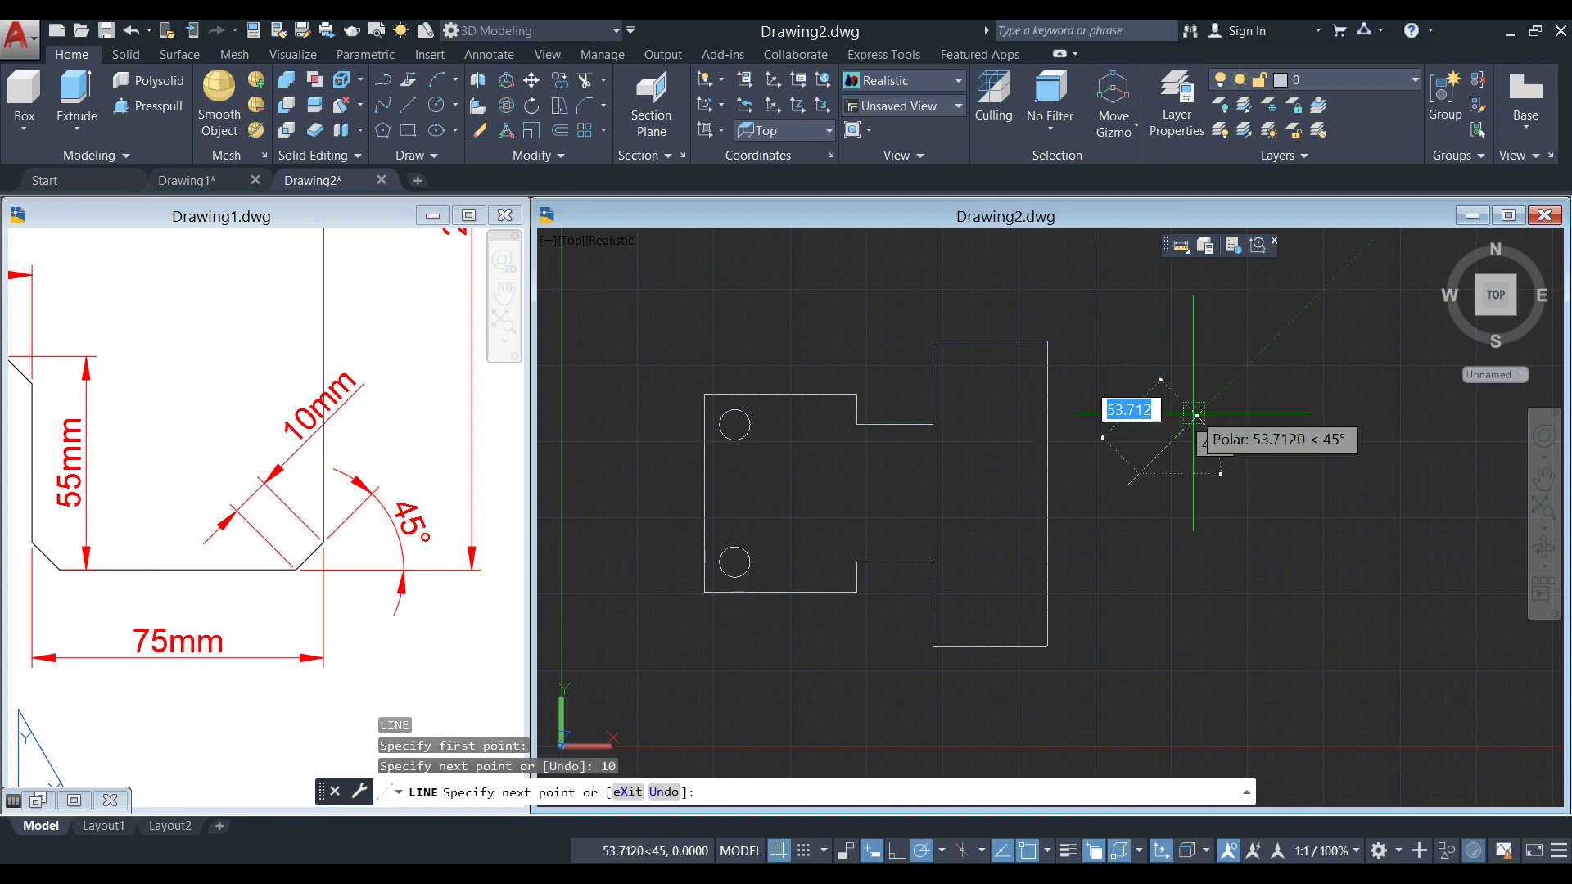
- Complete a right triangle under the 45-degree line with a vertical leg down and a horizontal leg back to its starting point
scroll(1140, 484, "up", 5)
scroll(1173, 516, "up", 2)
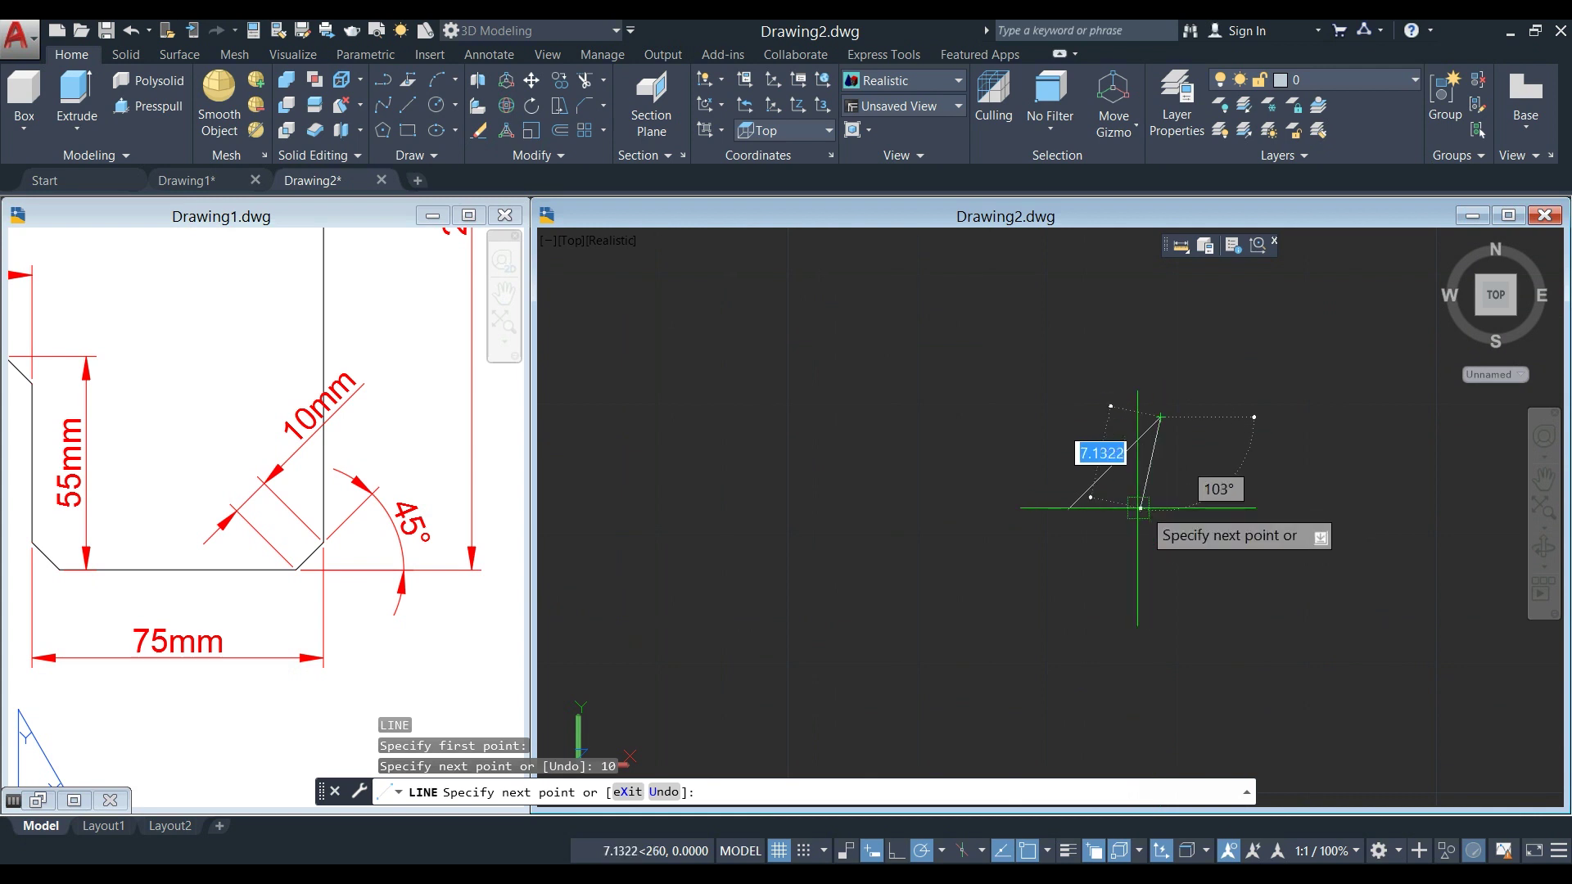
left_click(1161, 509)
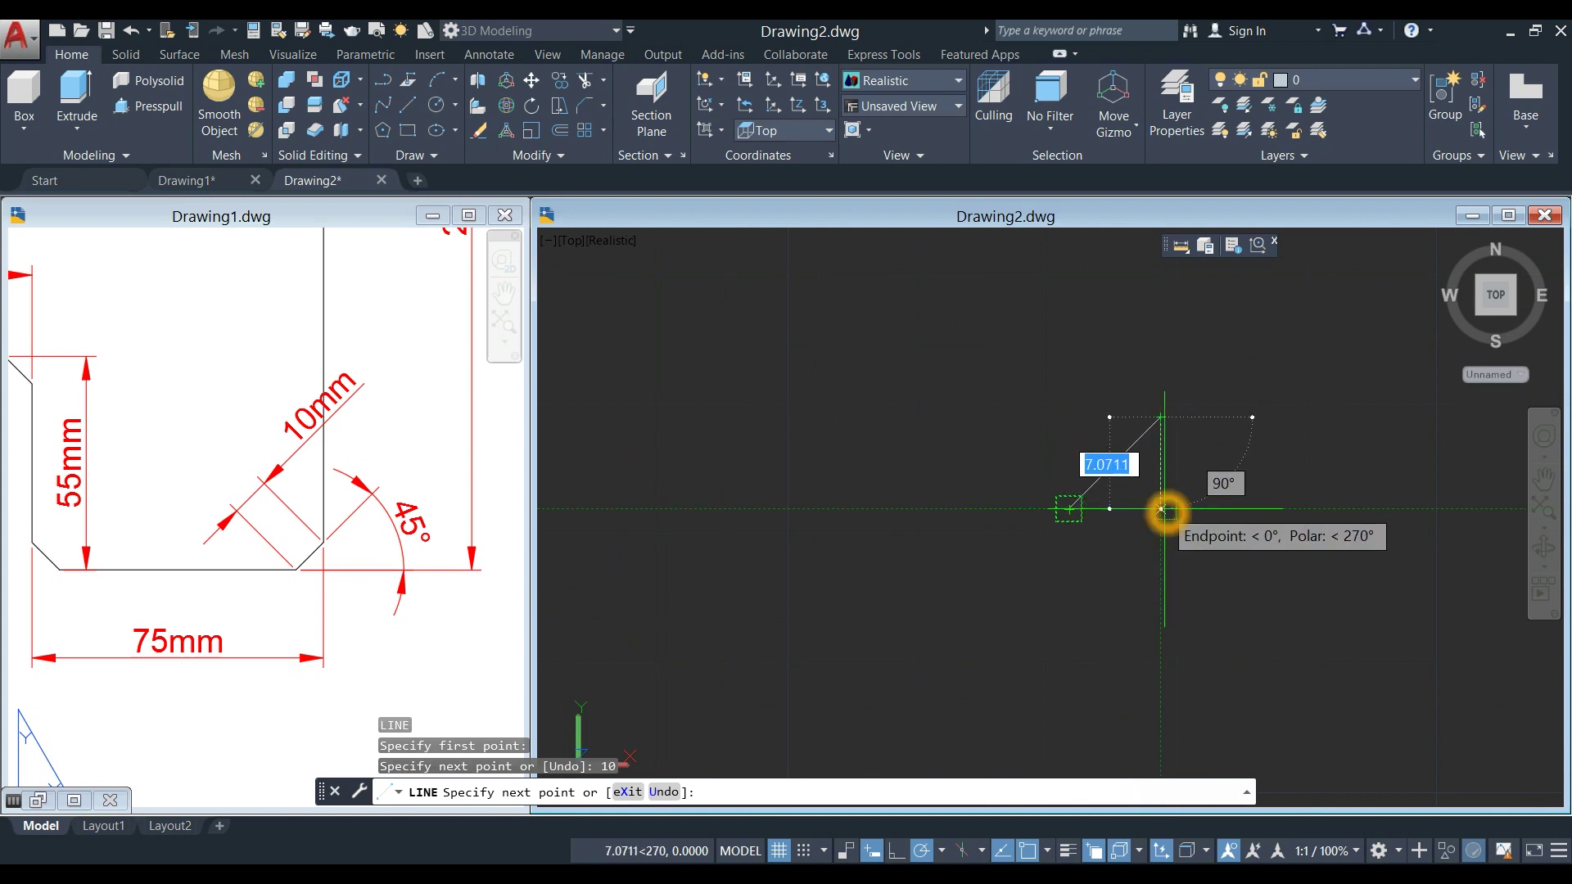
left_click(1069, 508)
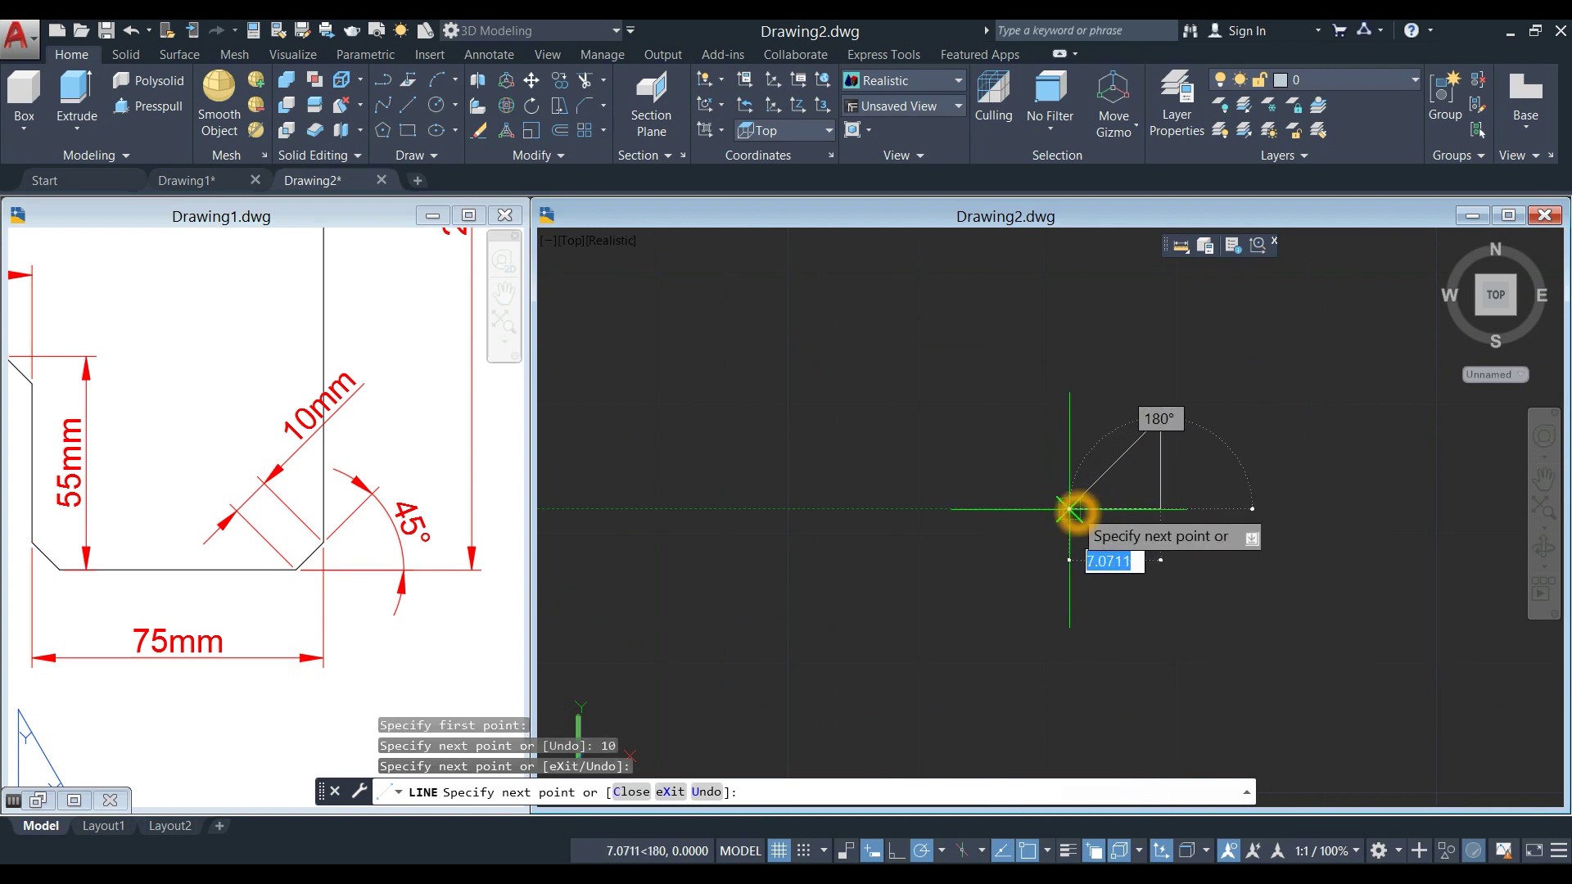
right_click(1069, 402)
left_click(1117, 415)
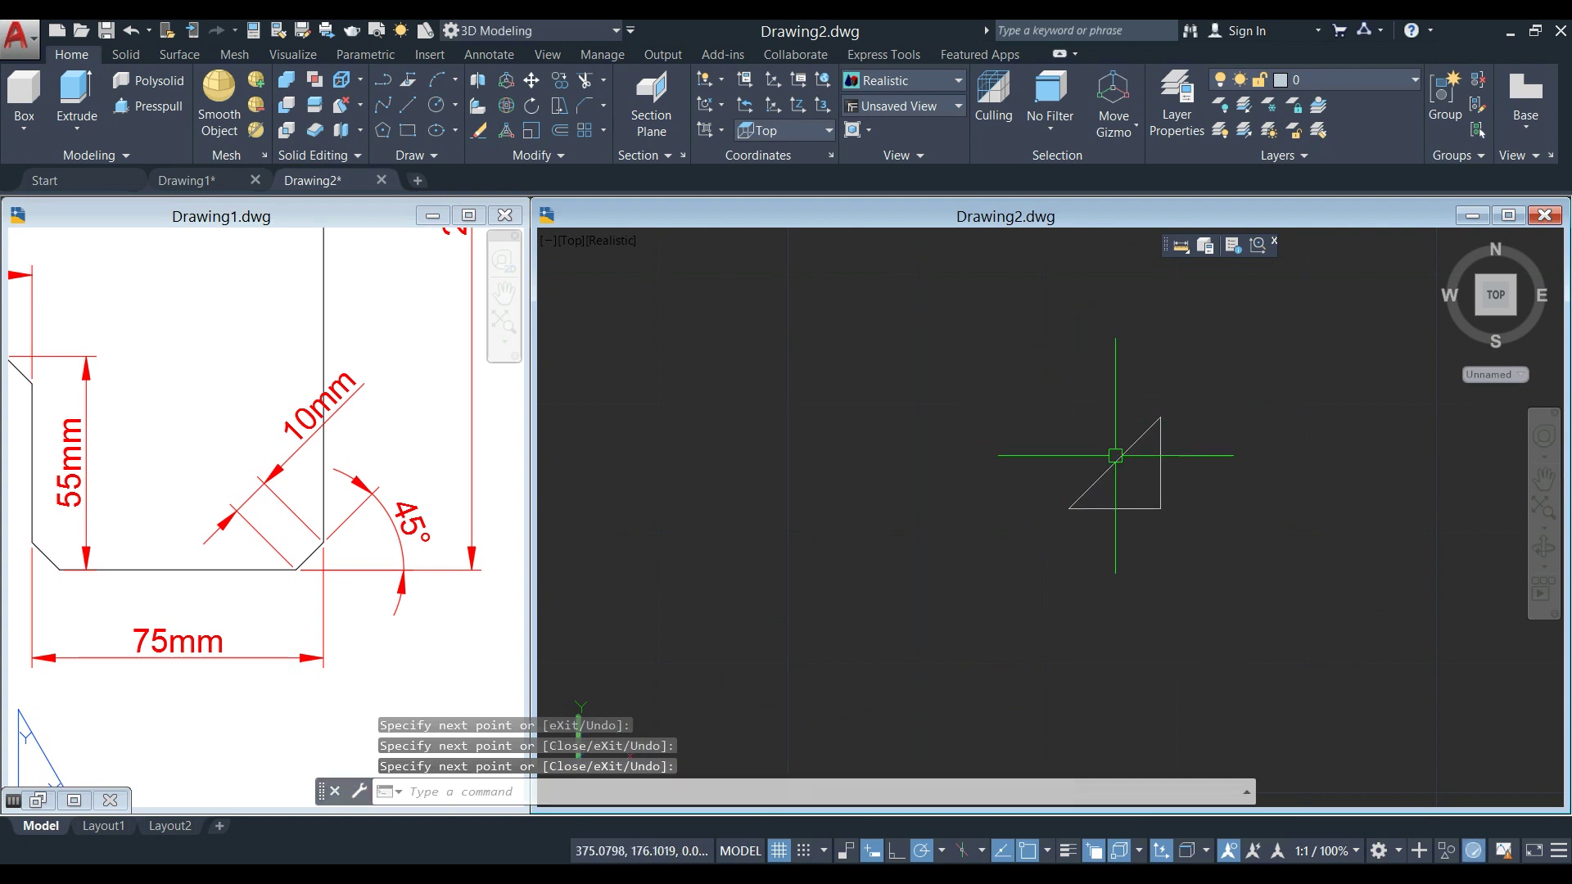
- Check the lengths of the triangle's vertical and horizontal legs in their line properties
left_click(1122, 456)
key("Escape")
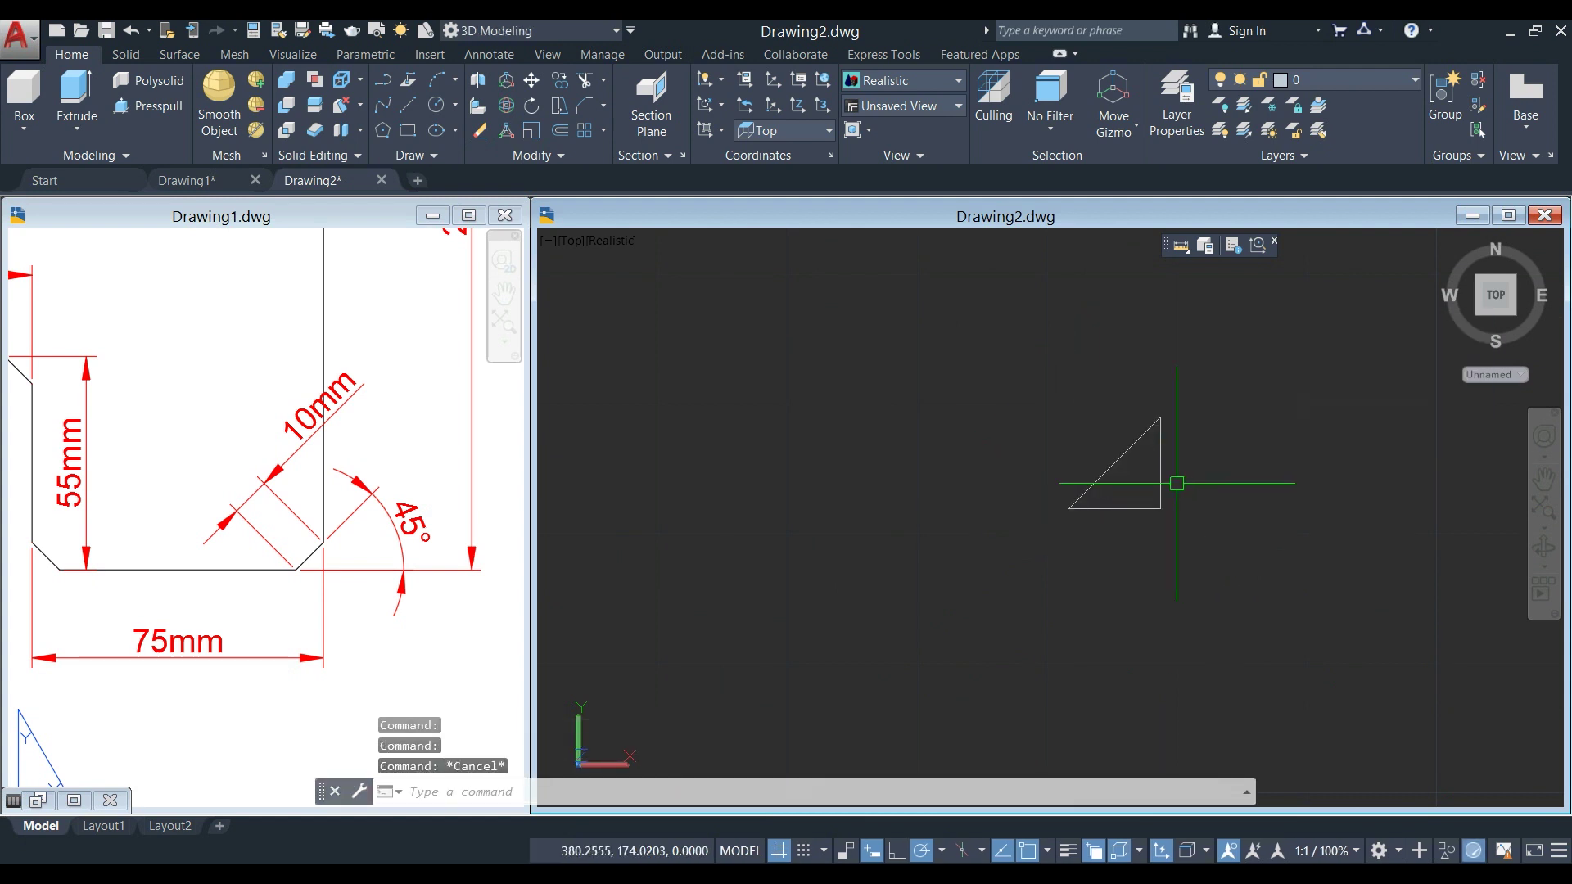
left_click(1161, 460)
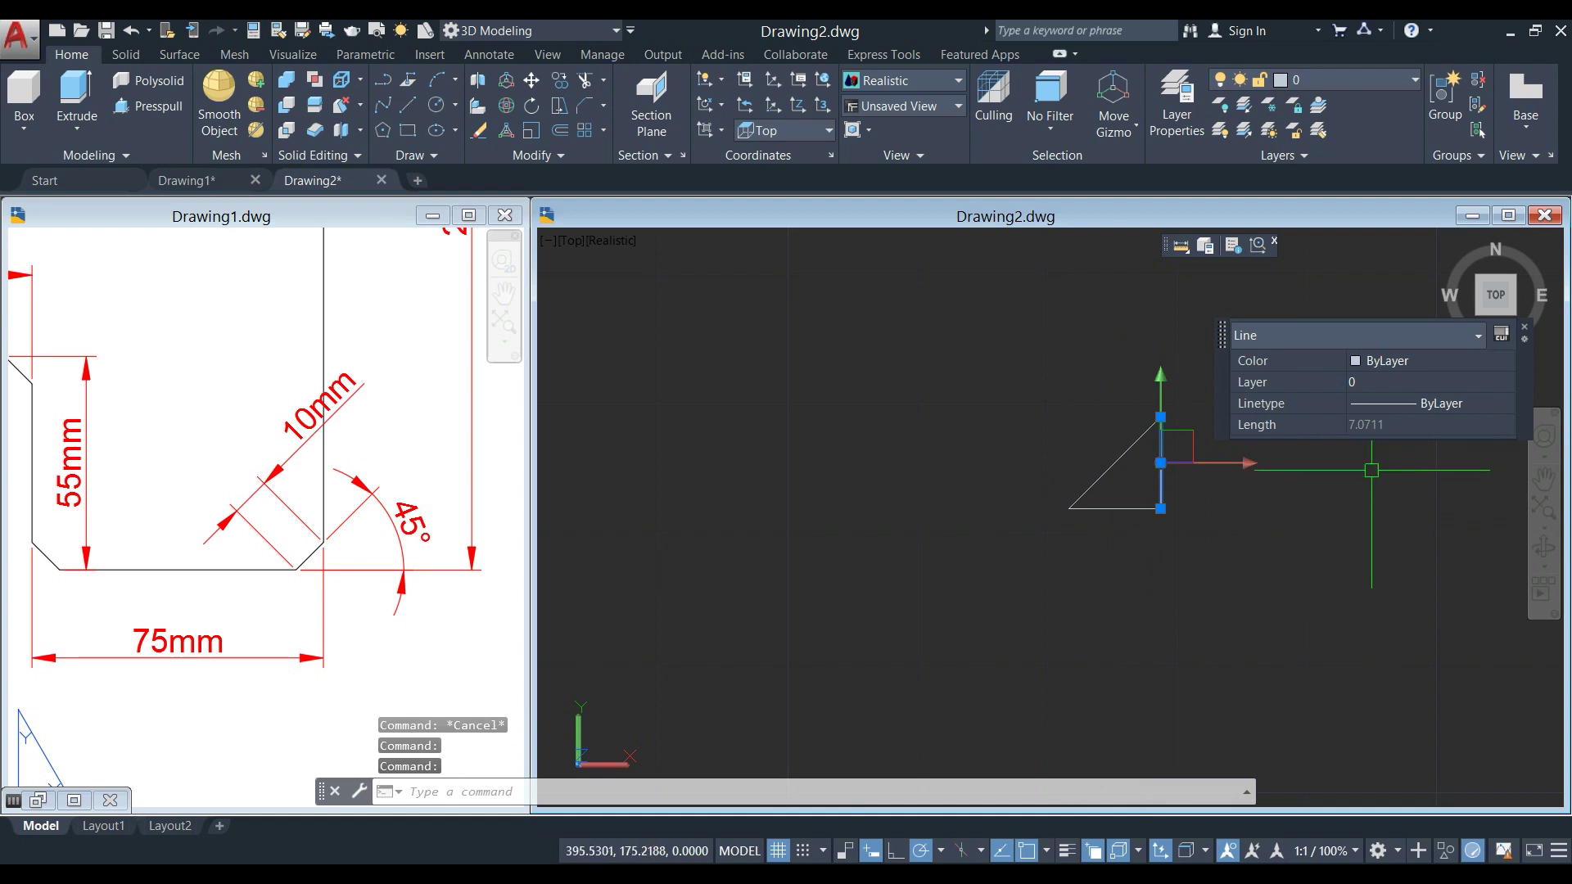
key("Escape")
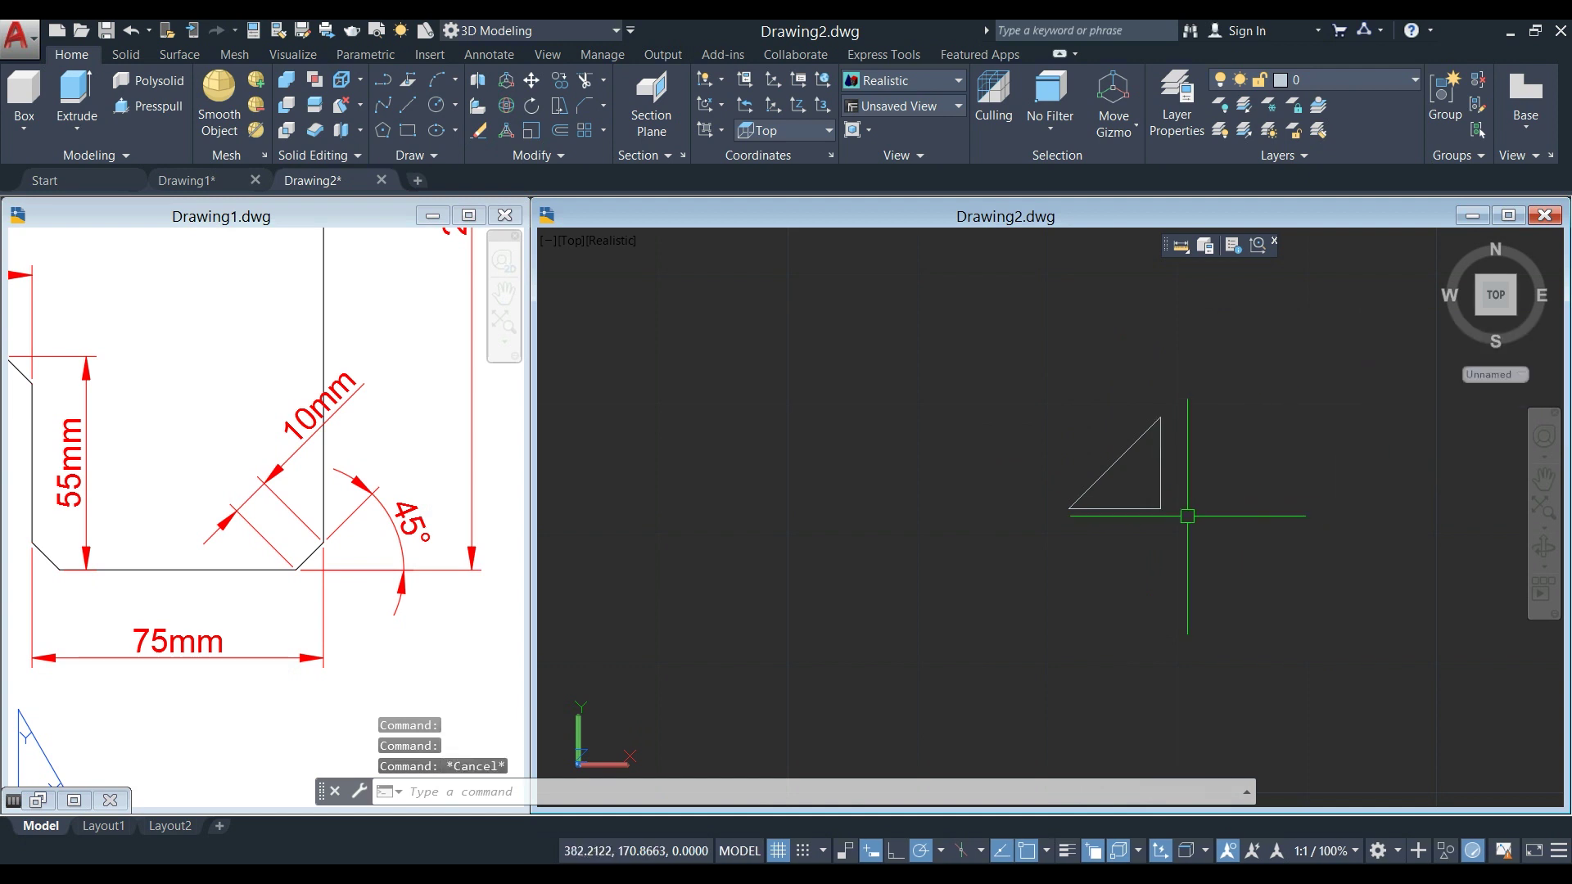
left_click(1115, 510)
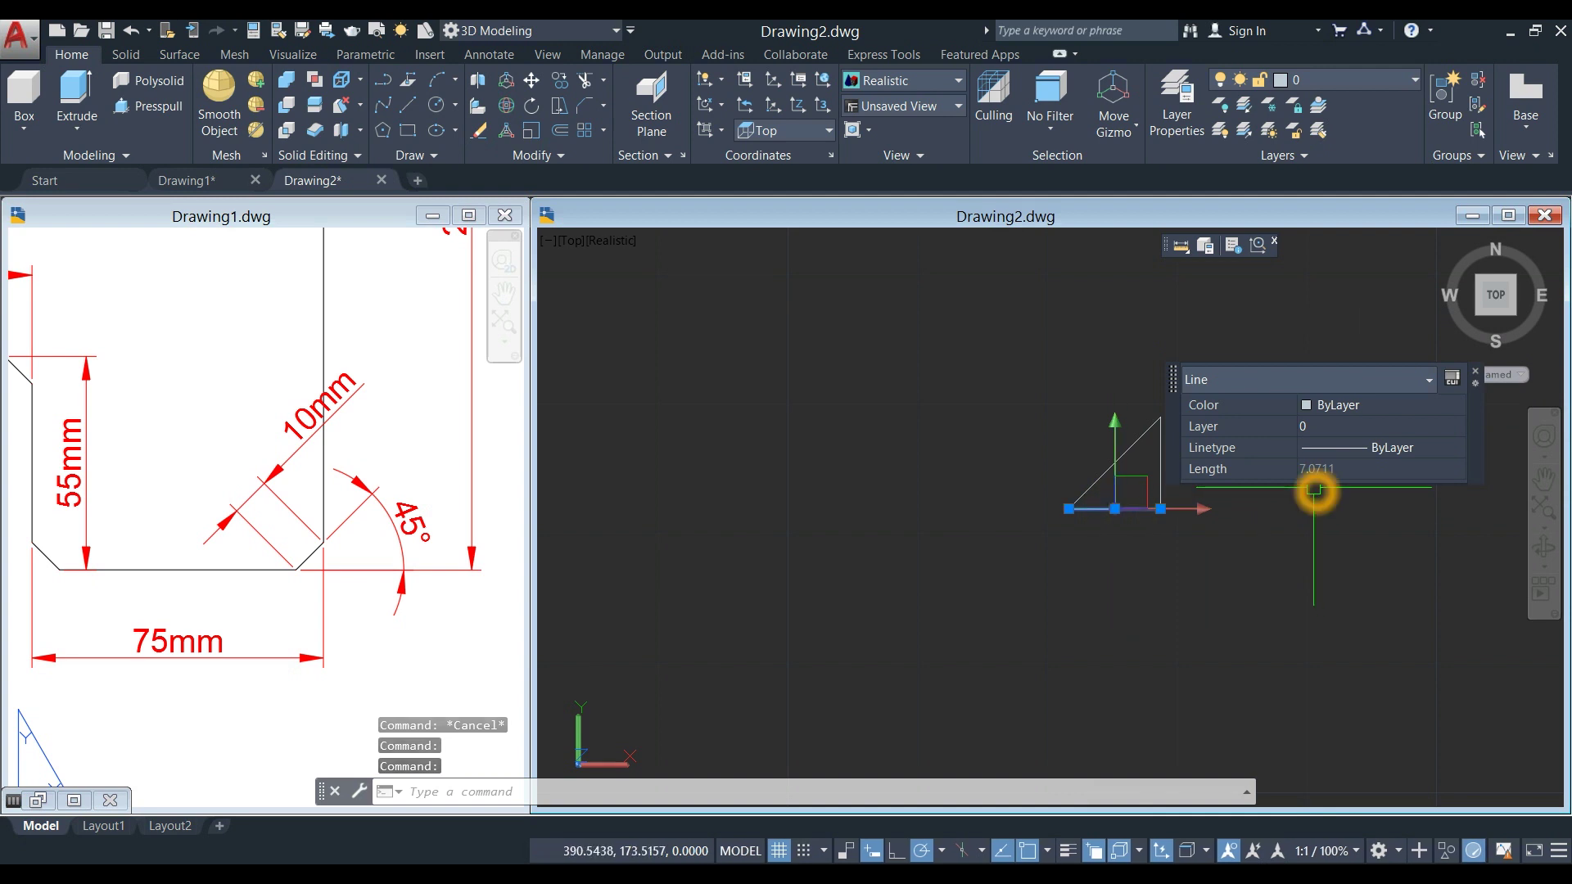
- Chamfer the upper inner corner where the neck meets the plate's wide section, with both chamfer distances set to 7.0711
key("Escape")
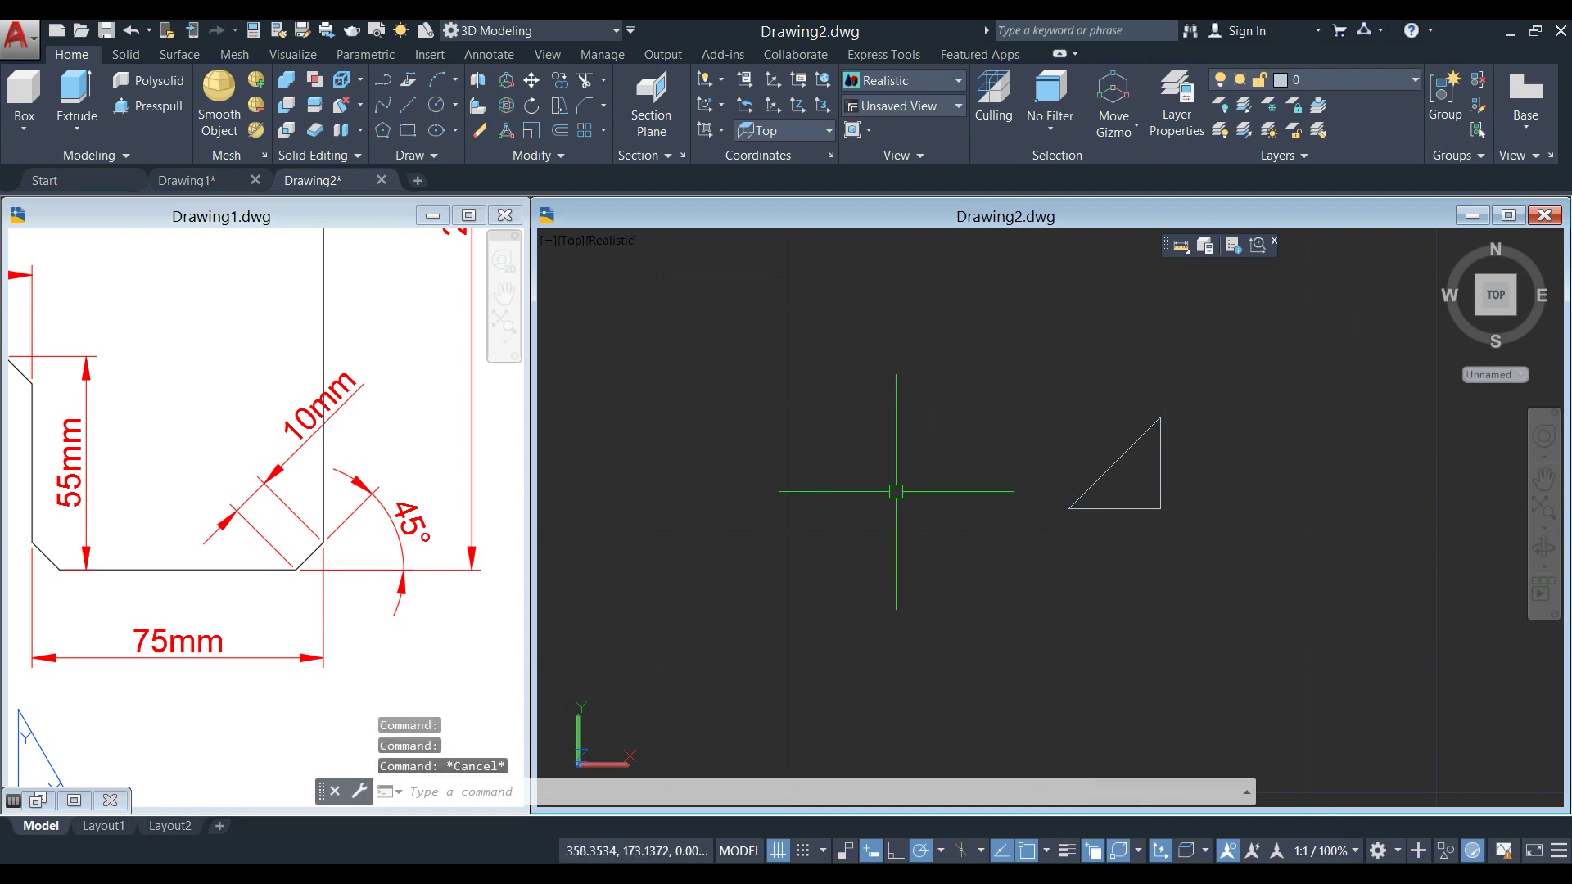
left_click(946, 476)
scroll(946, 476, "down", 4)
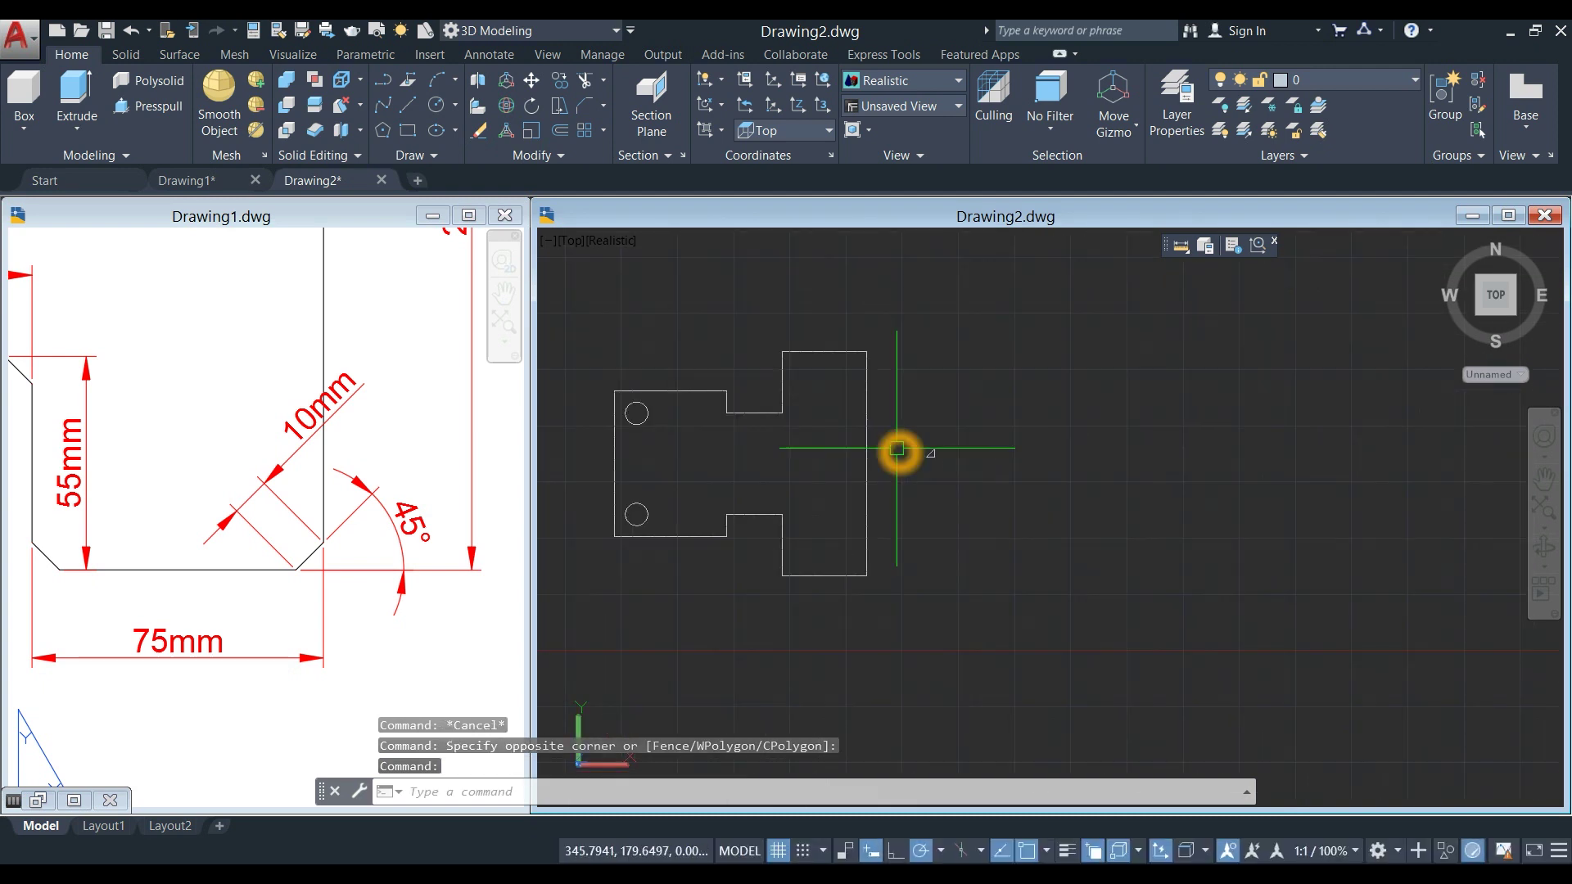
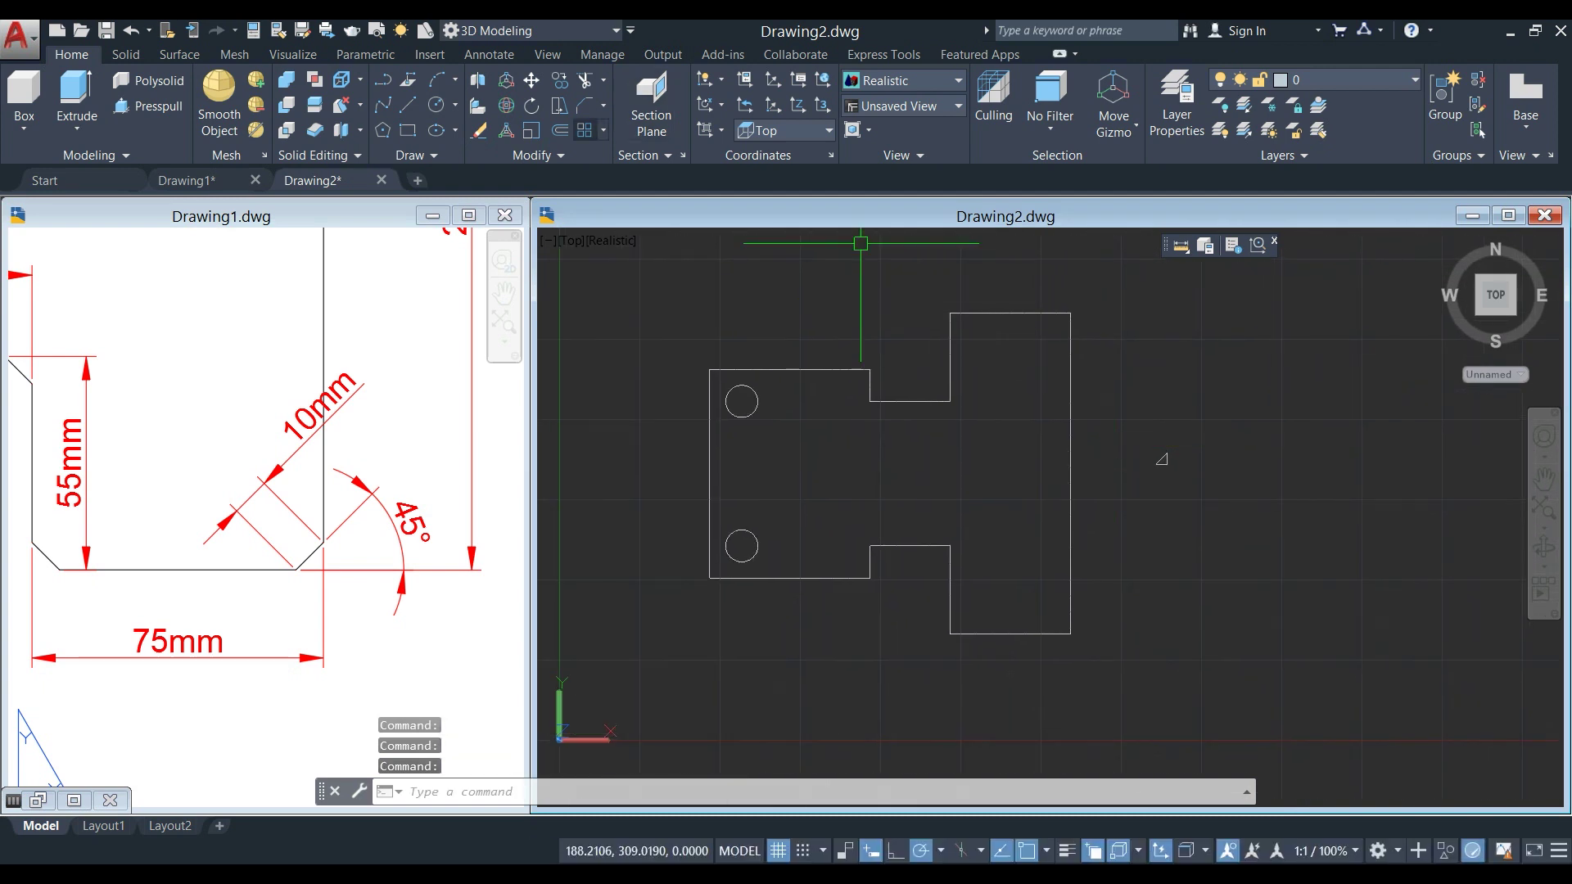
left_click(587, 107)
scroll(900, 417, "up", 3)
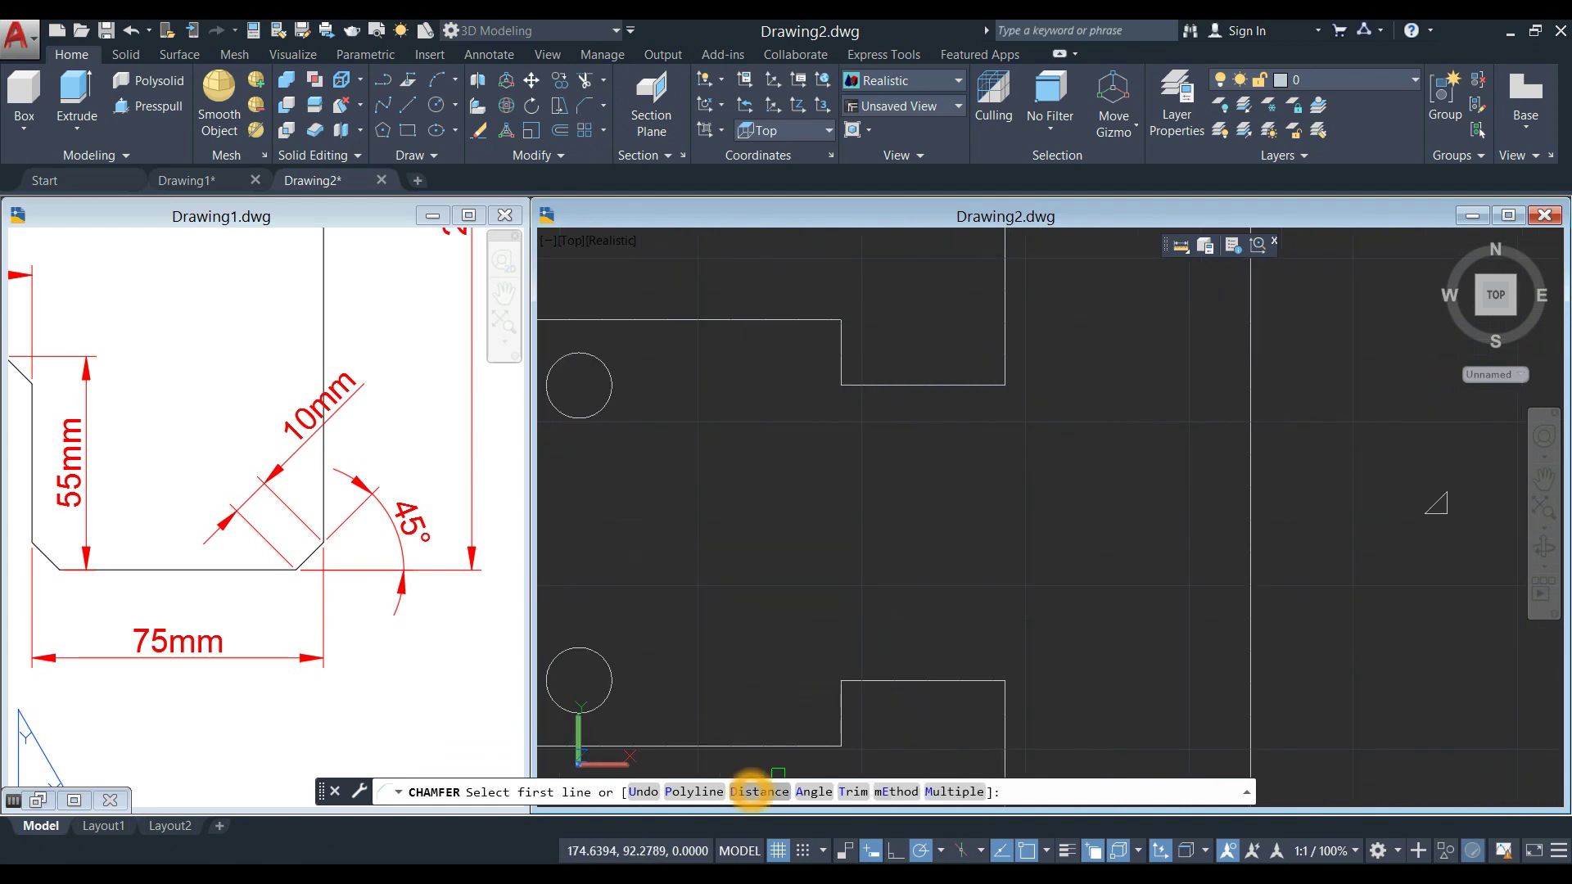
left_click(757, 791)
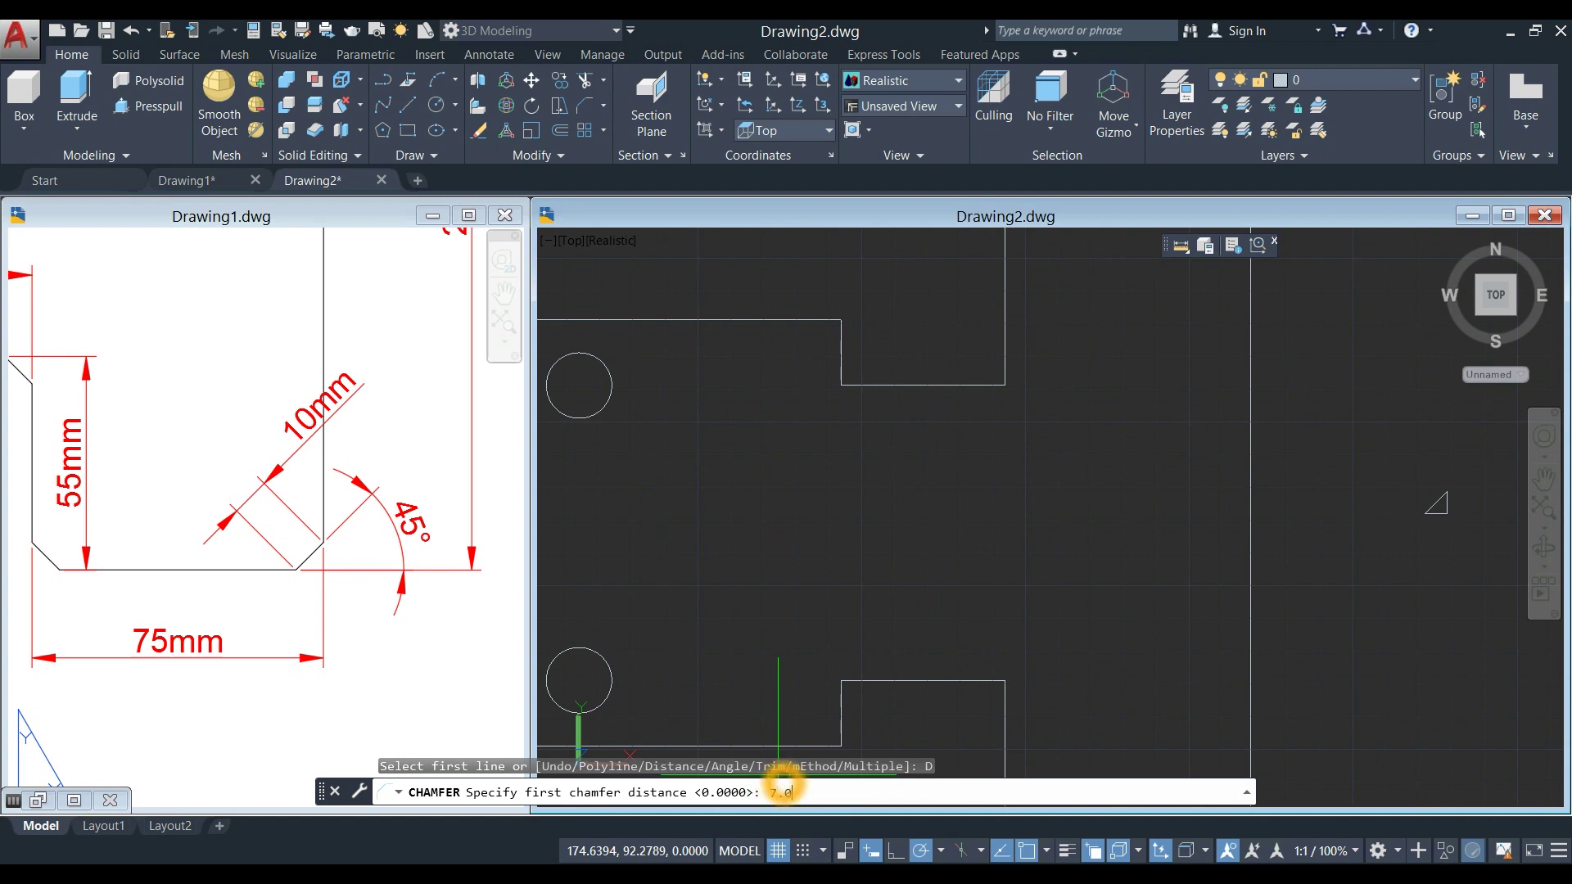
key("Return")
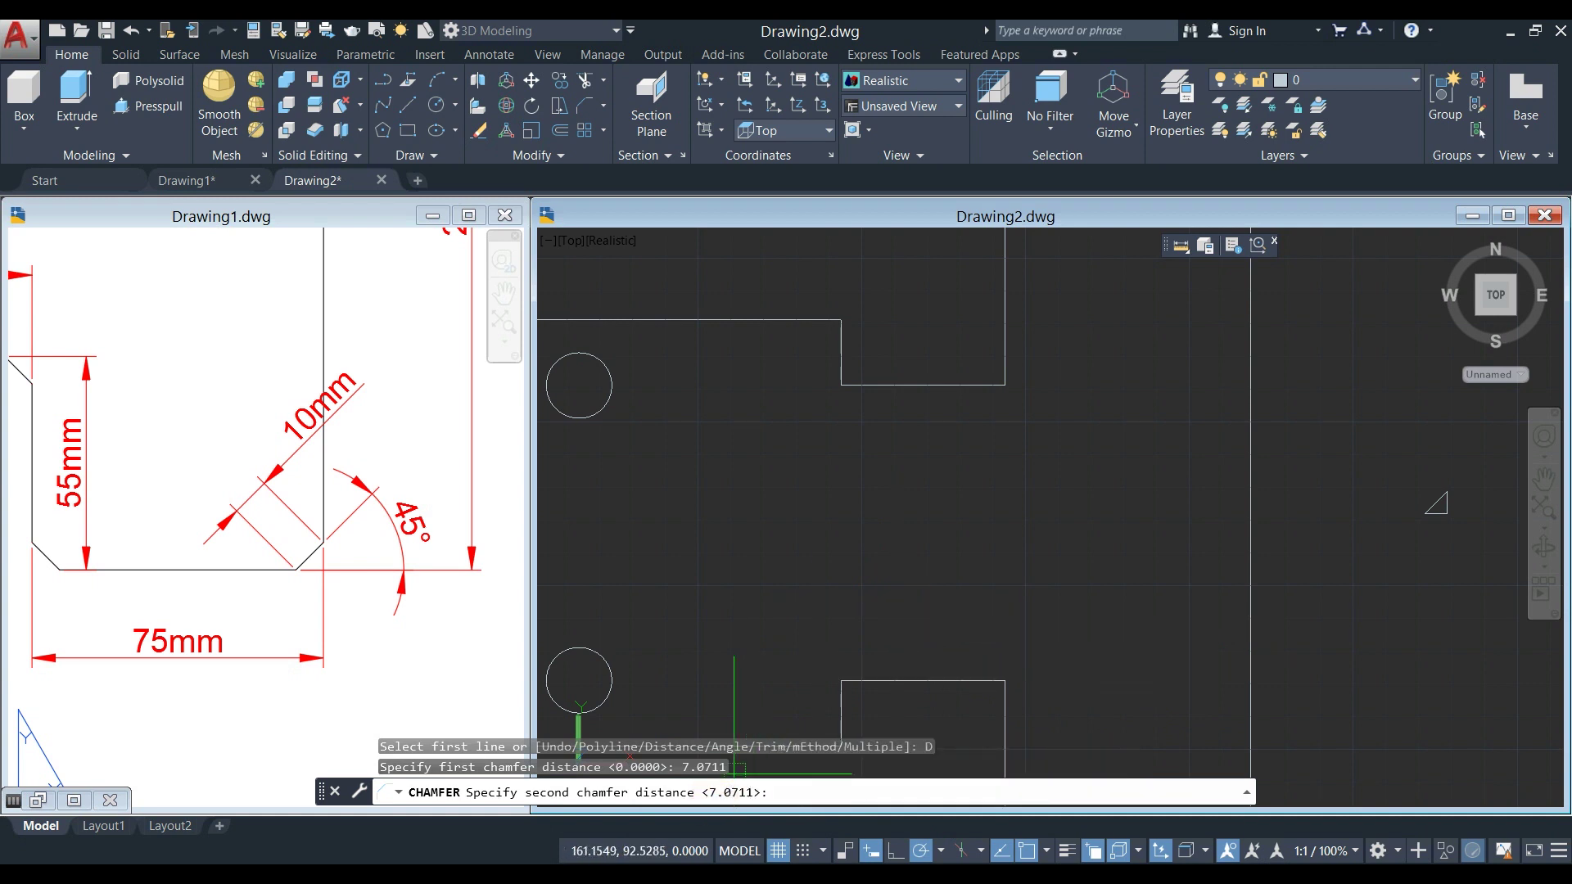
right_click(835, 597)
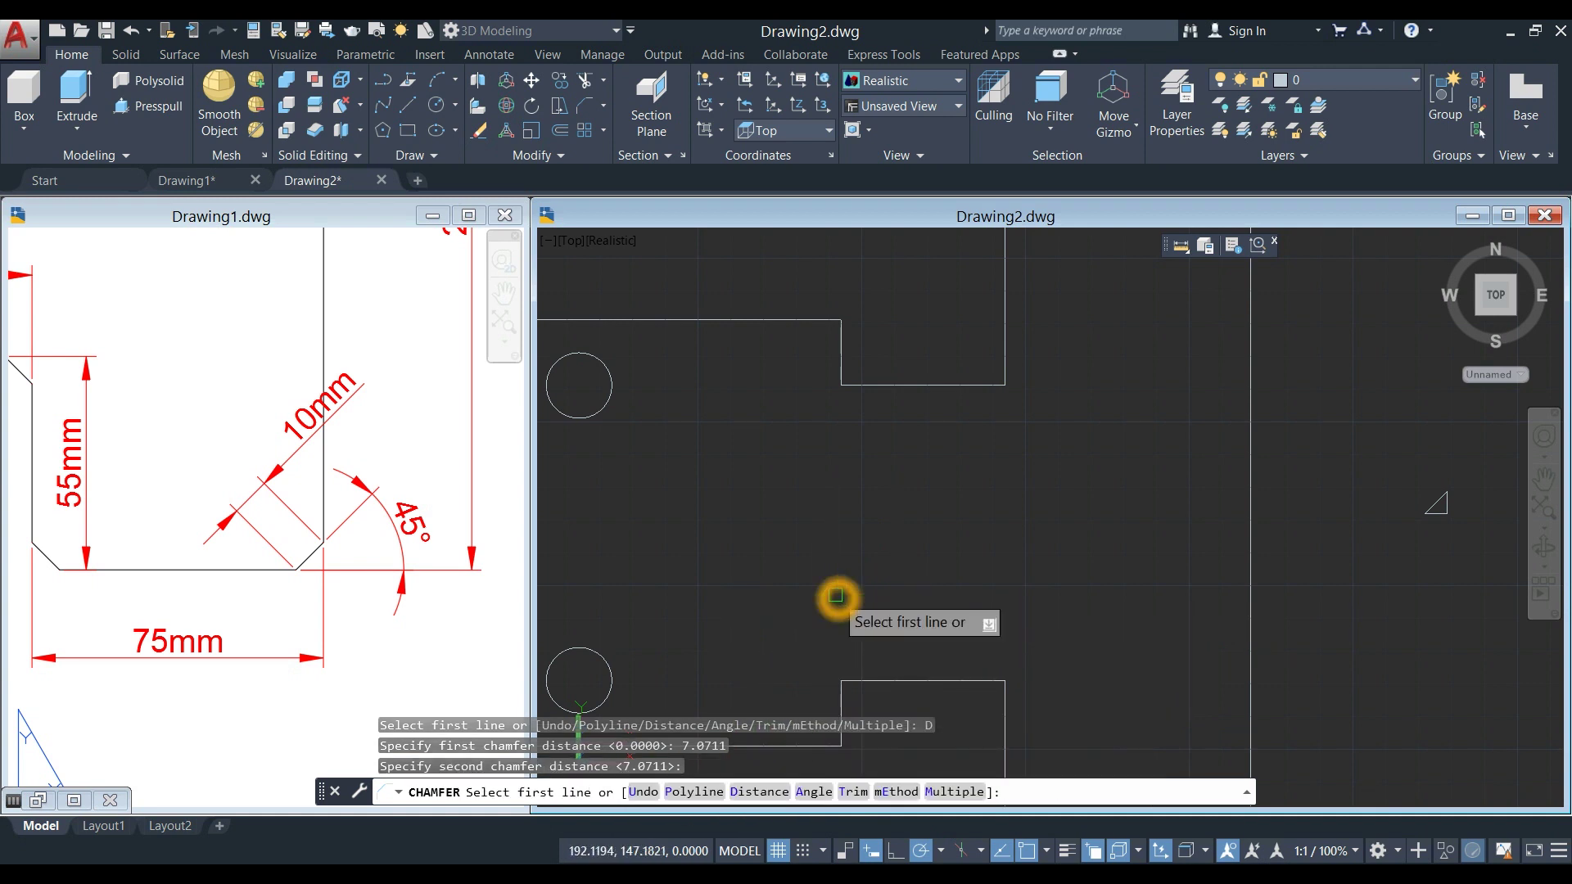
scroll(852, 341, "up", 1)
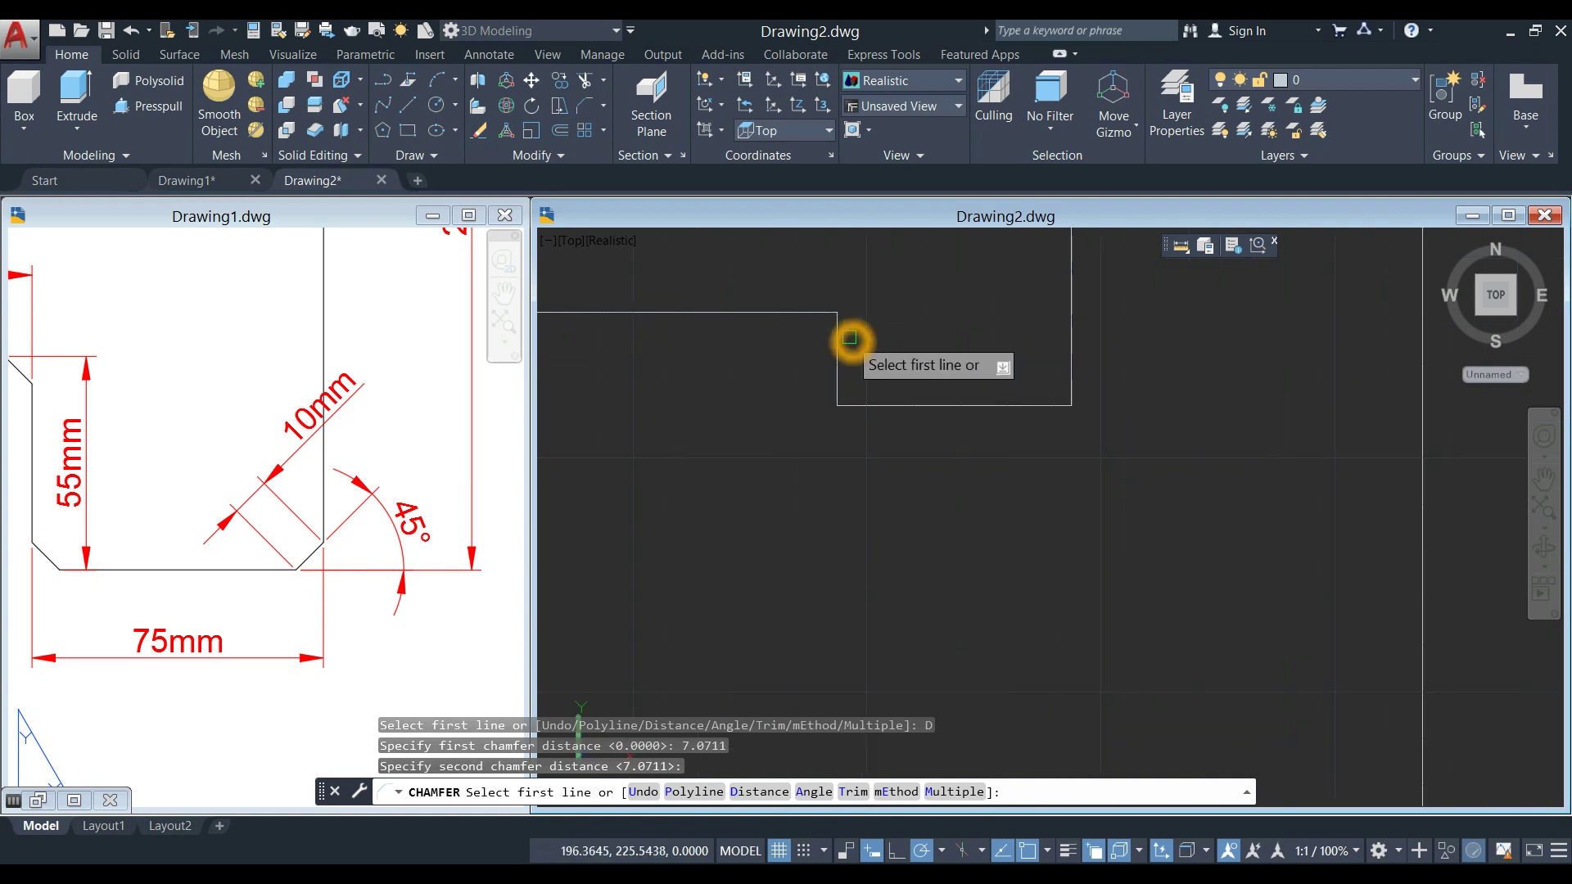
scroll(862, 417, "down", 3)
scroll(904, 371, "up", 3)
left_click(905, 441)
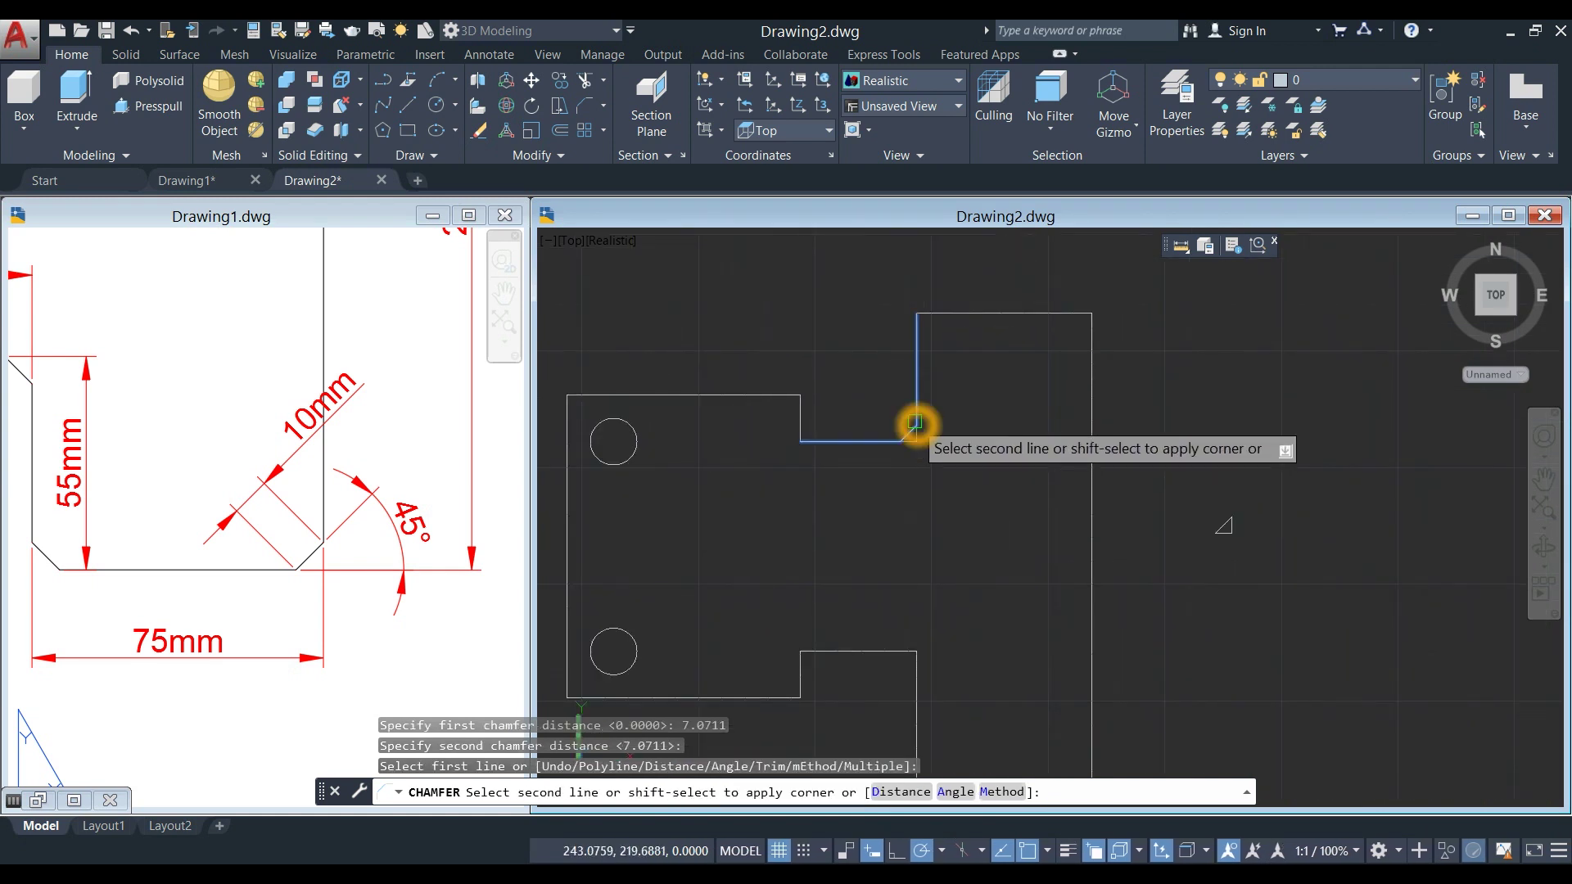
left_click(916, 411)
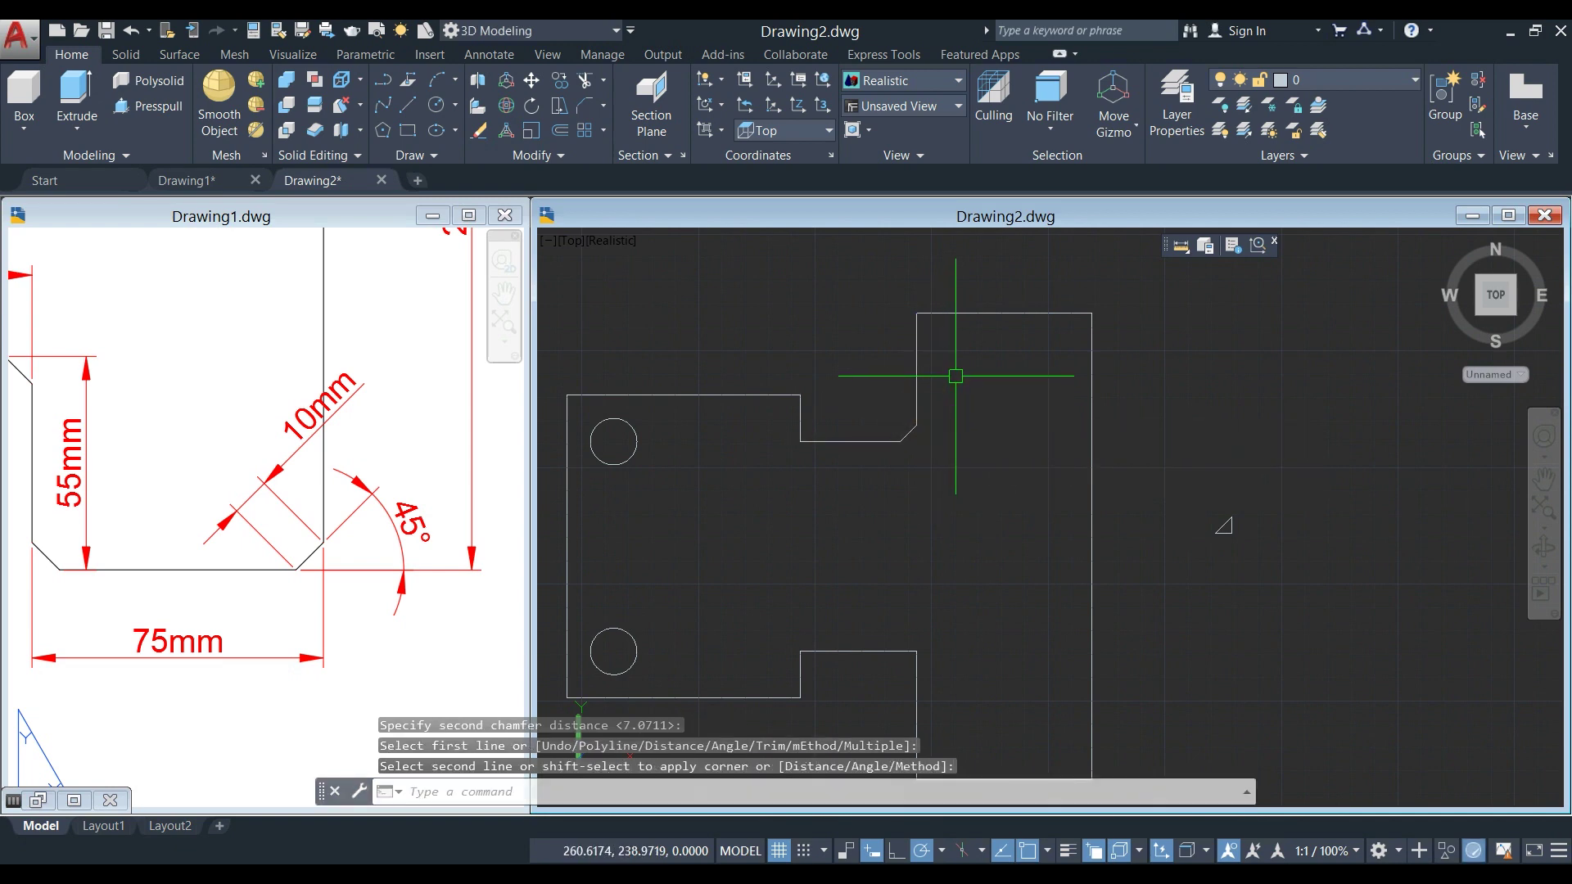
- Check the chamfer locations in Drawing1, and chamfer both upper corners of the wide section in Drawing2 using the Multiple option
left_click(261, 565)
scroll(341, 602, "down", 4)
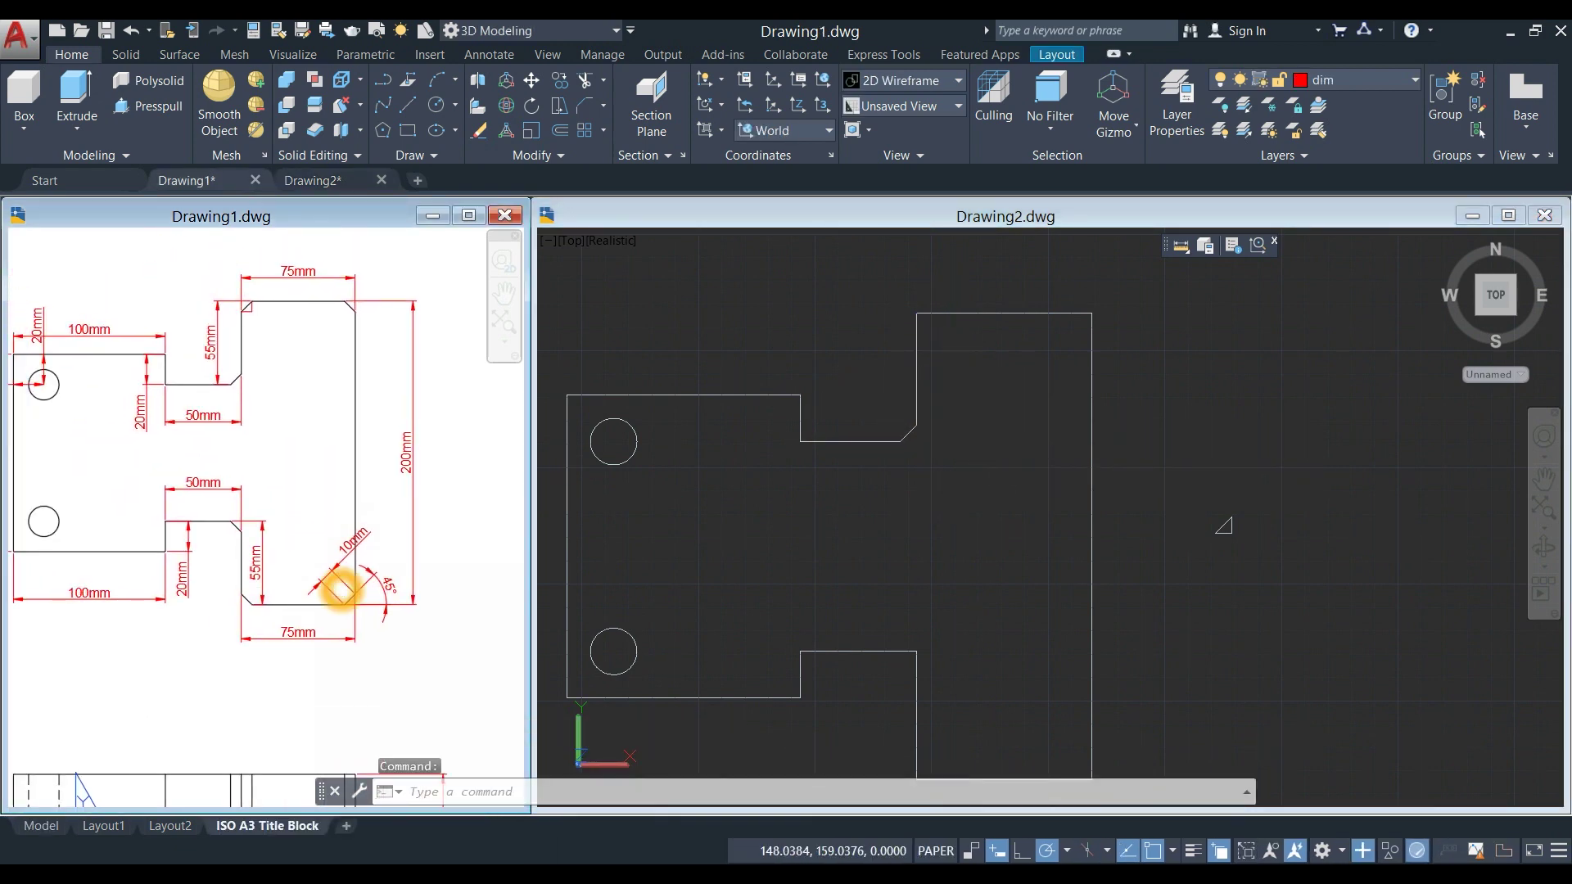
scroll(341, 602, "down", 2)
scroll(352, 540, "up", 3)
middle_click_drag(350, 537, 380, 555)
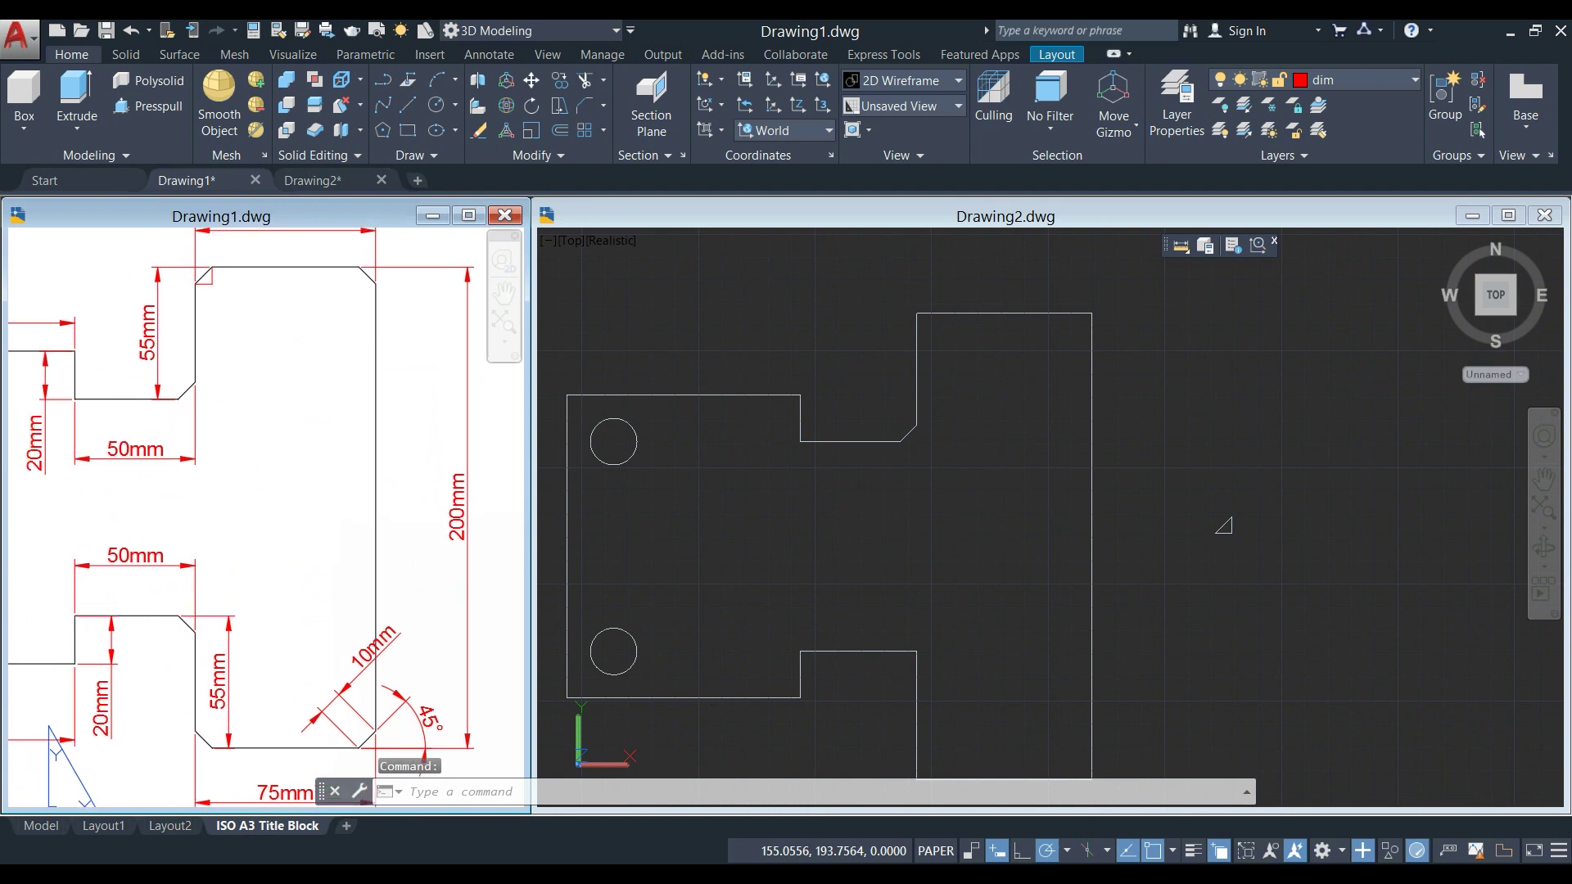
scroll(518, 556, "down", 1)
left_click(923, 449)
right_click(927, 451)
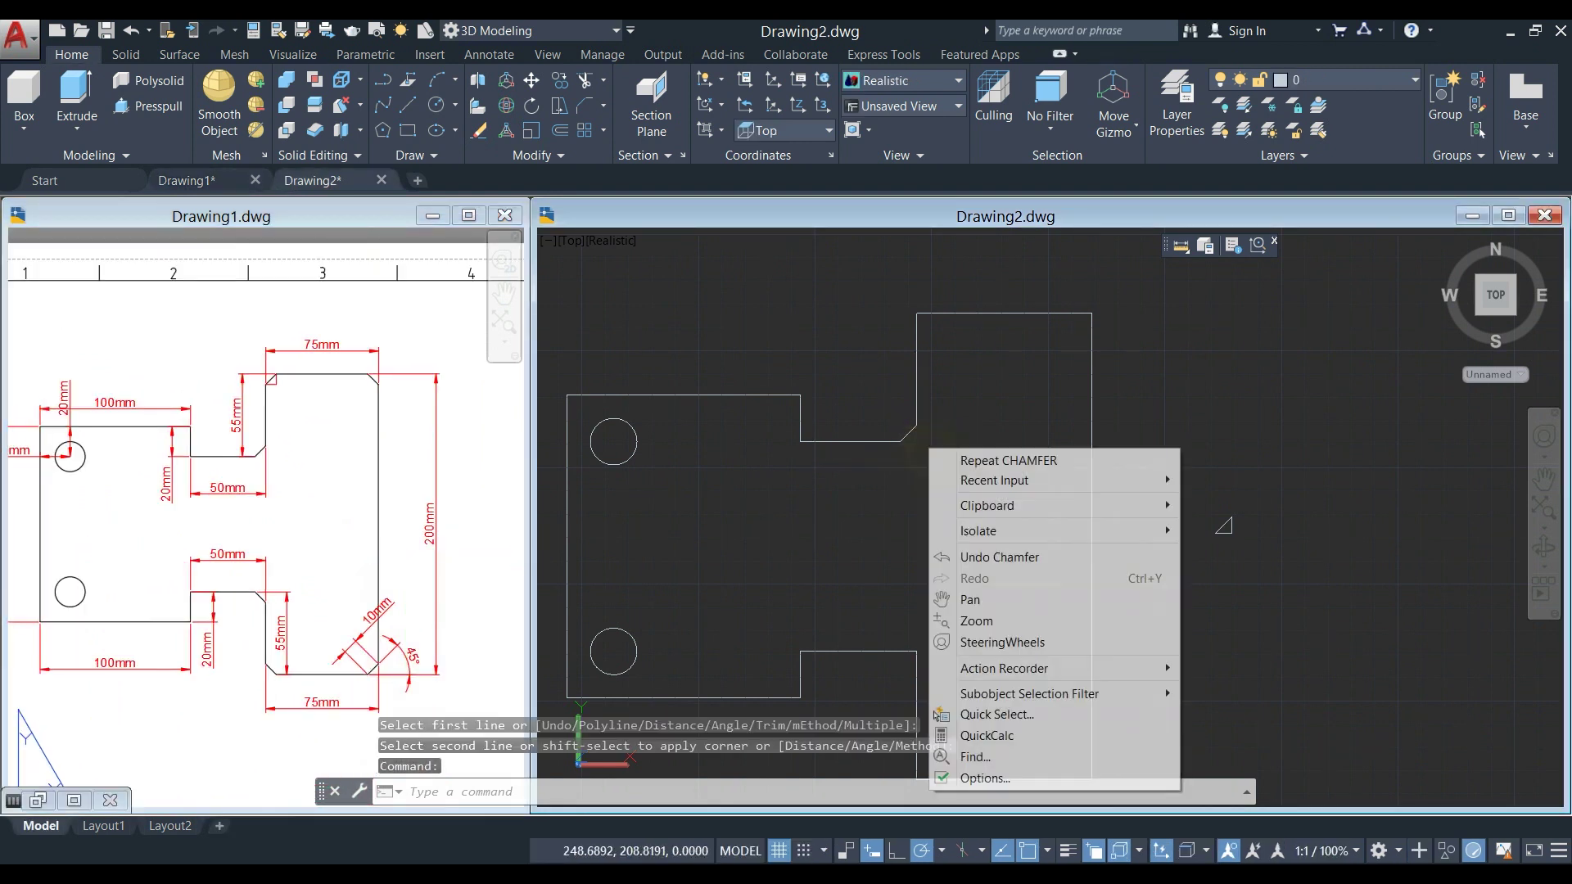
left_click(966, 461)
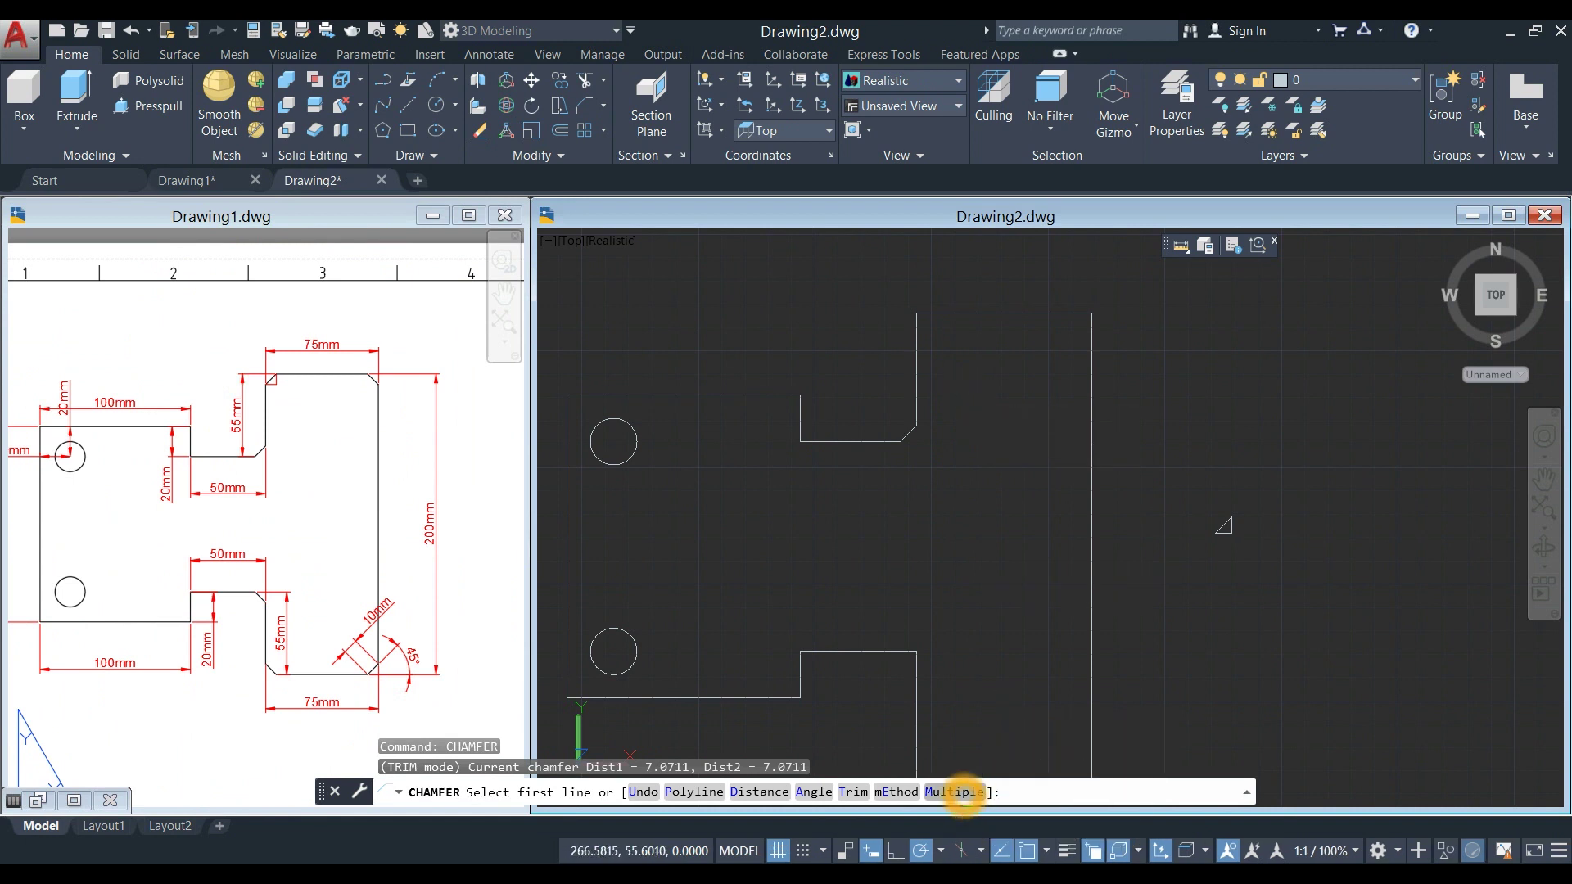
left_click(964, 792)
middle_click_drag(979, 442, 951, 530)
scroll(906, 448, "up", 2)
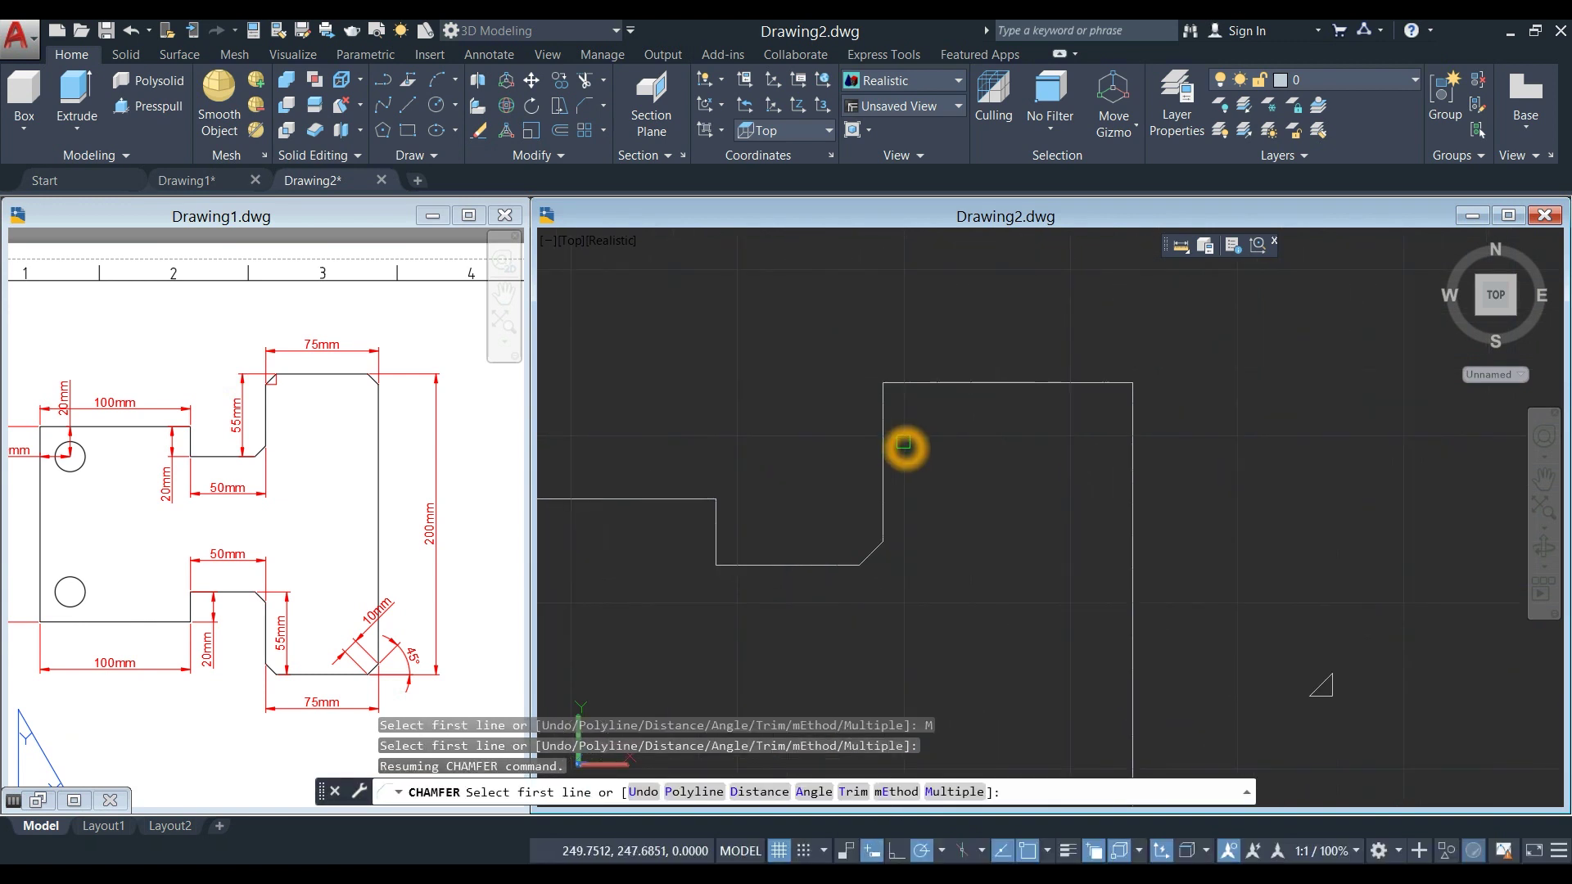
left_click(888, 415)
left_click(938, 383)
left_click(1100, 383)
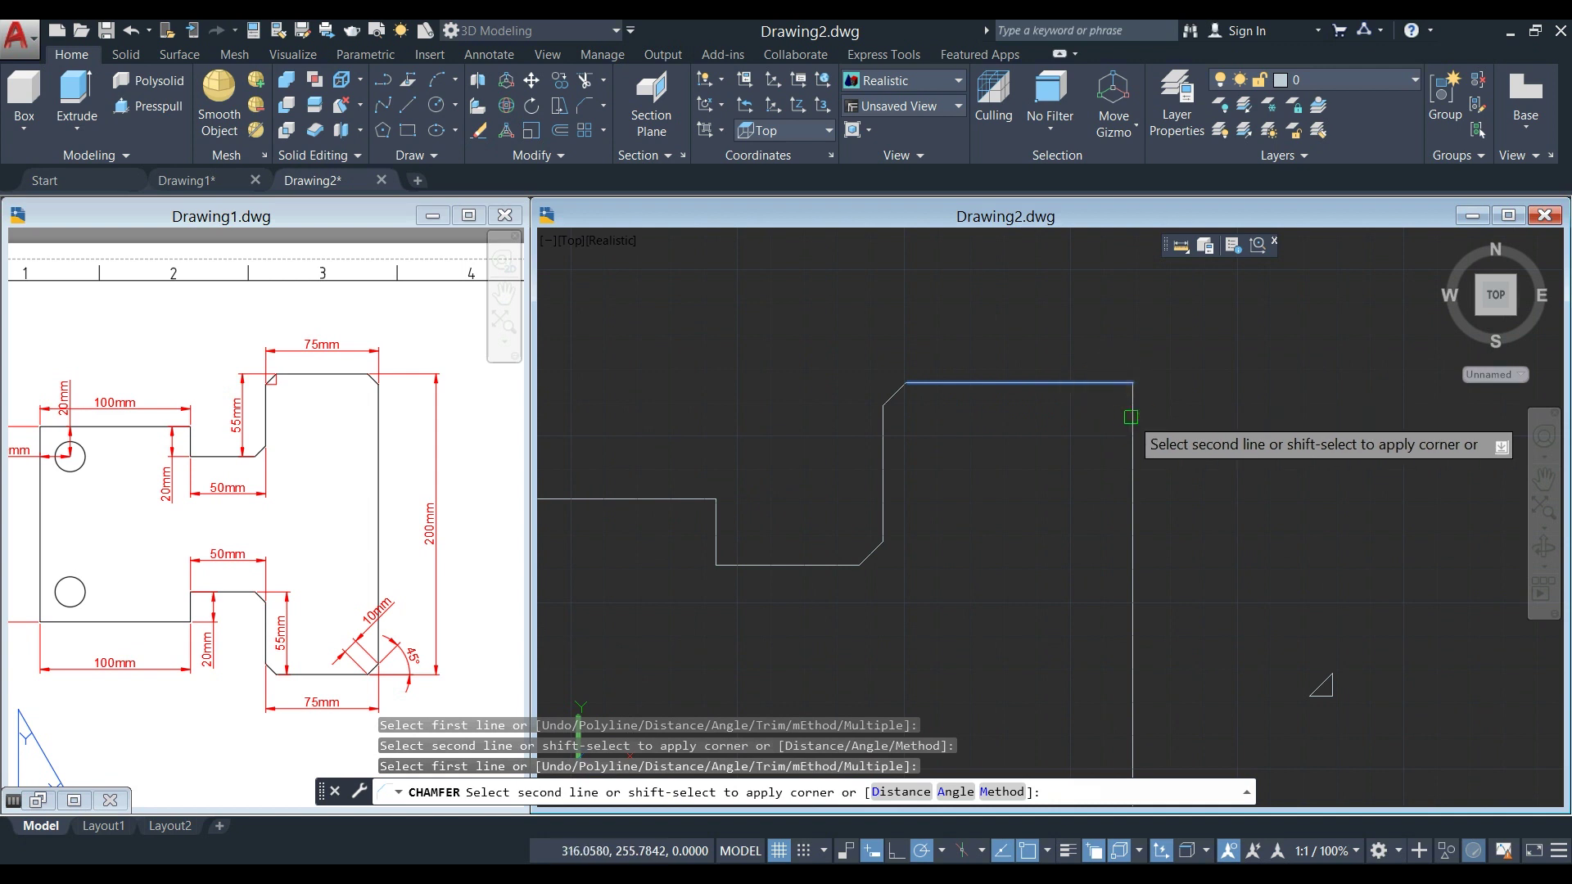
left_click(1132, 425)
- Chamfer both lower corners of the plate's wide section with the same distances
scroll(1077, 480, "down", 5)
middle_click_drag(1077, 481, 979, 328)
scroll(1001, 521, "up", 2)
left_click(1005, 521)
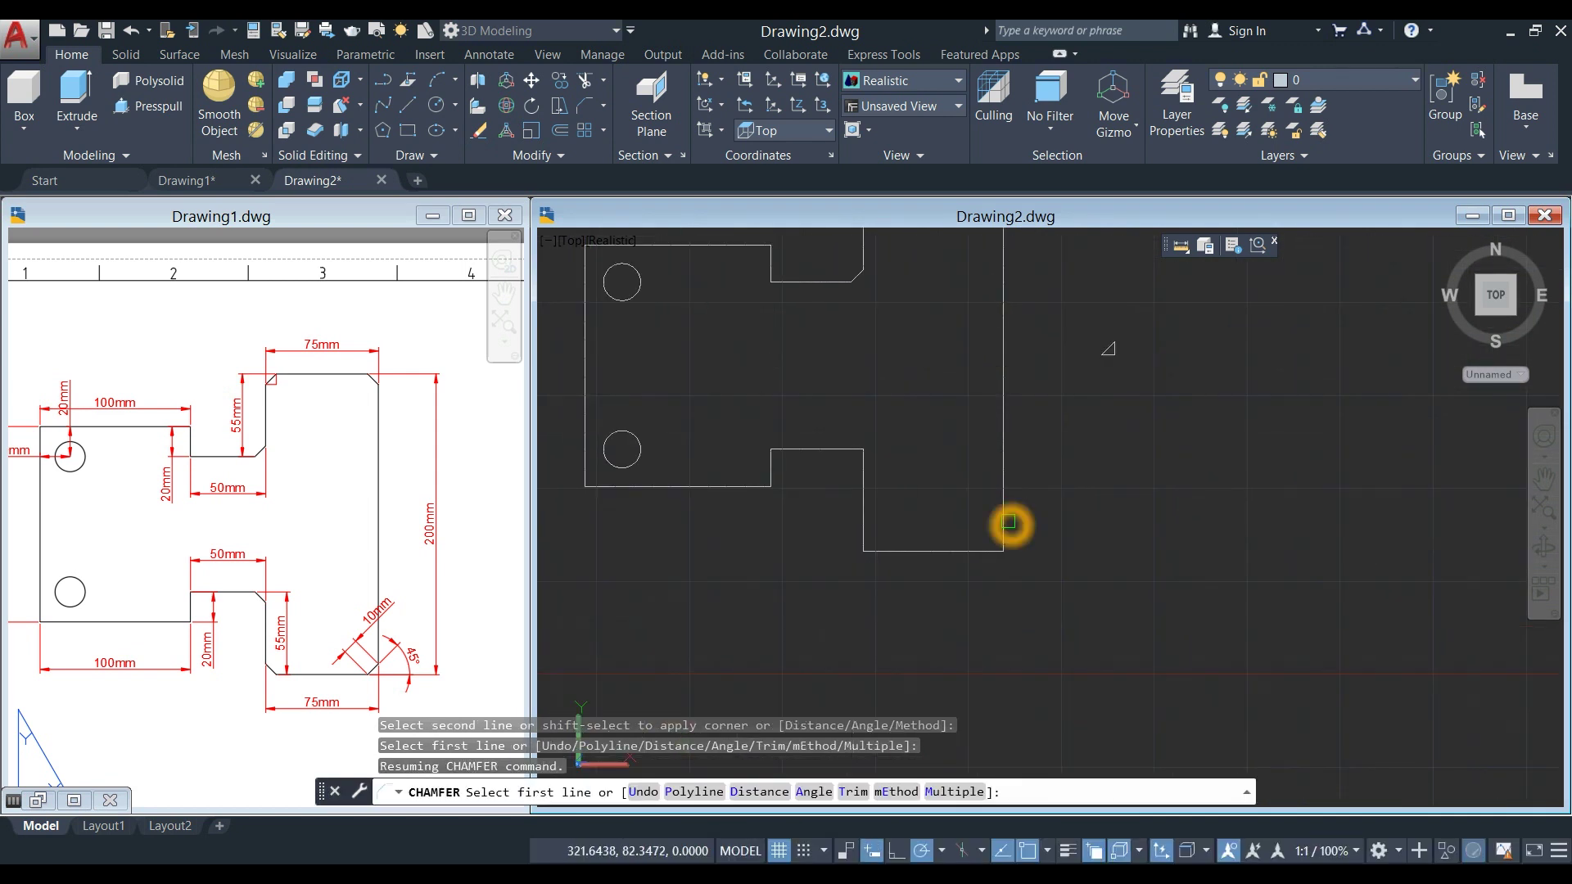
left_click(973, 550)
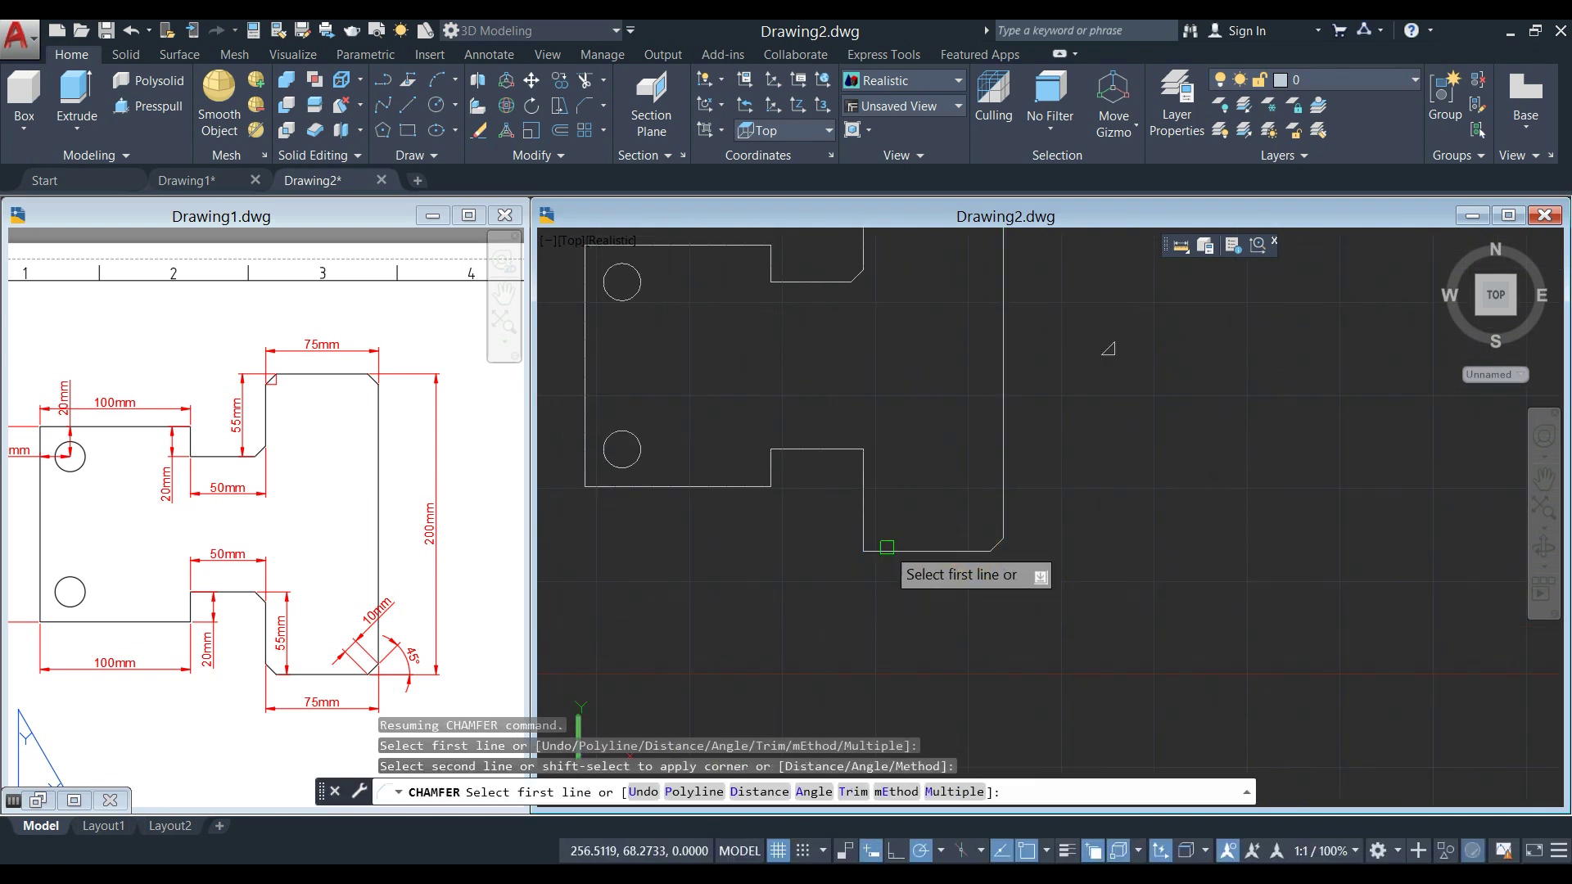
left_click(887, 551)
left_click(862, 523)
- Chamfer the lower inner corner where the neck meets the plate's wide section
left_click(828, 449)
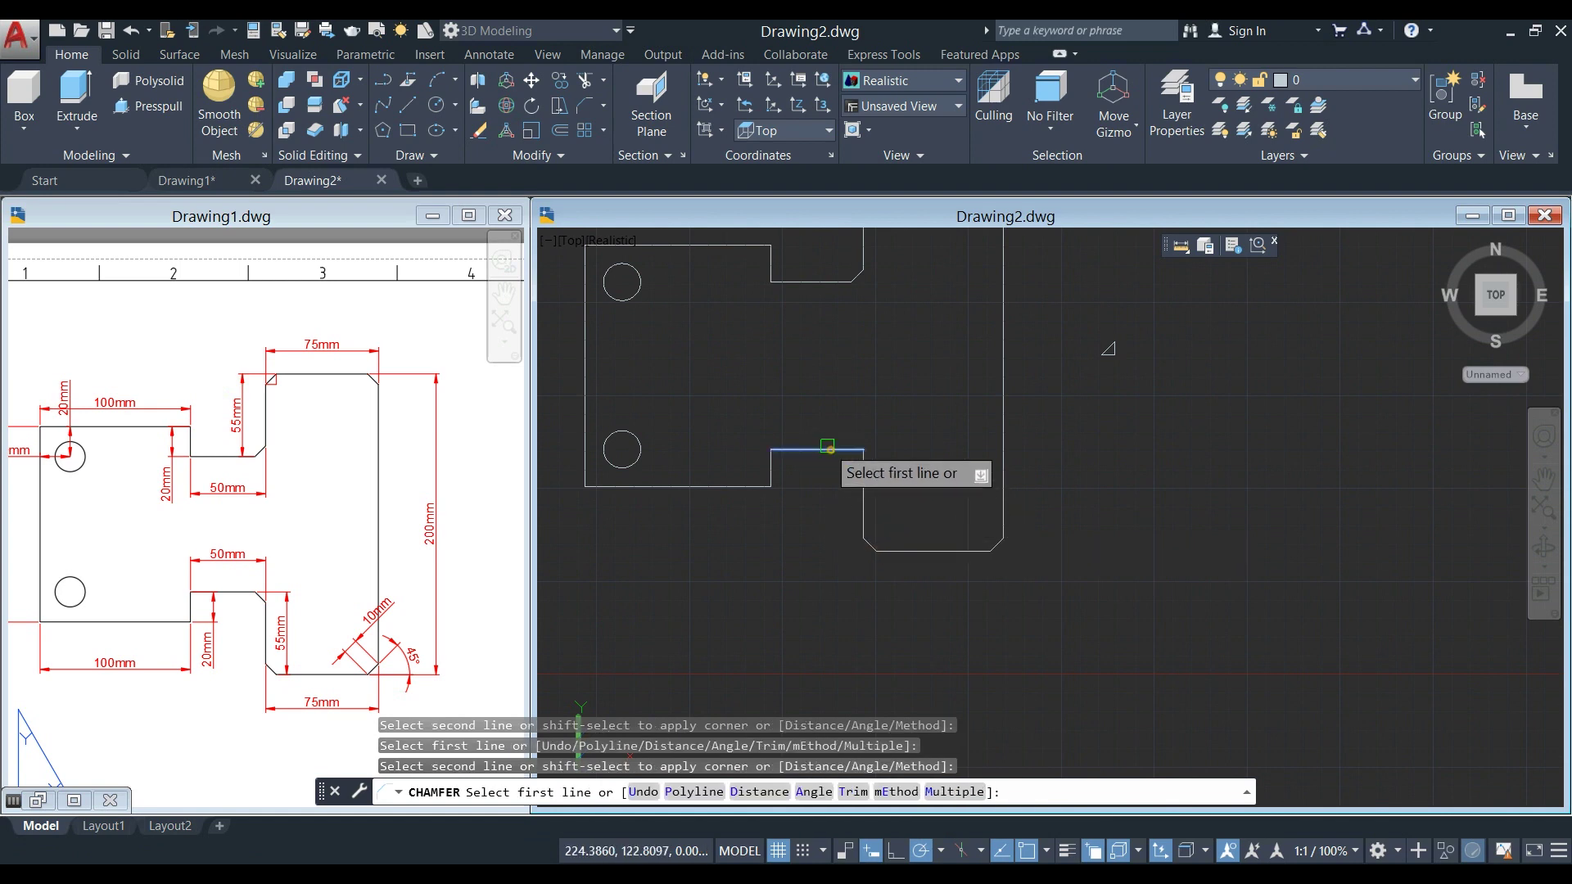
left_click(869, 479)
scroll(869, 478, "down", 1)
middle_click_drag(885, 446, 918, 508)
scroll(931, 446, "down", 1)
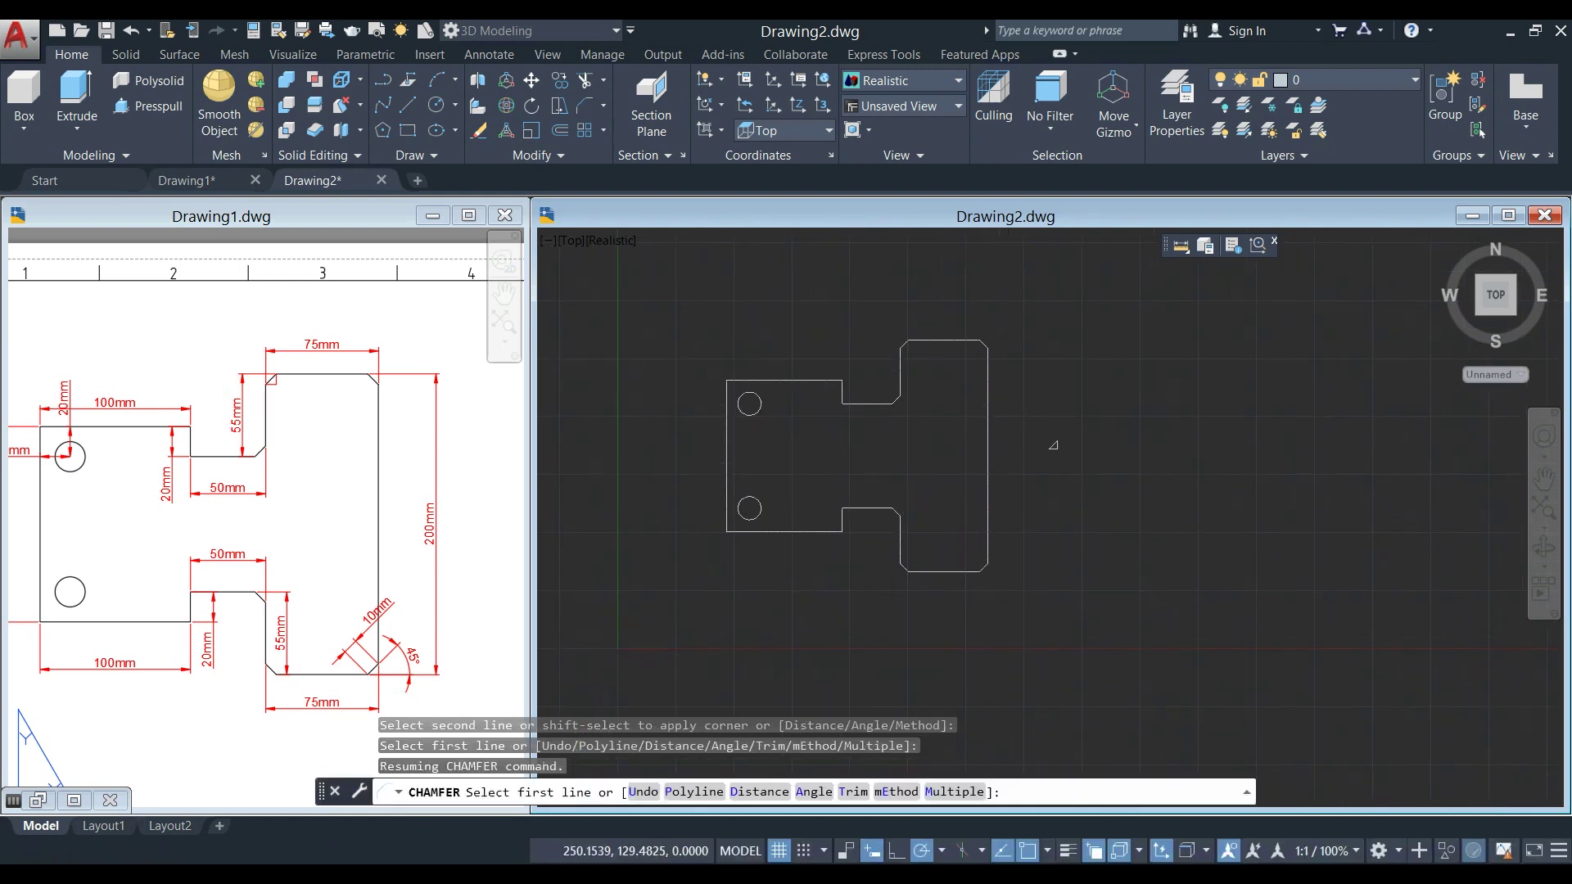
right_click(930, 449)
left_click(950, 459)
- Delete the helper triangle beside the plate
scroll(1011, 479, "up", 3)
left_click(1011, 481)
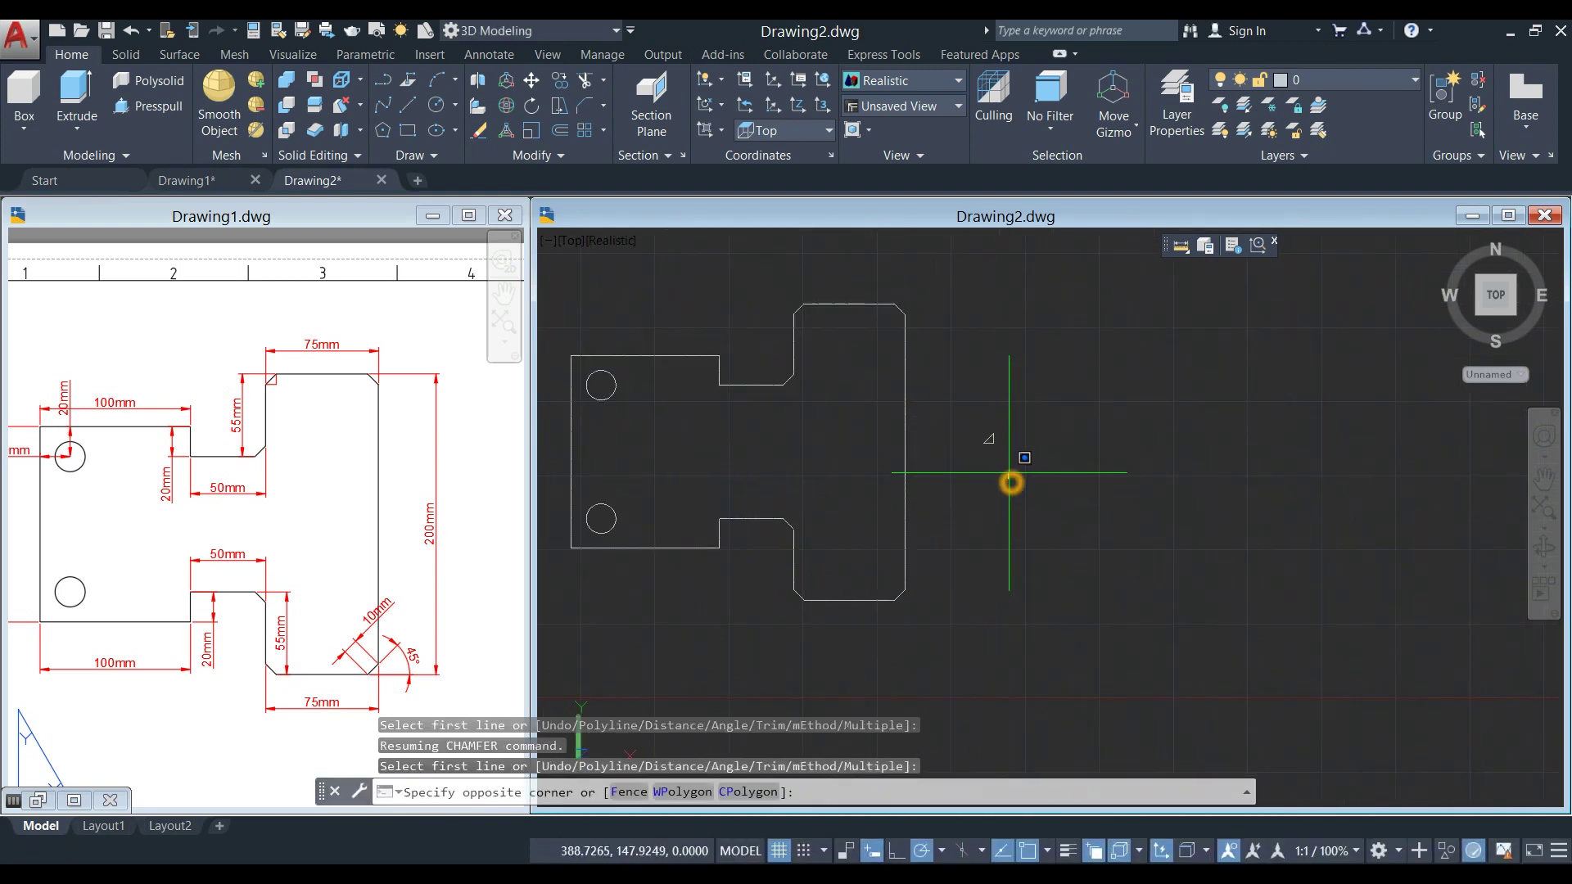
left_click(971, 390)
key("Delete")
middle_click_drag(971, 390, 1099, 435)
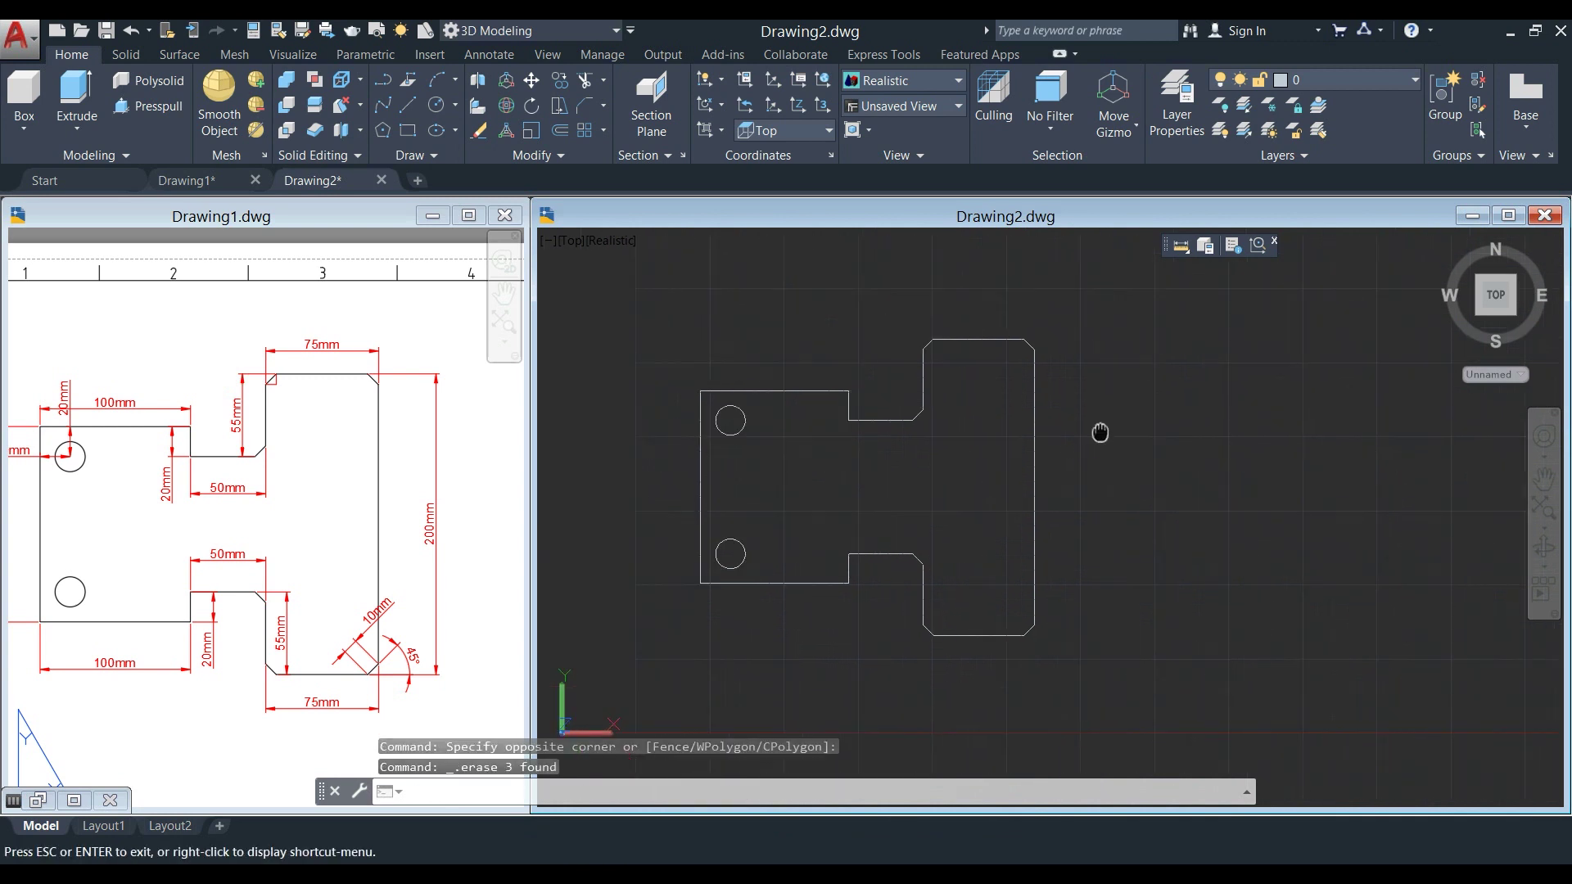
scroll(1093, 441, "down", 2)
scroll(1092, 444, "up", 2)
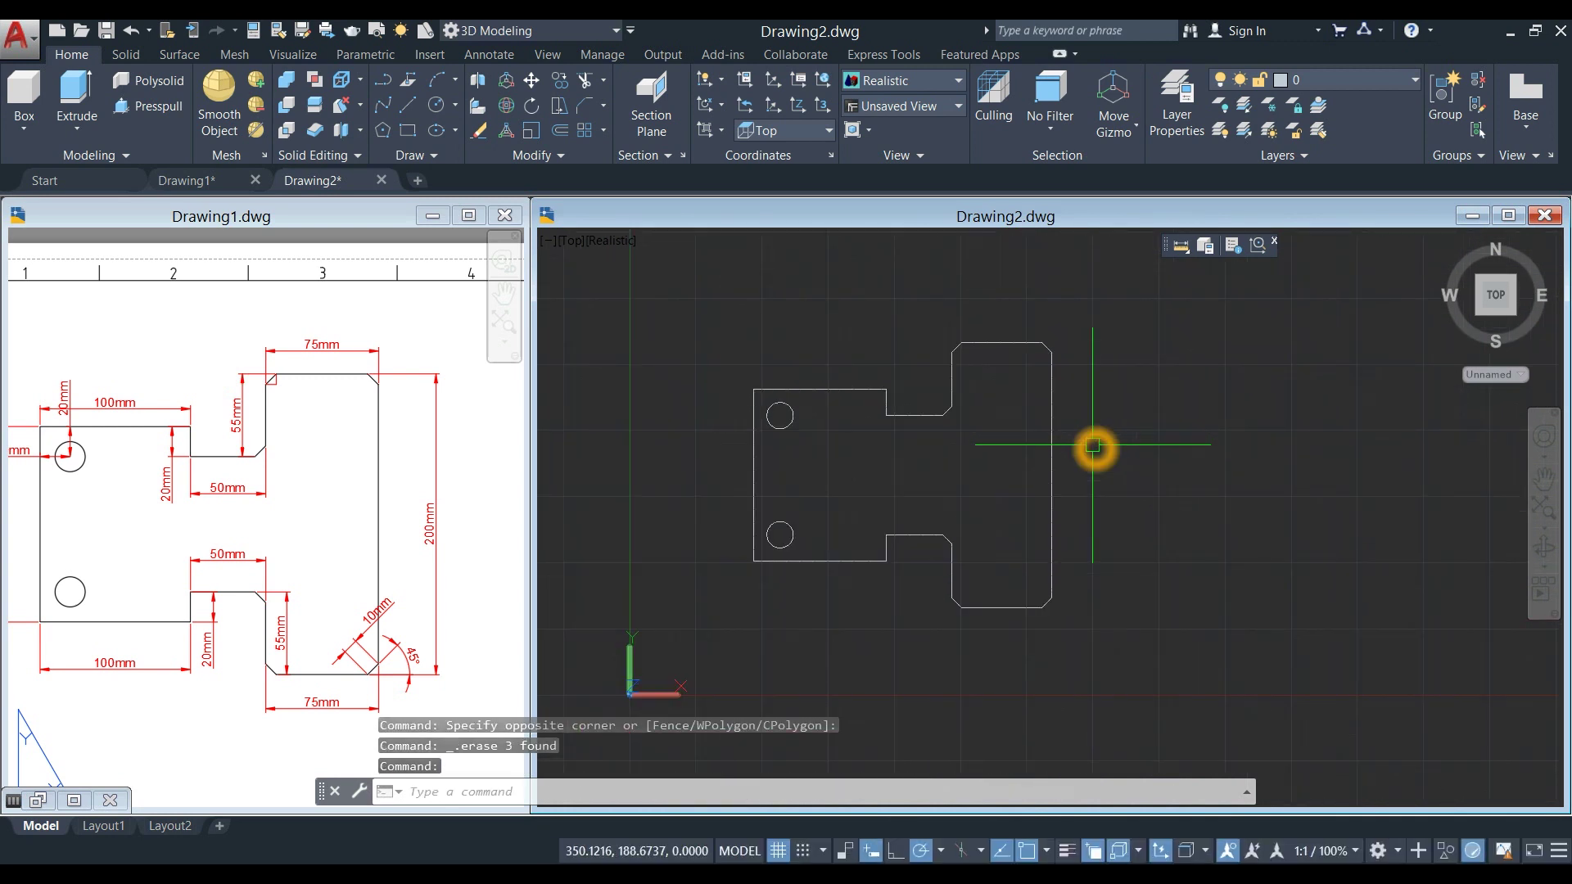
- Join all the plate's outline segments into a single polyline and select it to verify the result
left_click(996, 344)
key("Escape")
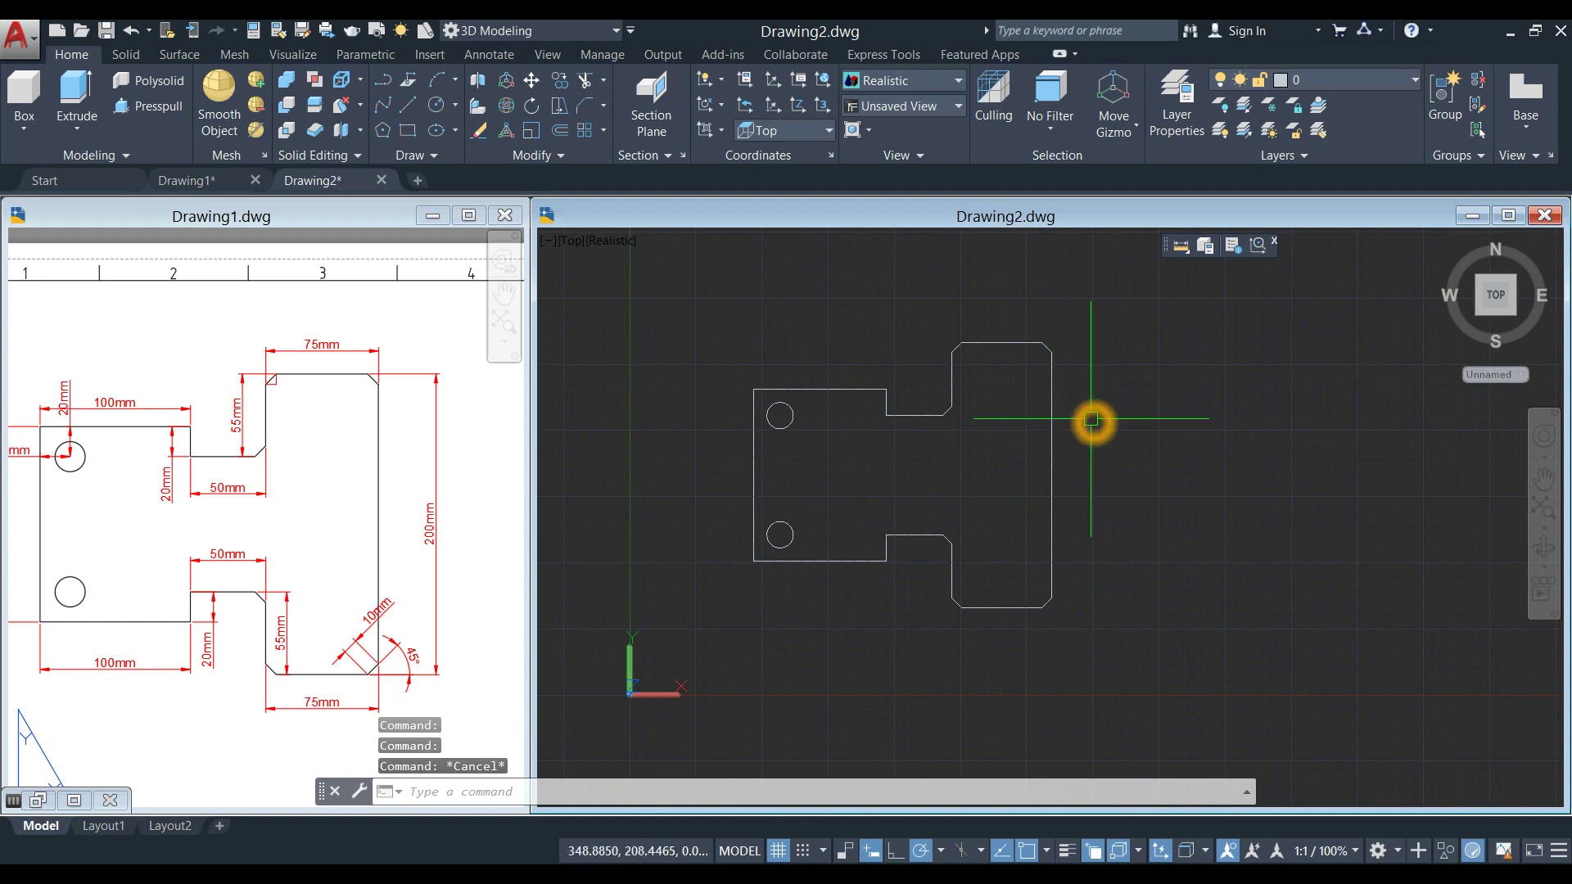
type("J")
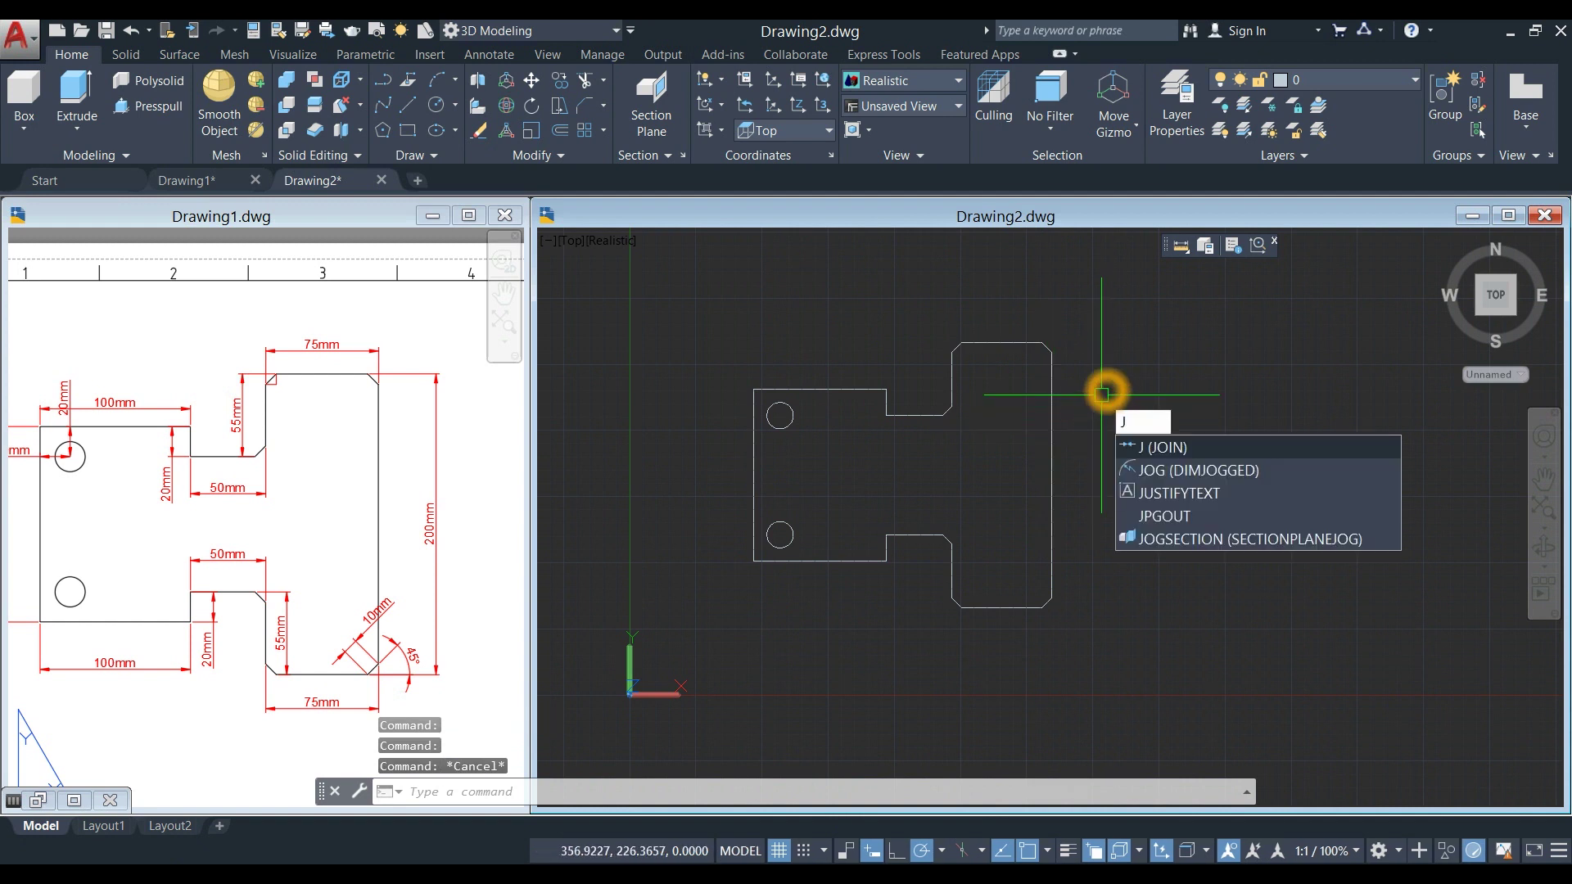
key("Return")
left_click(683, 297)
left_click(1131, 659)
right_click(1098, 397)
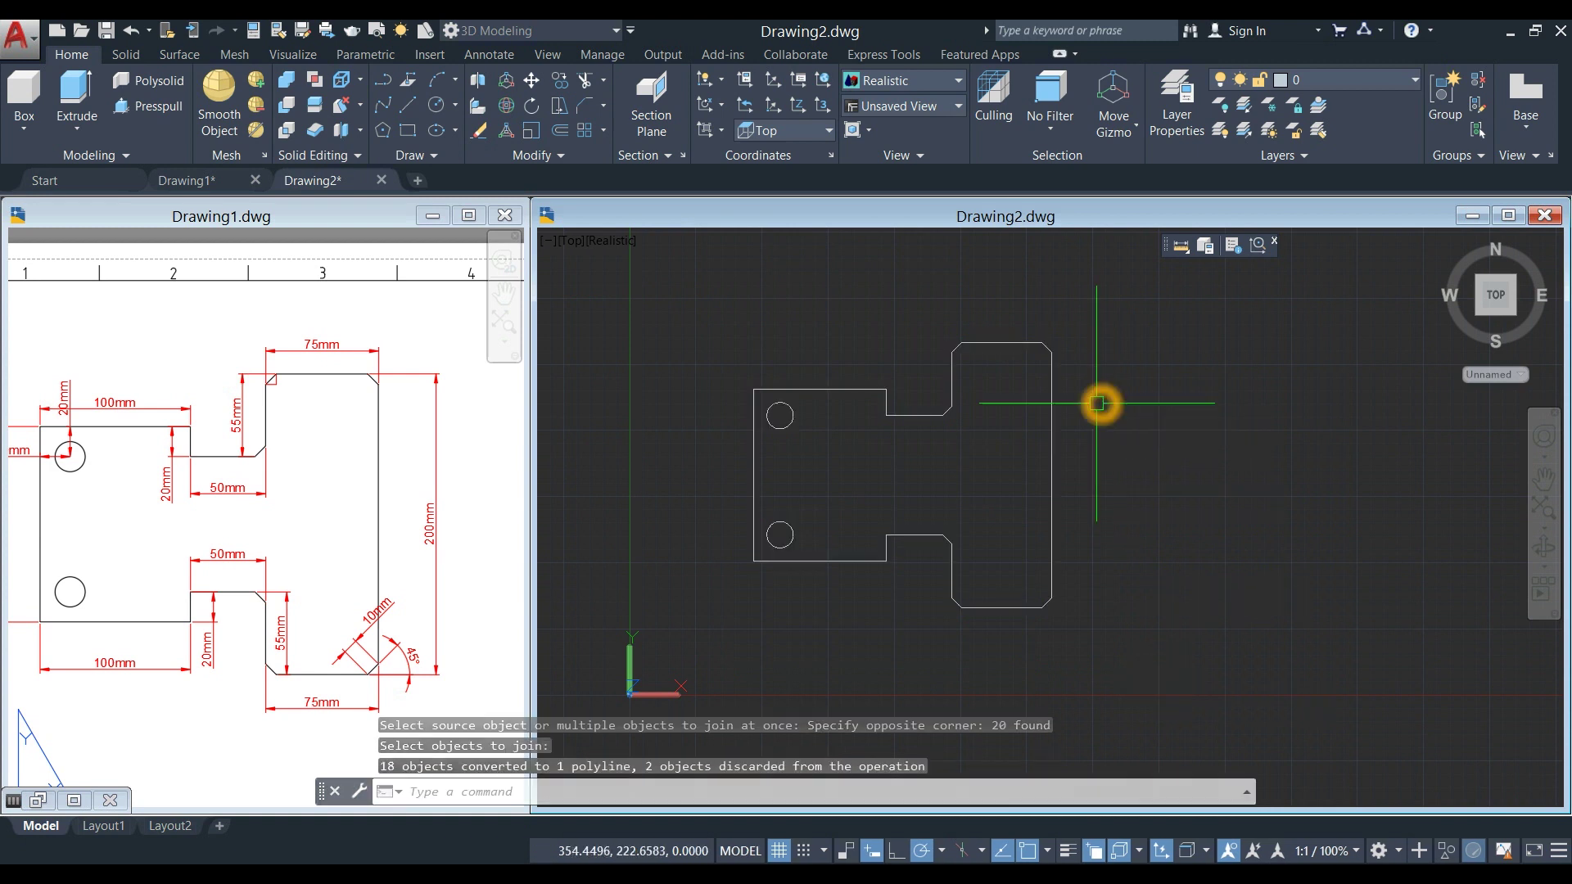
left_click(1053, 427)
left_click(1171, 430)
key("Escape")
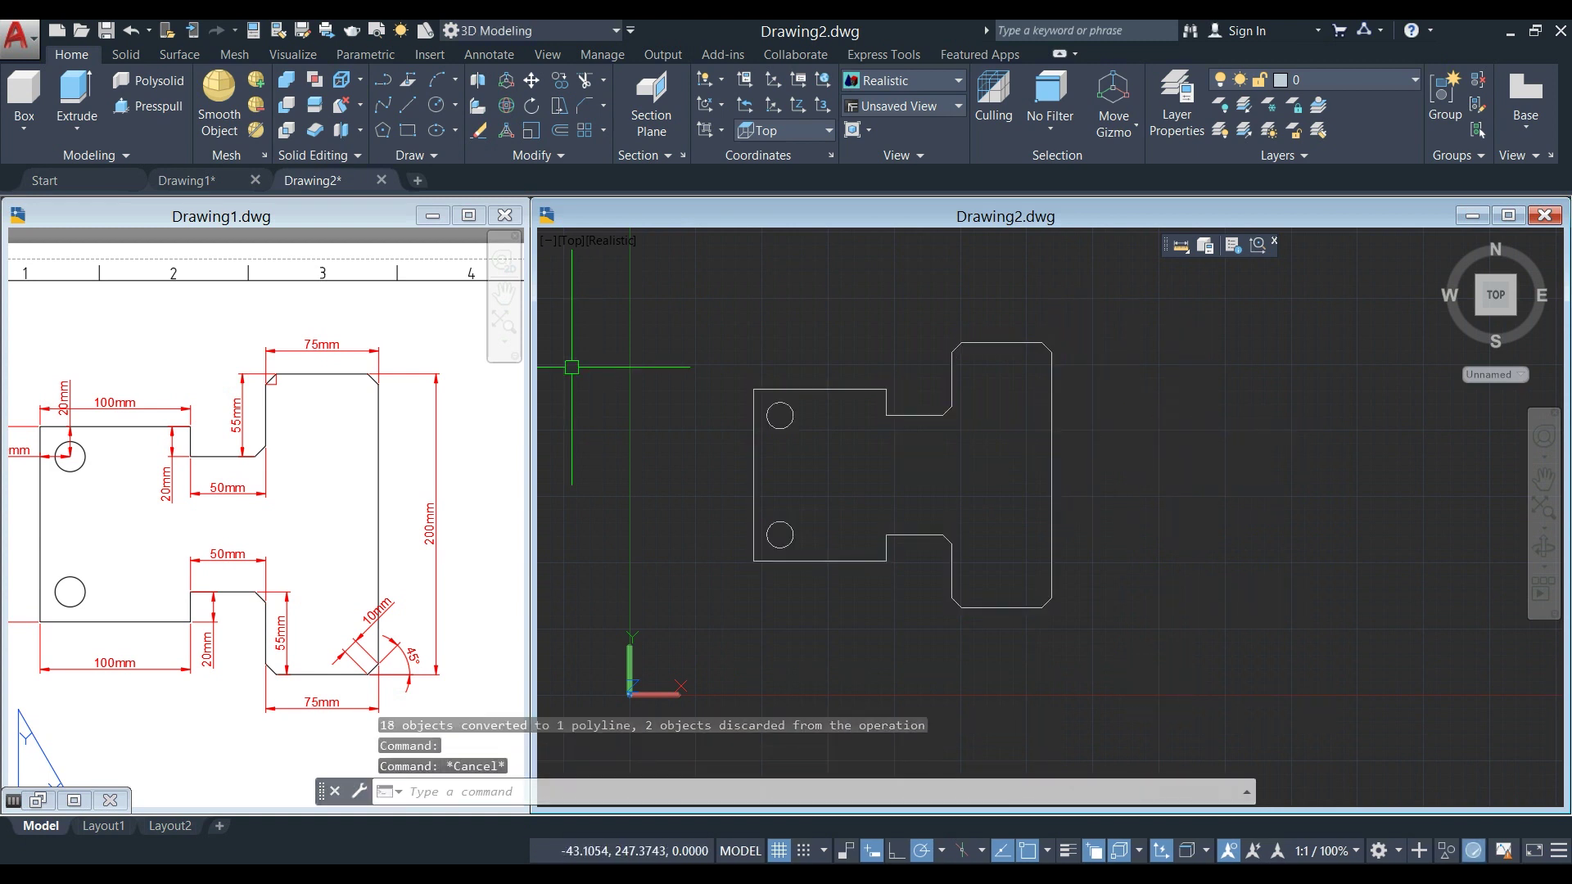
- Switch Drawing2 to the SW Isometric view and look up the plate's thickness dimension in Drawing1's lower view
left_click(572, 240)
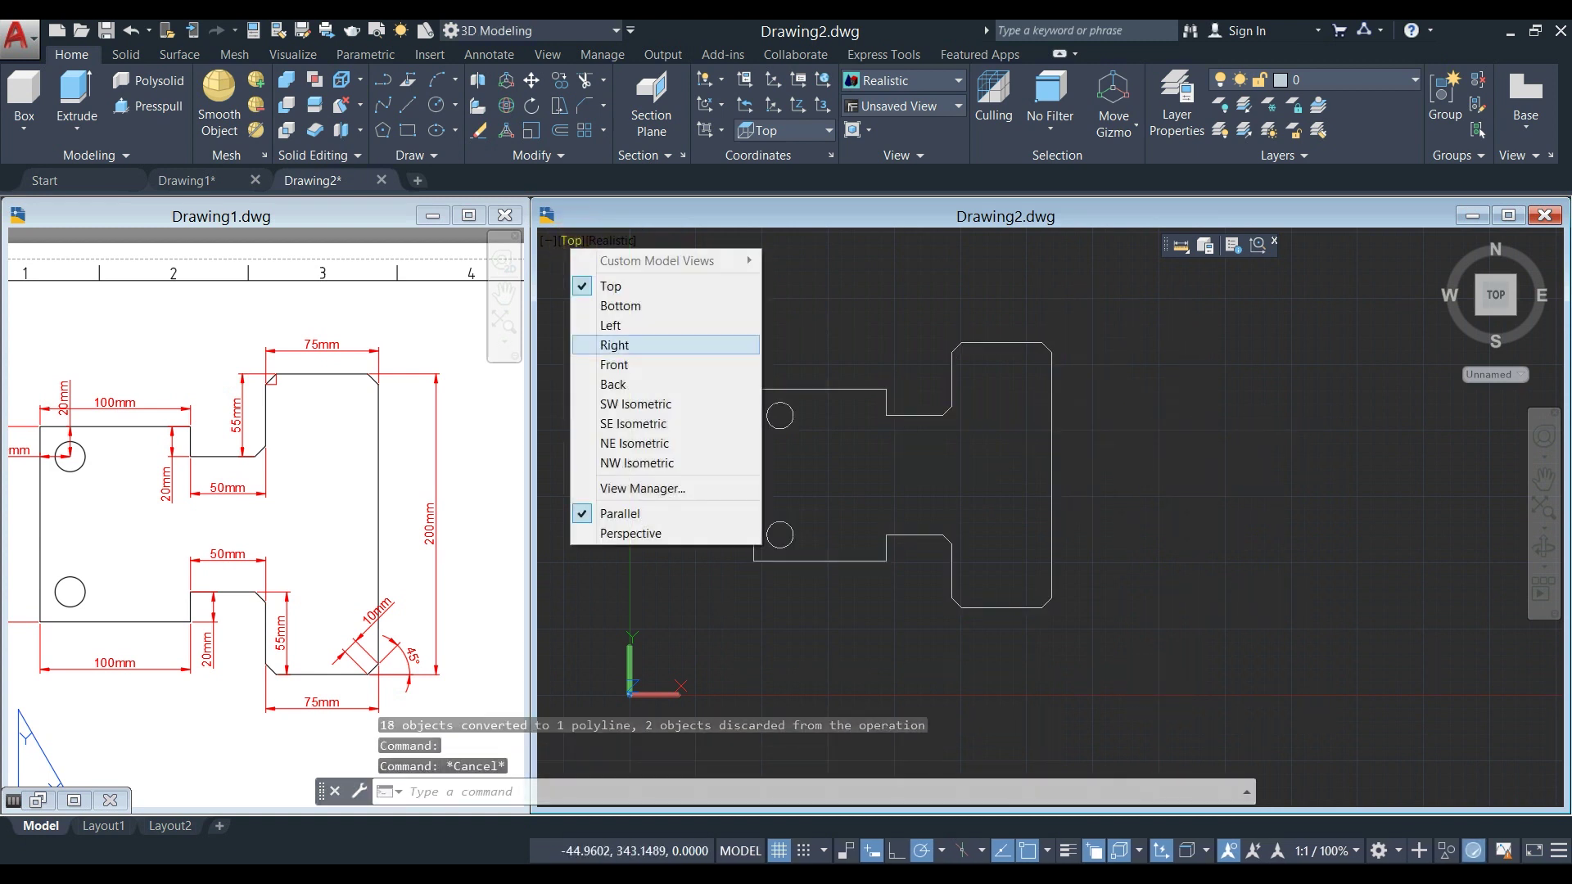
left_click(624, 404)
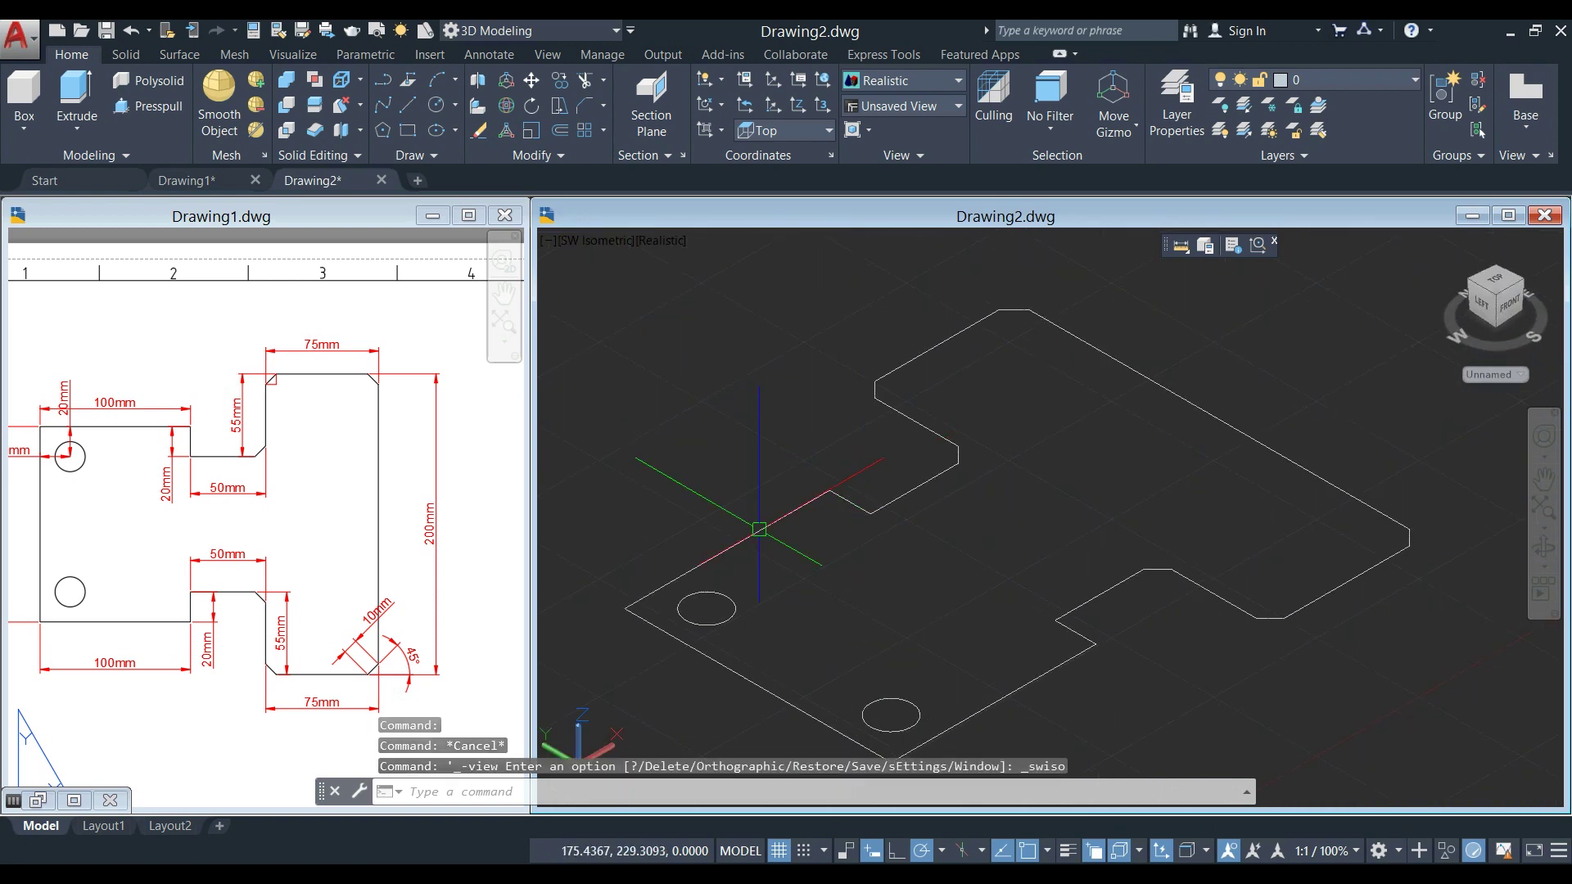
left_click(298, 561)
scroll(316, 534, "down", 5)
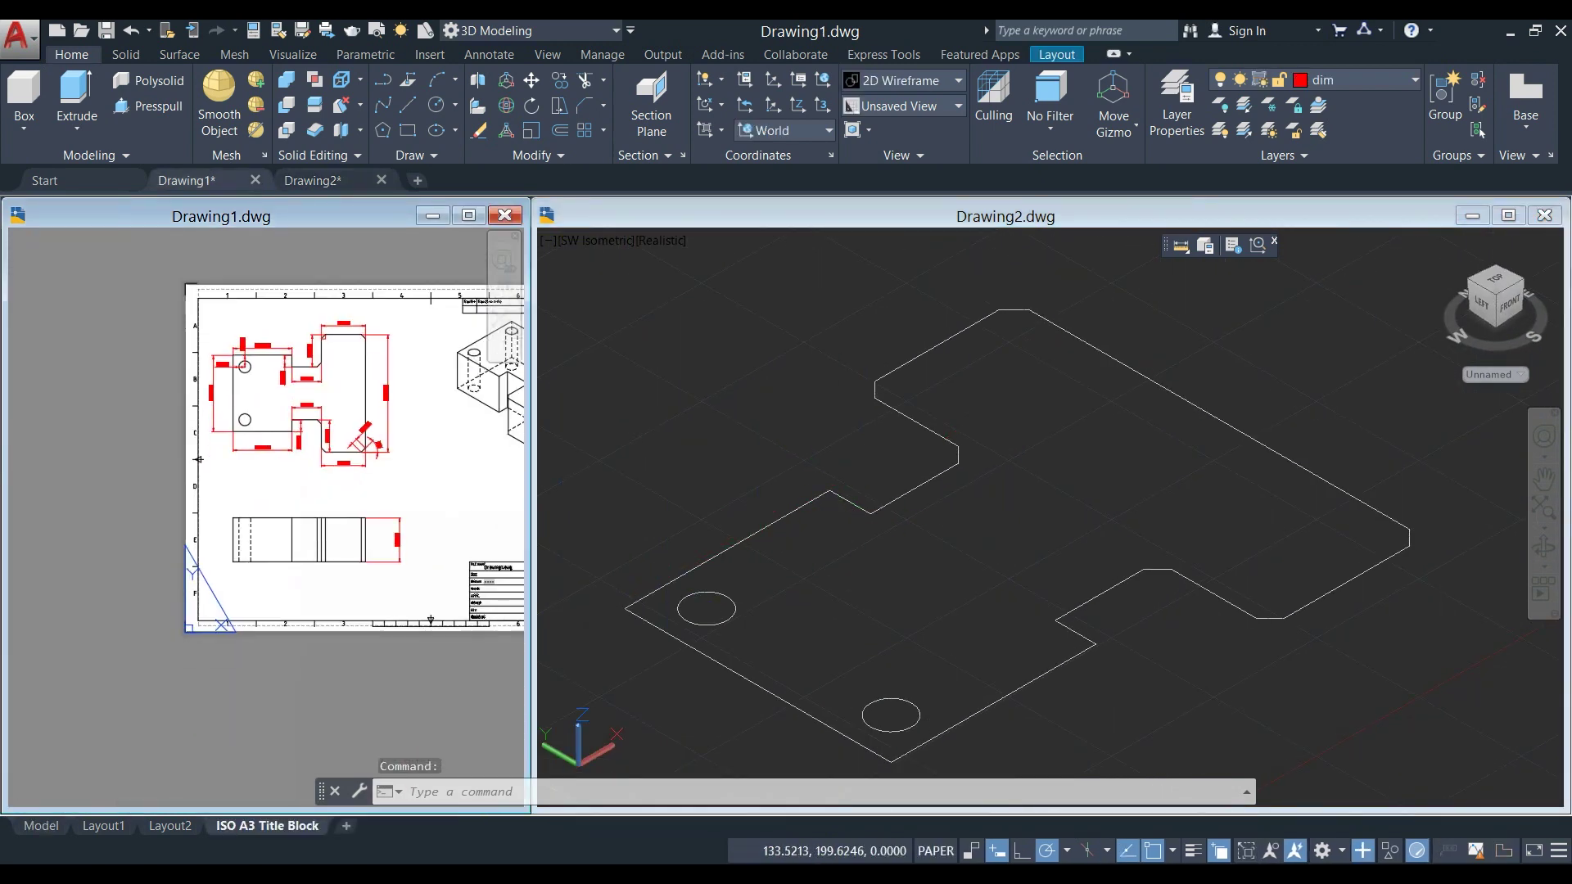
scroll(349, 504, "up", 8)
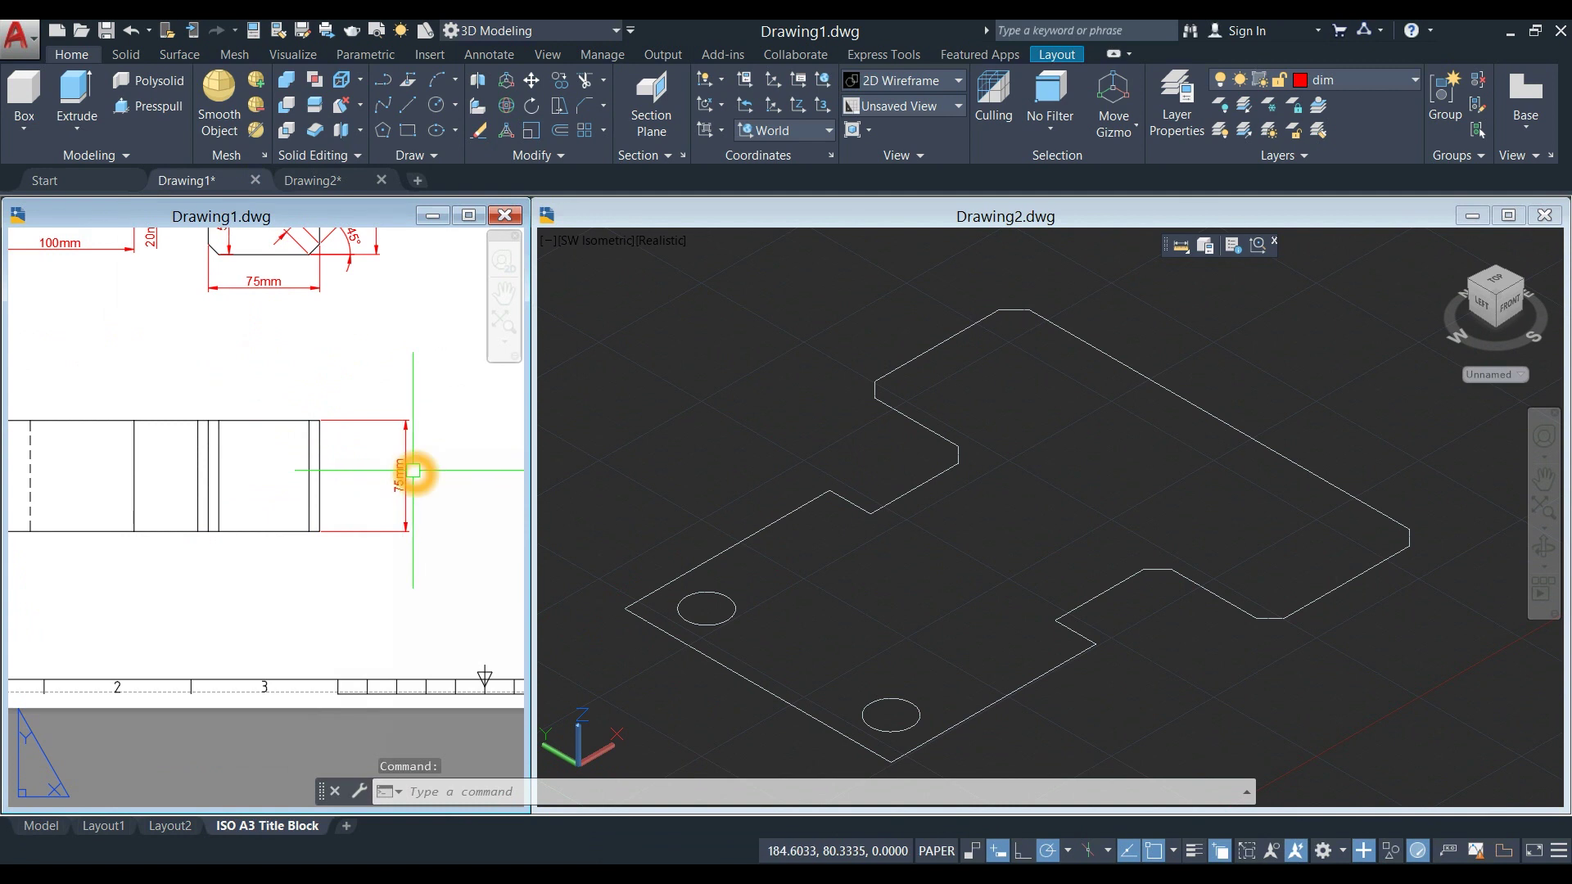
scroll(393, 720, "down", 1)
scroll(346, 520, "down", 5)
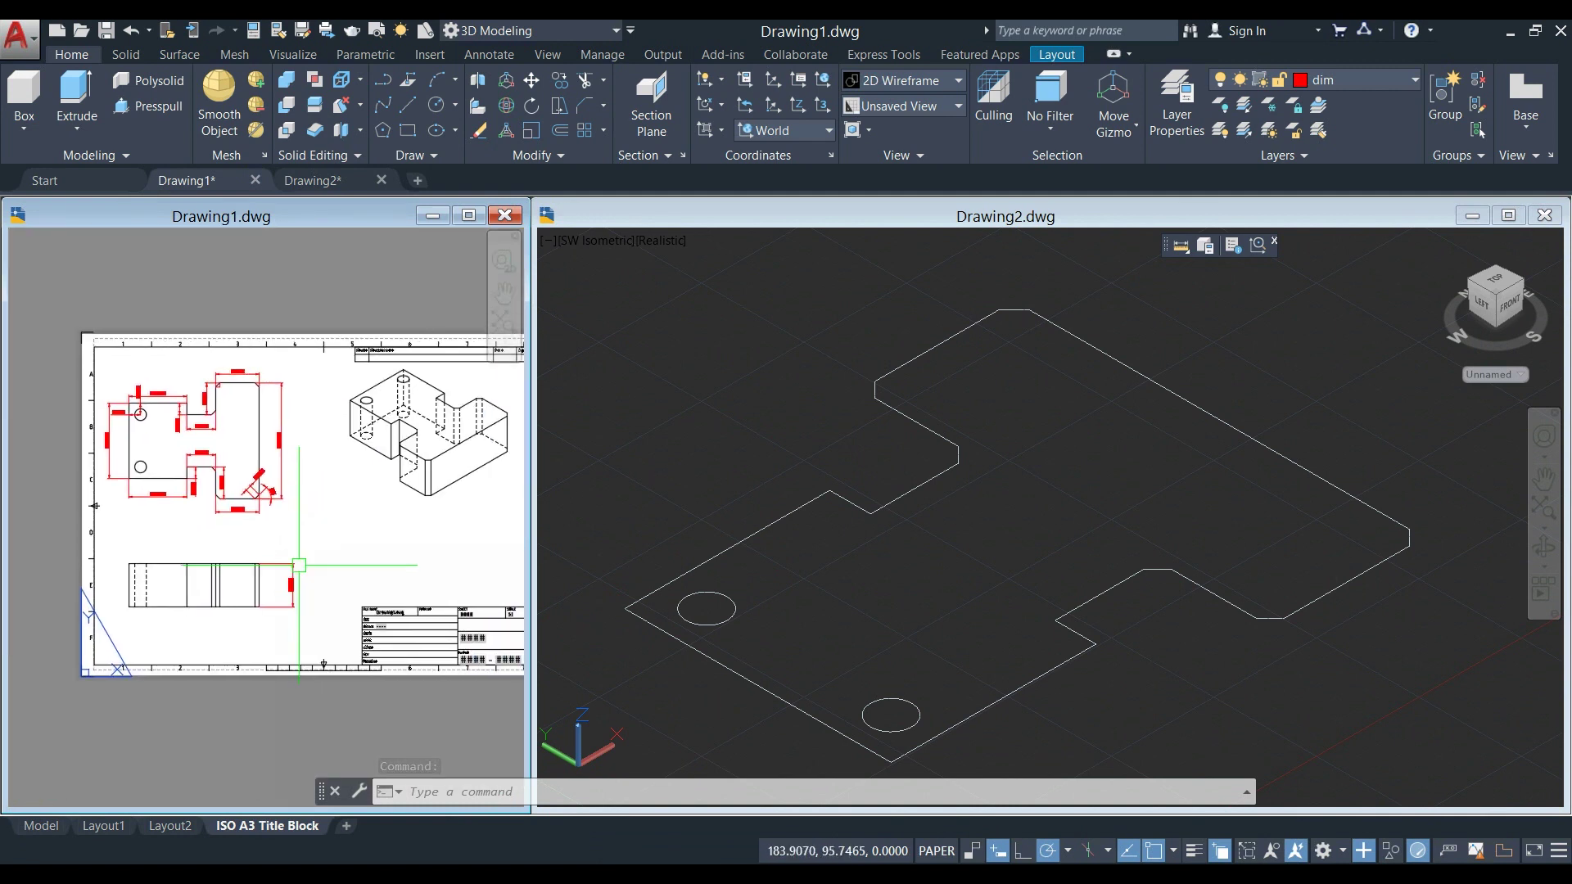
- Extrude the plate's joined outline in Drawing2 to a height of 75 mm
left_click(871, 636)
left_click(819, 497)
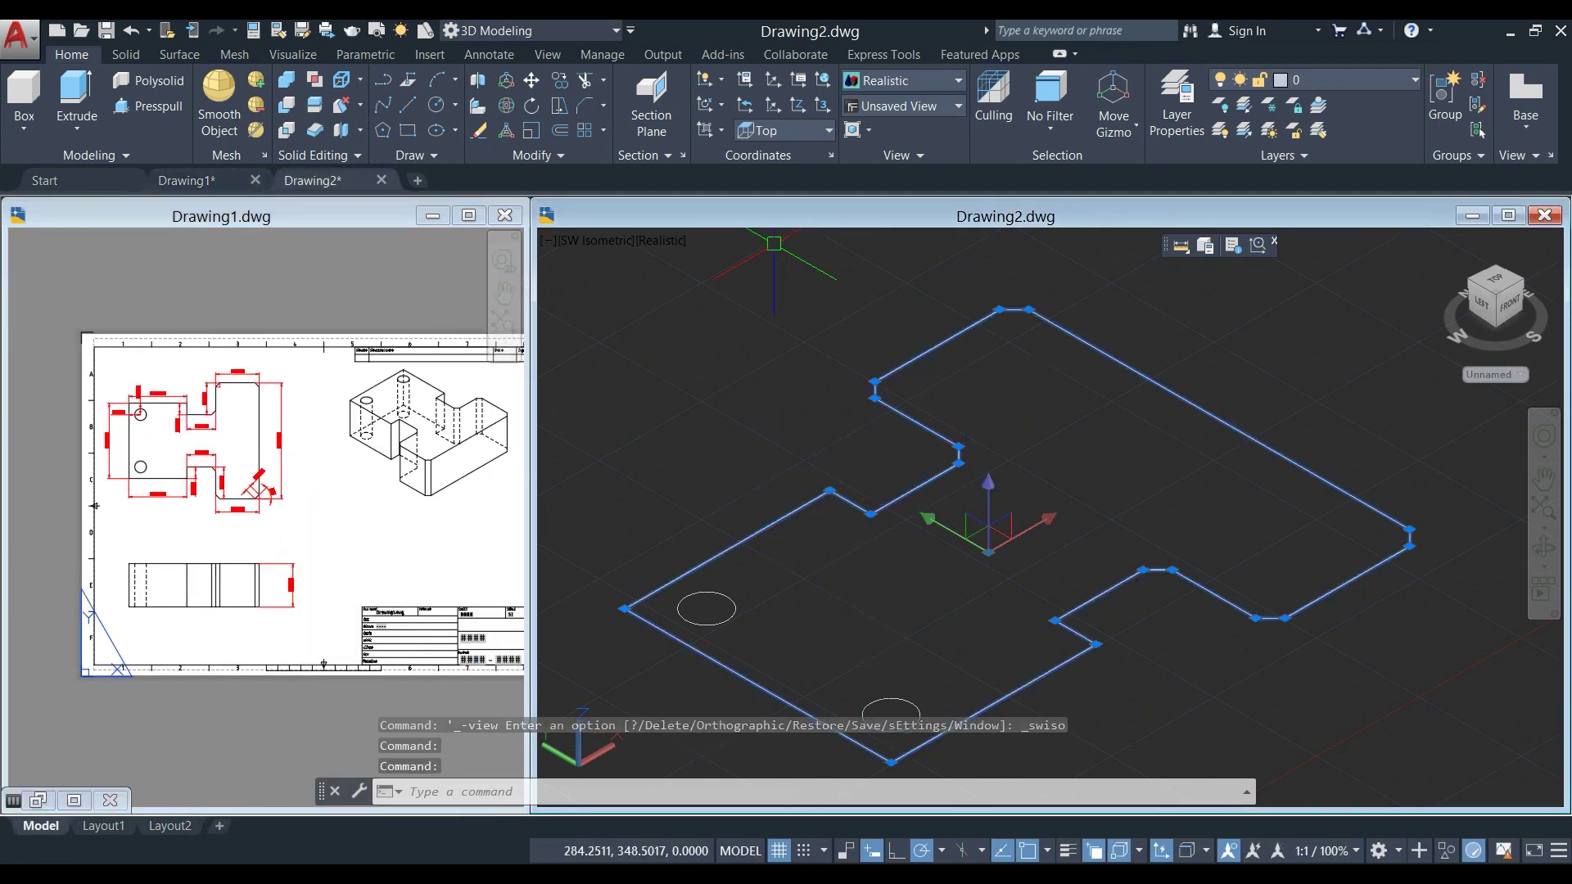
left_click(72, 84)
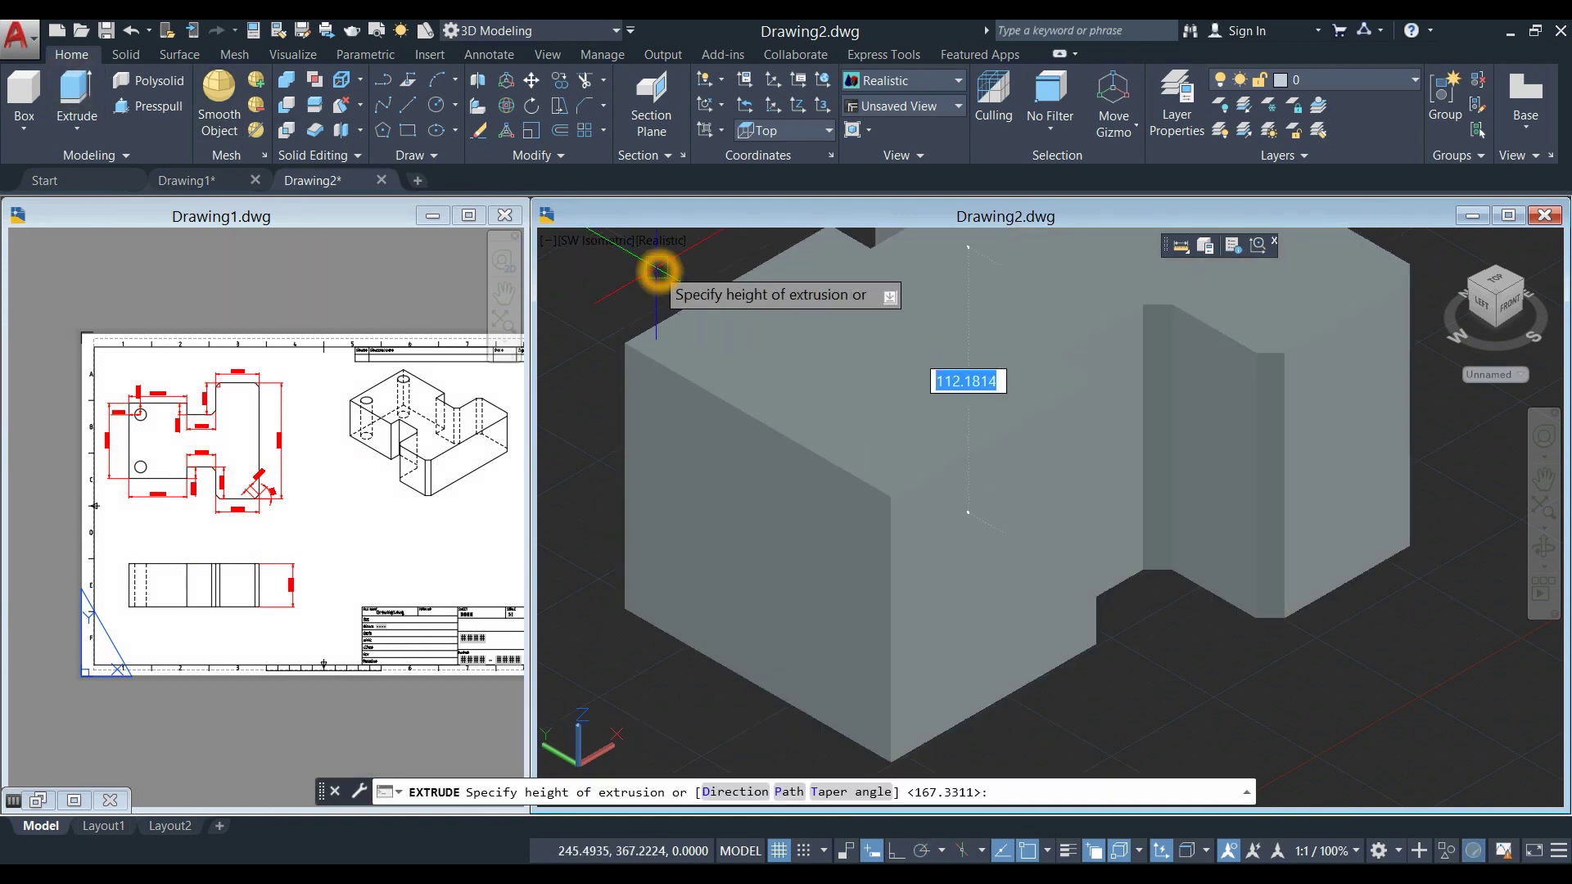
type("75")
key("Return")
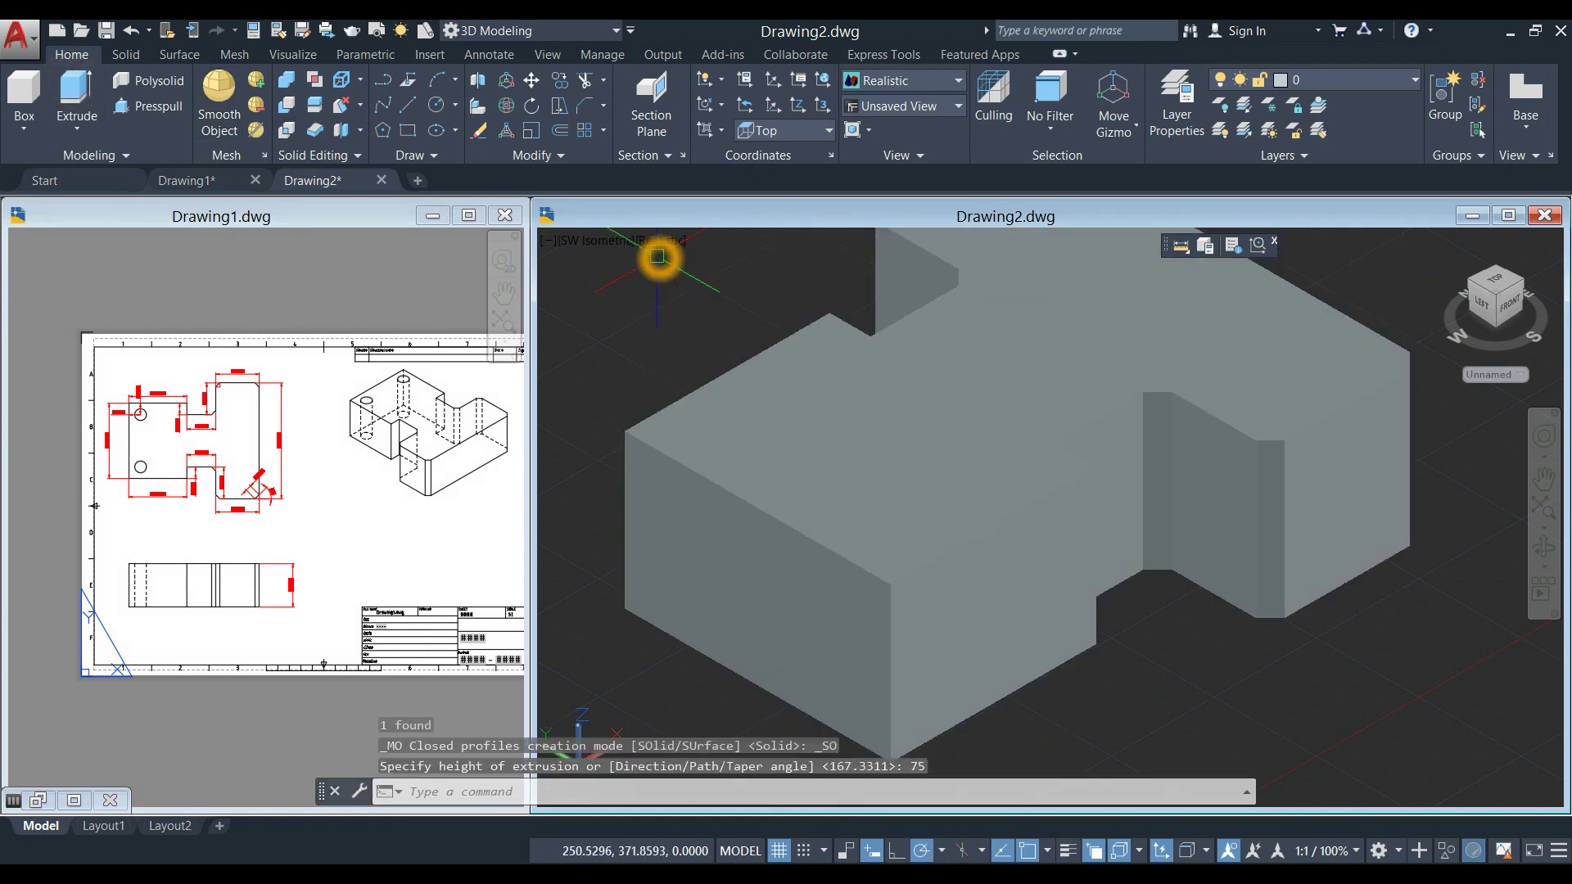
- Display the extruded plate in the Wireframe visual style and orbit it so both hole circles at its base are visible
left_click(655, 240)
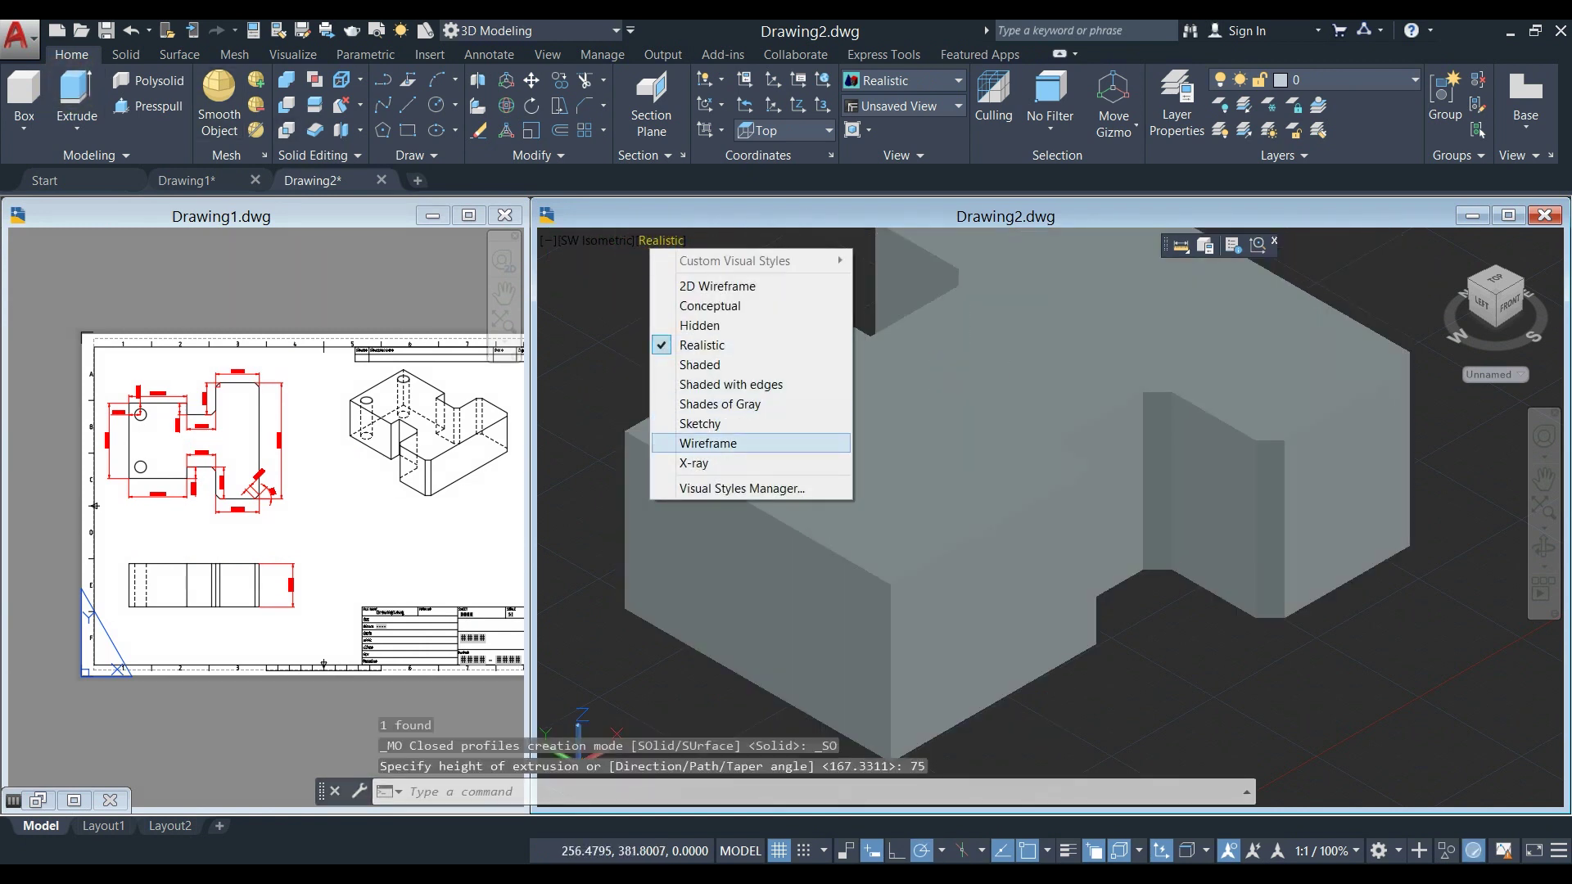
left_click(712, 446)
middle_click_drag(735, 451, 710, 358, "shift")
scroll(680, 460, "up", 2)
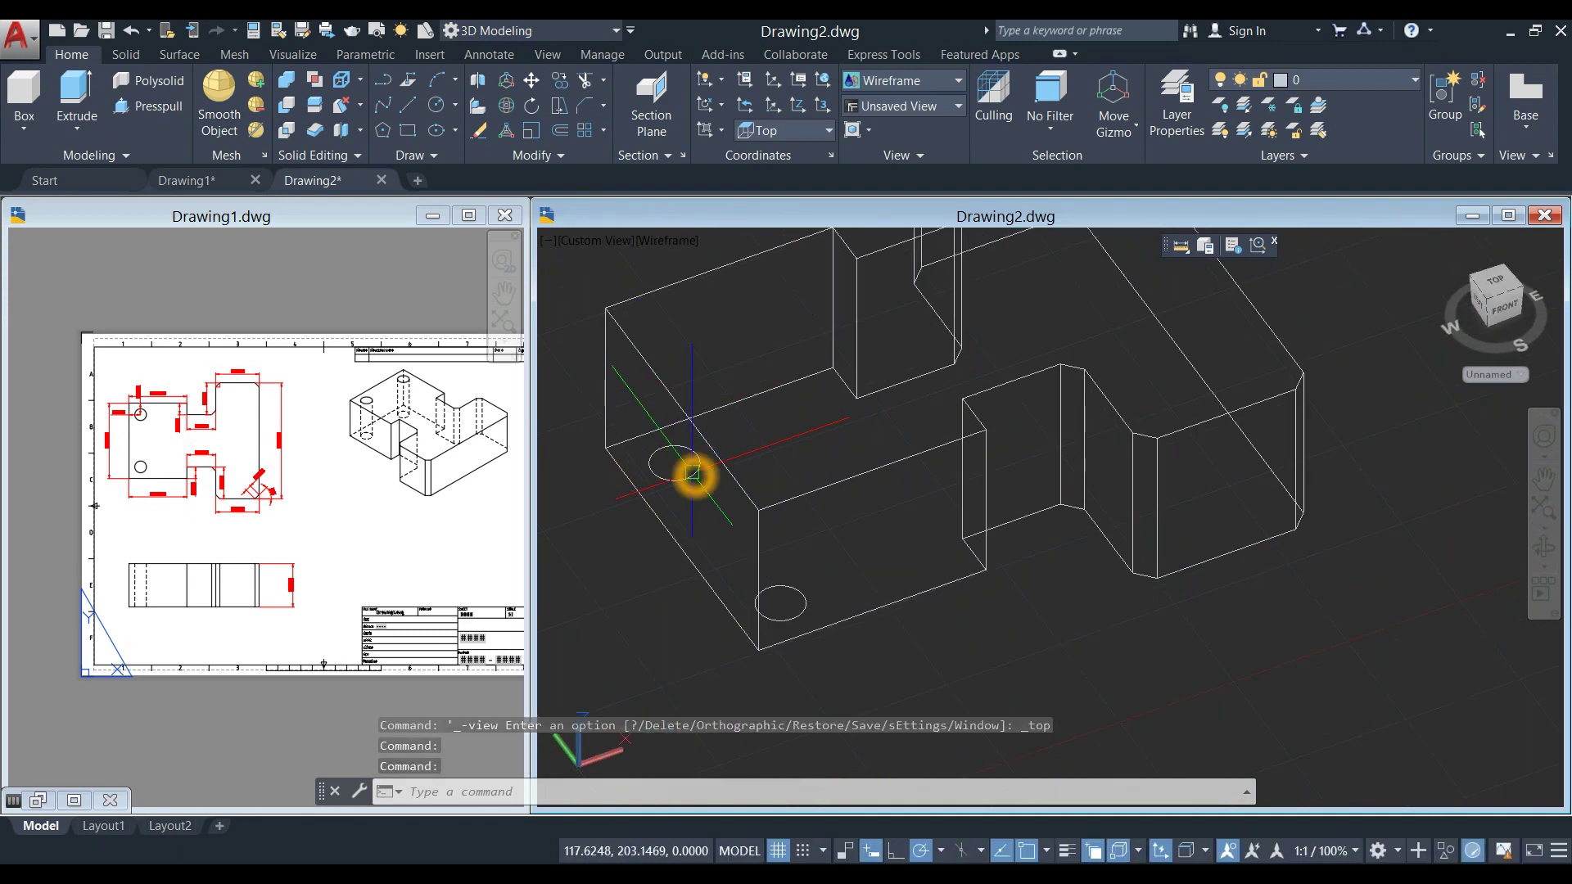
left_click(795, 603)
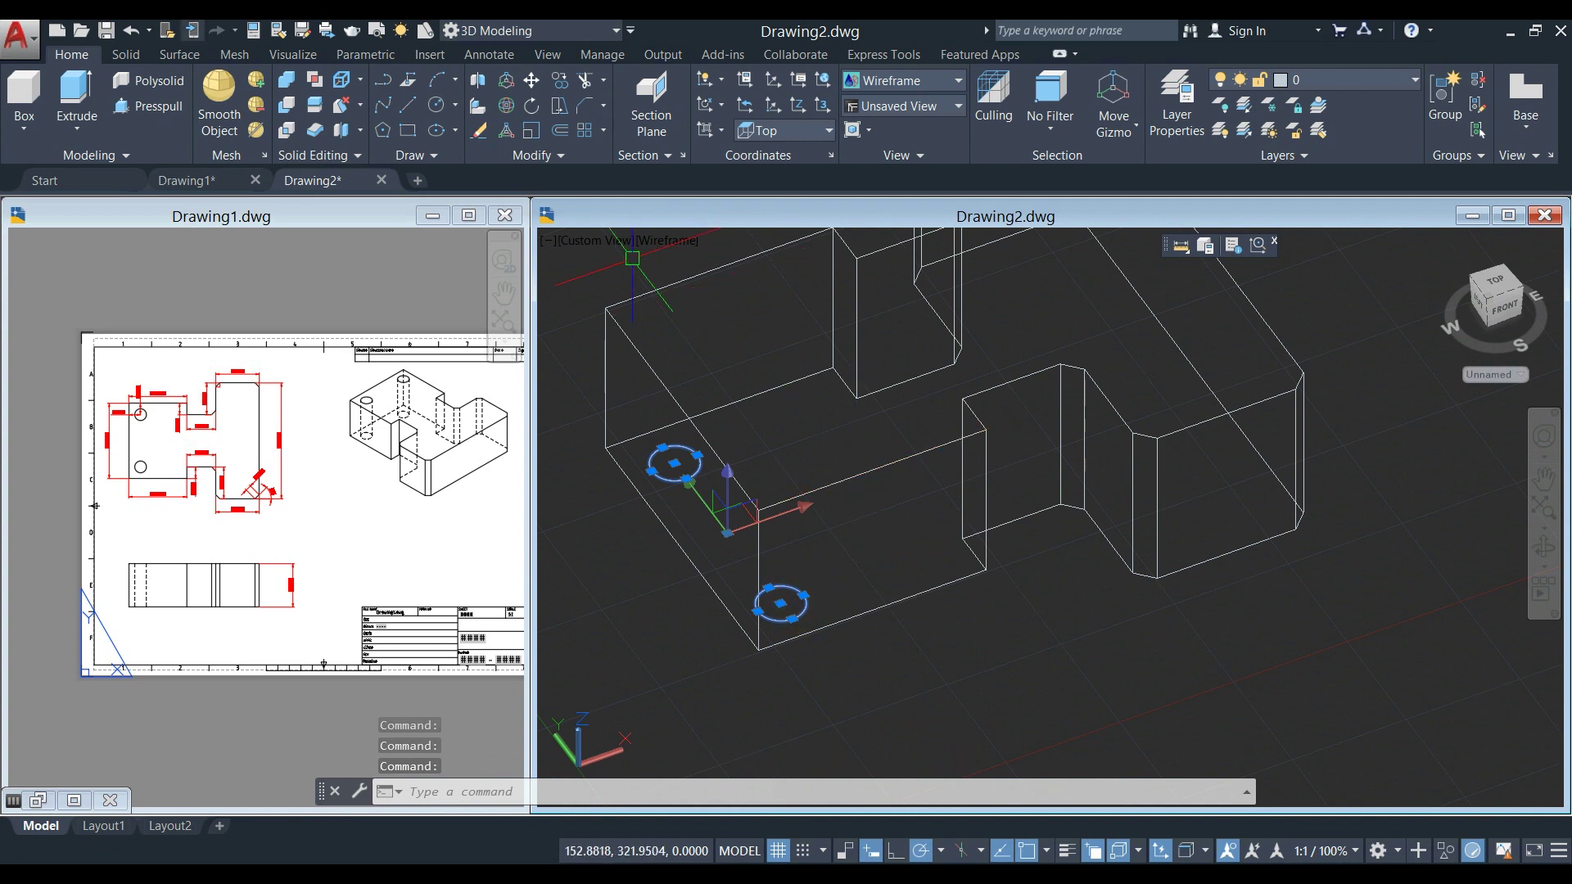
left_click(77, 90)
key("Escape")
- Extrude both hole circles upward into cylinders that extend past the plate's top face
scroll(641, 303, "down", 3)
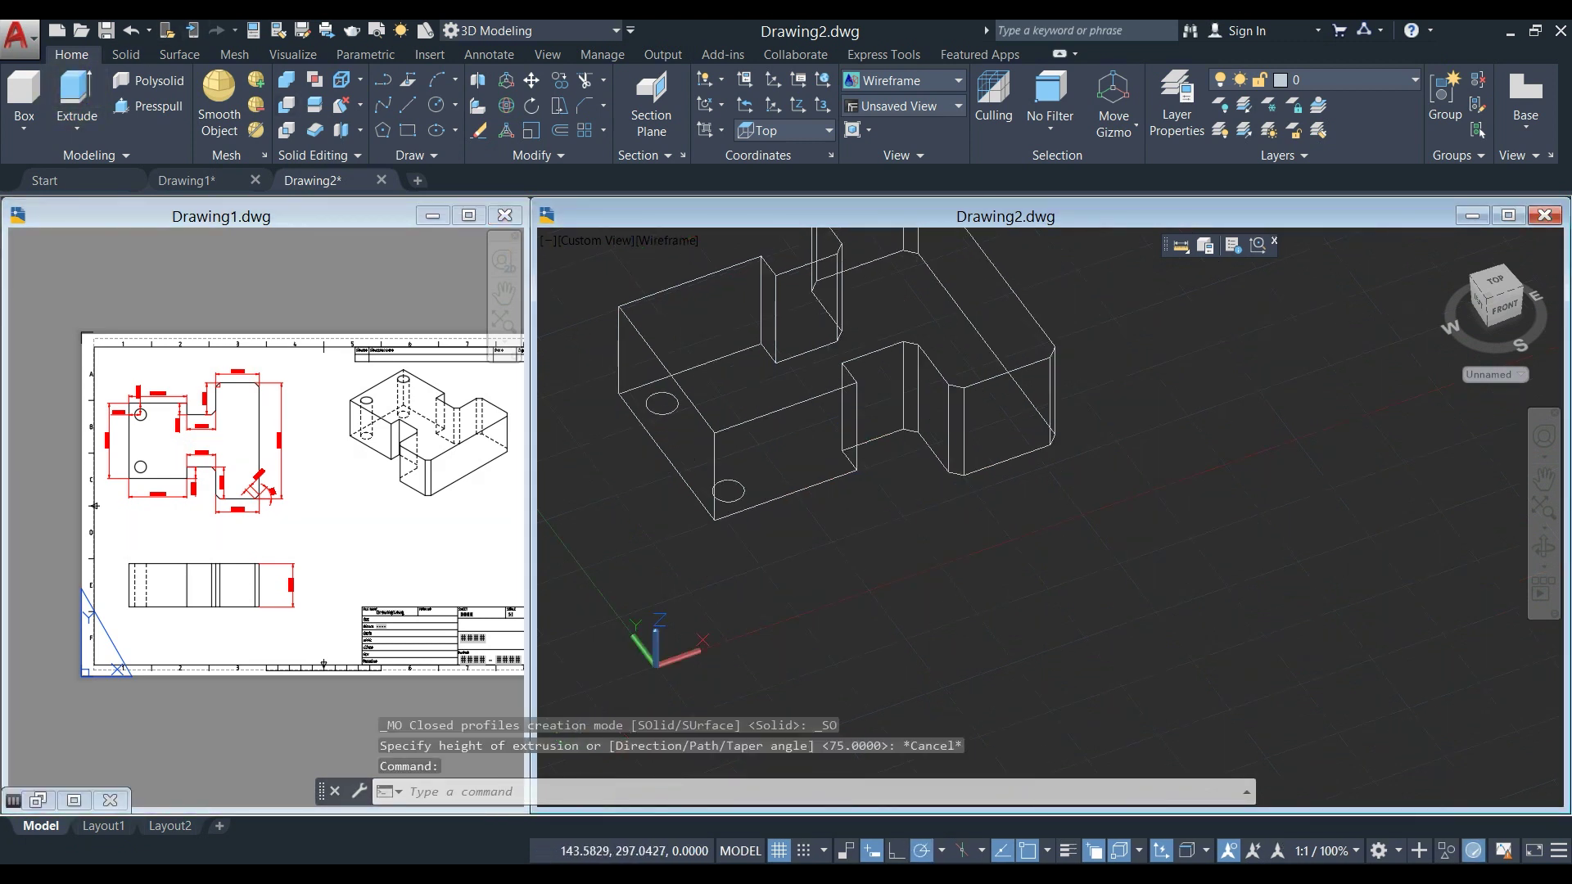
left_click(660, 397)
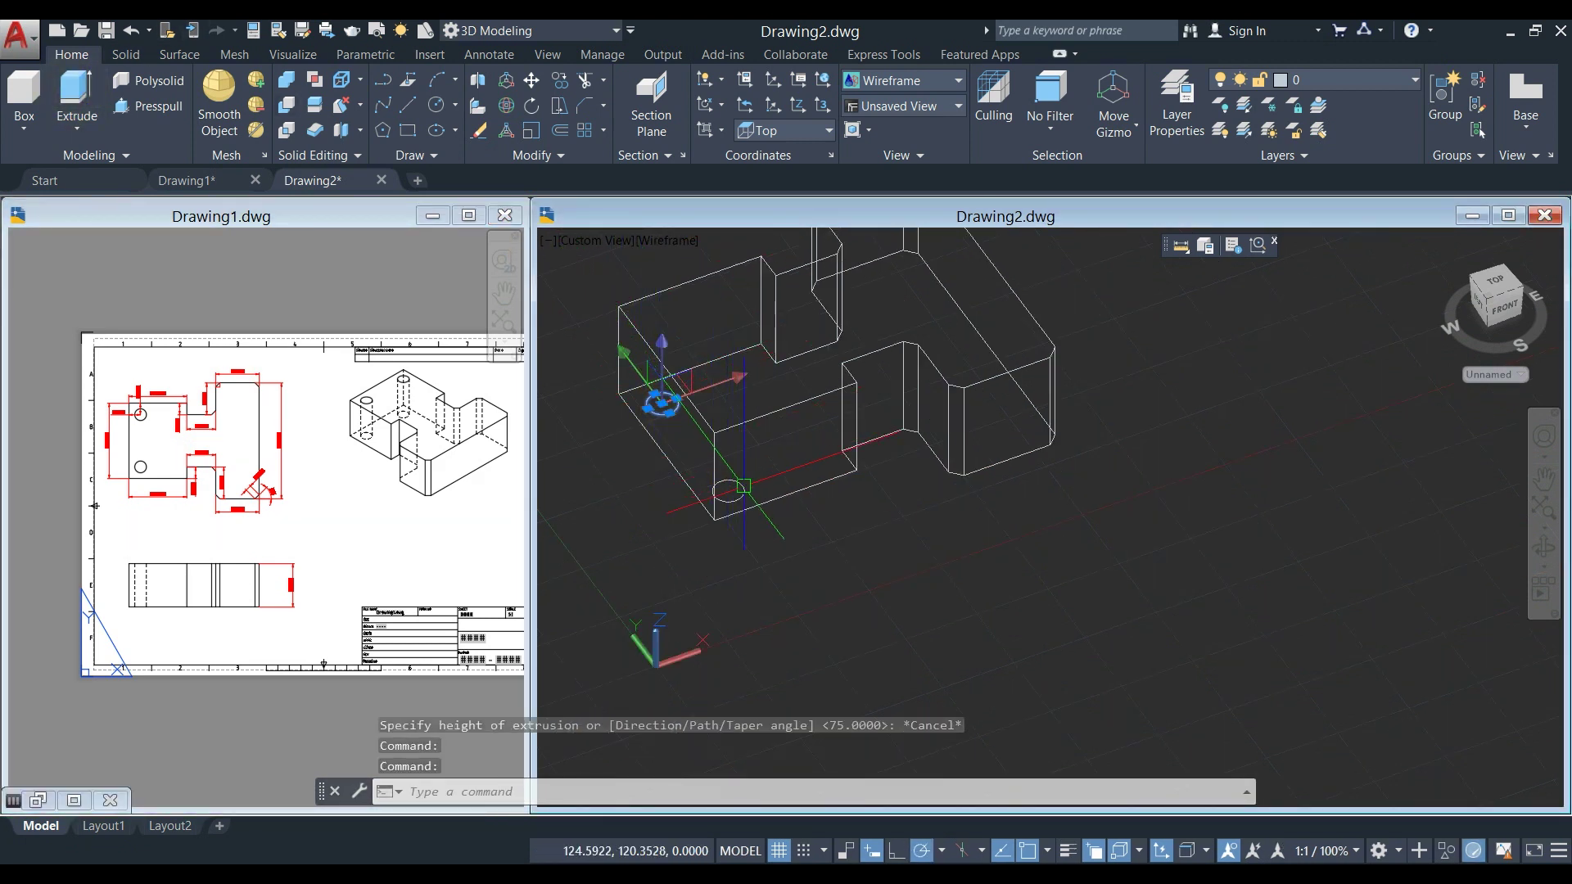
left_click(740, 483)
left_click(77, 90)
middle_click_drag(636, 280, 684, 379)
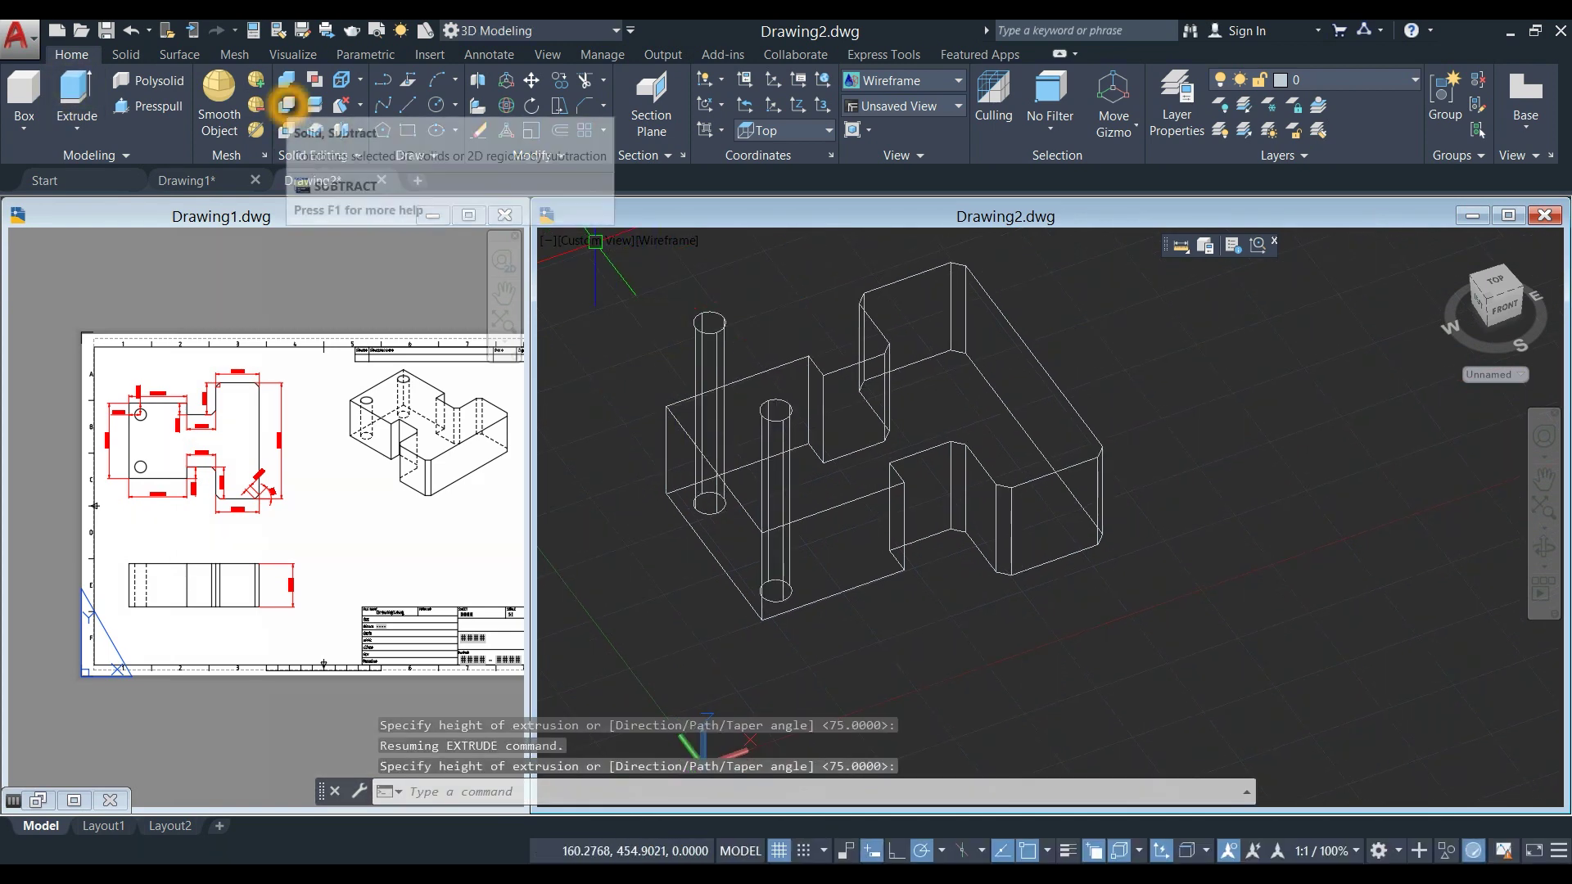
- Subtract the two cylinders from the plate solid to cut its two through holes
left_click(287, 104)
left_click(716, 392)
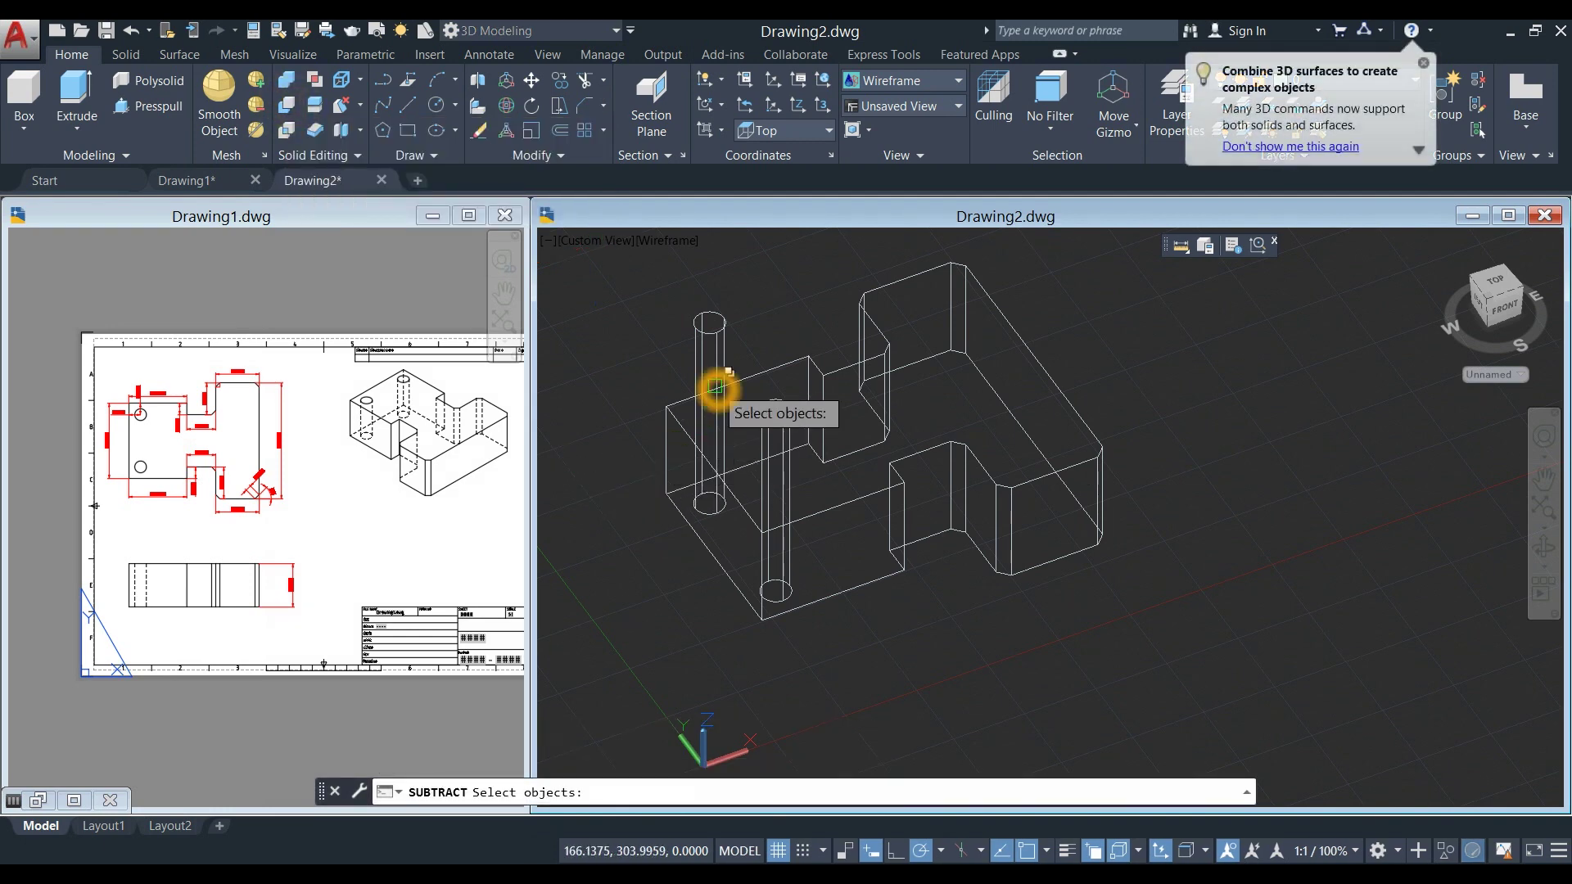
right_click(749, 304)
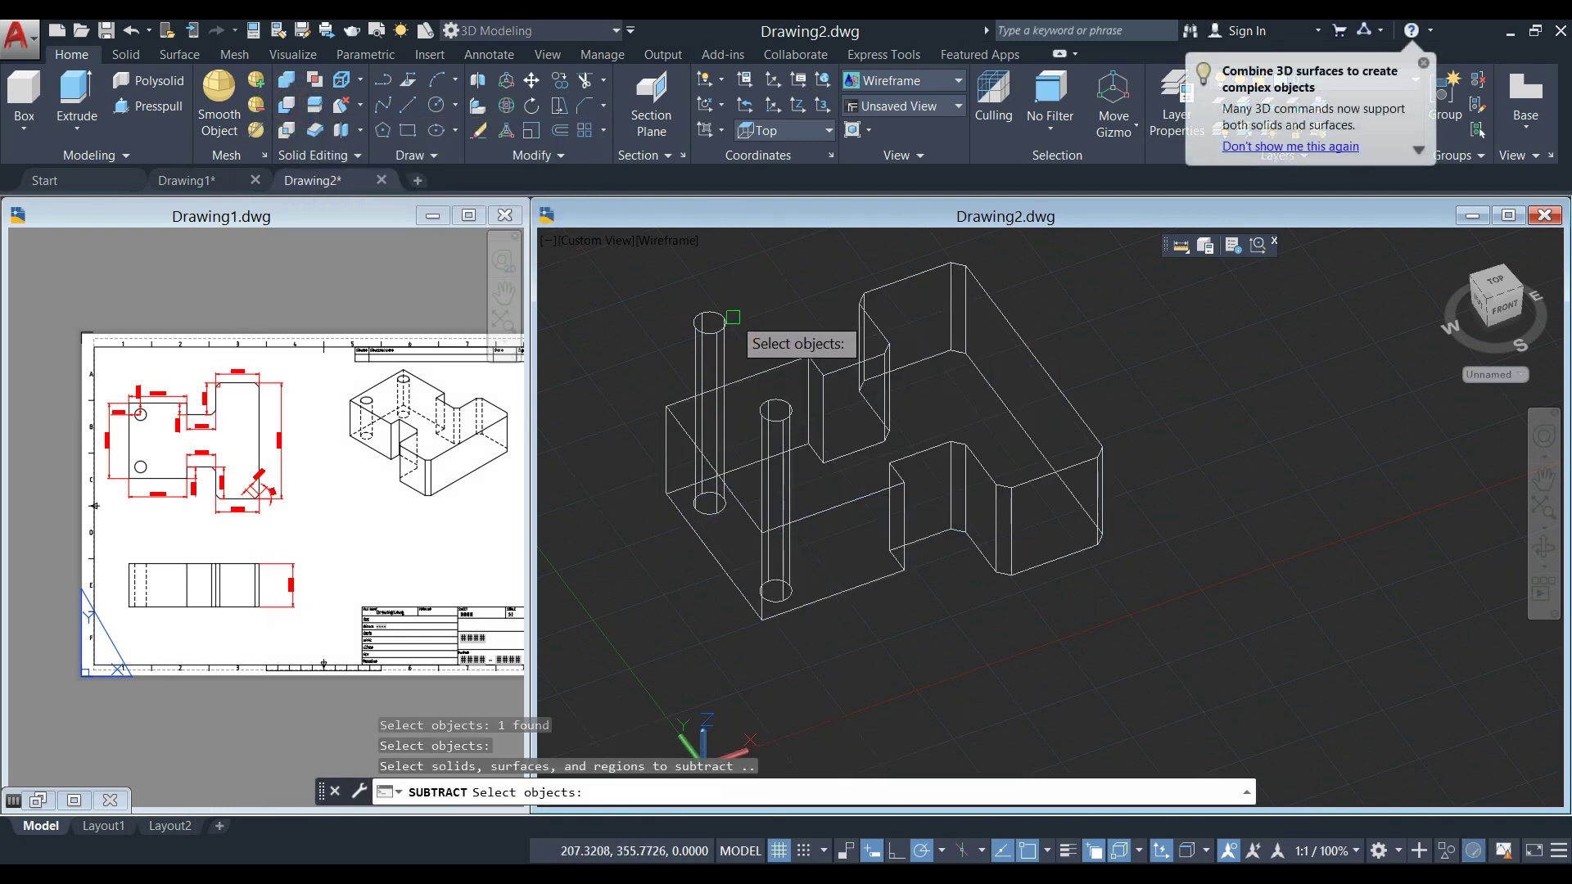
left_click(709, 336)
left_click(787, 425)
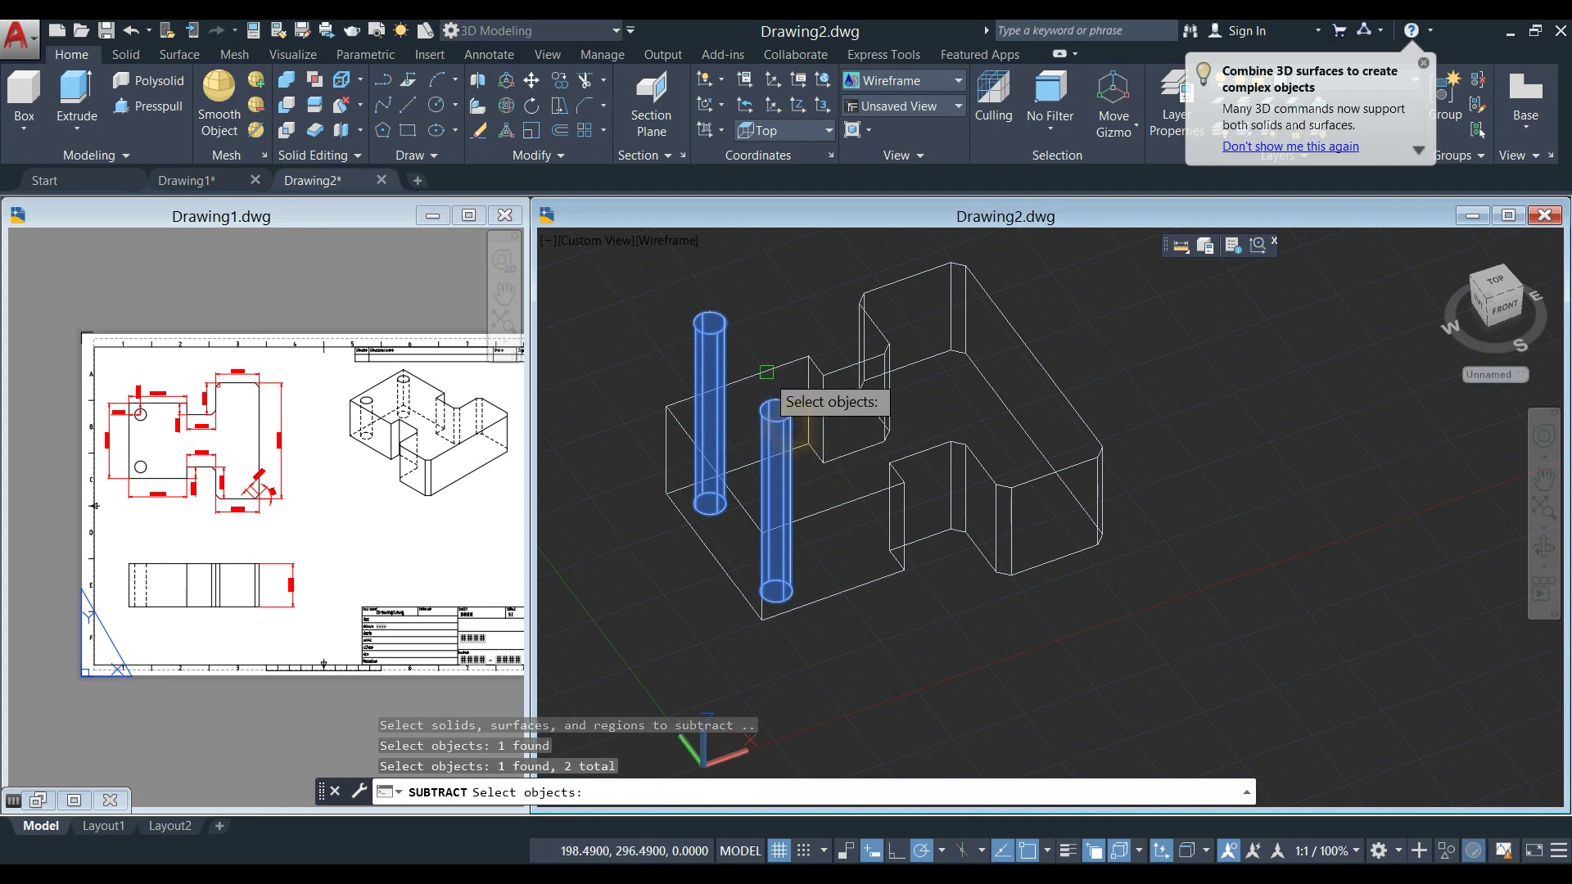
right_click(758, 312)
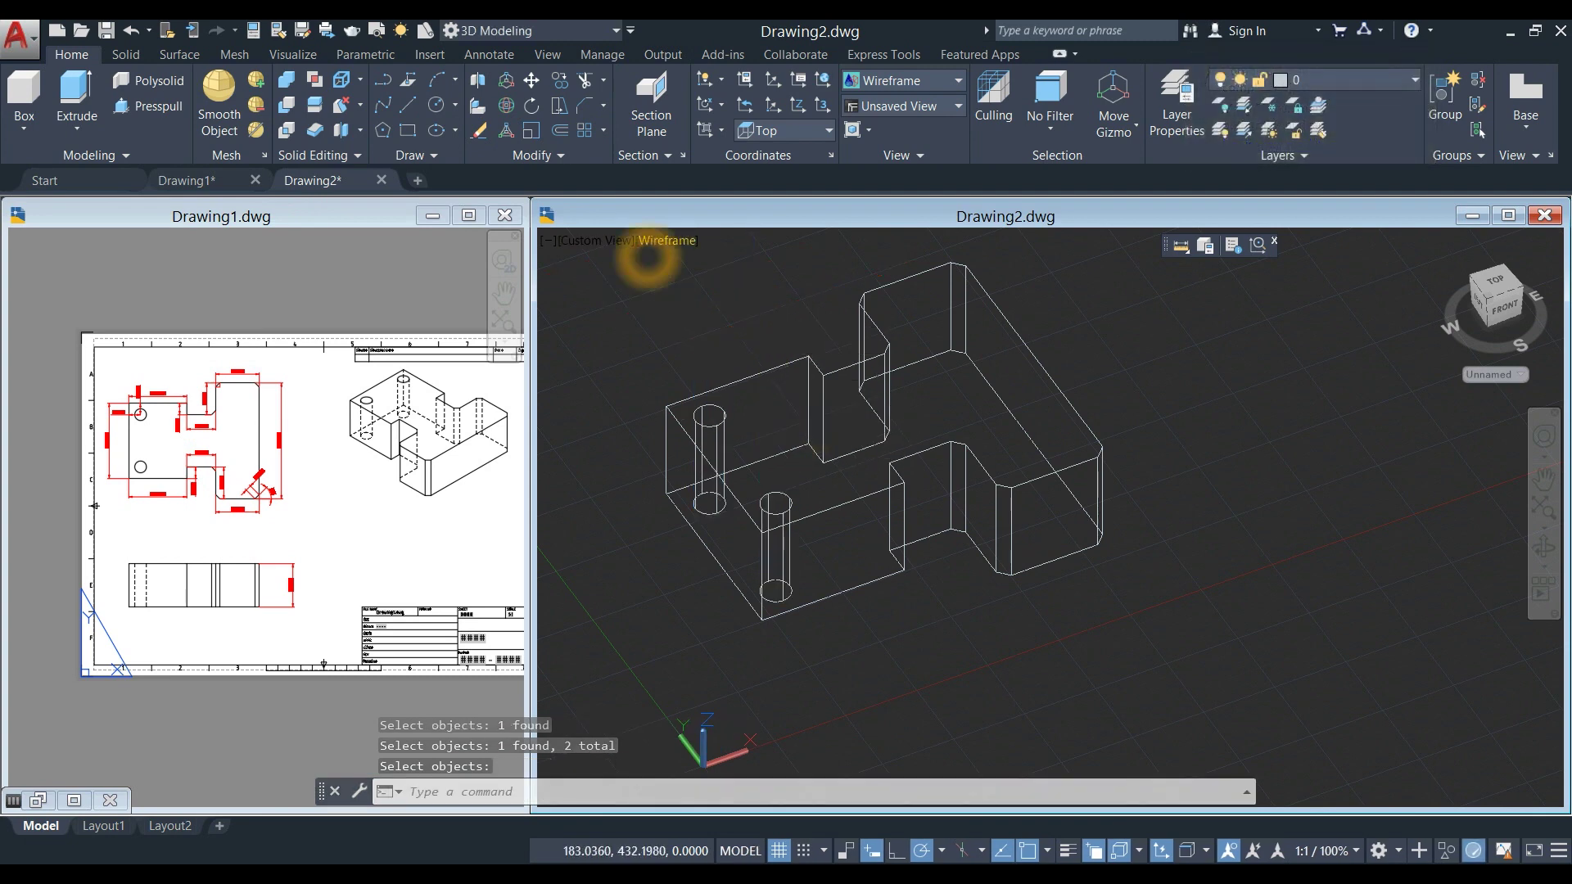
- Examine the plate and its holes in the Shaded with edges visual style
left_click(666, 241)
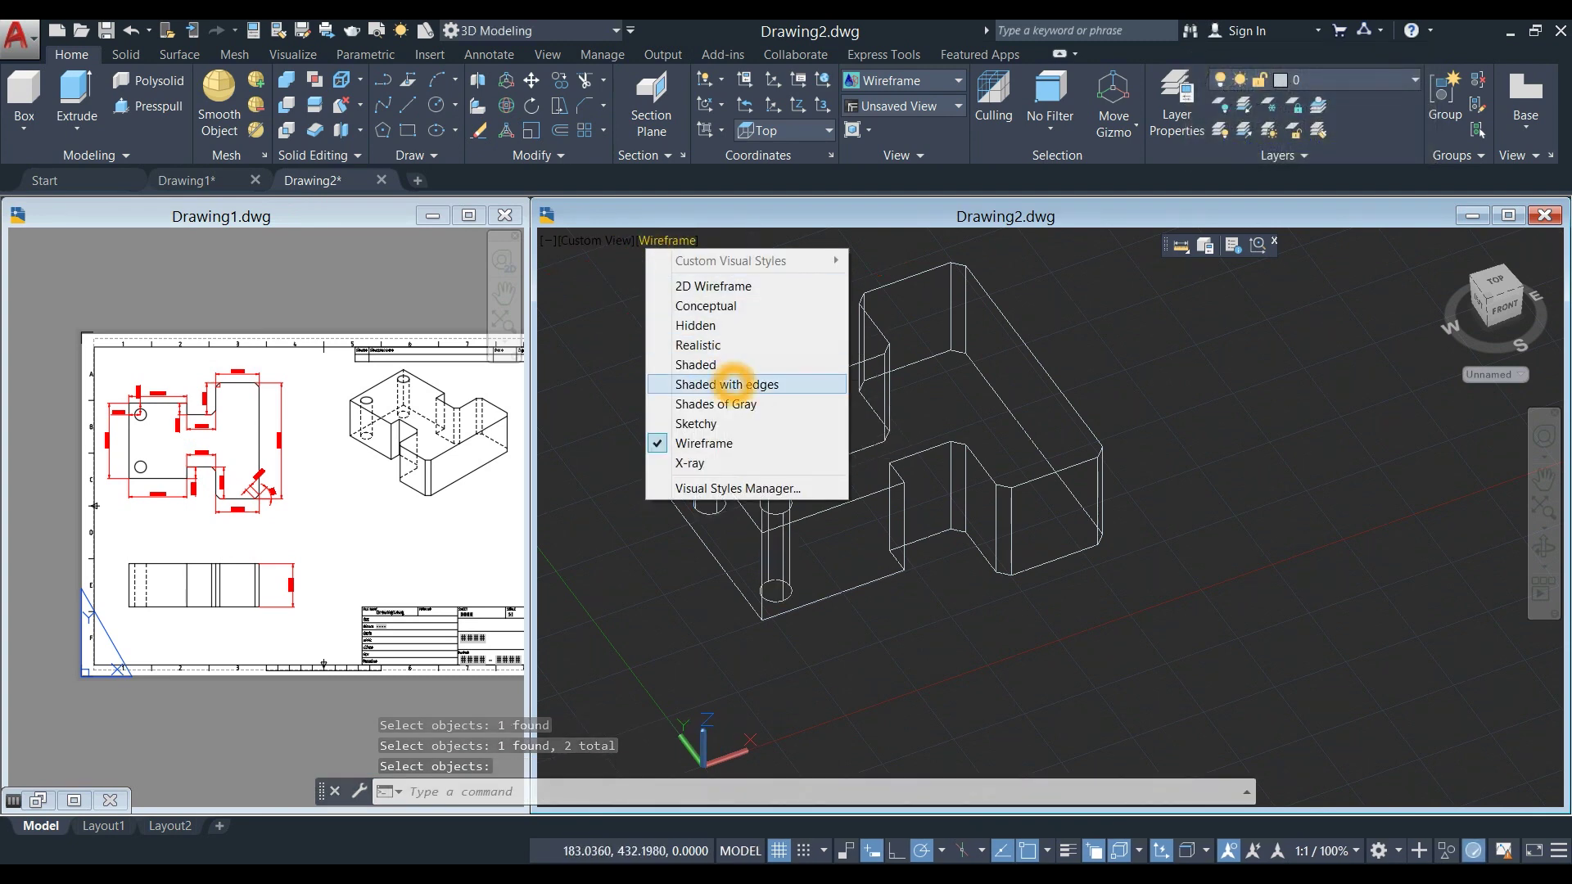
left_click(727, 385)
mouse_move(729, 381)
middle_mouse_down("shift")
mouse_move(725, 492)
mouse_move(737, 389)
middle_mouse_up("shift")
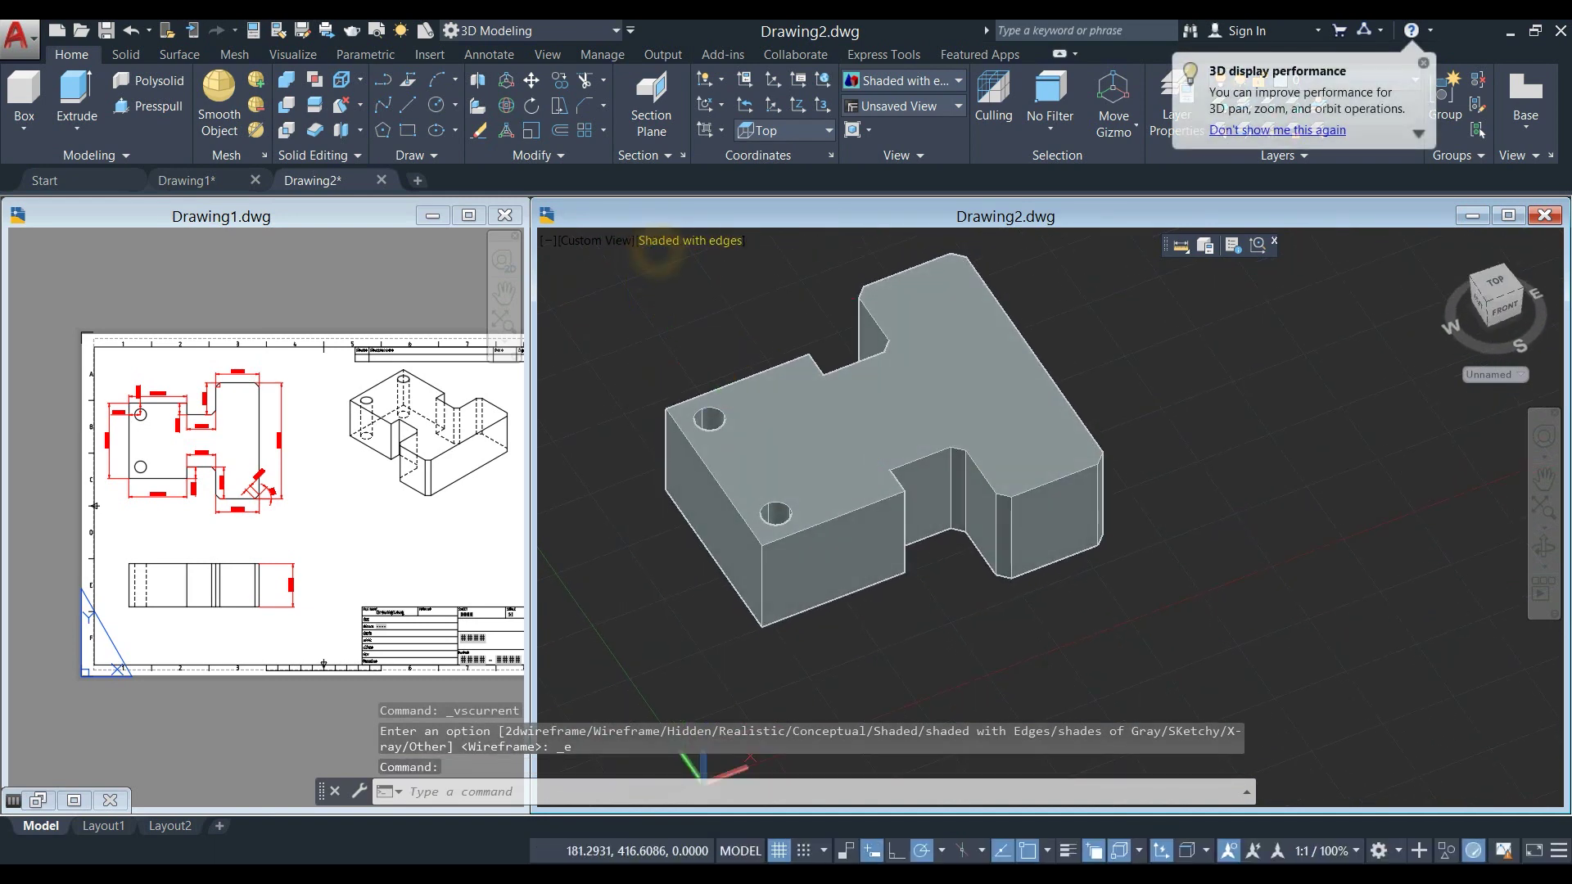
- Return the plate to the Wireframe visual style and set Drawing2 to the SW Isometric view
left_click(660, 242)
left_click(691, 438)
scroll(690, 410, "down", 1)
left_click(574, 240)
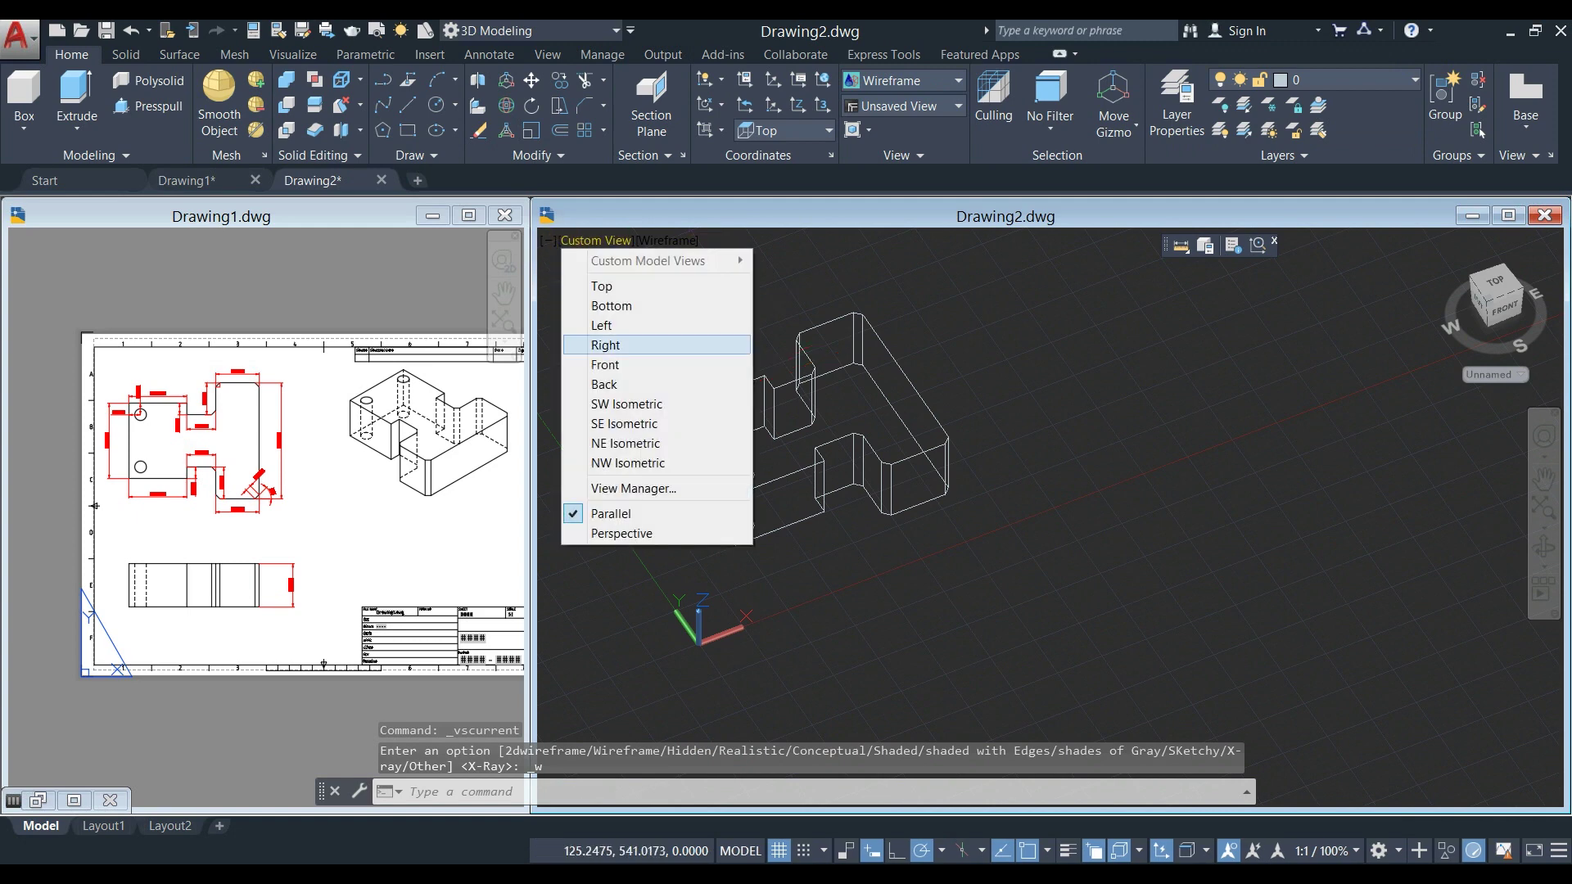
left_click(626, 407)
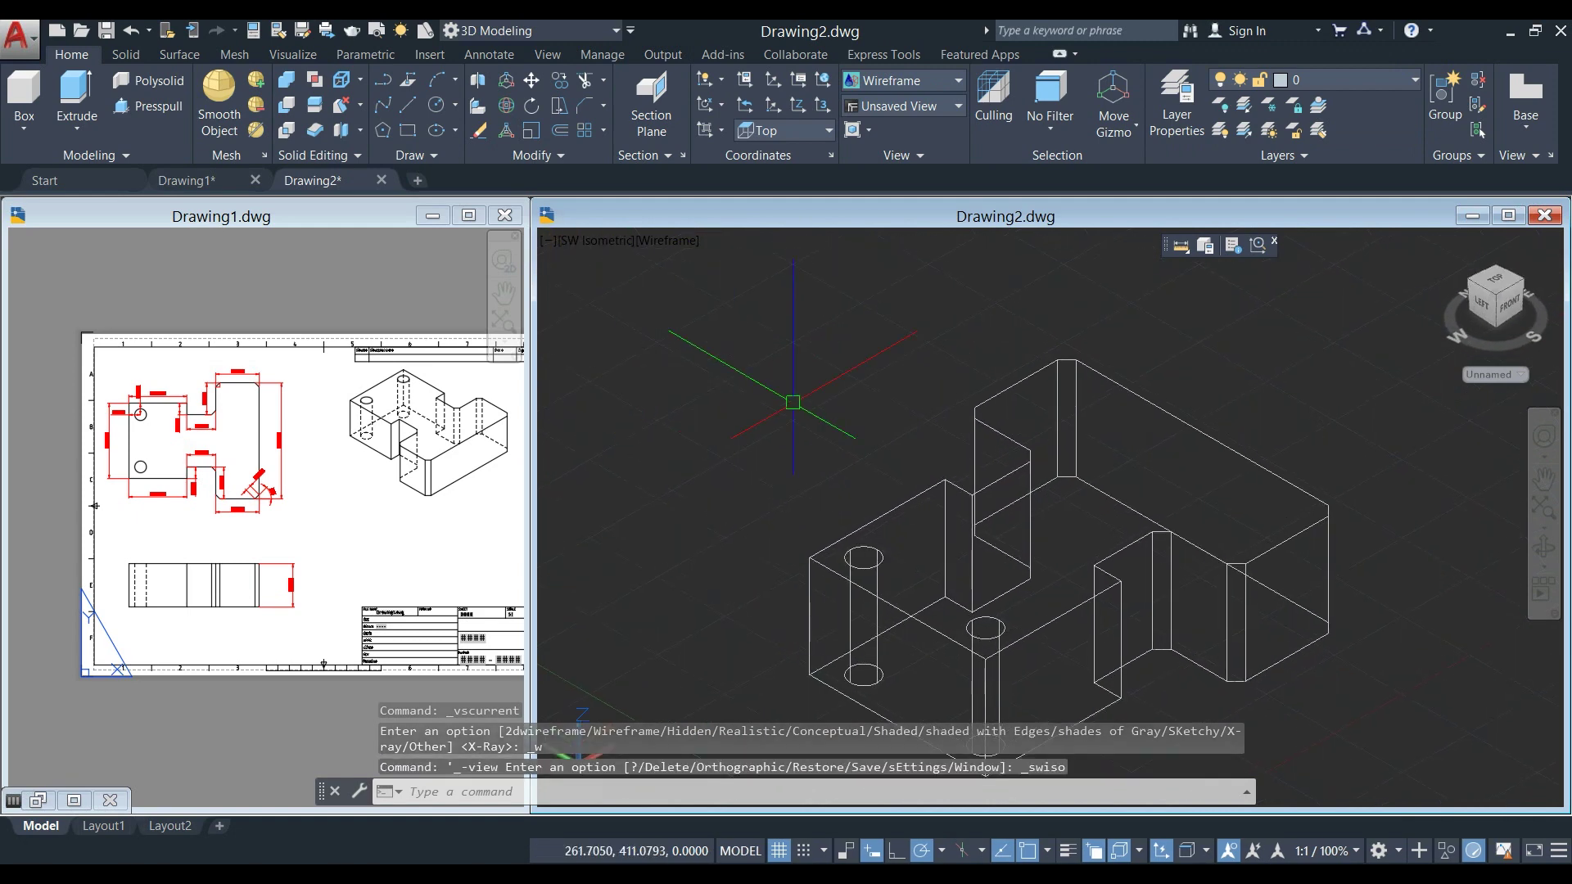
middle_click_drag(948, 449, 818, 394)
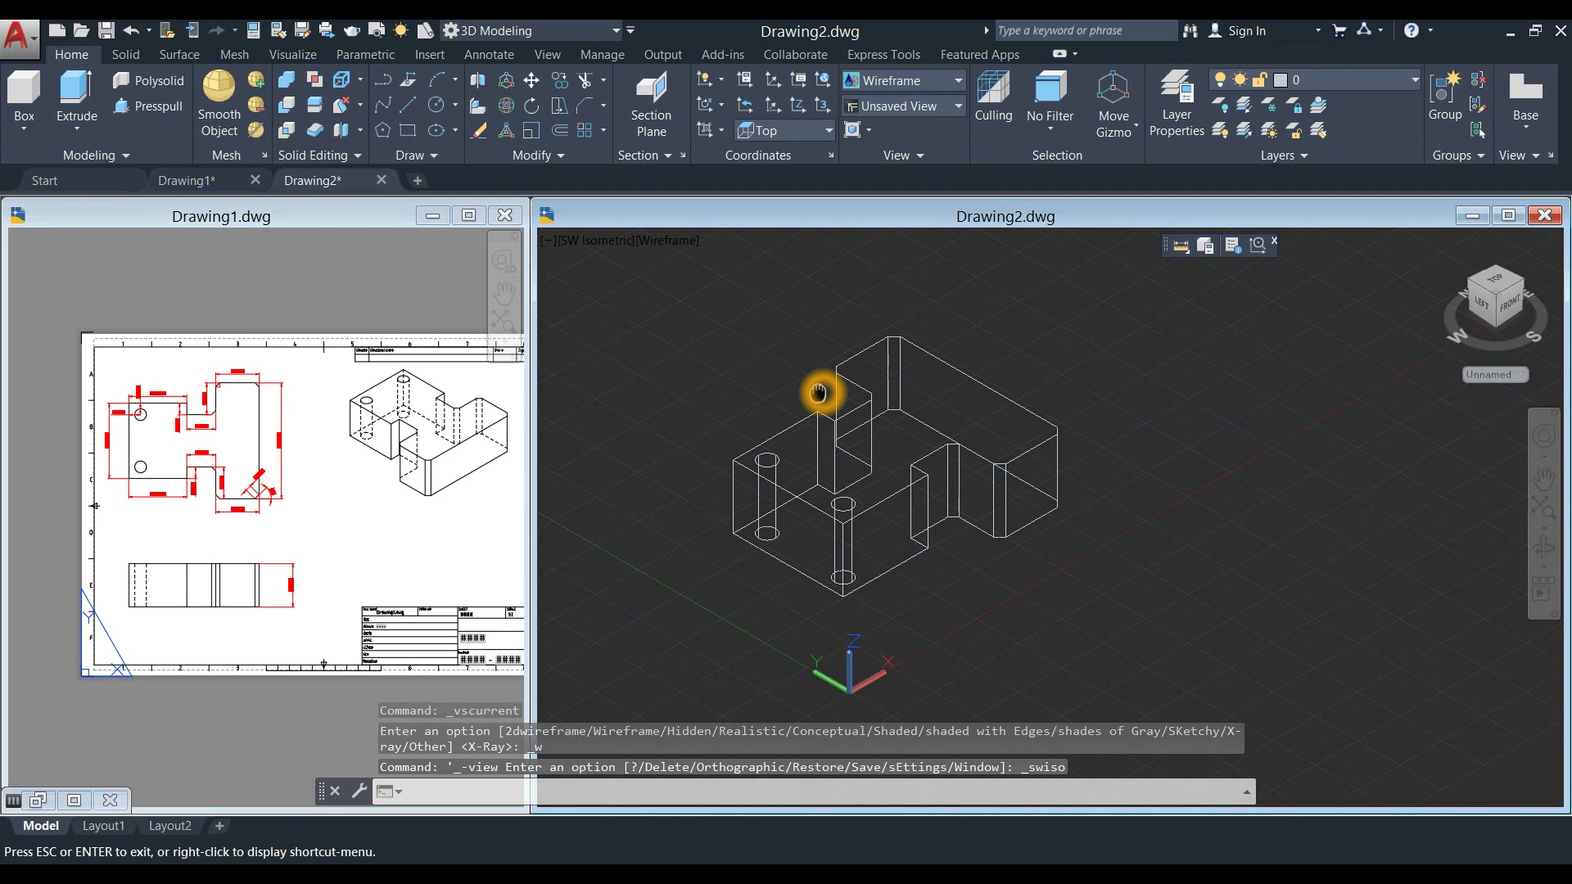
middle_click_drag(819, 394, 818, 394)
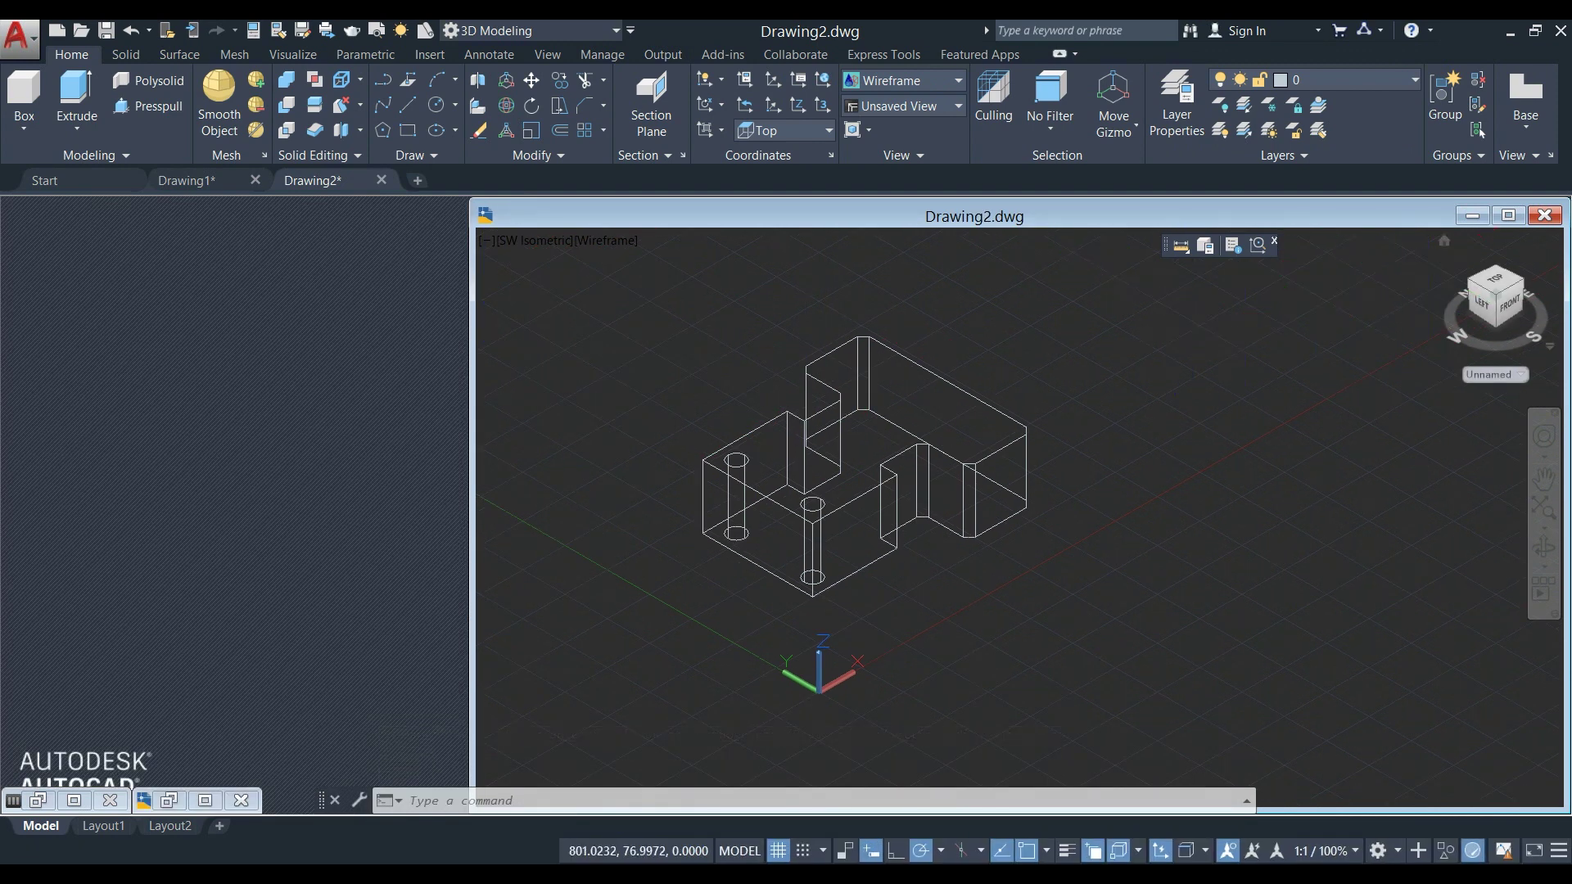
- Maximize the Drawing2 window and switch the plate model to the Top view
left_click(1508, 215)
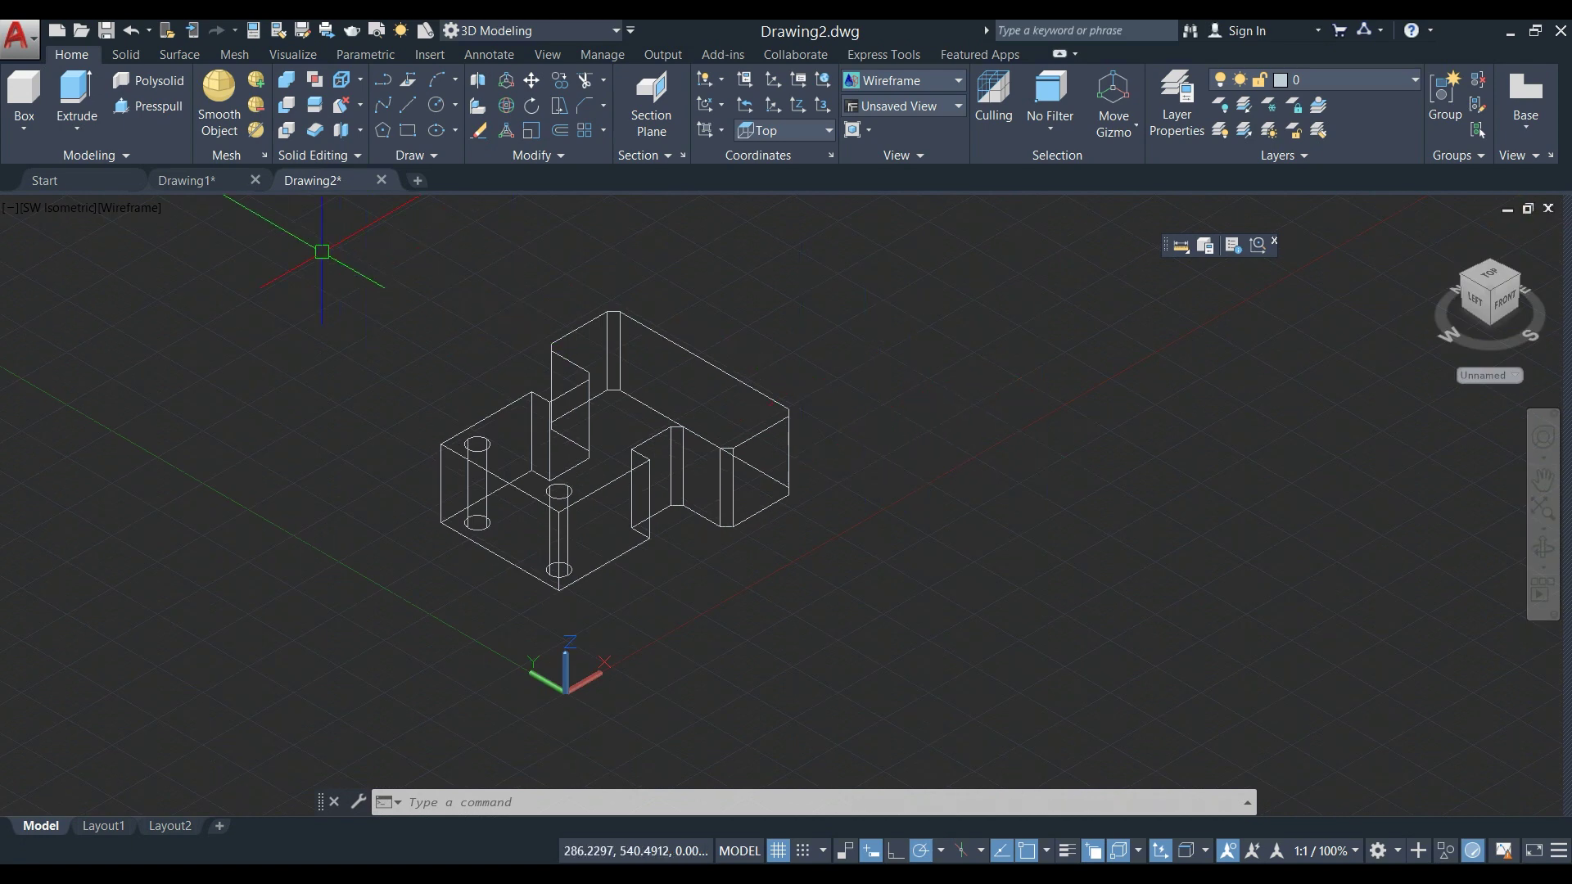
left_click(28, 210)
left_click(54, 246)
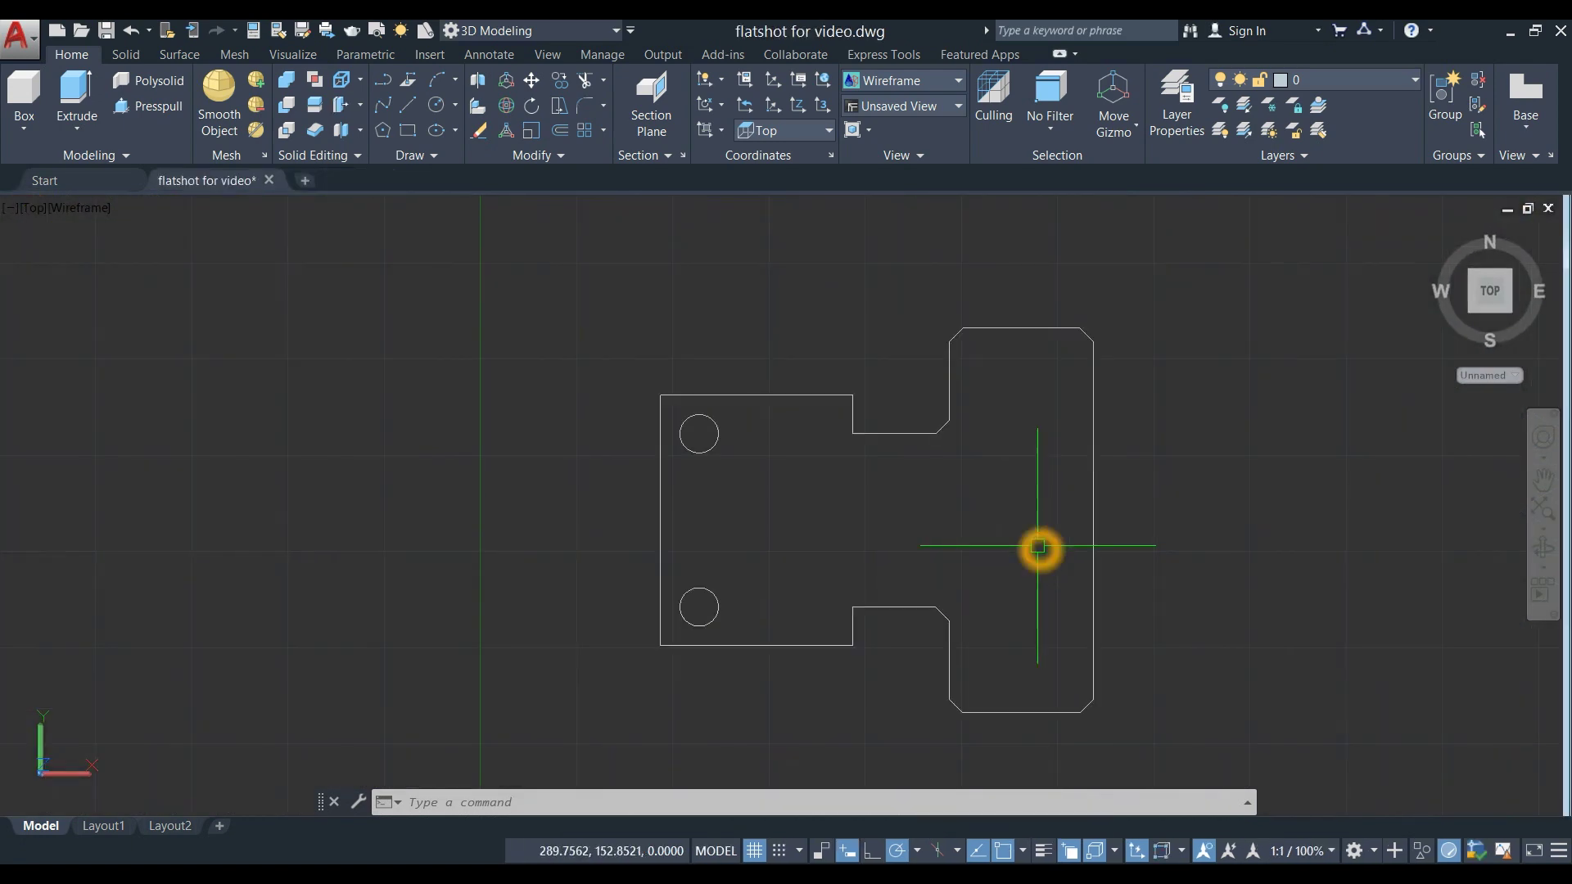
middle_click_drag(1038, 551, 840, 498)
key("Escape")
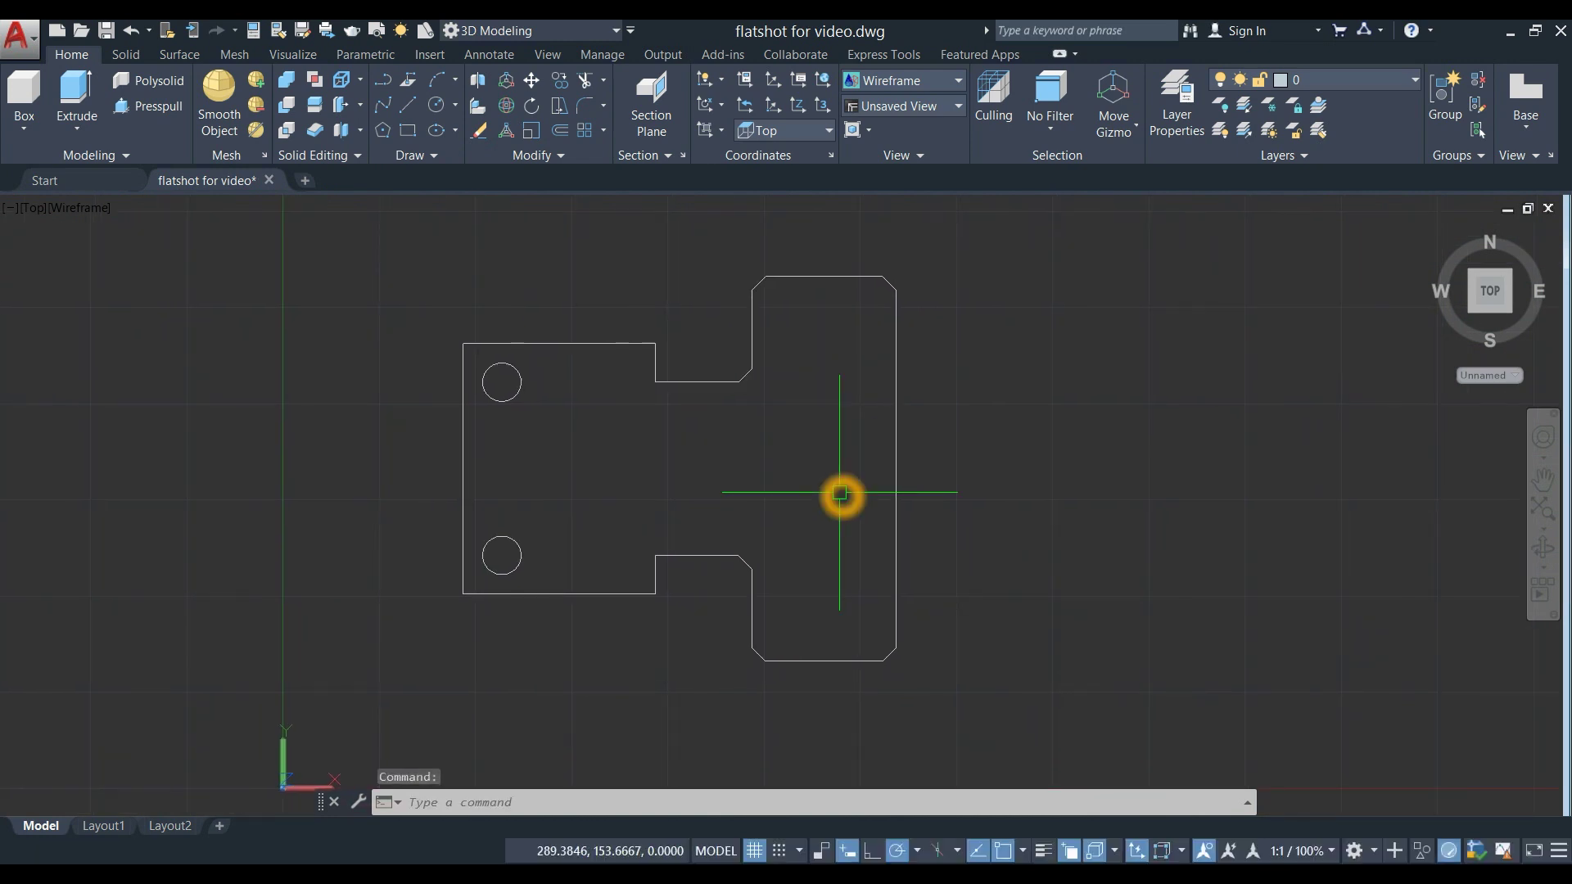
- Create a Flatshot of the top view as a new block, with obscured lines shown in the ACAD_ISO02W100 linetype
type("FLATSHOT")
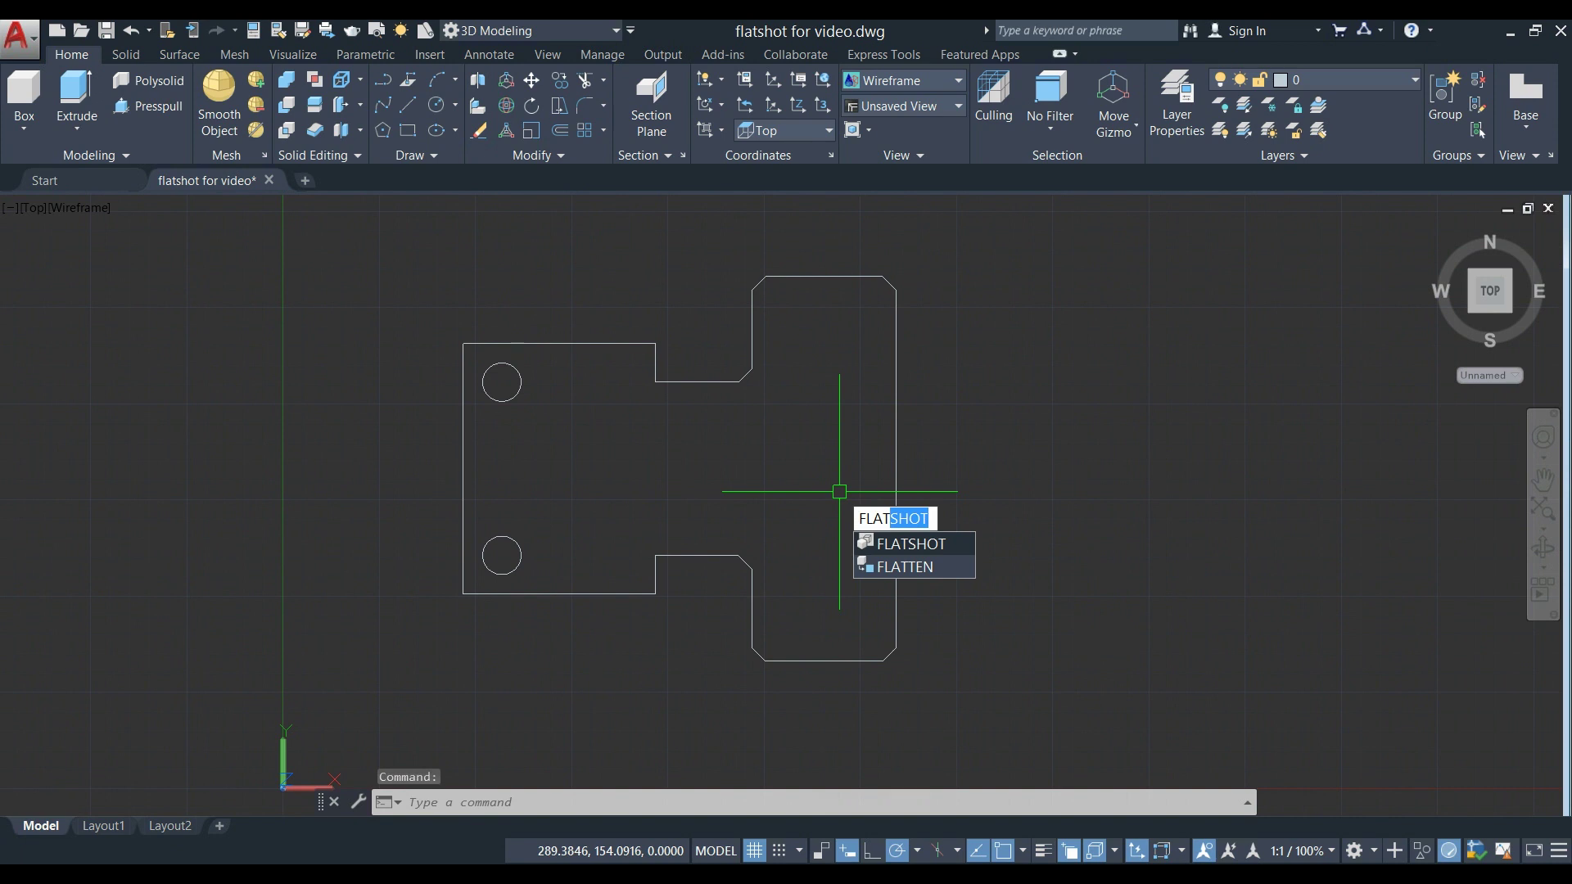
left_click(960, 544)
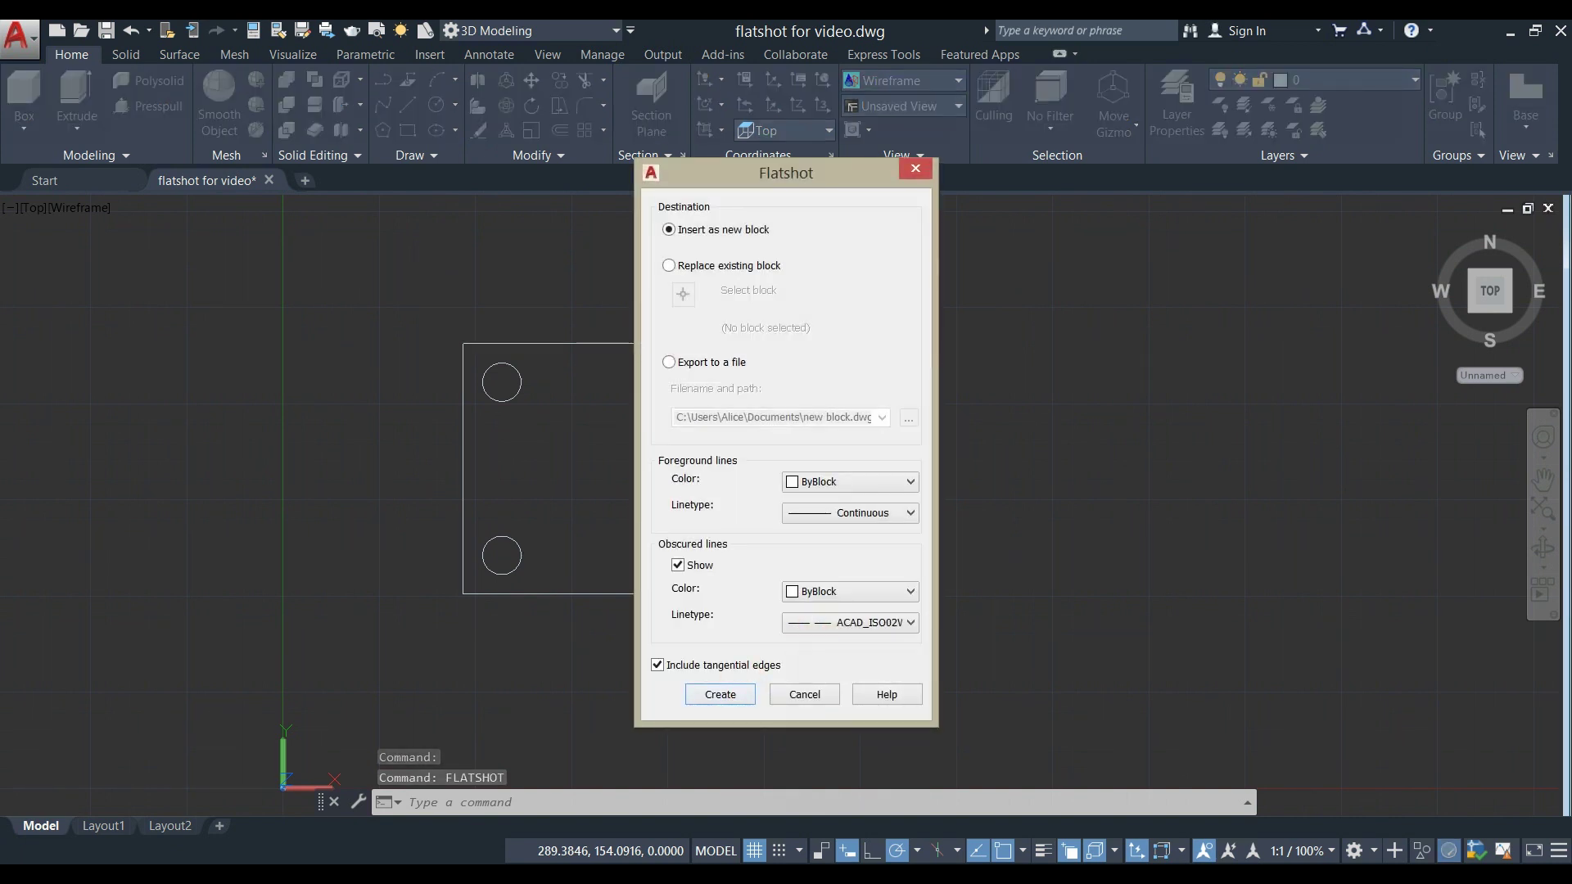
left_click(911, 622)
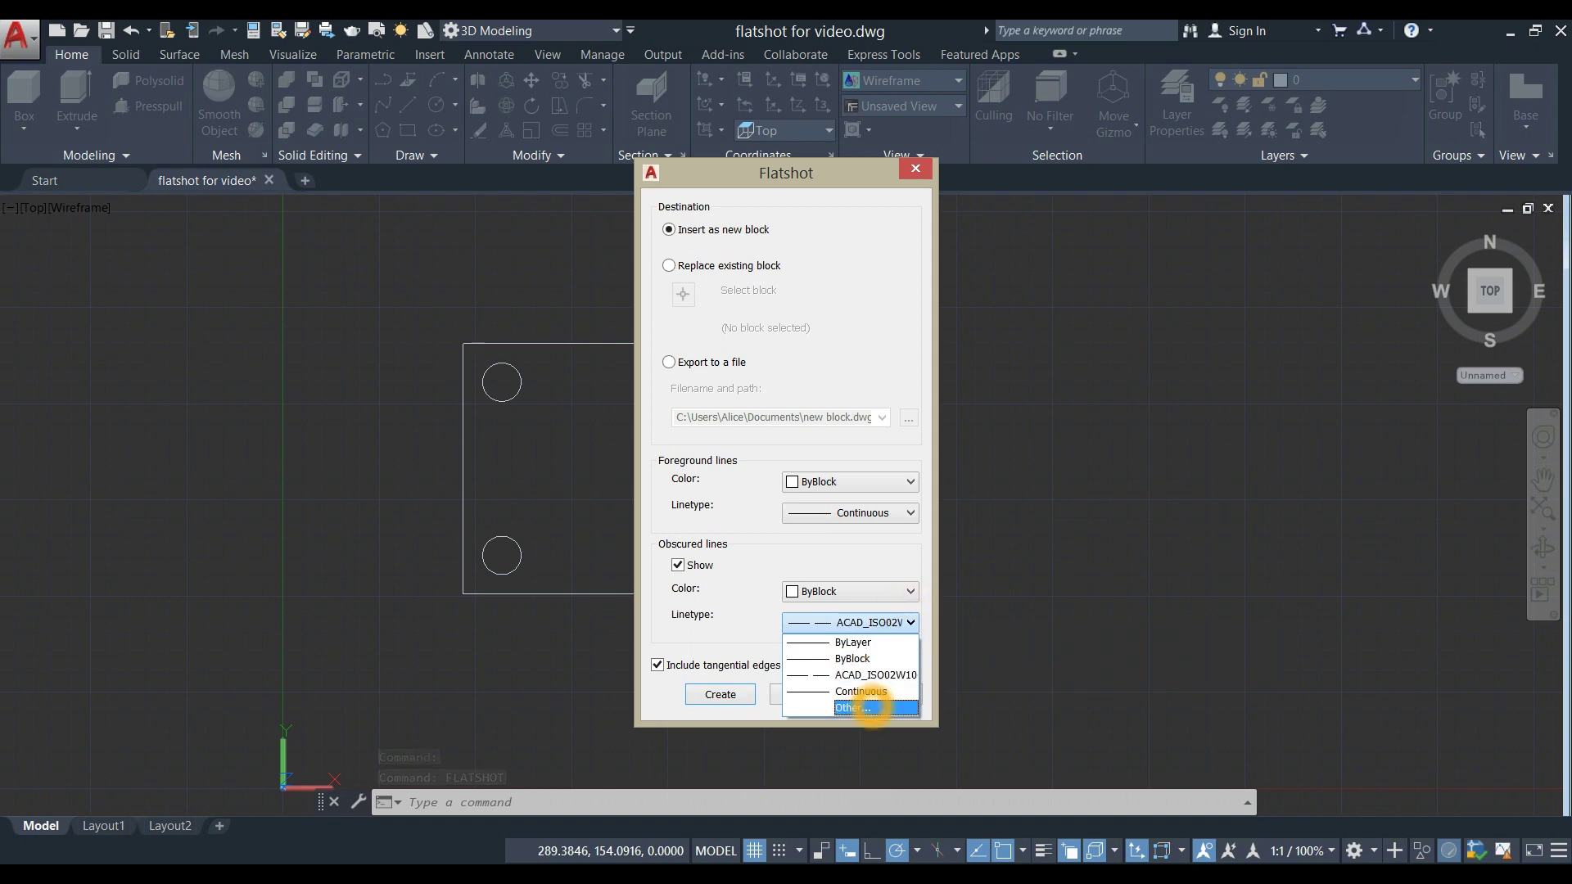
left_click(870, 709)
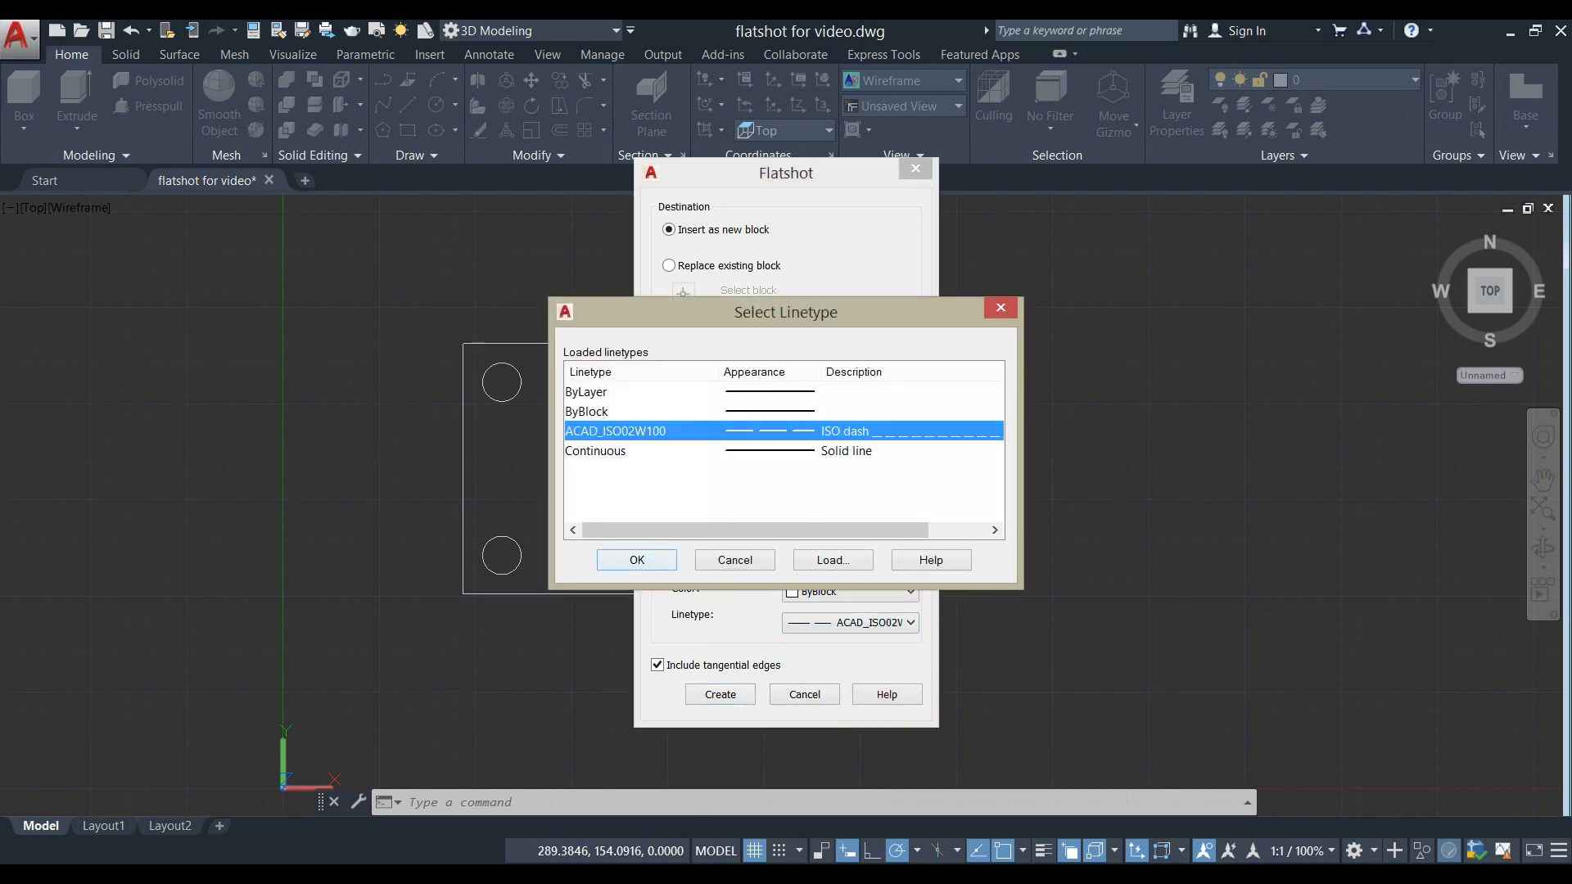
left_click(832, 561)
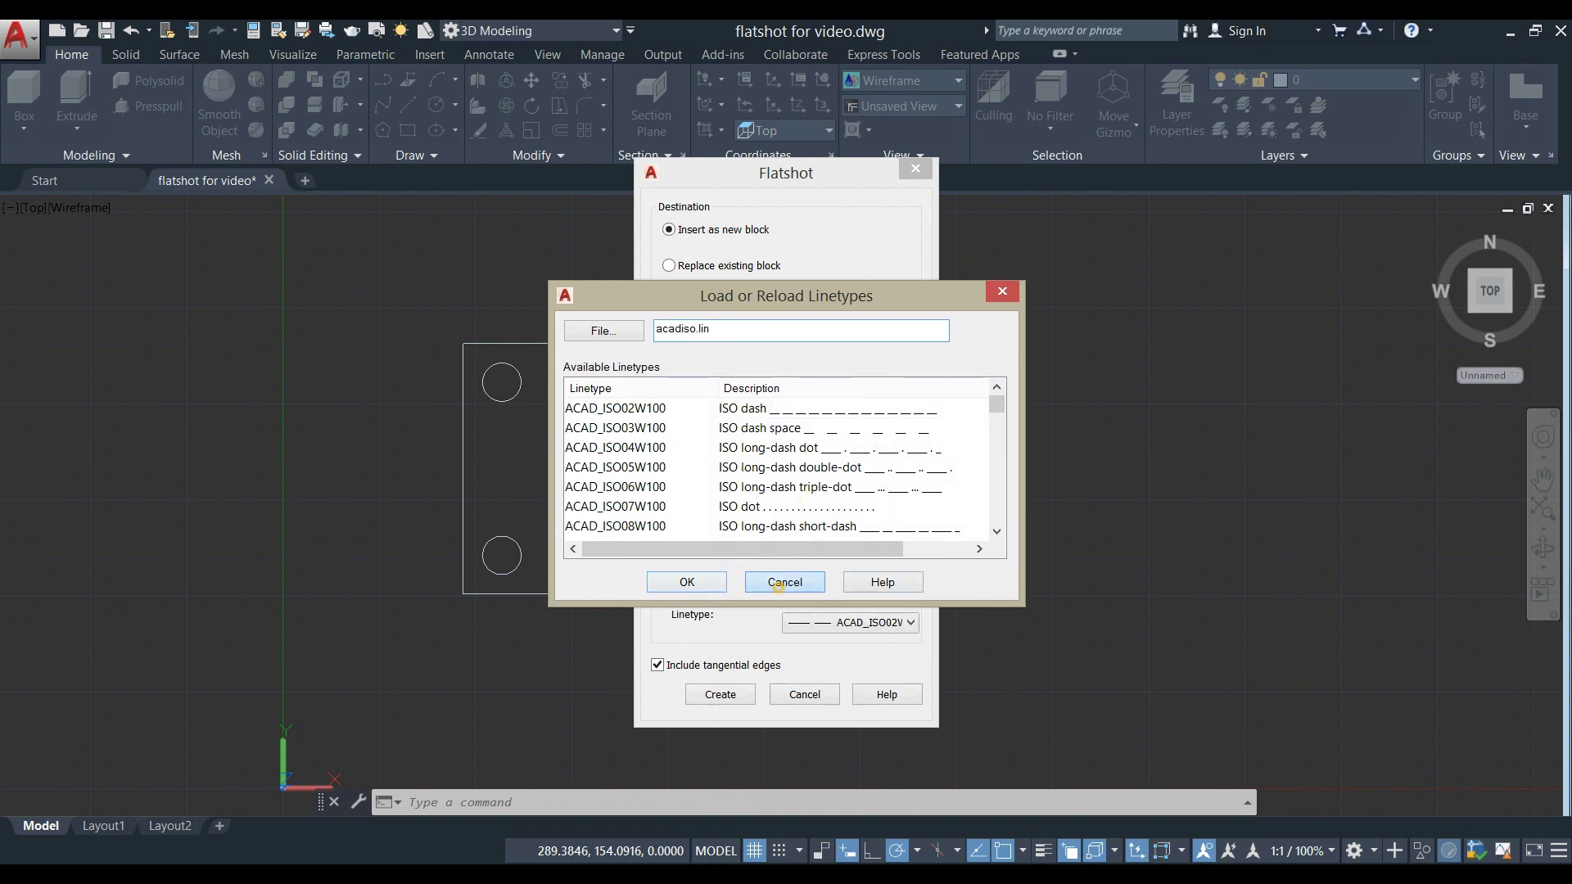
left_click(772, 586)
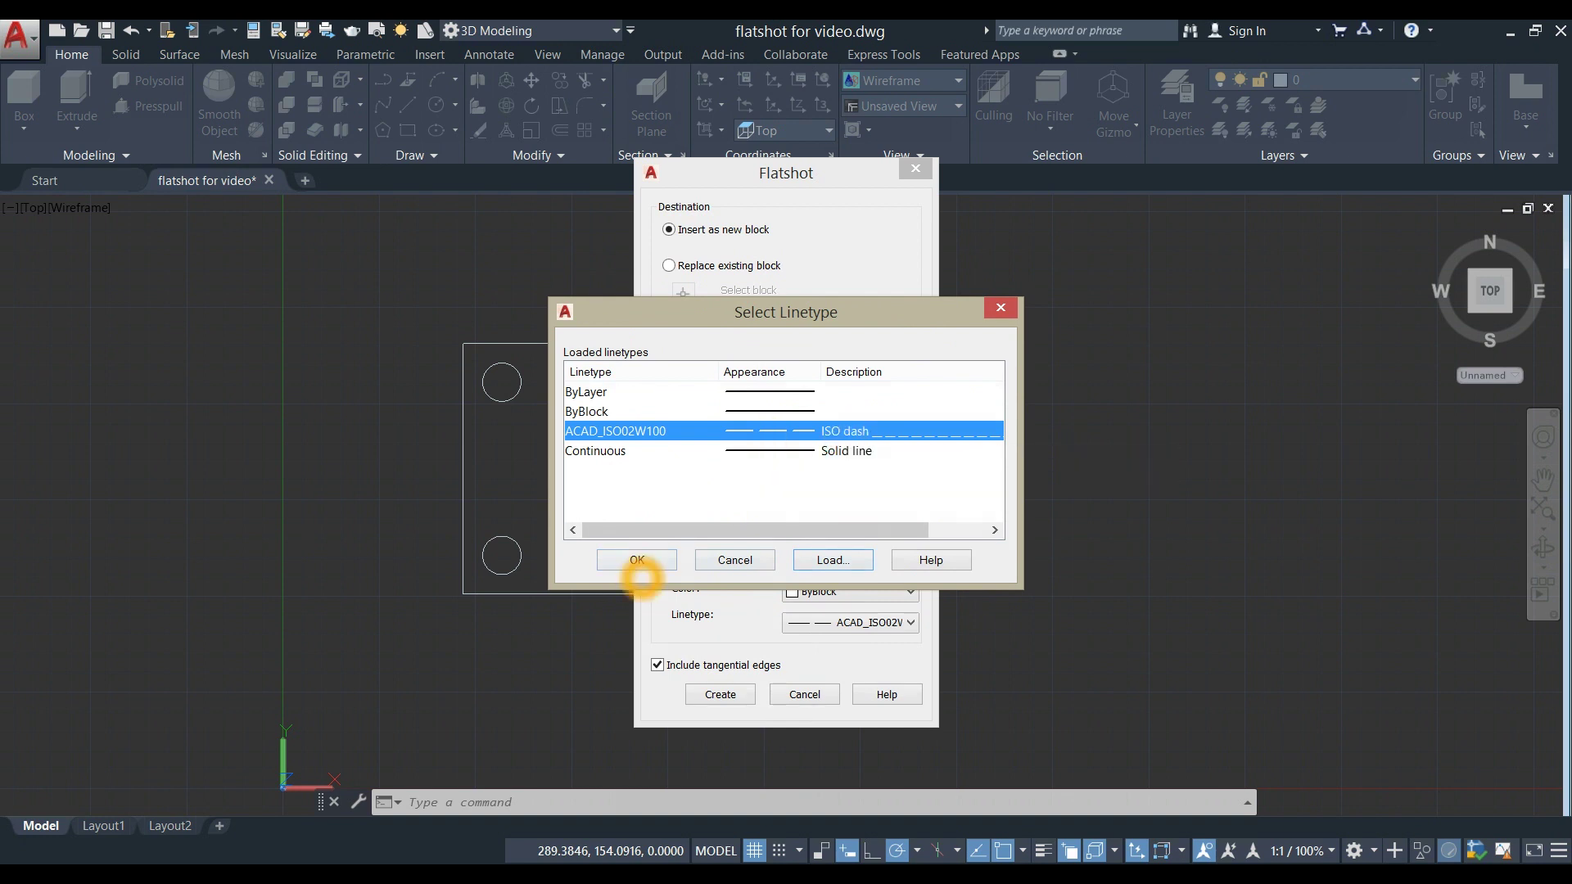
left_click(638, 560)
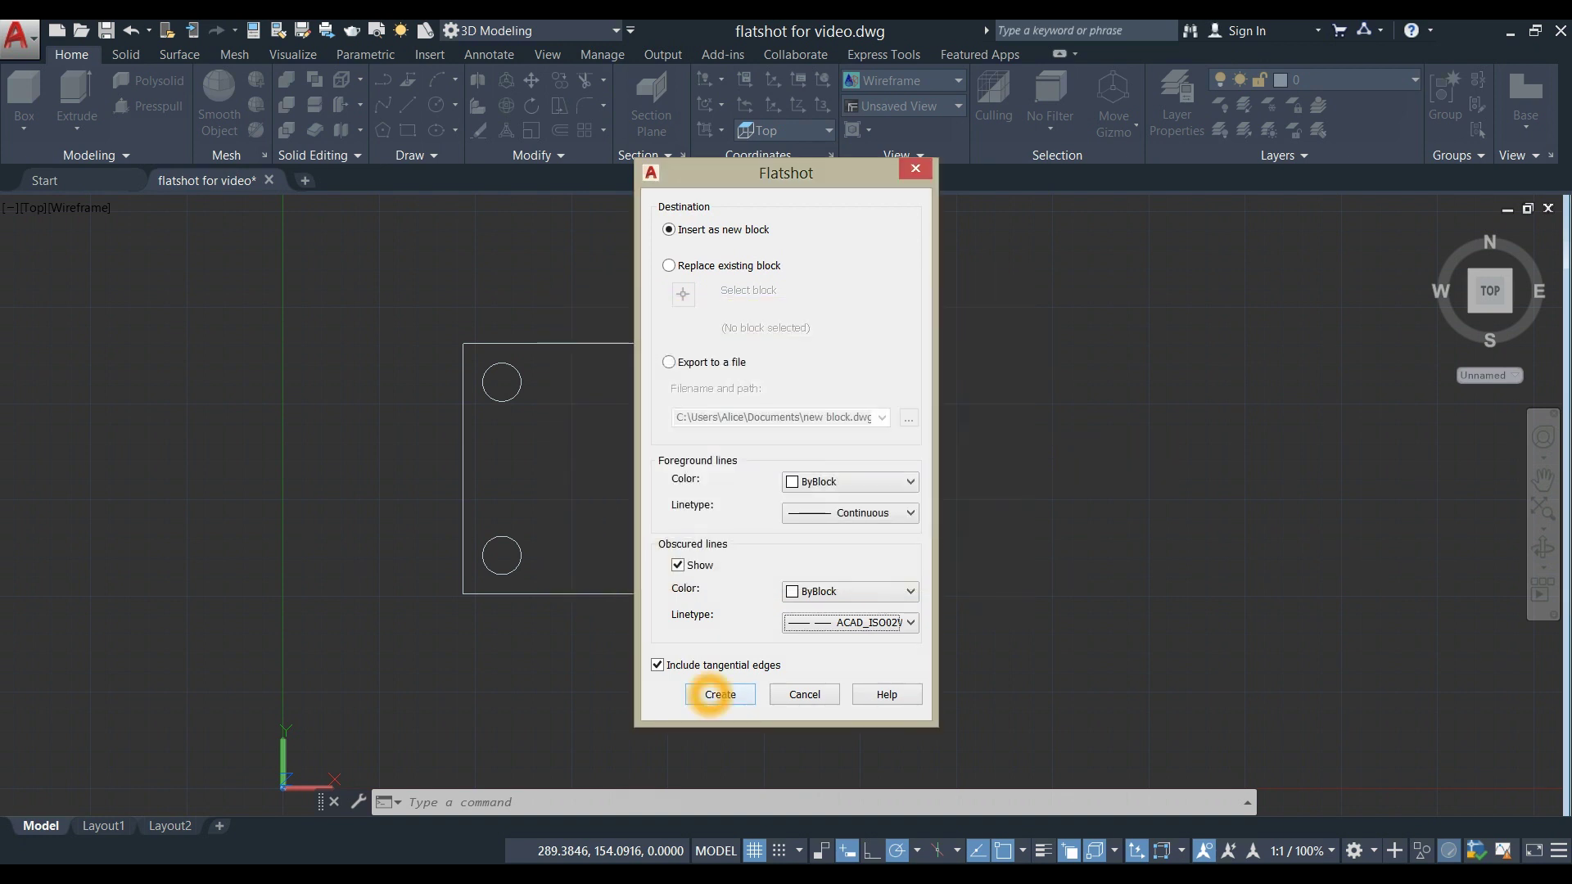
left_click(719, 695)
- Insert the top-view flatshot block beside the plate, on its right, with scale factor 1 and rotation angle 0
scroll(902, 594, "down", 2)
middle_click_drag(902, 590, 623, 551)
scroll(650, 598, "up", 4)
scroll(652, 632, "down", 6)
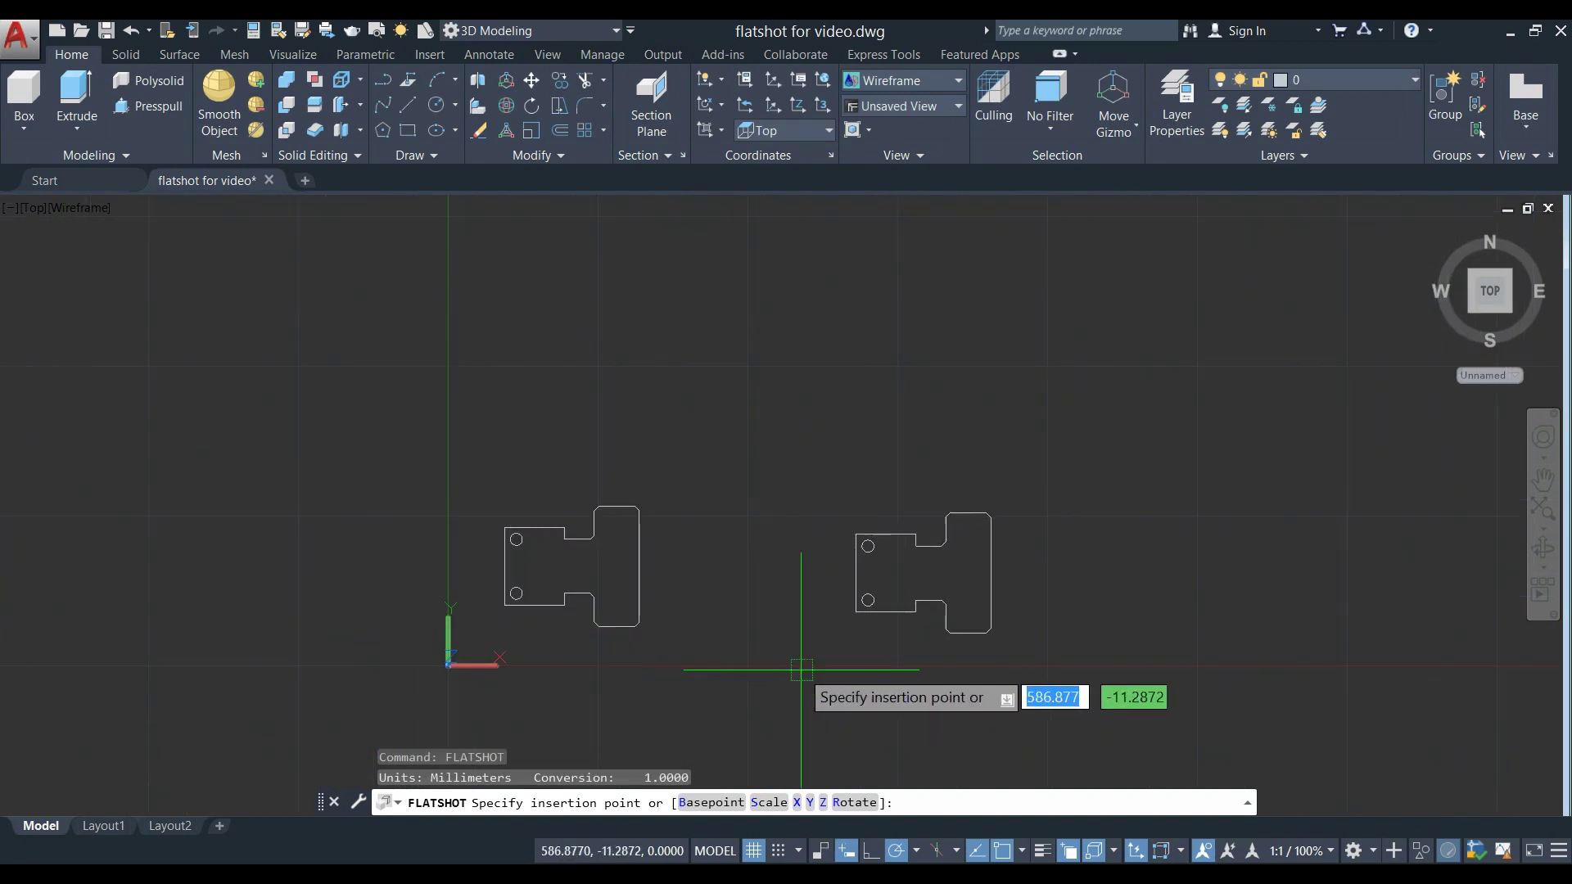
left_click(804, 667)
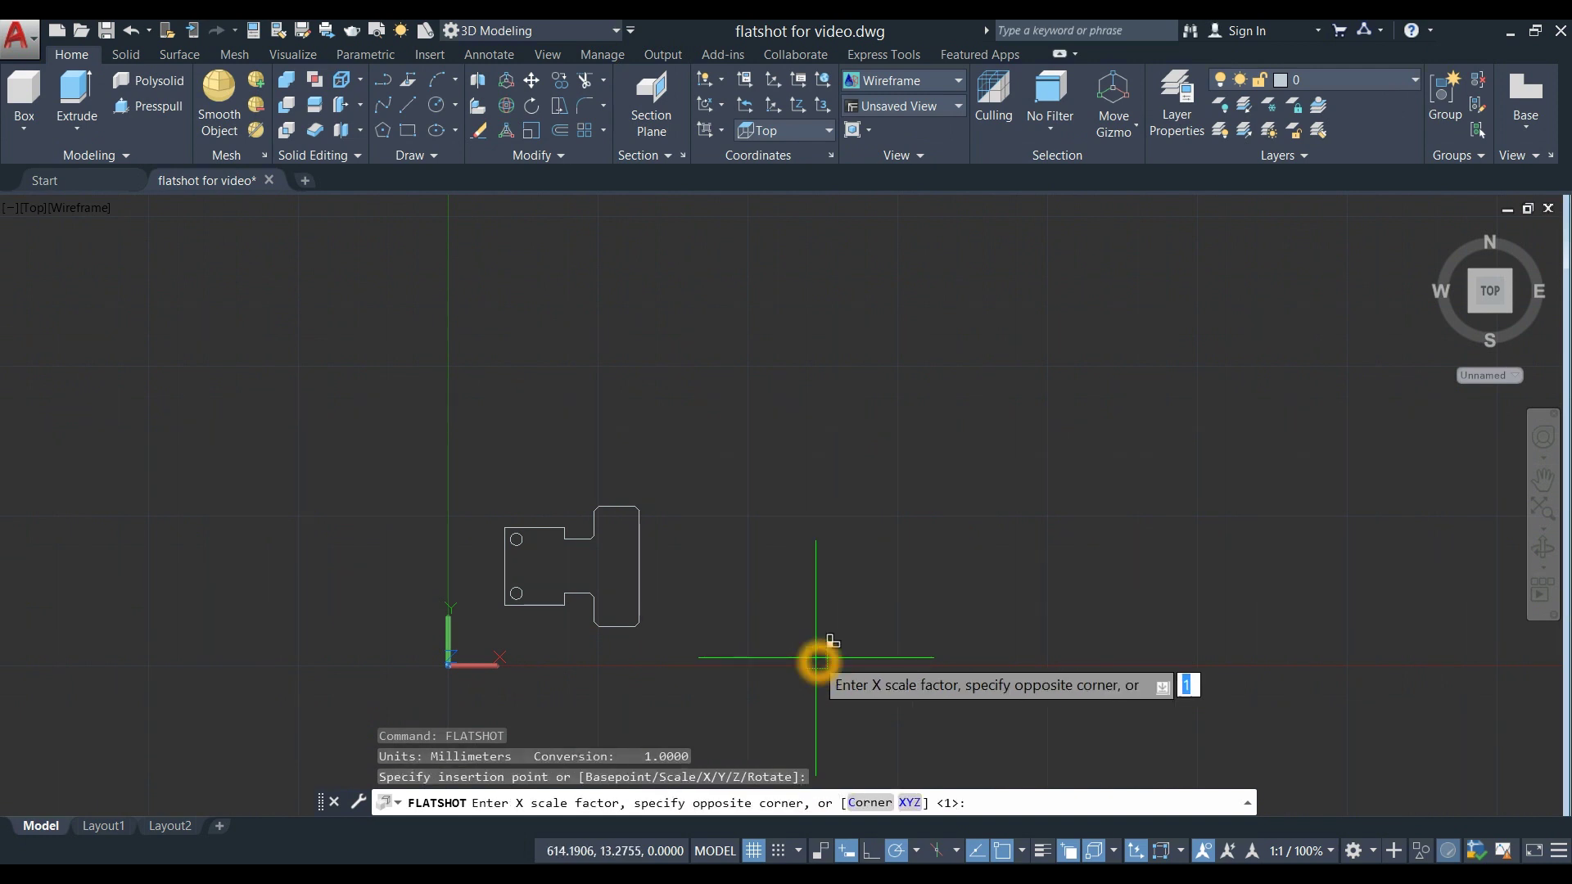
key("Return")
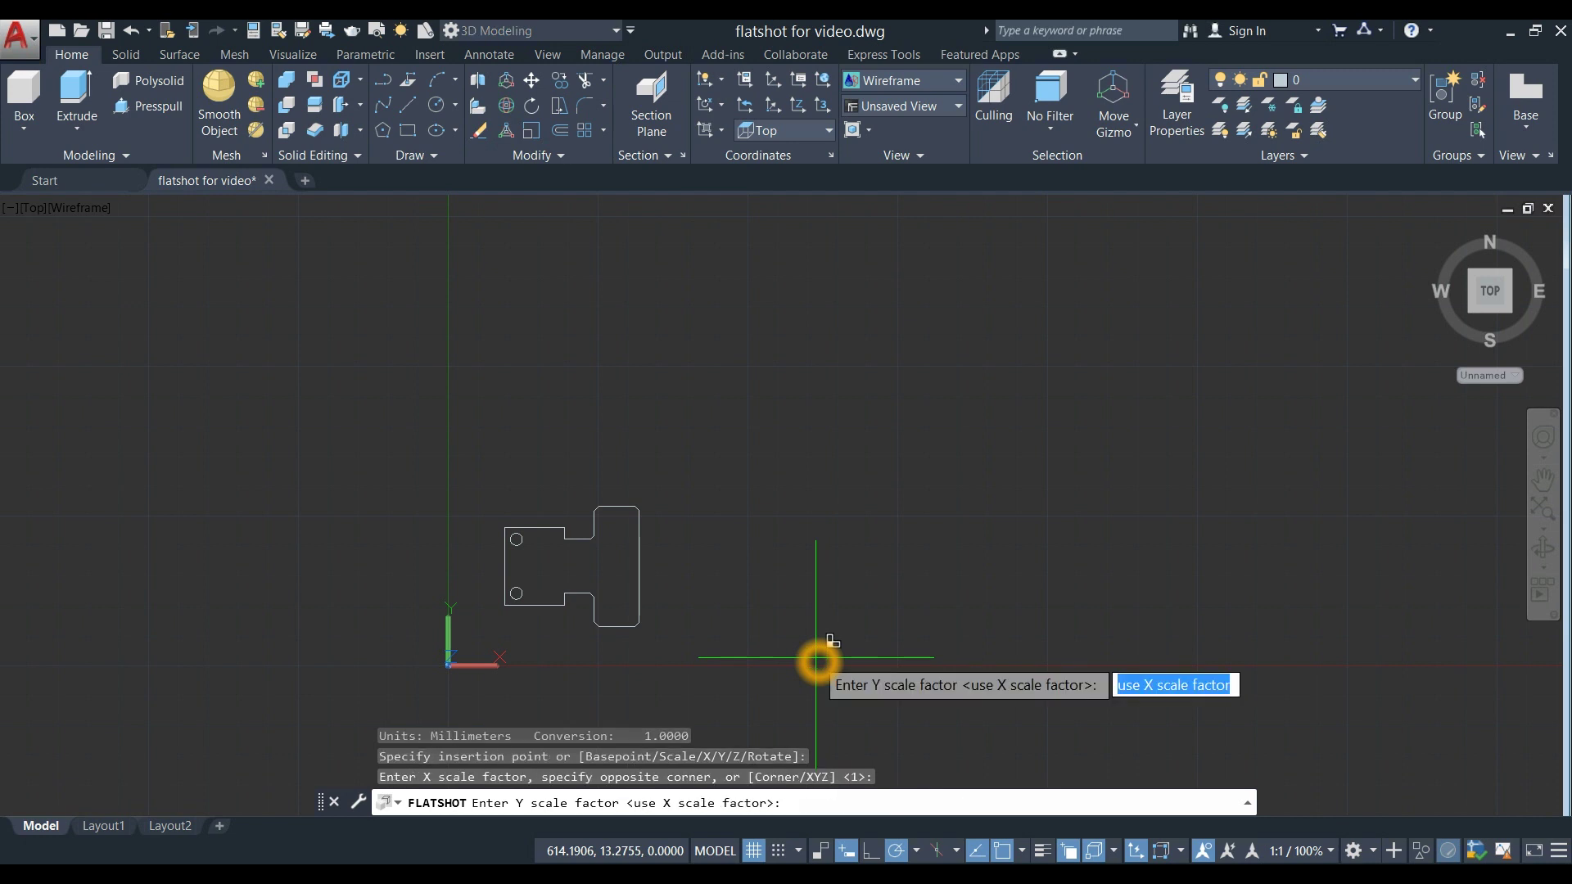
key("Return")
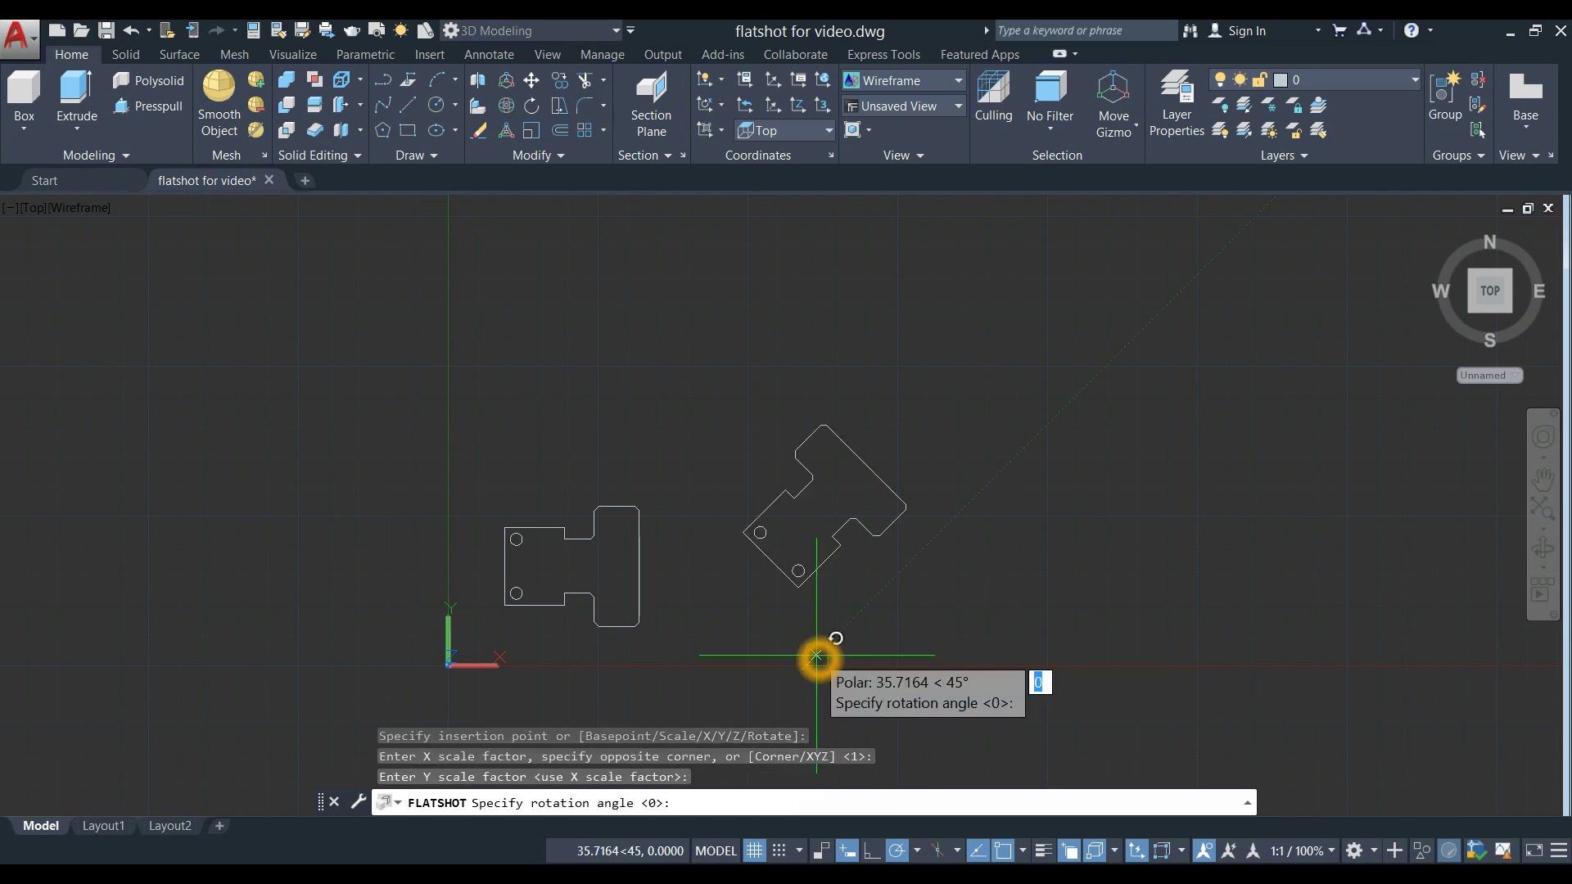
key("Return")
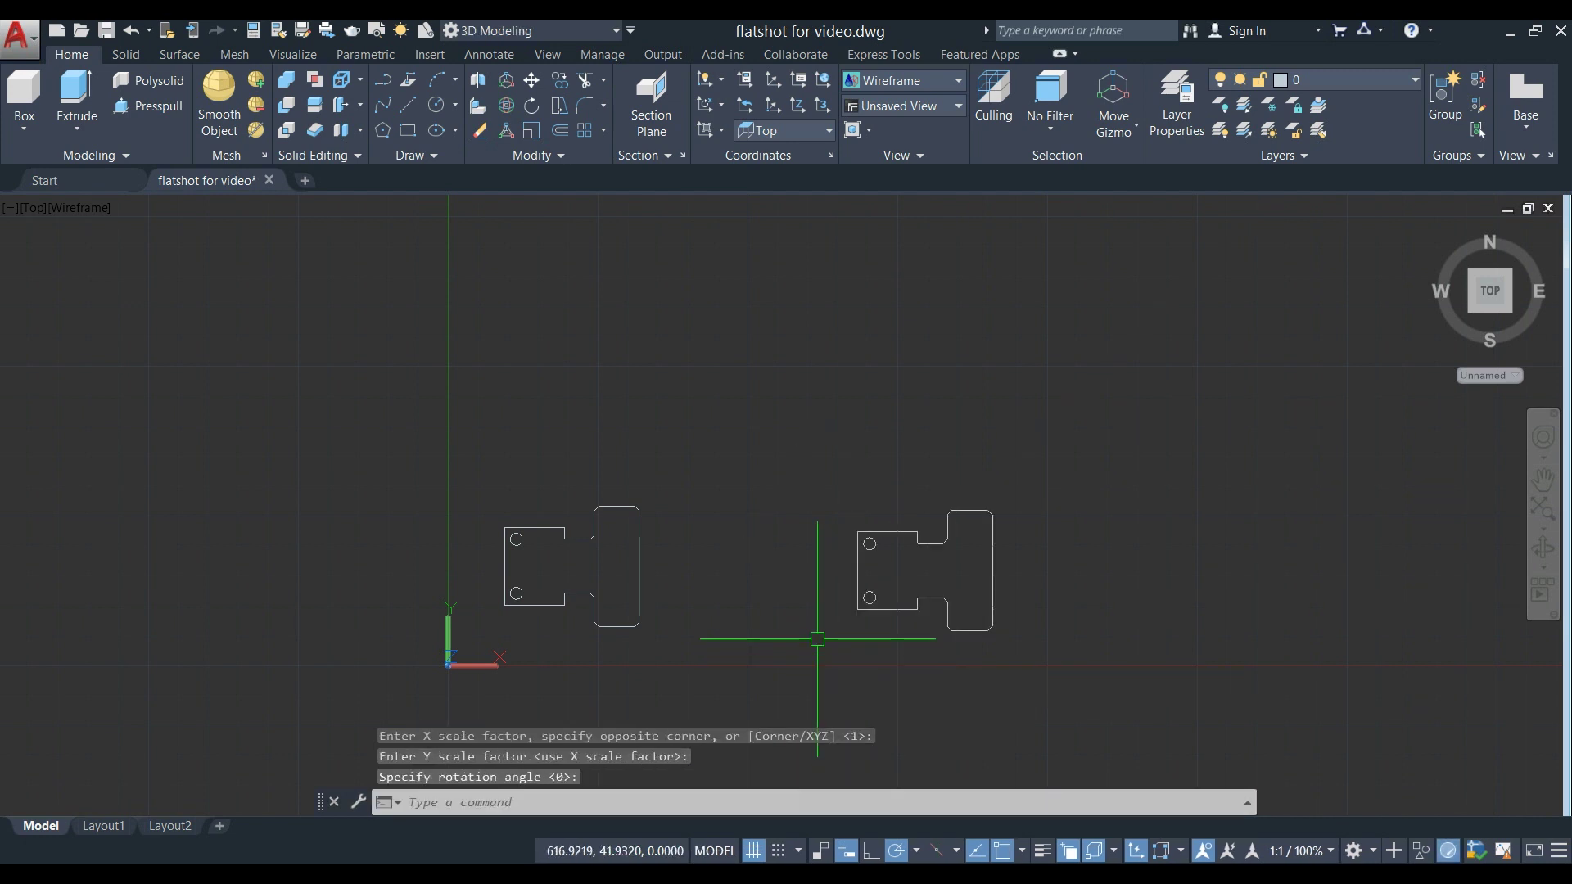
middle_click_drag(843, 637, 772, 615)
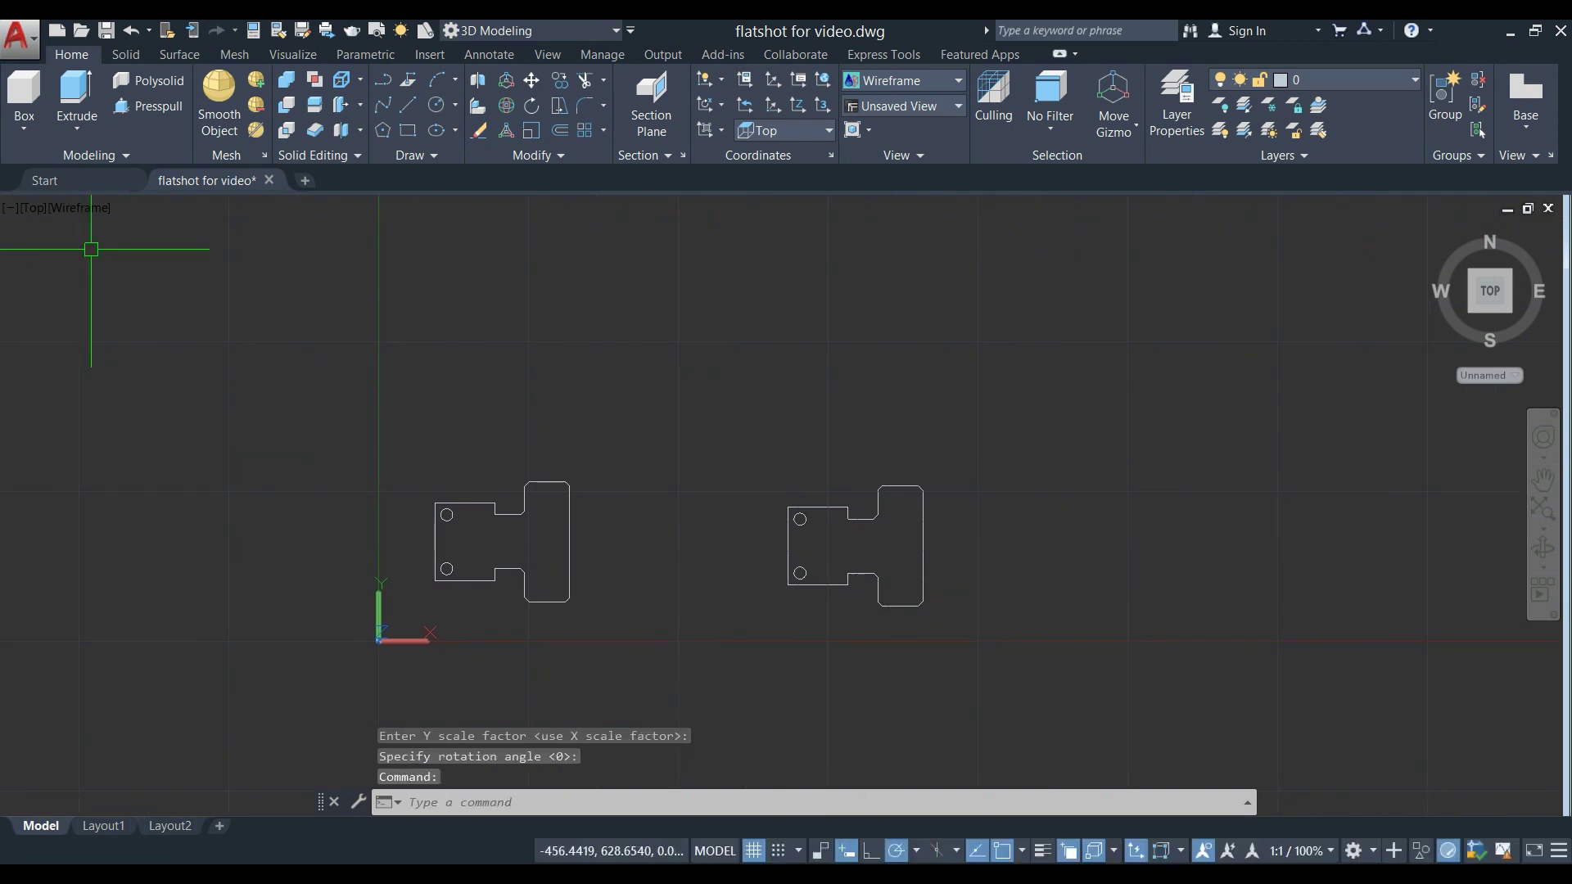
- Switch the plate model to the Front view with empty space beside the solid
left_click(43, 213)
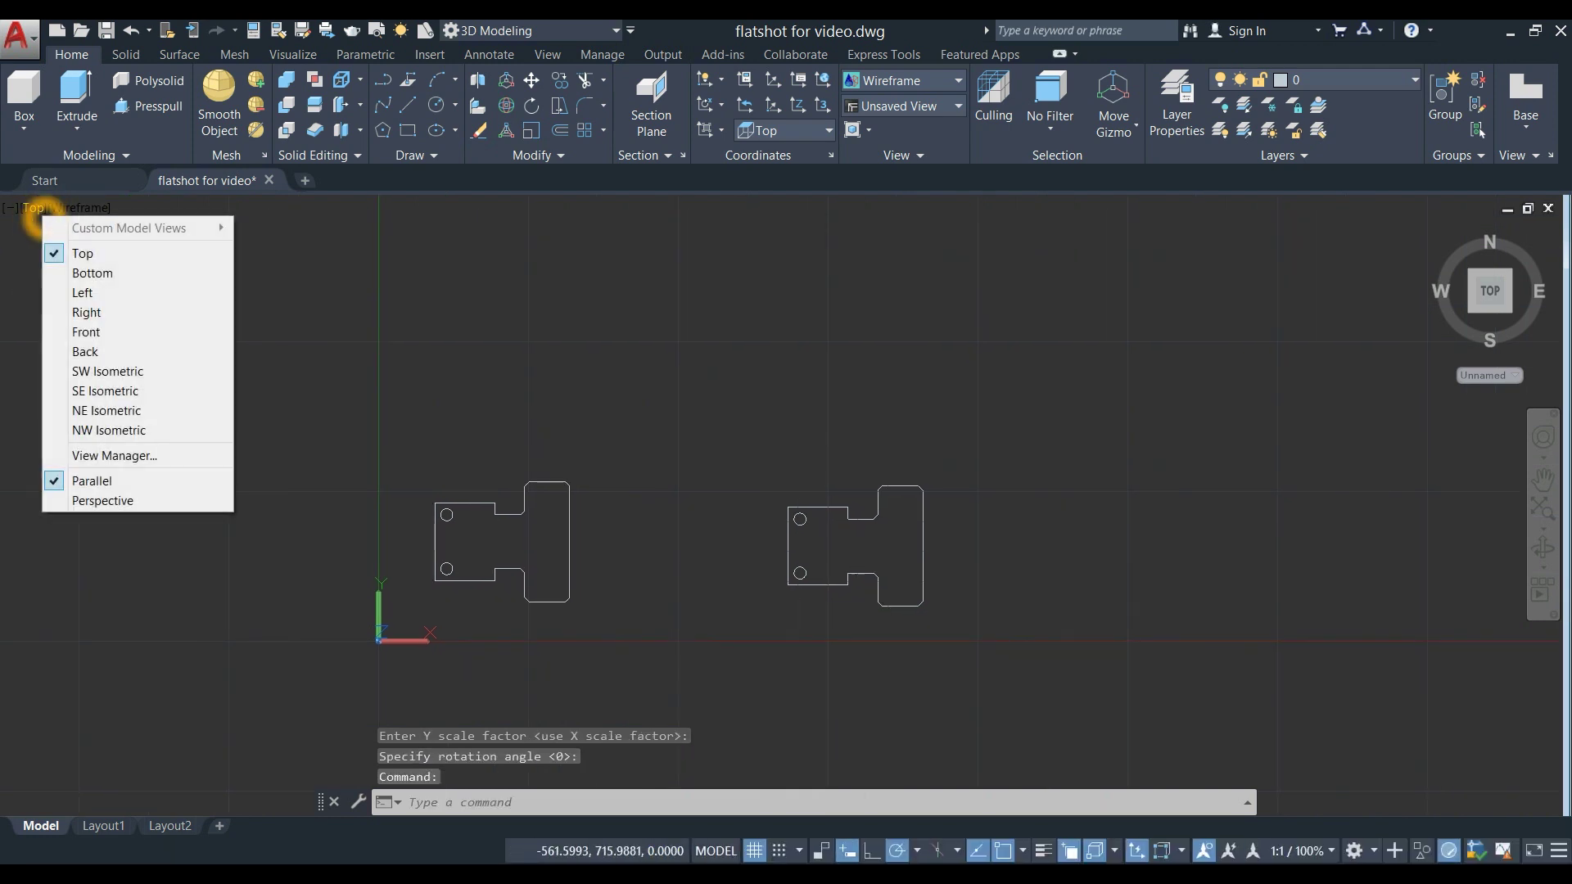
left_click(86, 331)
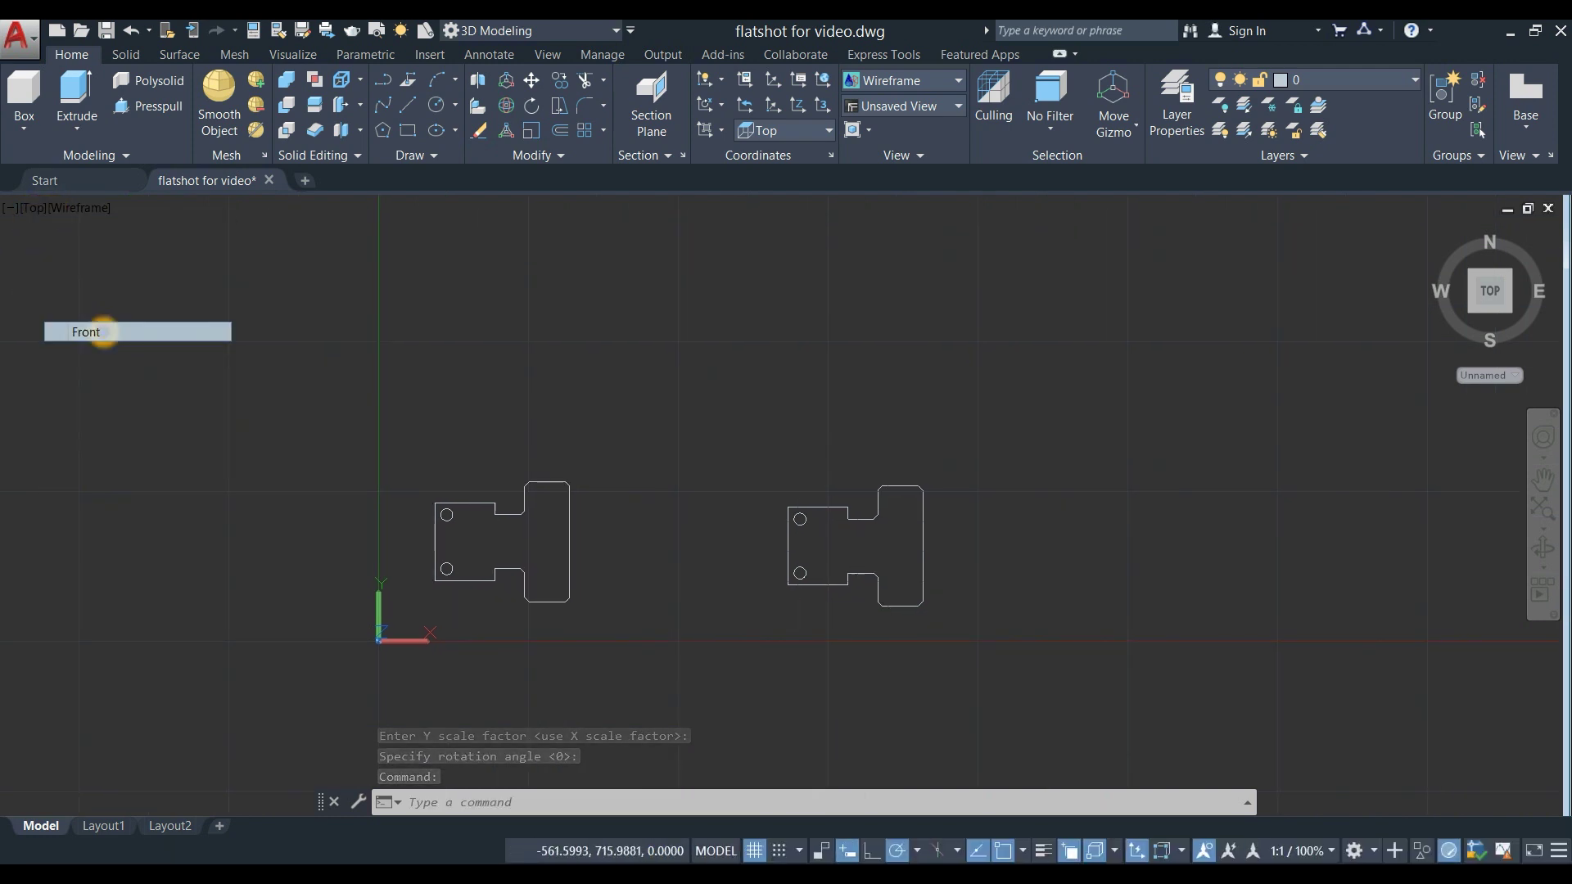
scroll(926, 488, "down", 4)
middle_click_drag(928, 490, 719, 477)
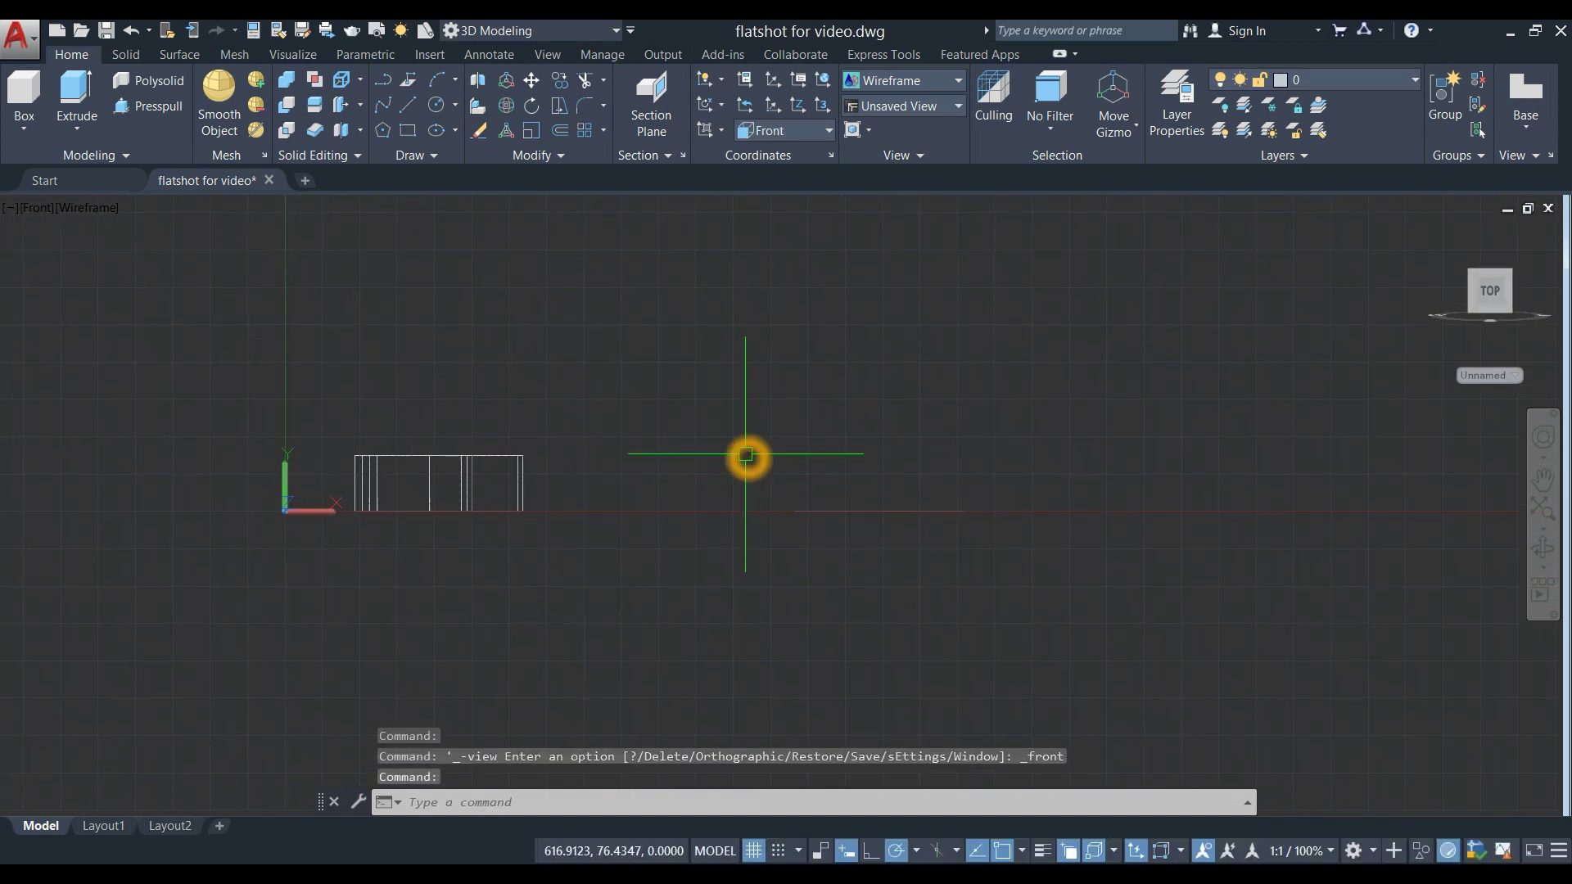
- Create a Flatshot of the front view as a new block, with obscured lines shown in the ACAD_ISO02W100 linetype
right_click(711, 401)
left_click(650, 379)
type("FL")
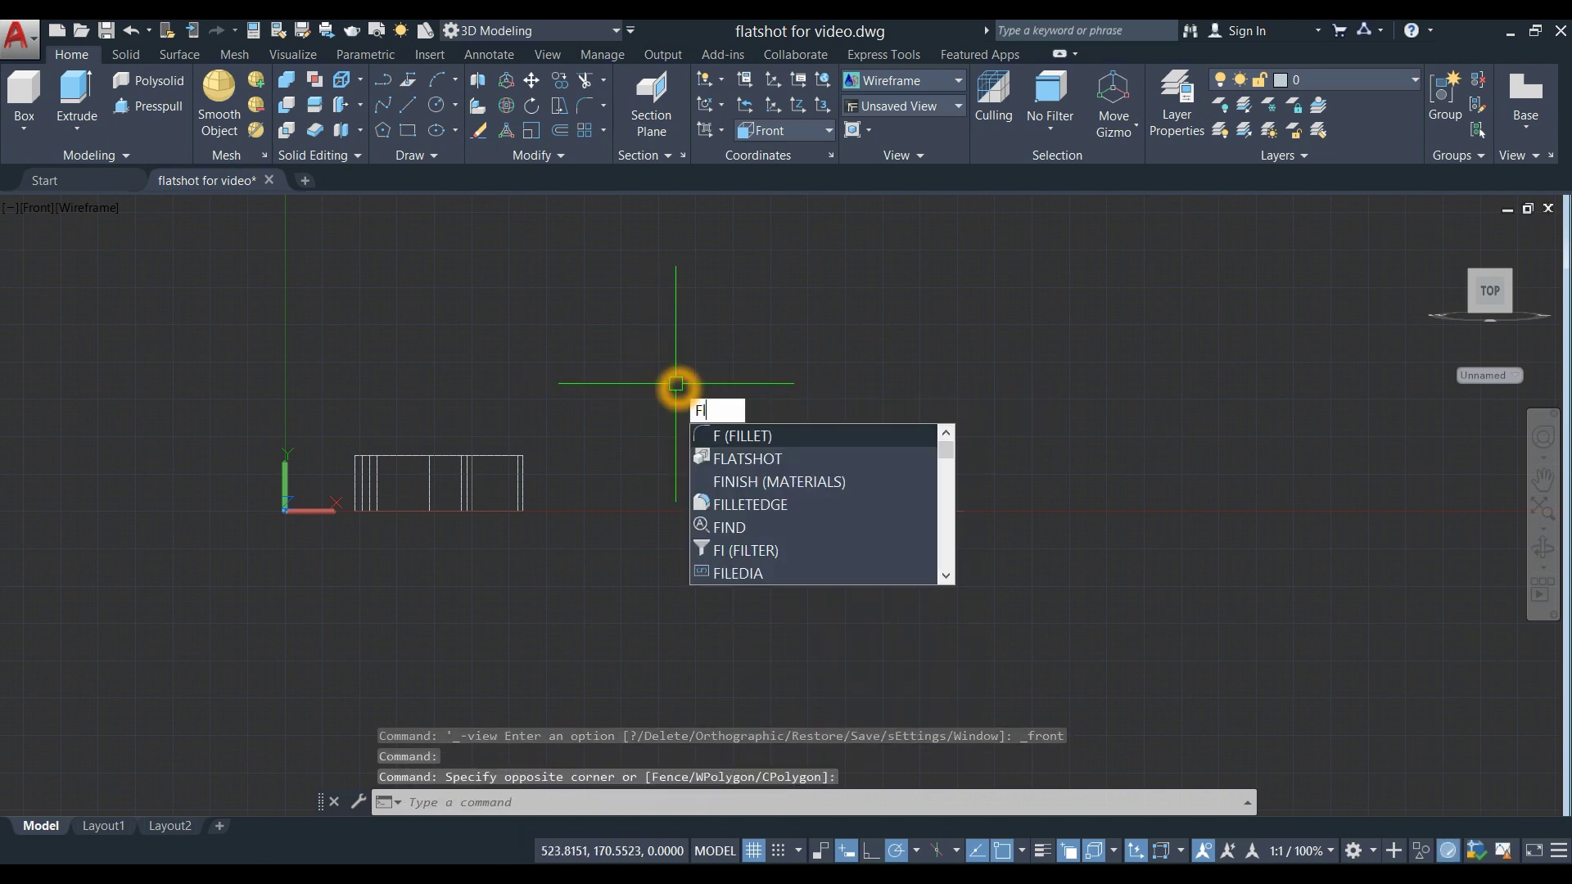
left_click(762, 436)
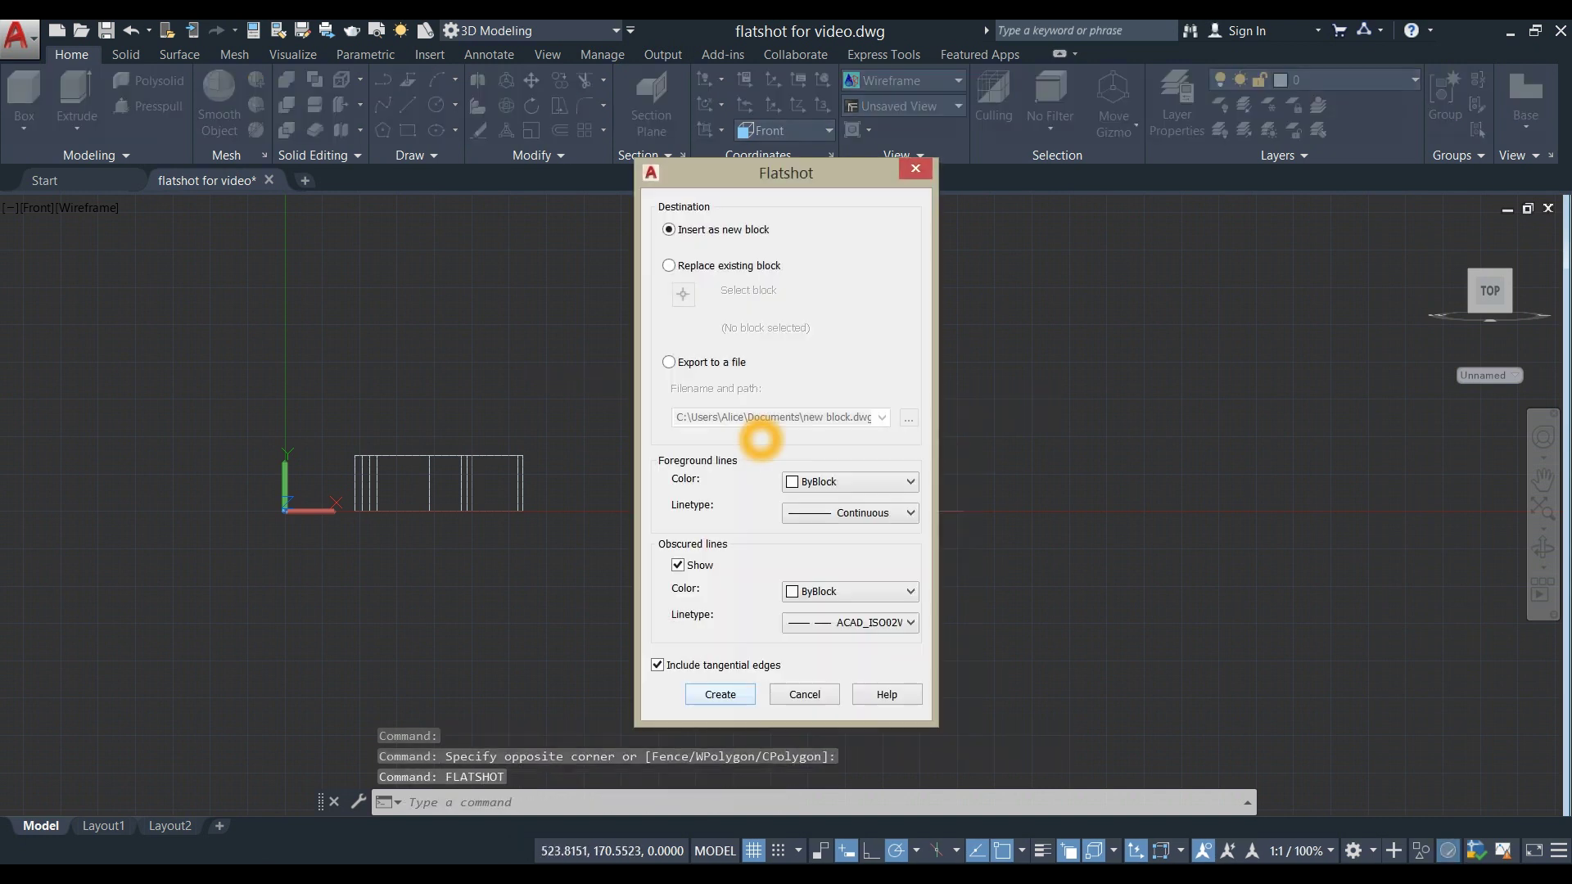
left_click(721, 694)
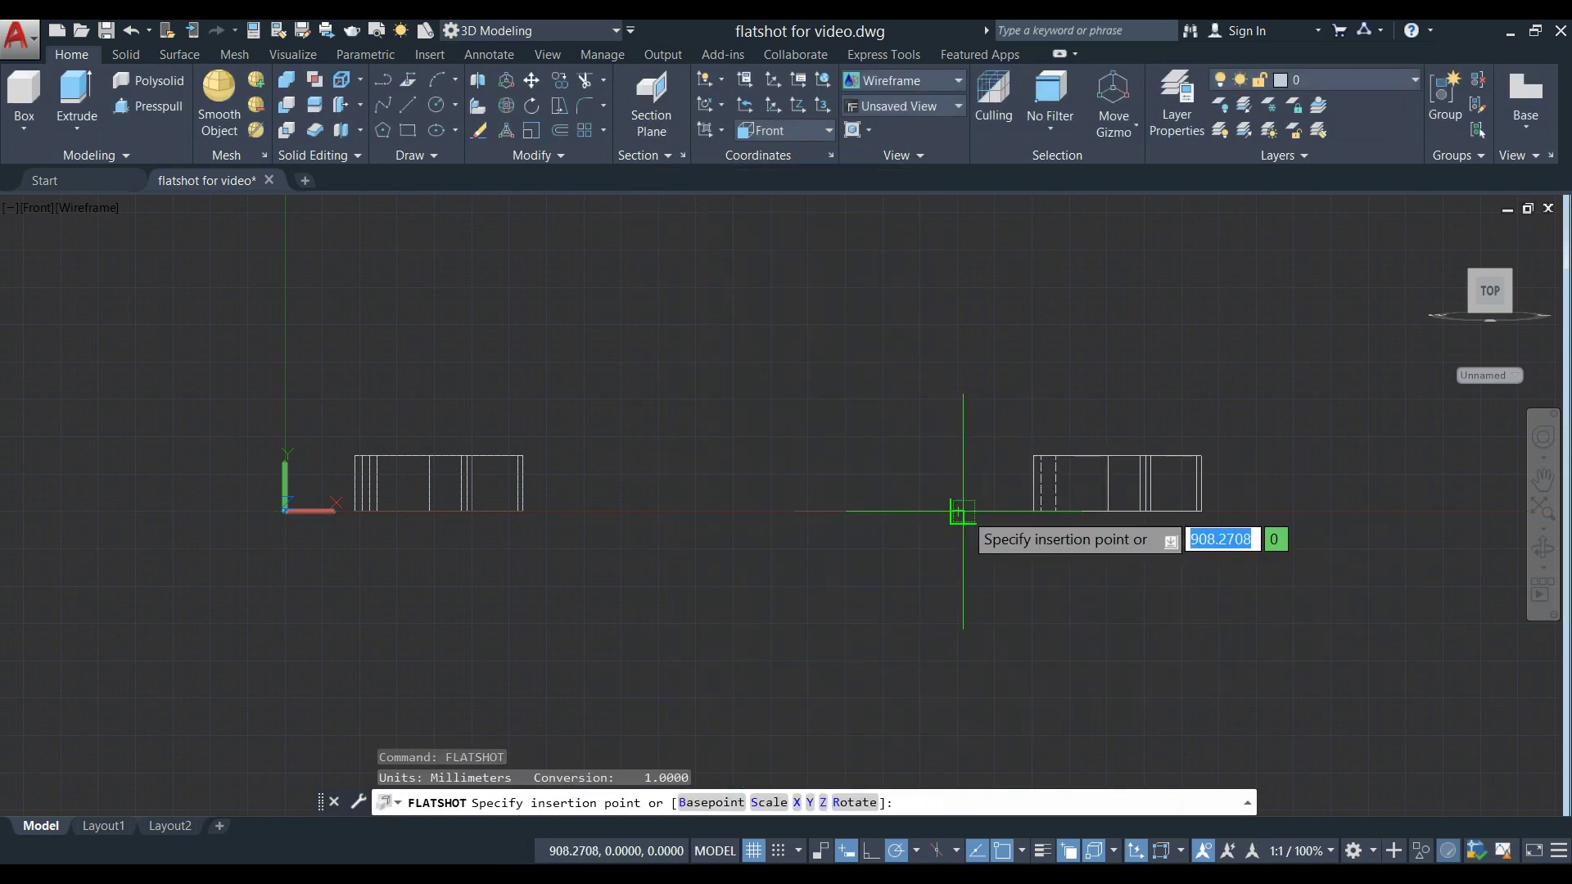
- Insert the front-view flatshot block beside the solid along the X axis at about X 984, Y 0, with scale factor 1 and rotation angle 0
left_click(1017, 513)
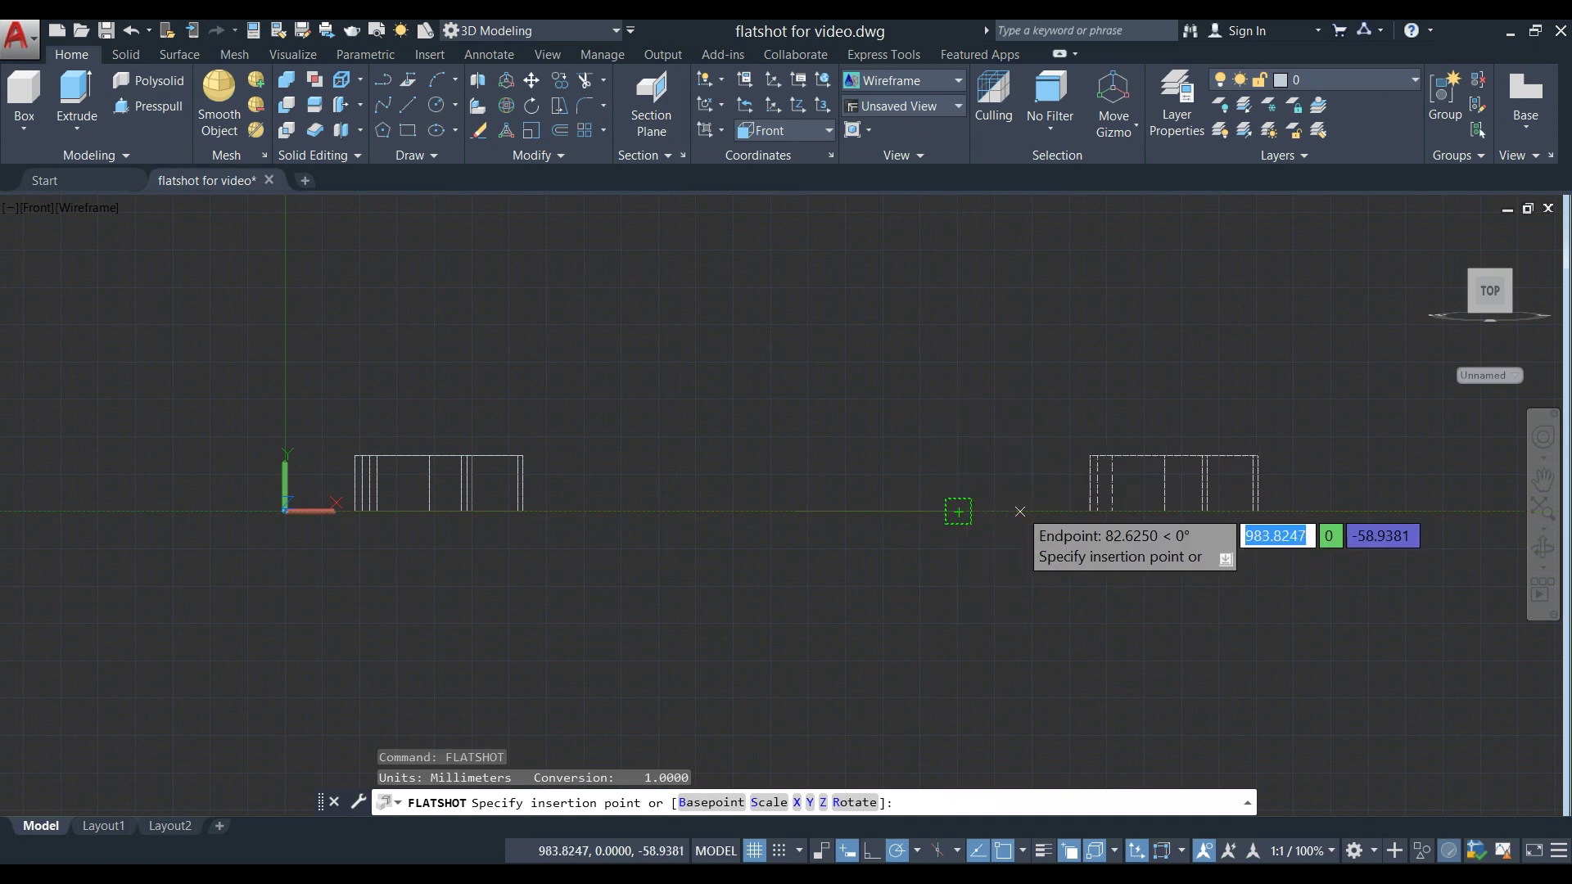
left_click(1017, 513)
key("Return")
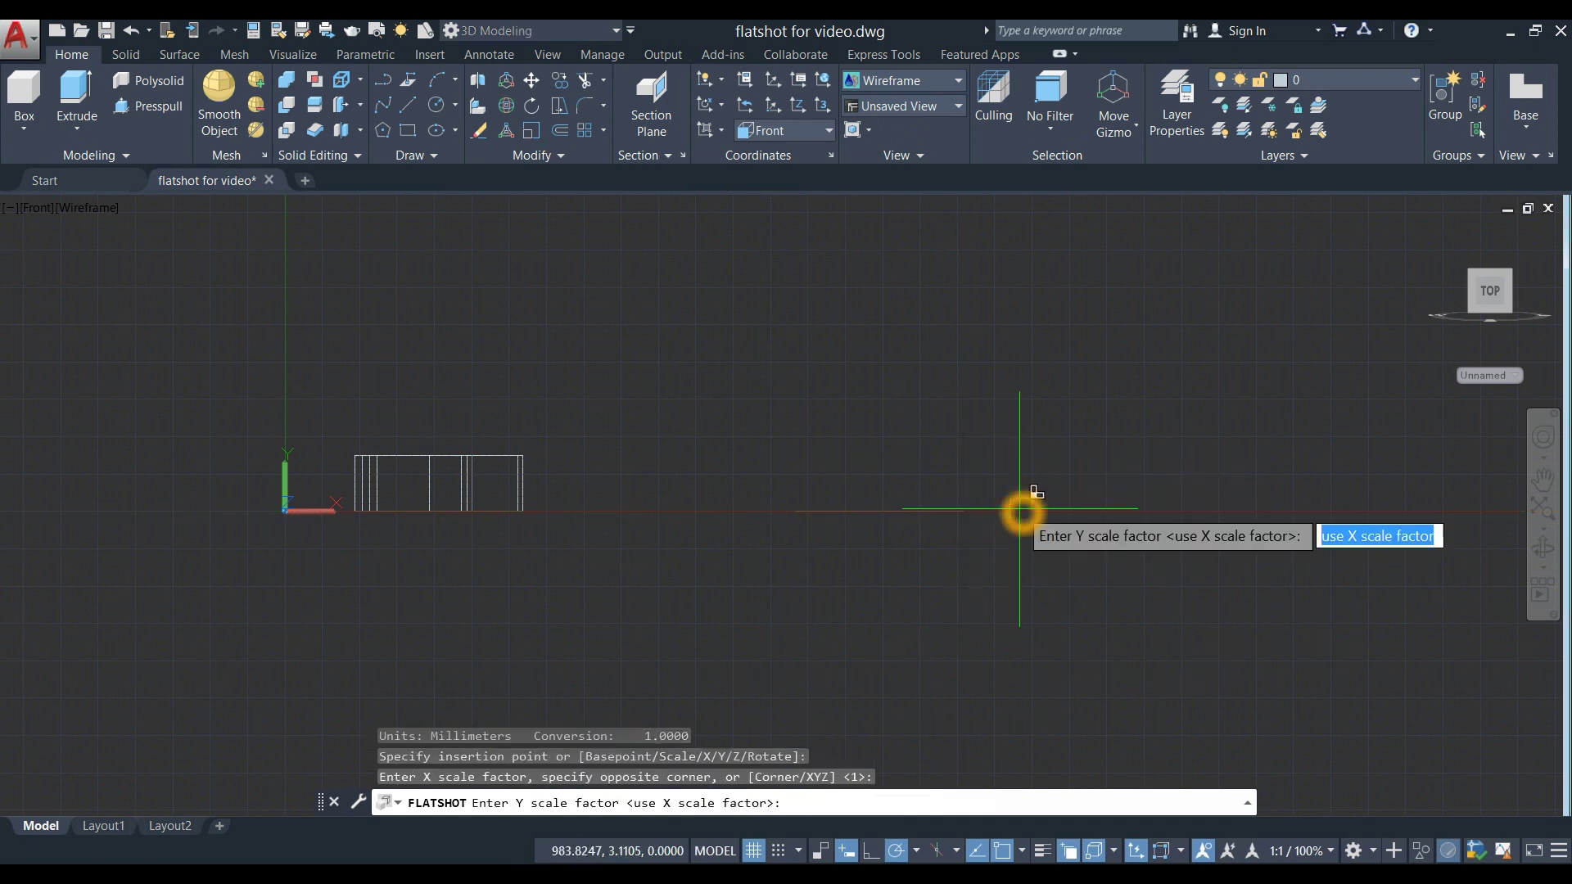
key("Return")
key("Return")
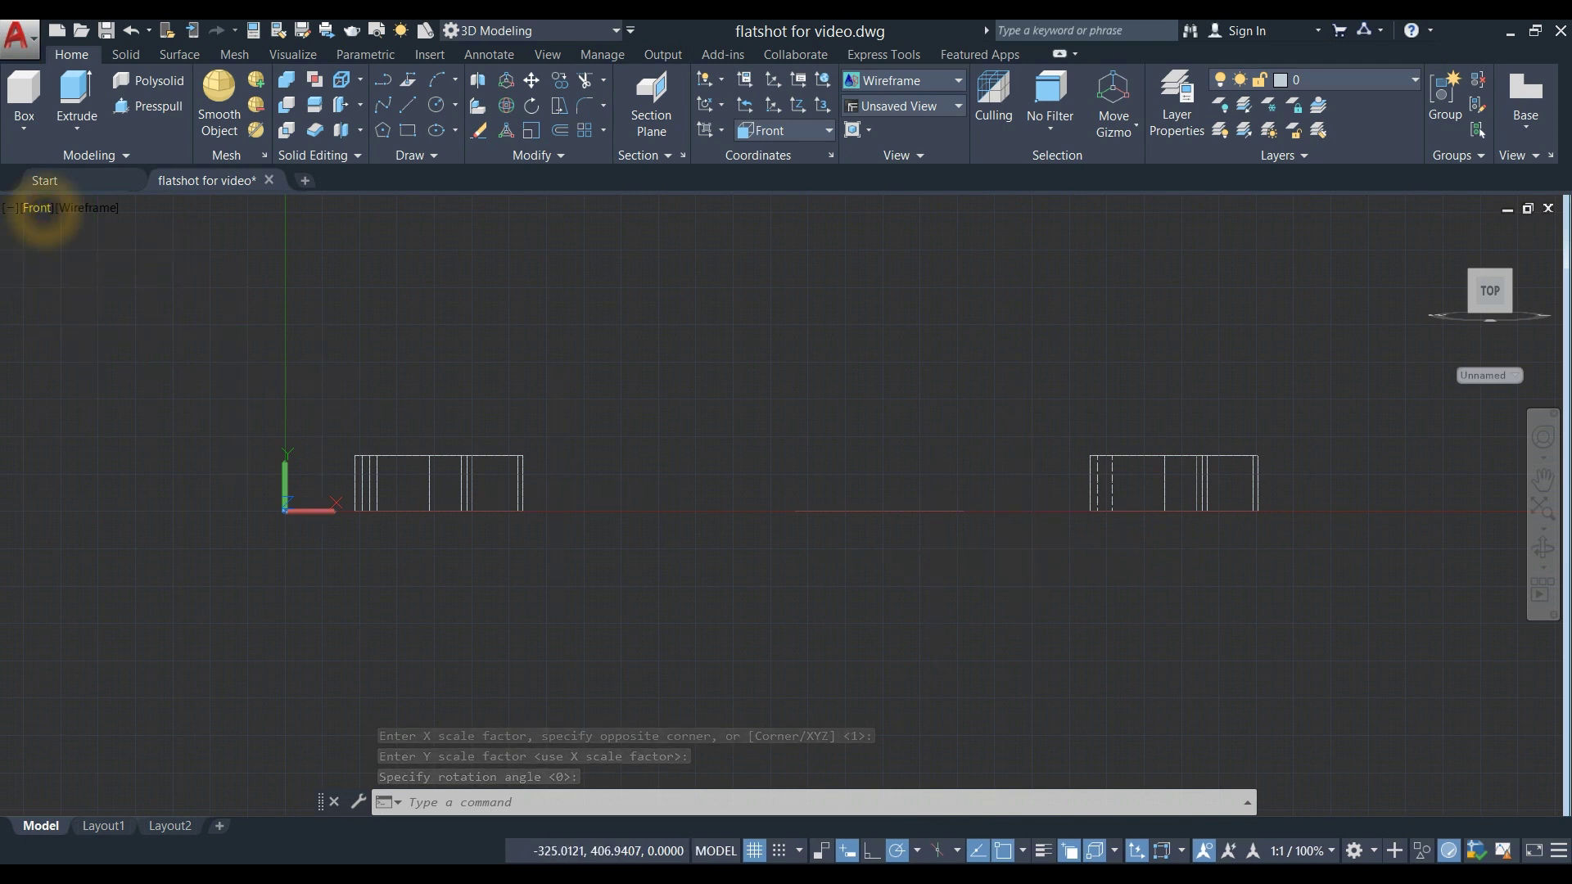
- Switch the plate model to the Right view and create a Flatshot of it as a new block with obscured lines shown
left_click(37, 207)
left_click(102, 309)
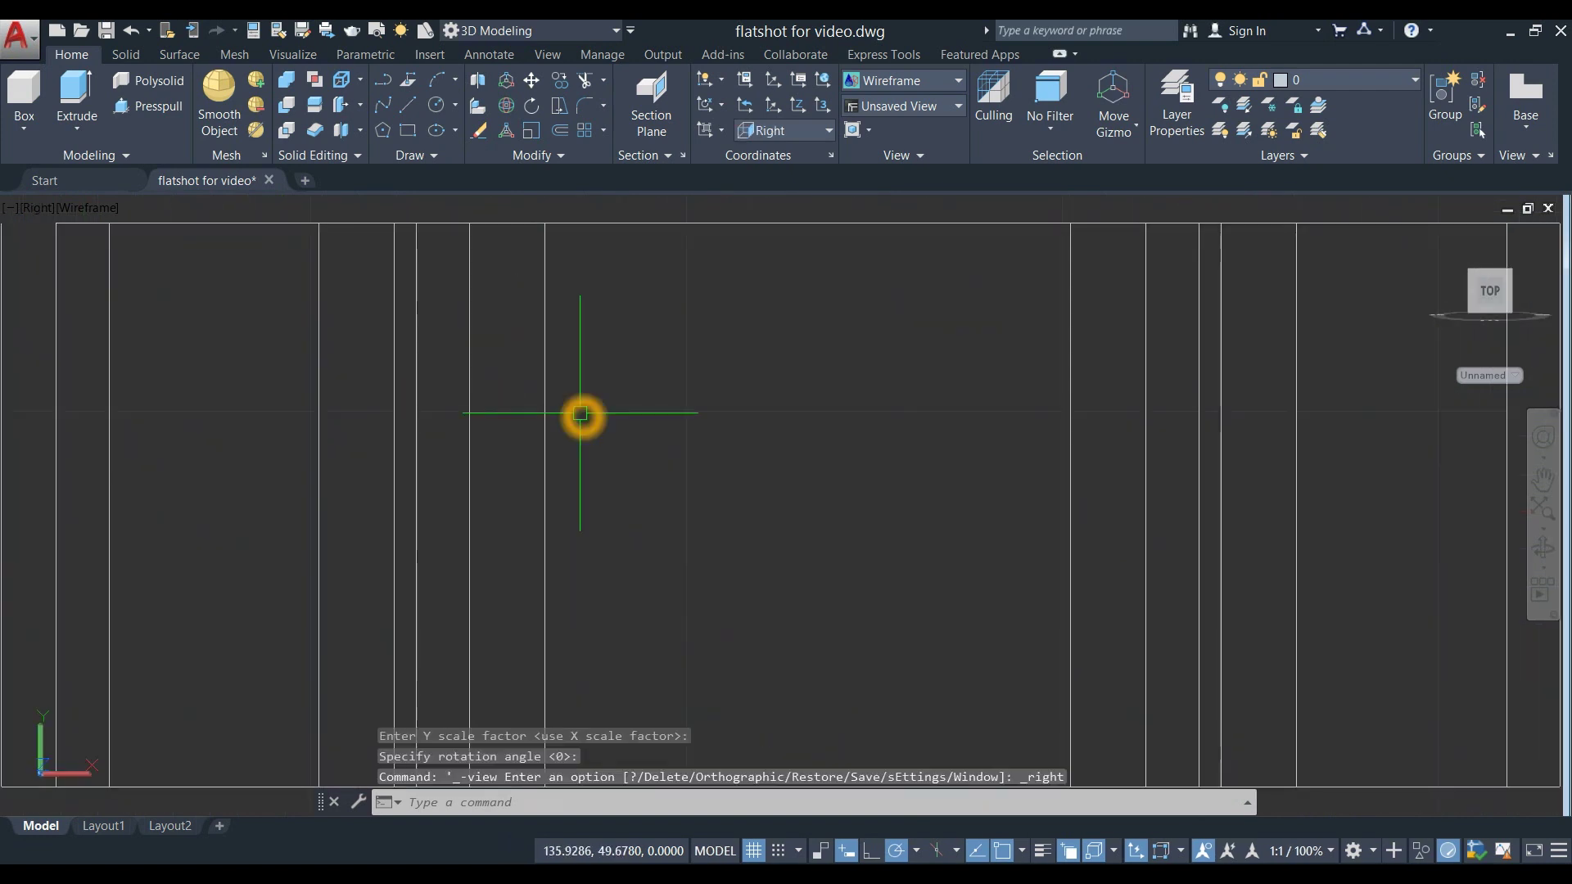
type("FLATSHOT")
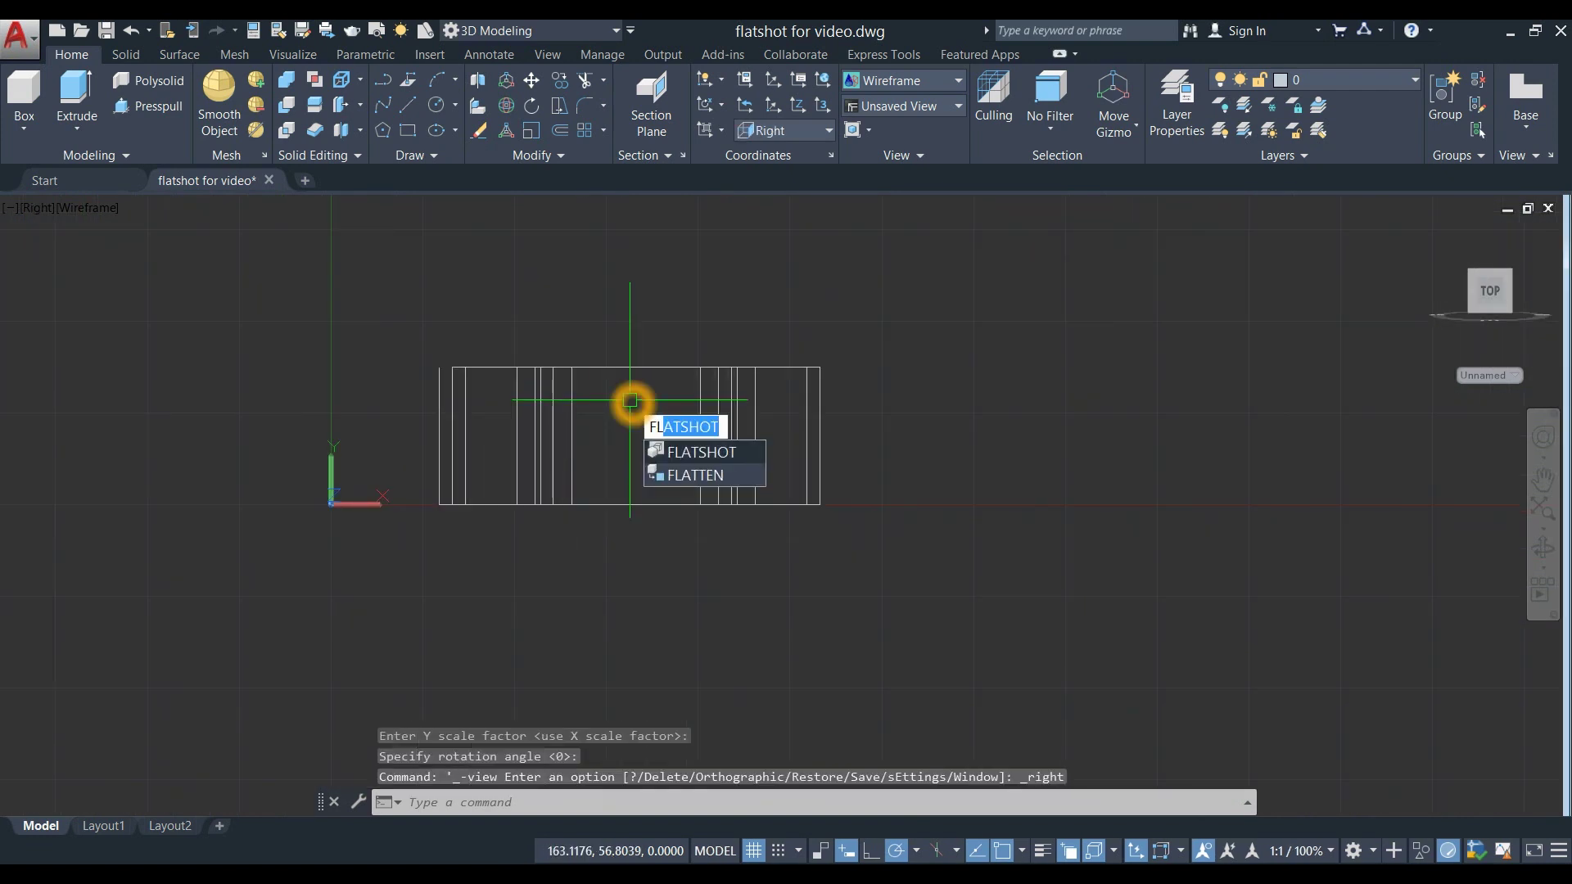
key("Return")
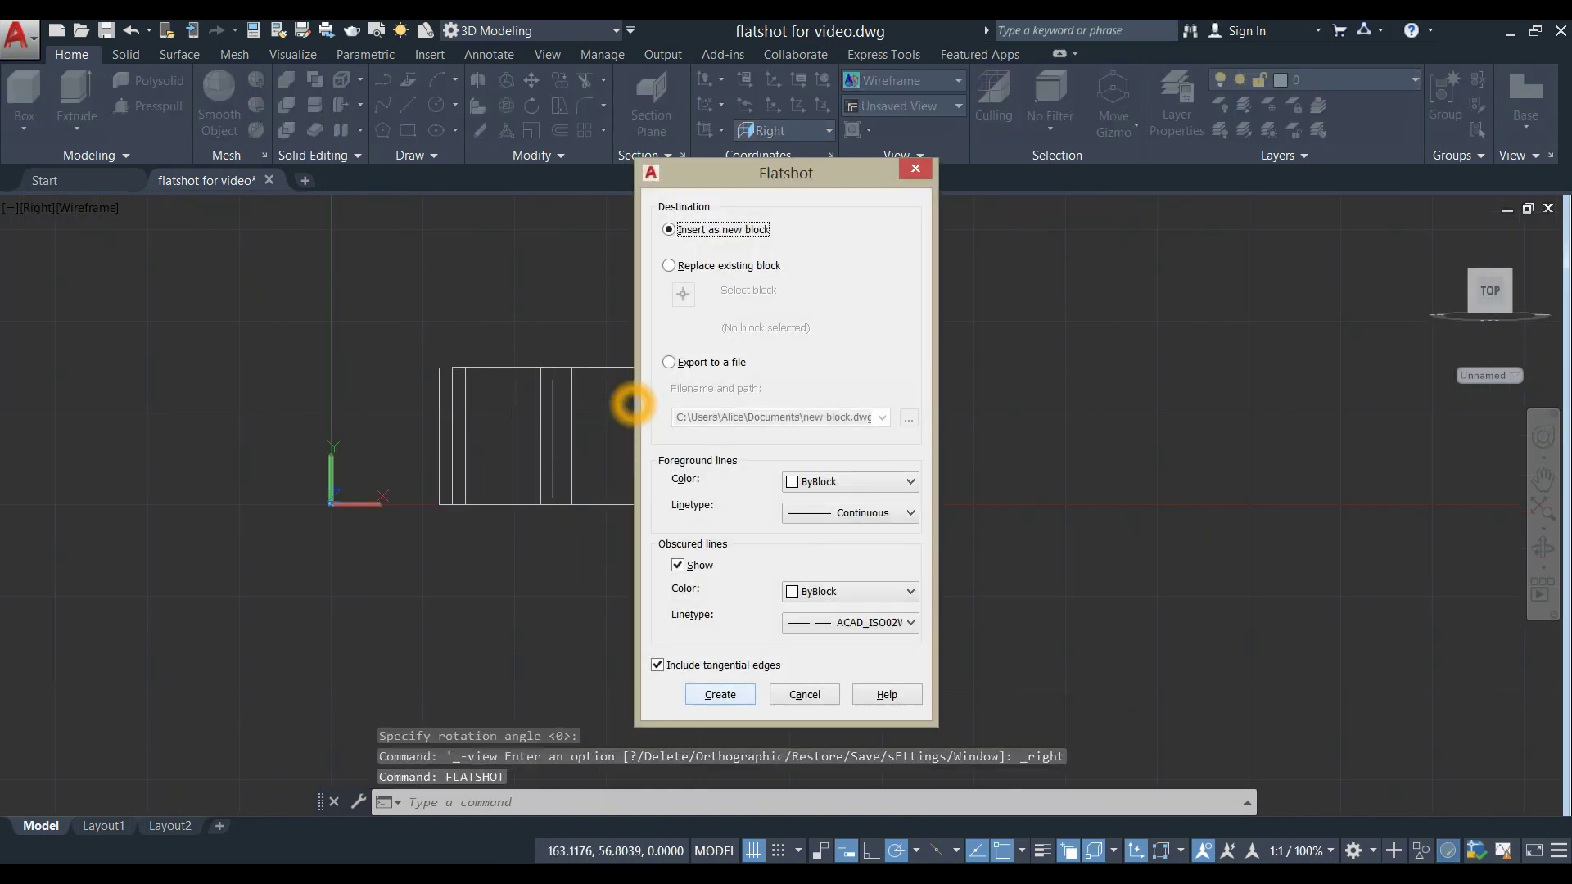
left_click(721, 696)
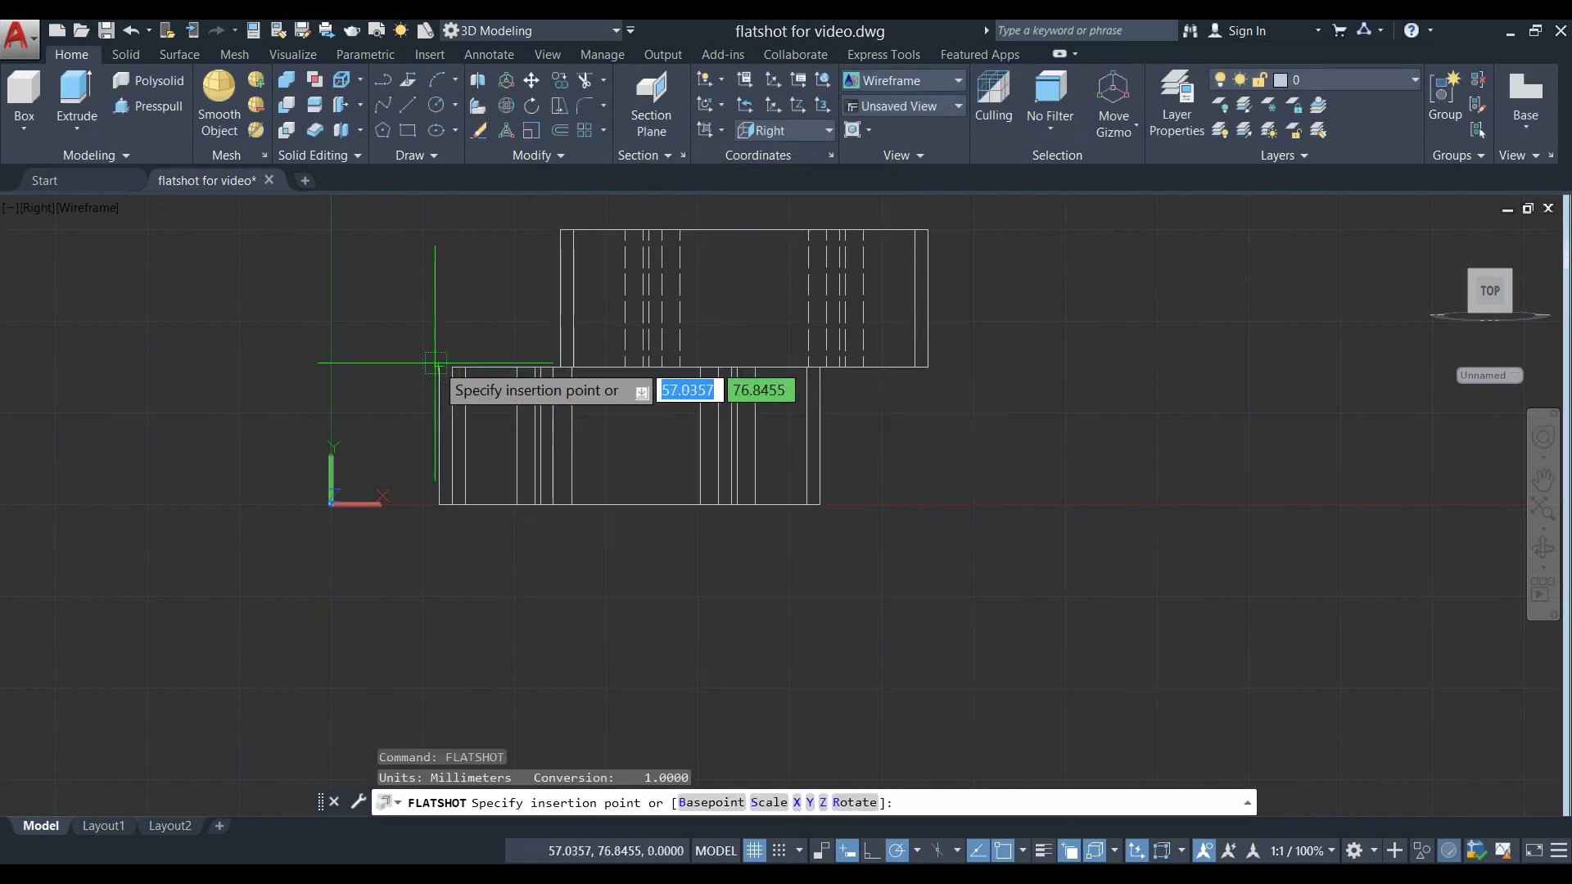
- Insert the right-view flatshot block just above the solid at about X 57, Y 105, with X scale factor 1
left_click_drag(441, 344, 436, 314)
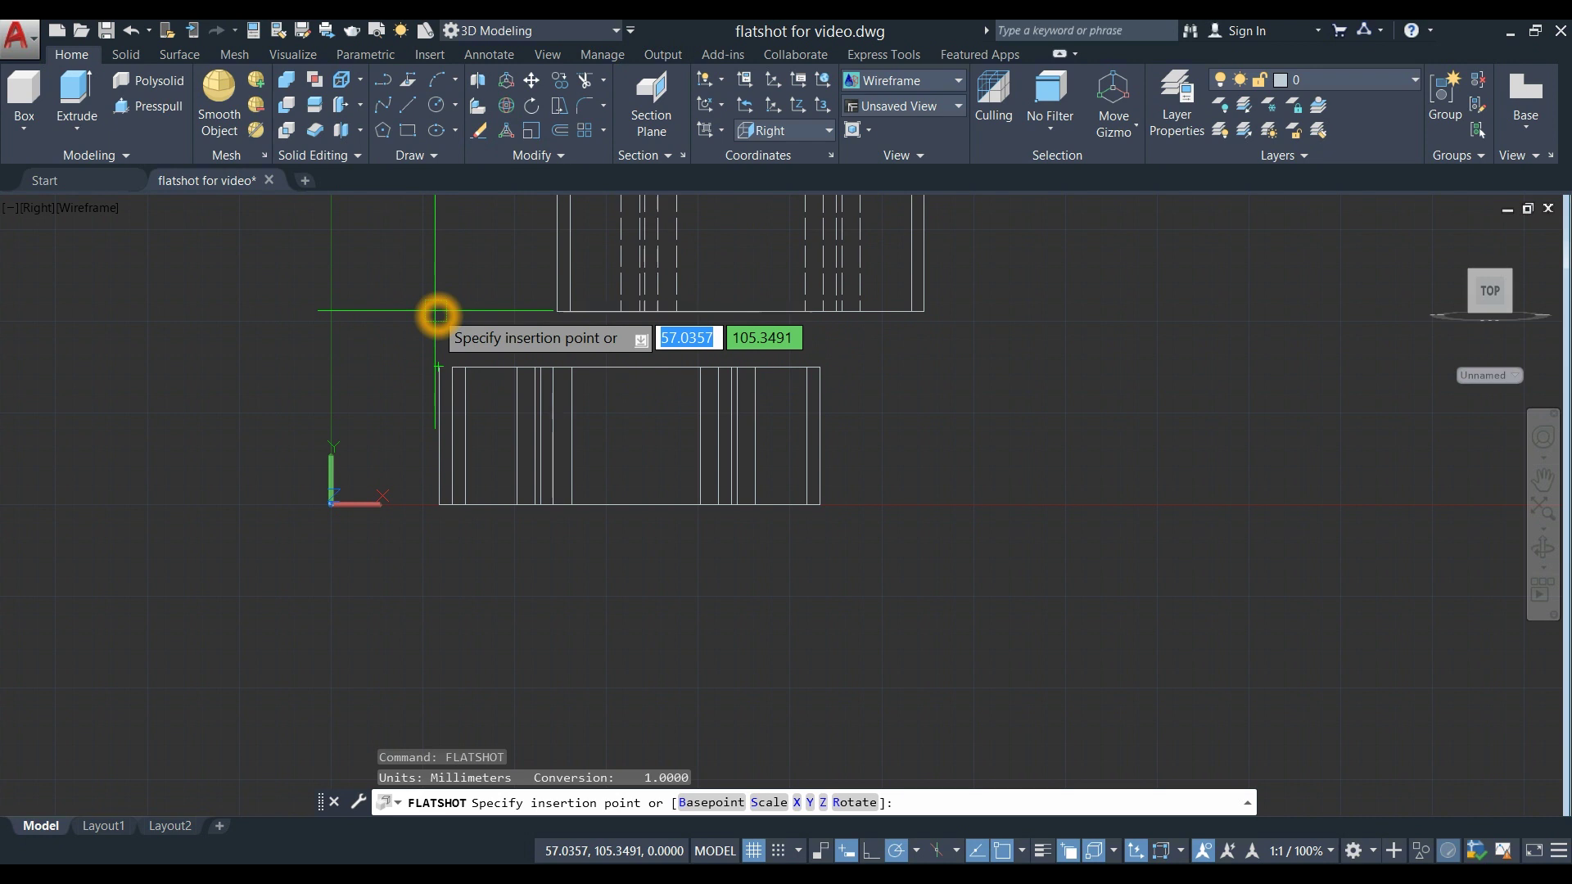
left_click(438, 315)
key("Return")
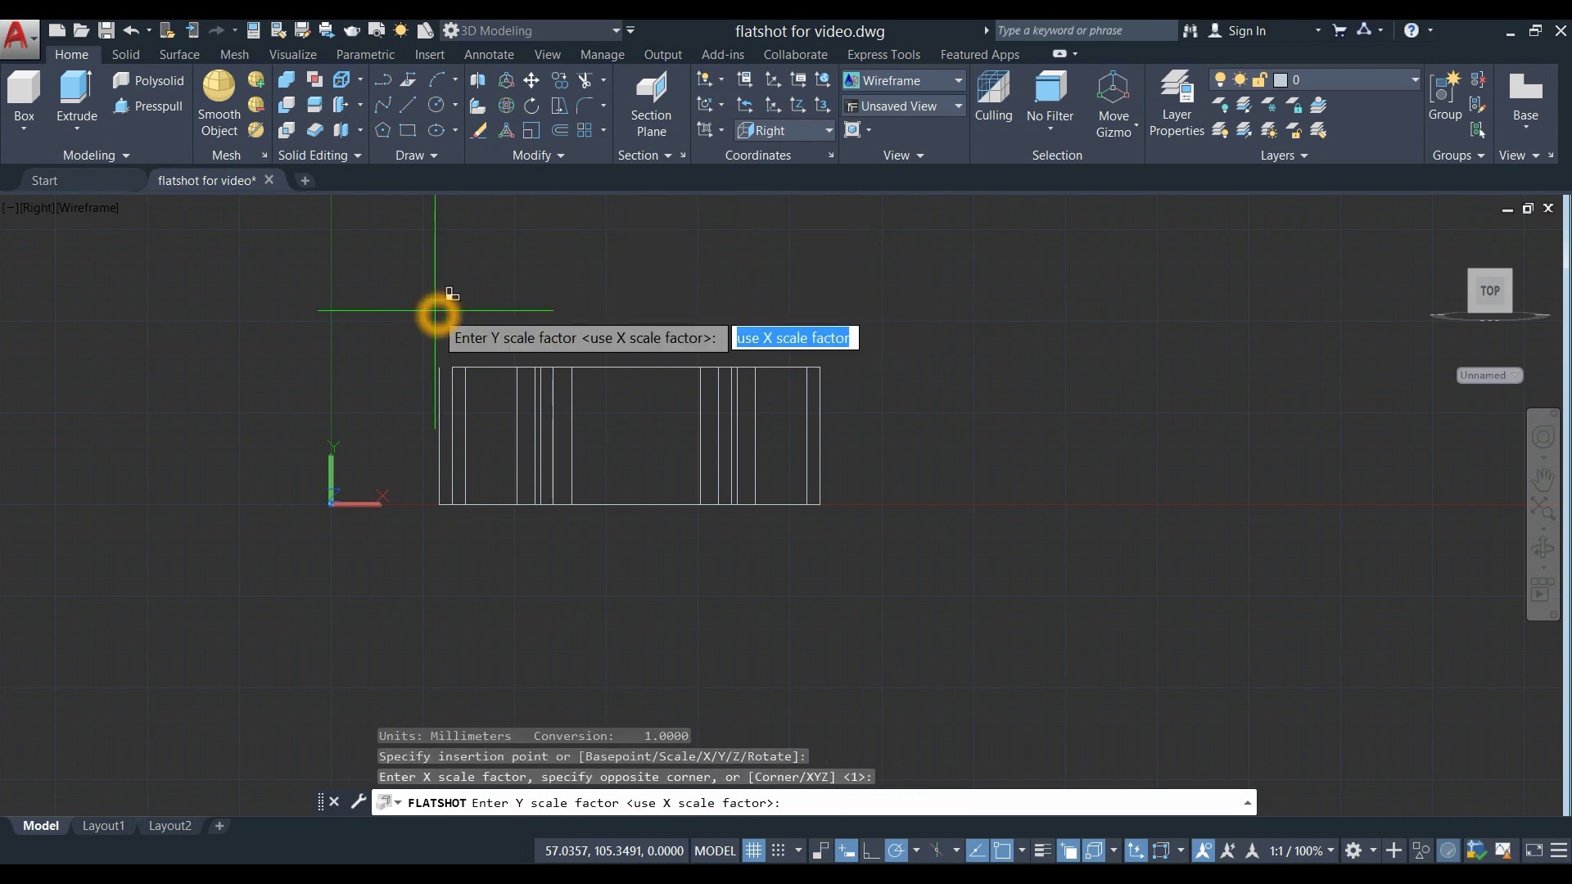
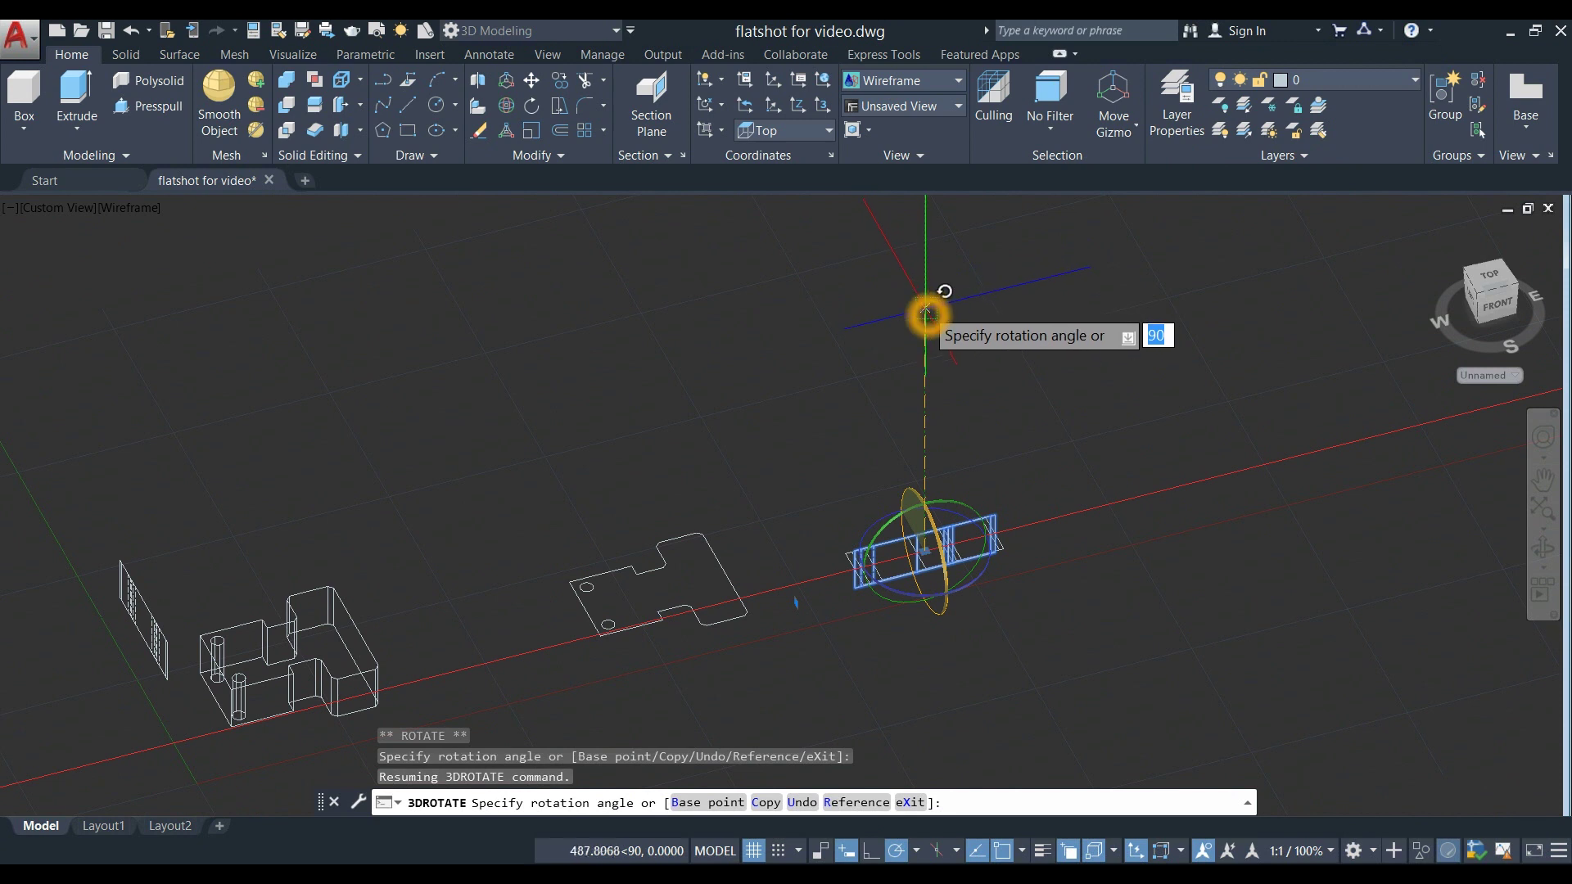
- Rotate the front-view flatshot block 90° about the X axis so it lies flat in the top plane
left_click(925, 320)
middle_click_drag(989, 409, 979, 309)
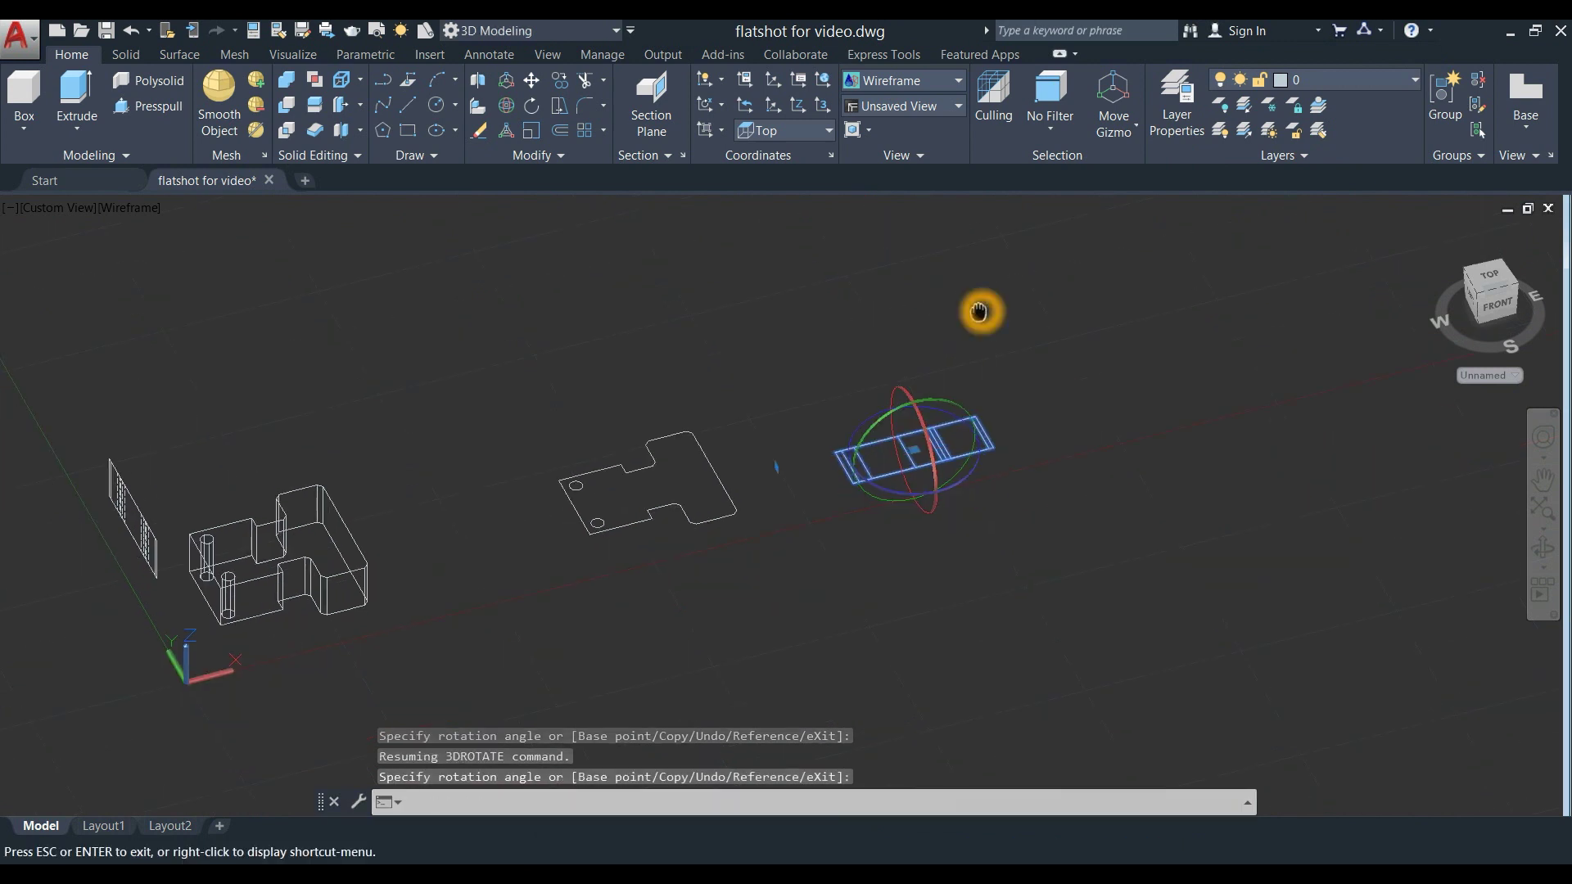
key("Escape")
- Move the front-view flatshot block by its corner to a spot directly in front of the top-view flatshot
left_click(991, 453)
right_click(1061, 317)
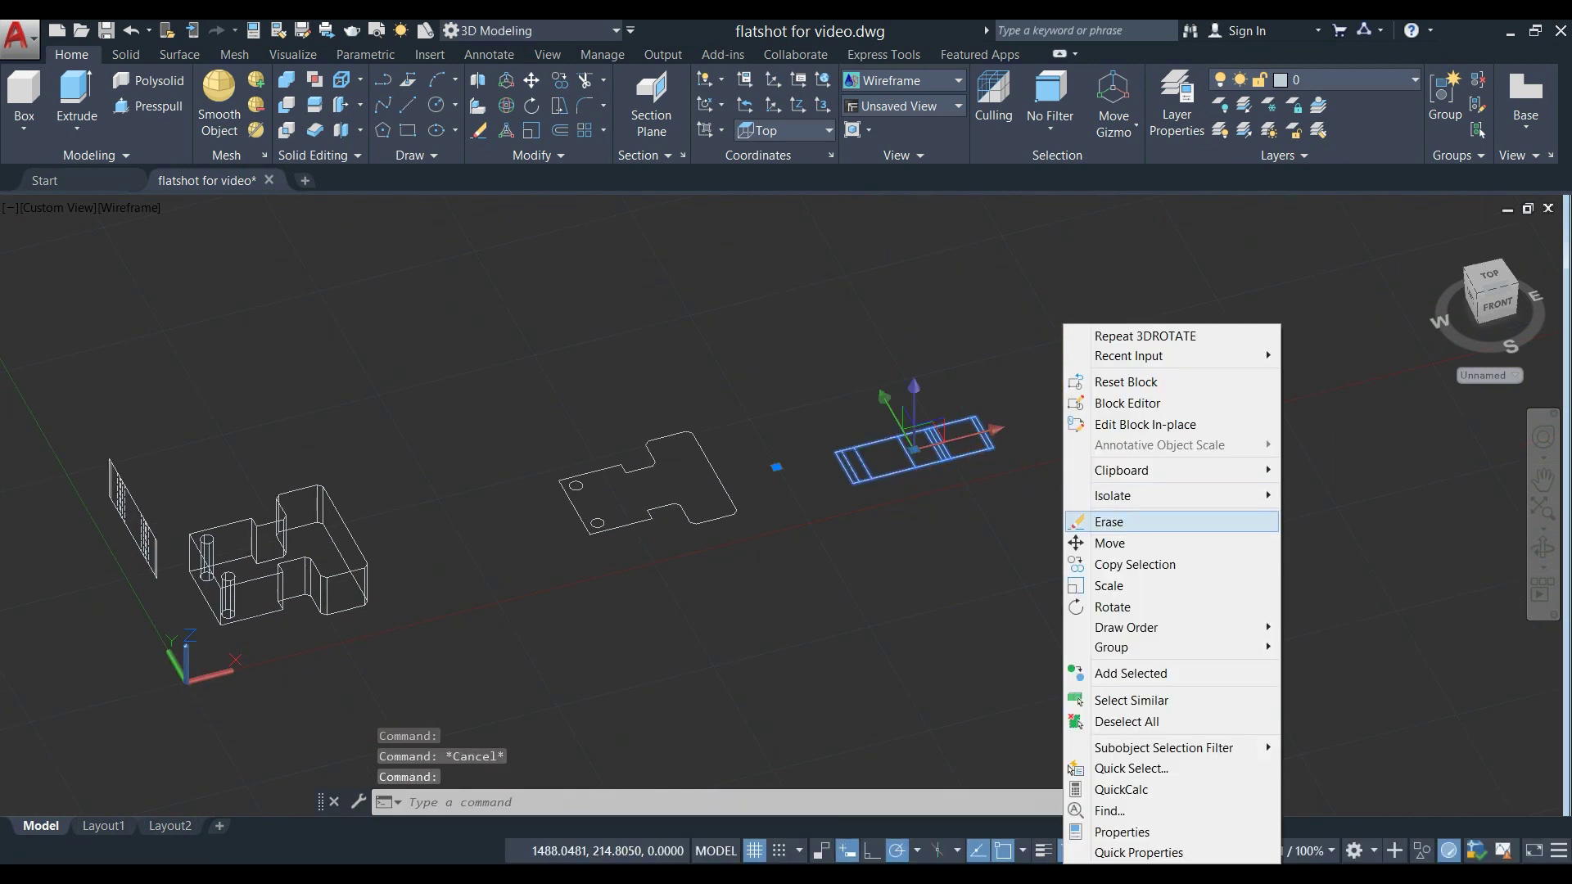
left_click(1090, 542)
scroll(866, 442, "up", 5)
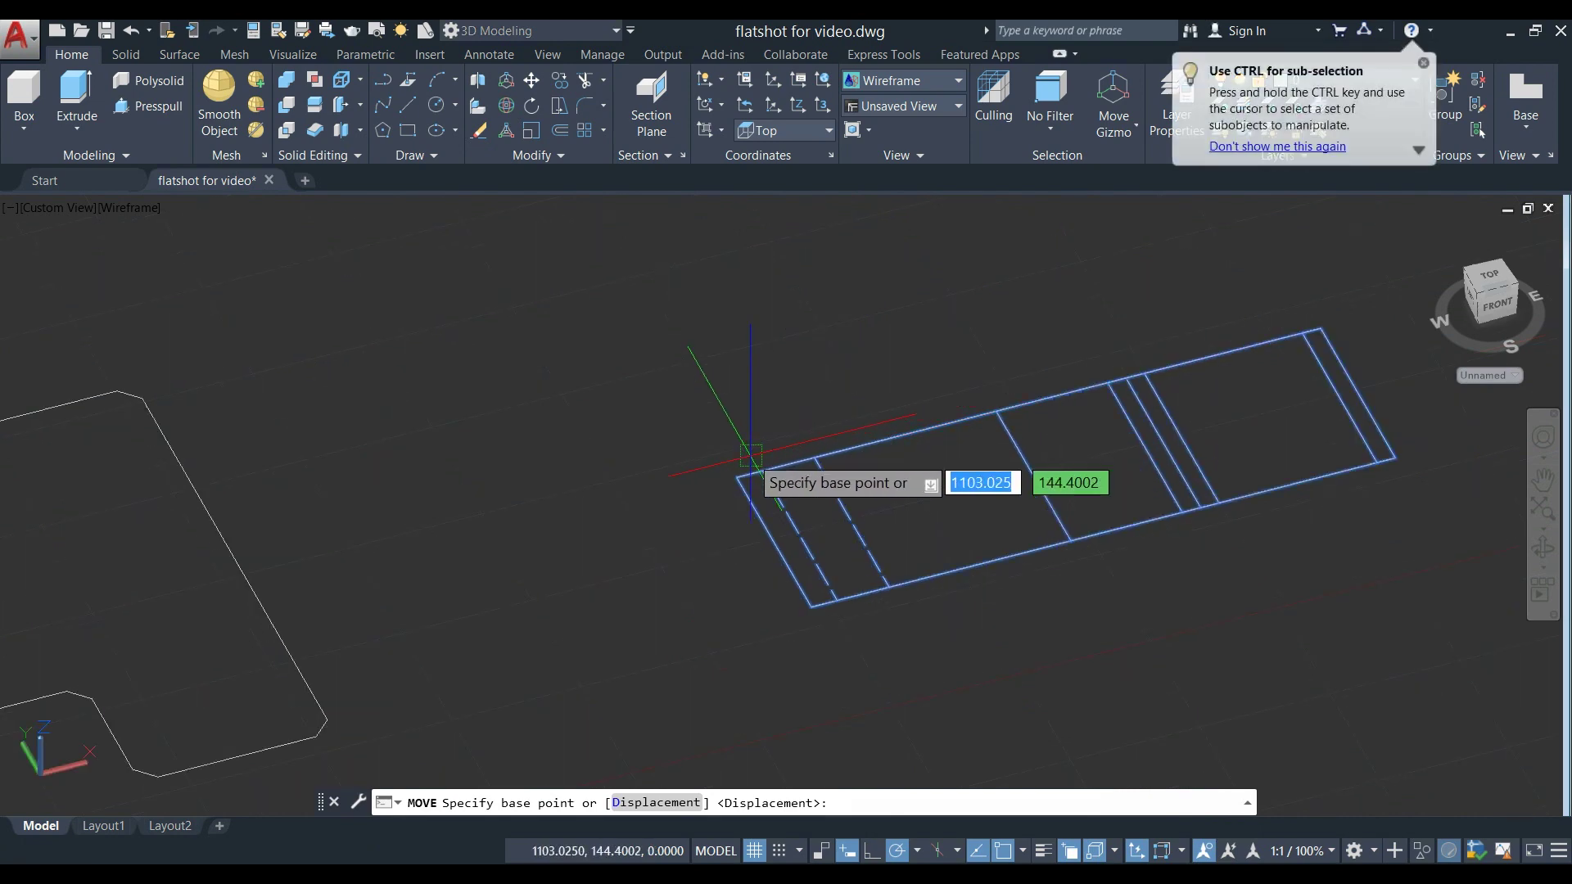
left_click(735, 477)
scroll(729, 500, "down", 5)
middle_click_drag(724, 516, 775, 489)
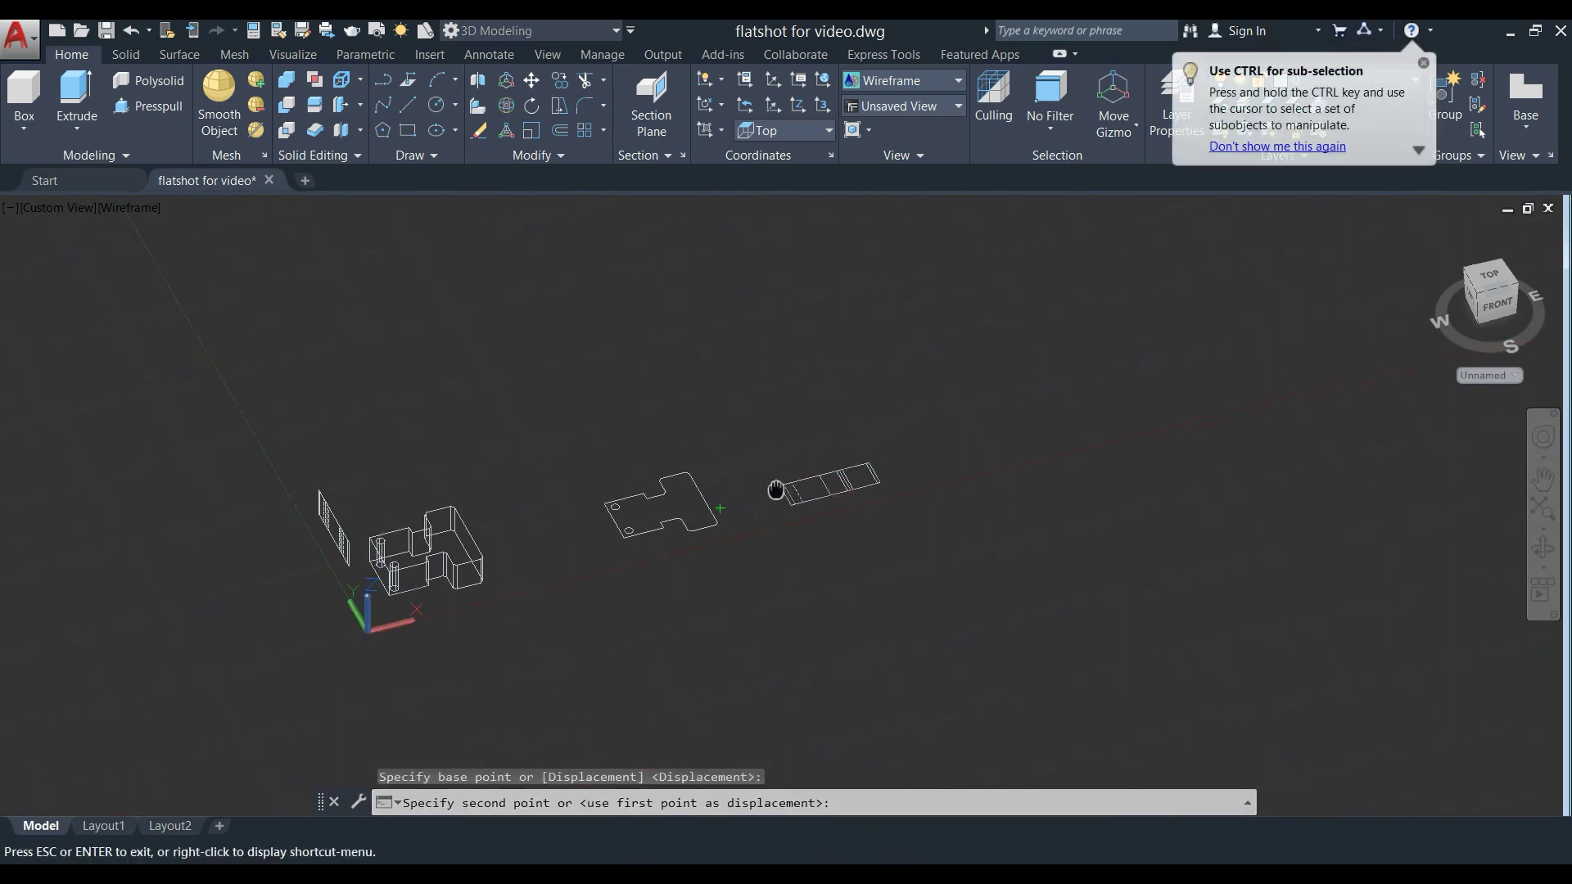
scroll(770, 495, "up", 4)
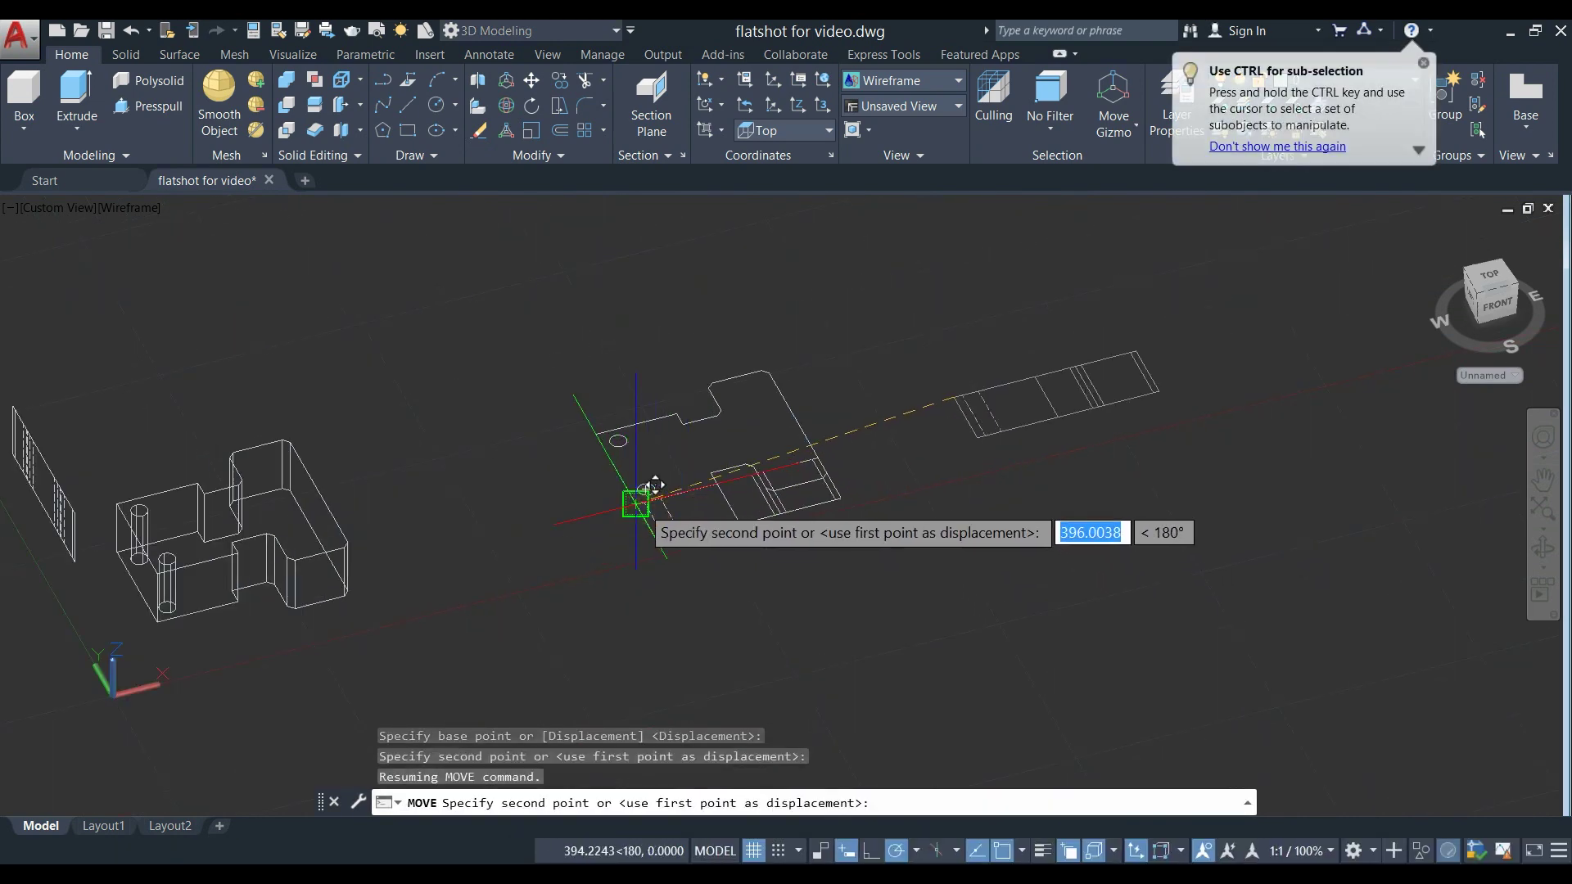
middle_click_drag(684, 551, 770, 472)
key("Escape")
scroll(893, 434, "down", 3)
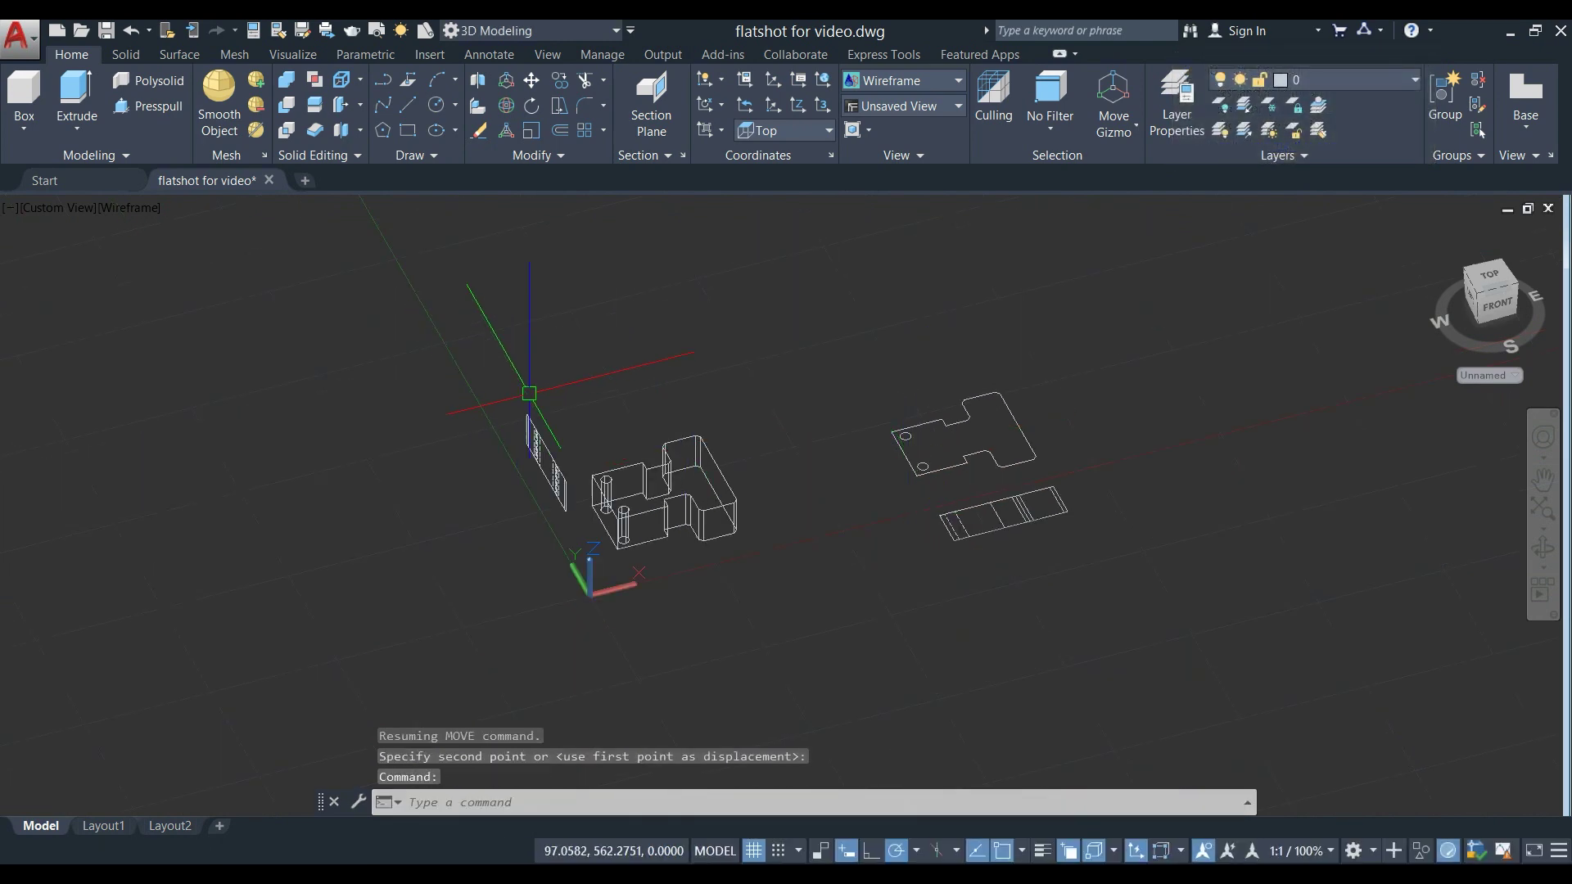
- 3D rotate the right-view flatshot block 270° about the Z axis and 90° about the X axis so it lies flat
left_click(506, 104)
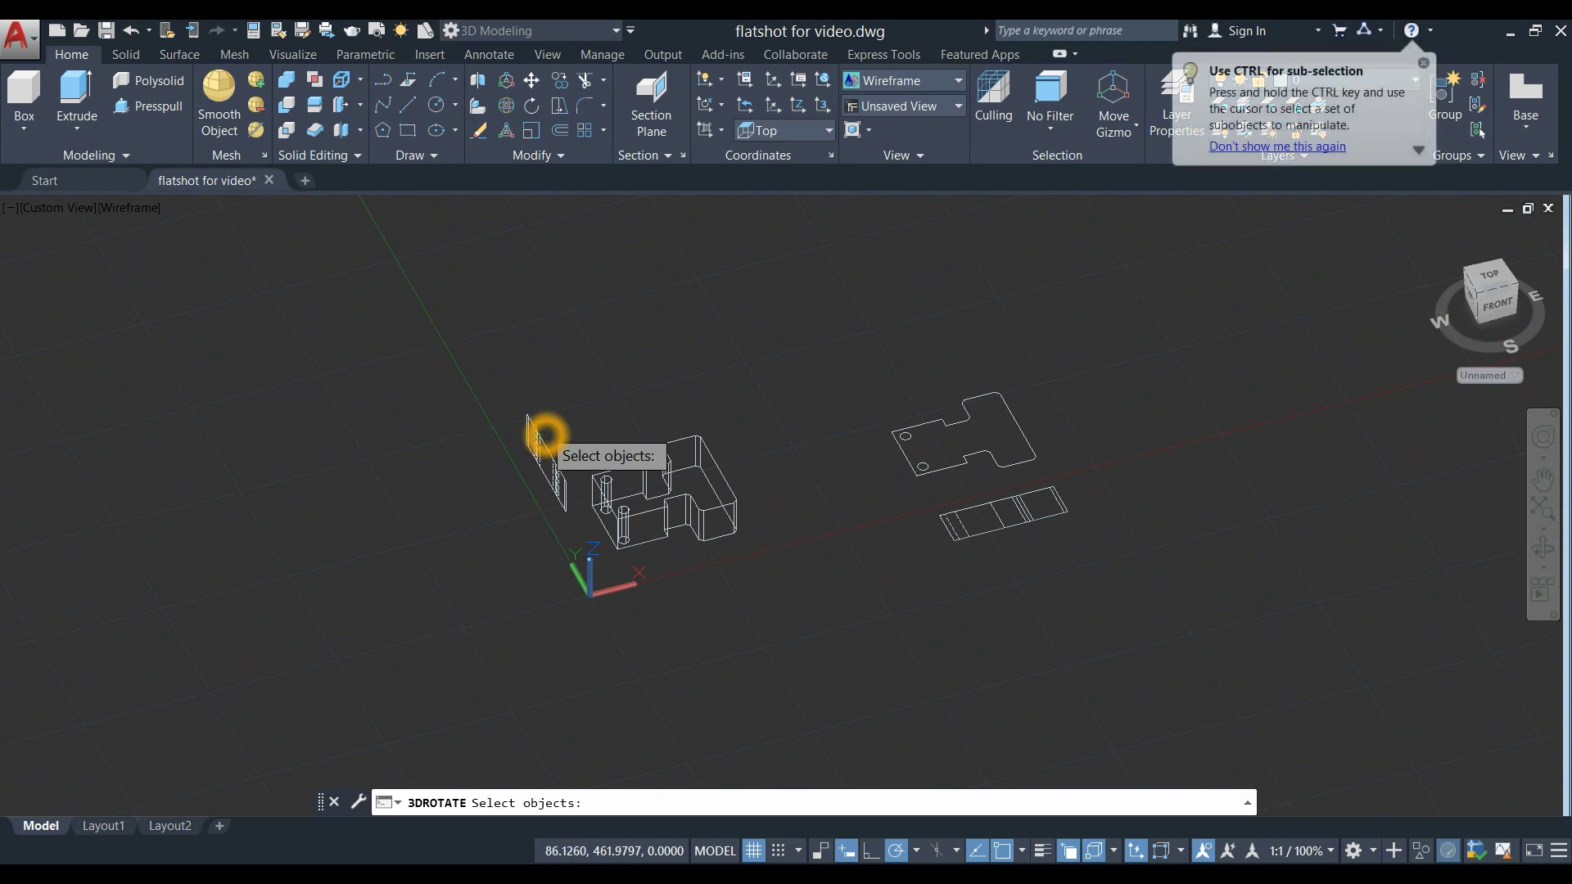
left_click(544, 446)
key("Return")
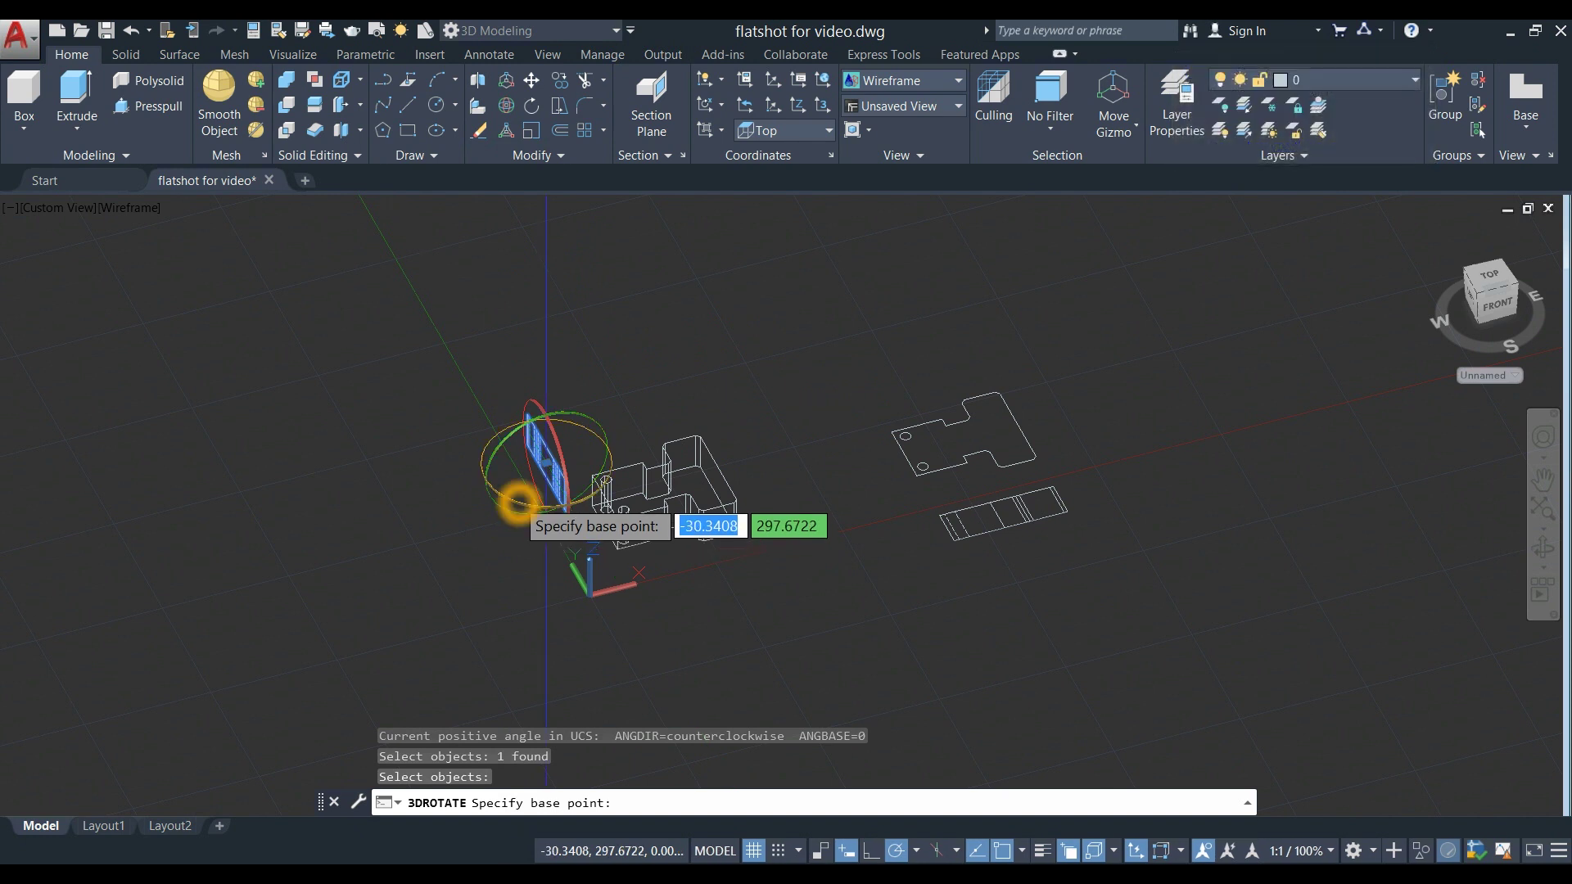
left_click(517, 503)
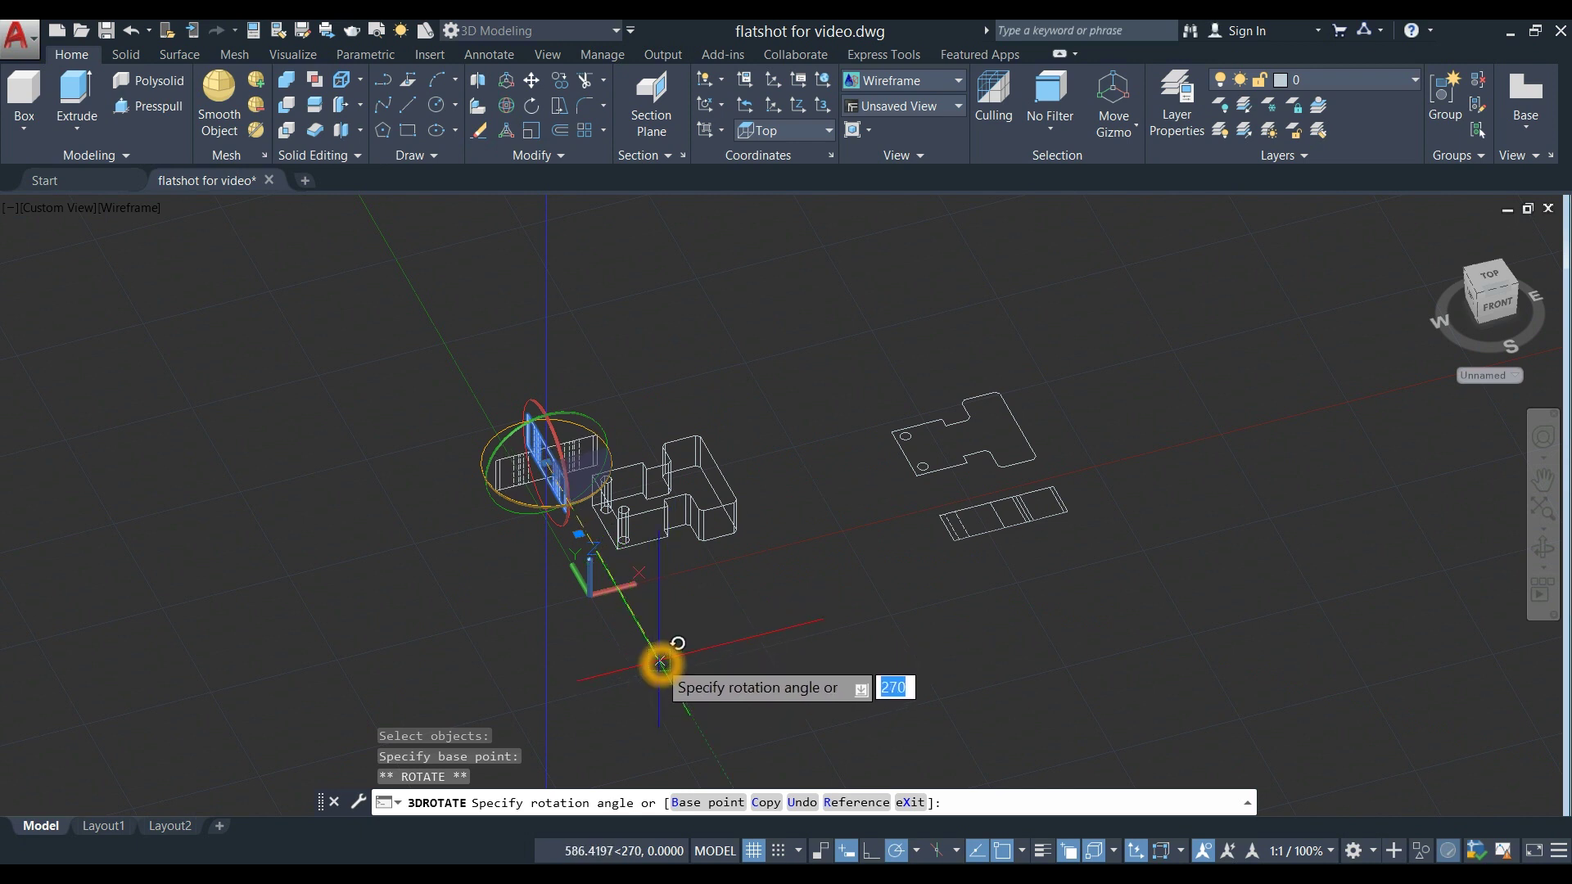
left_click(661, 664)
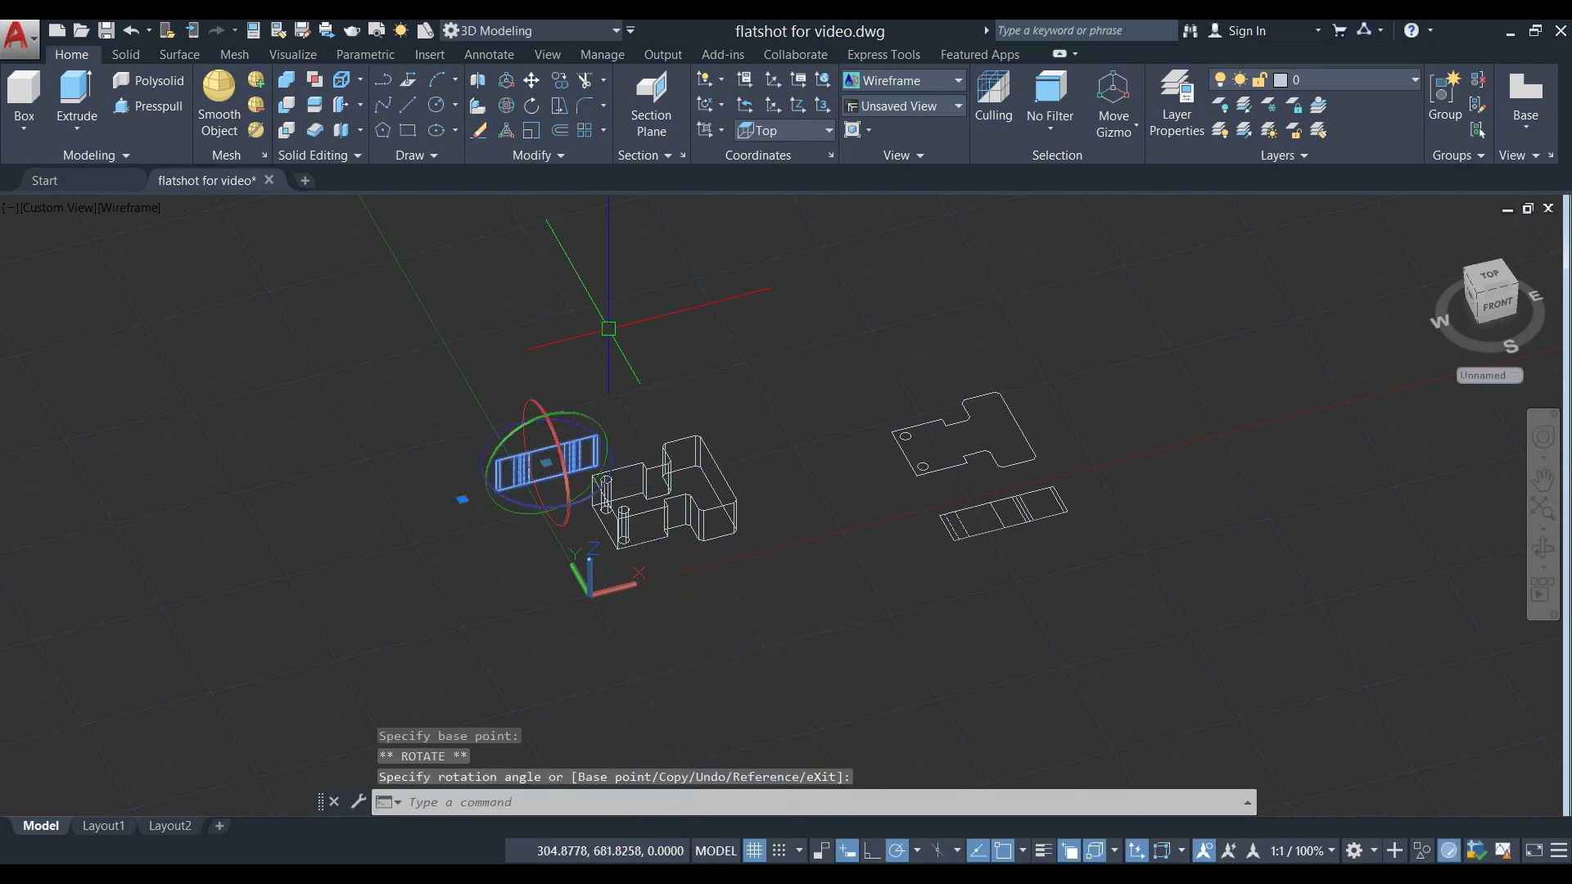
left_click(543, 416)
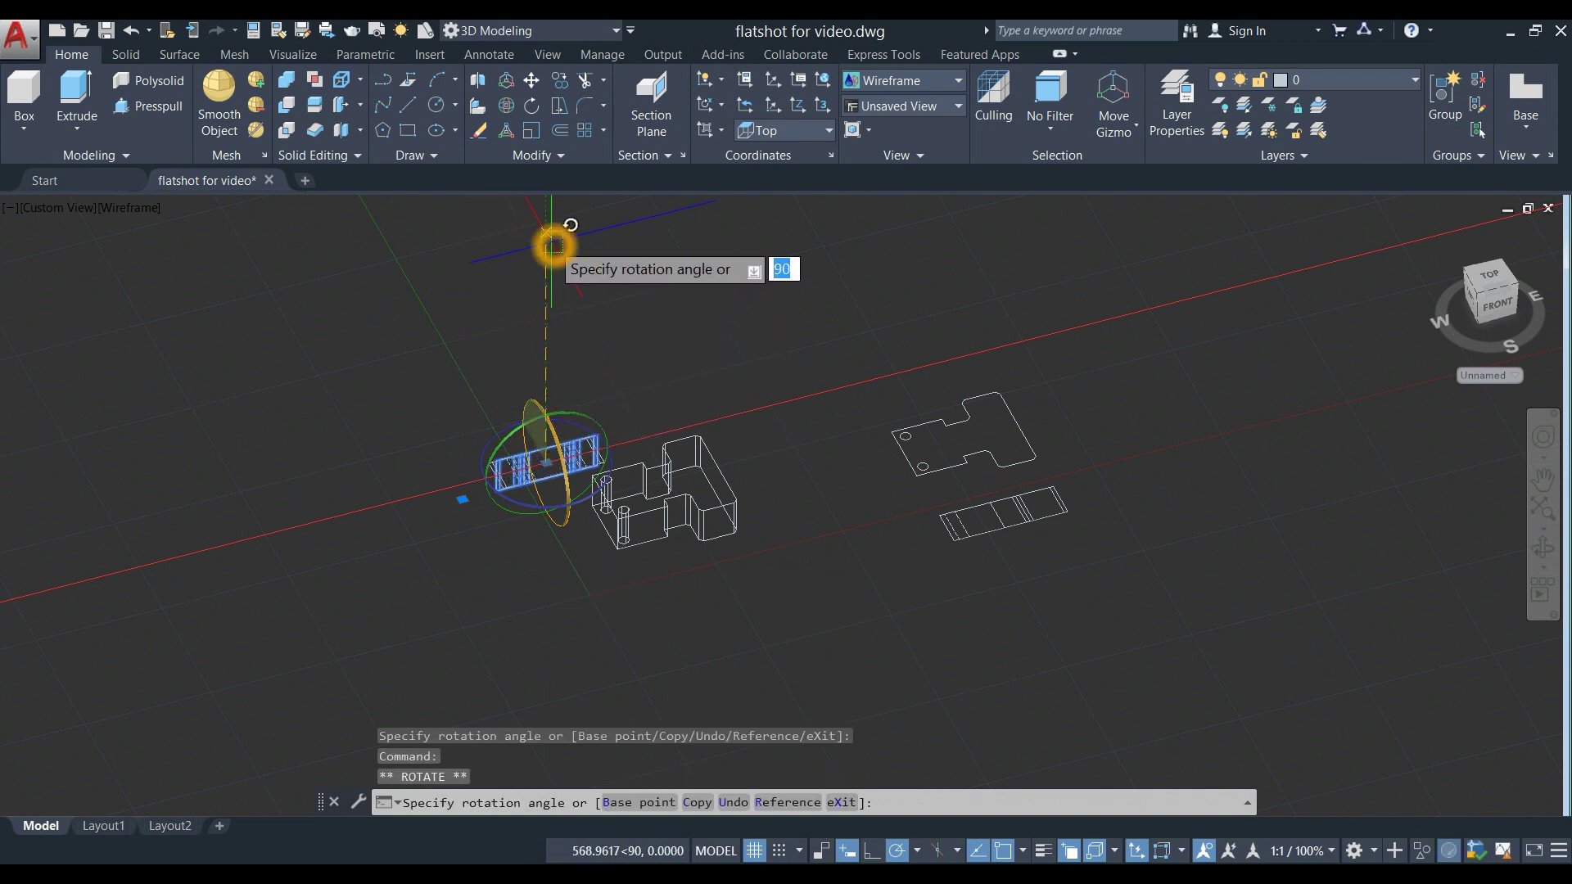
left_click(554, 245)
key("Escape")
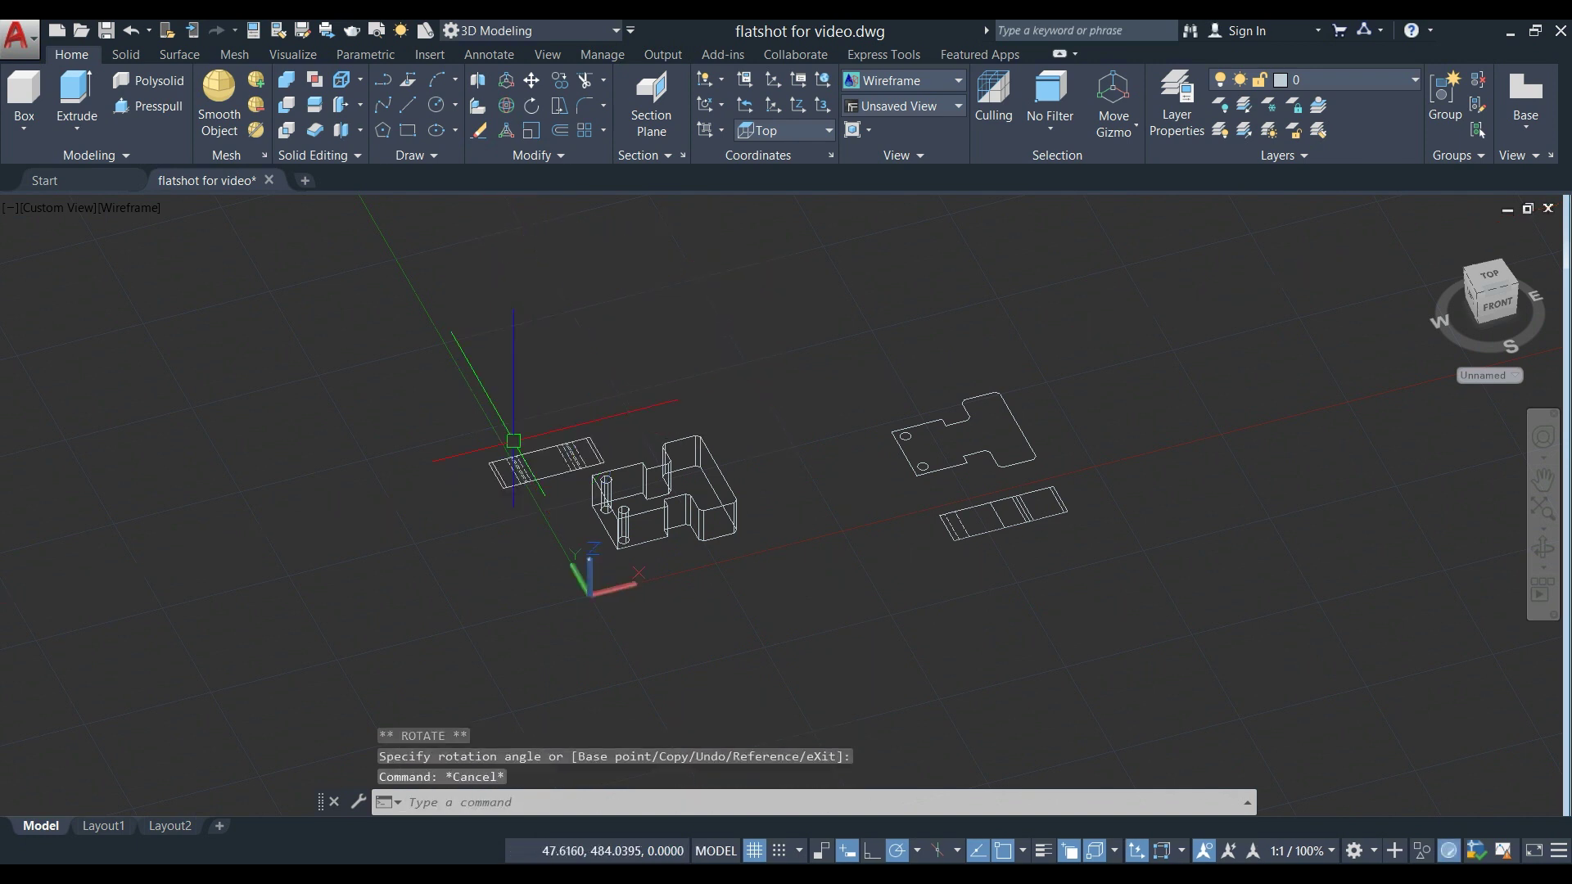
- Move the right-view flatshot block by its lower corner to beside the front-view flatshot, in line with its lower edge
left_click(503, 490)
right_click(604, 310)
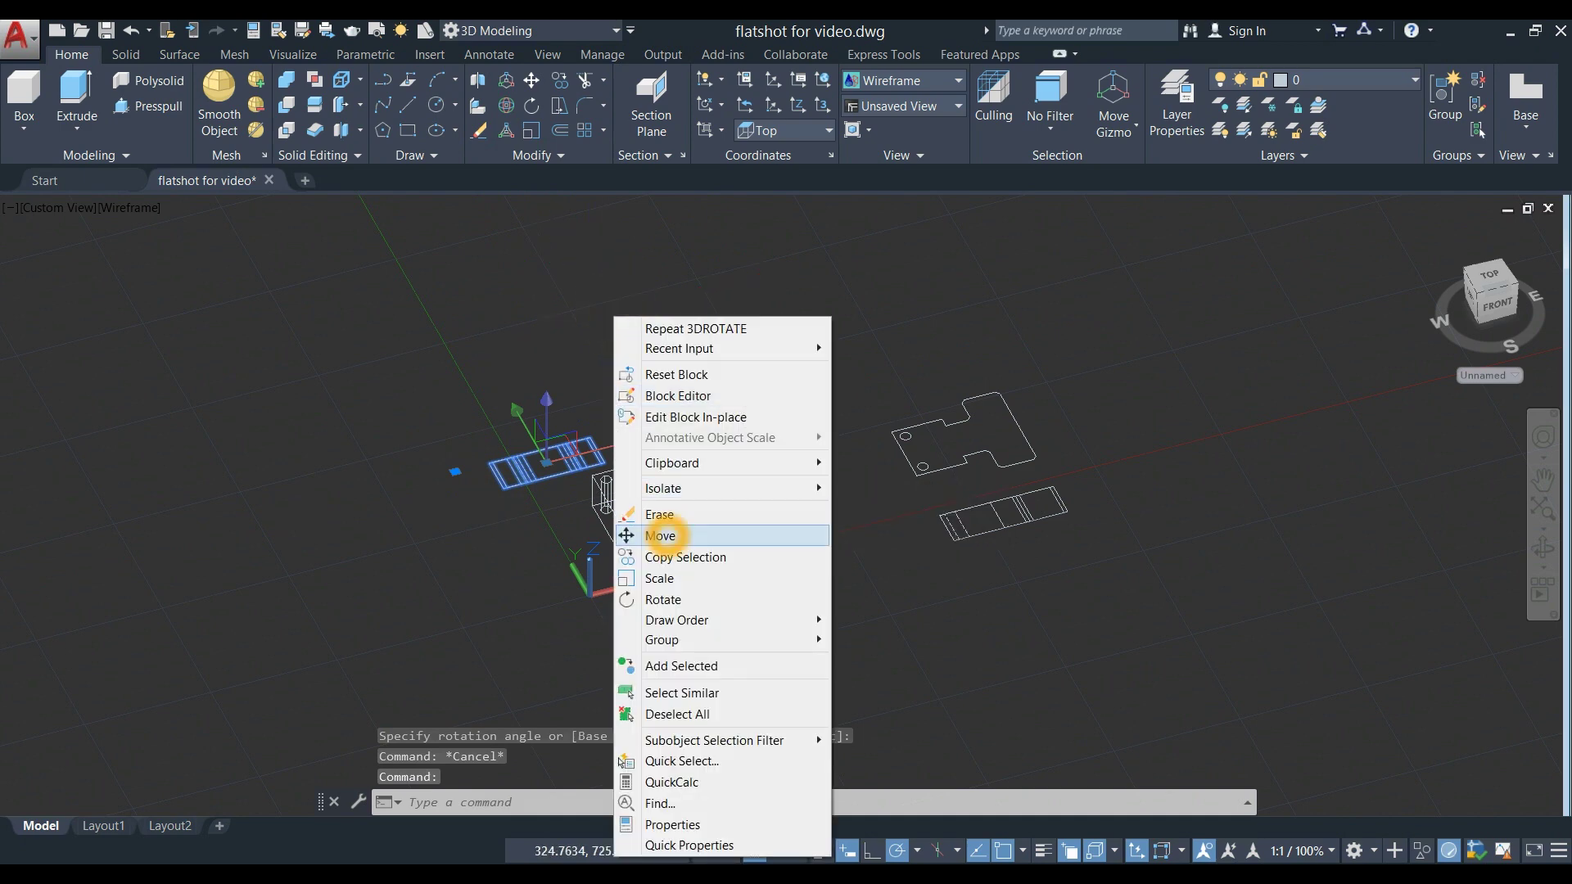
left_click(627, 534)
scroll(537, 508, "up", 3)
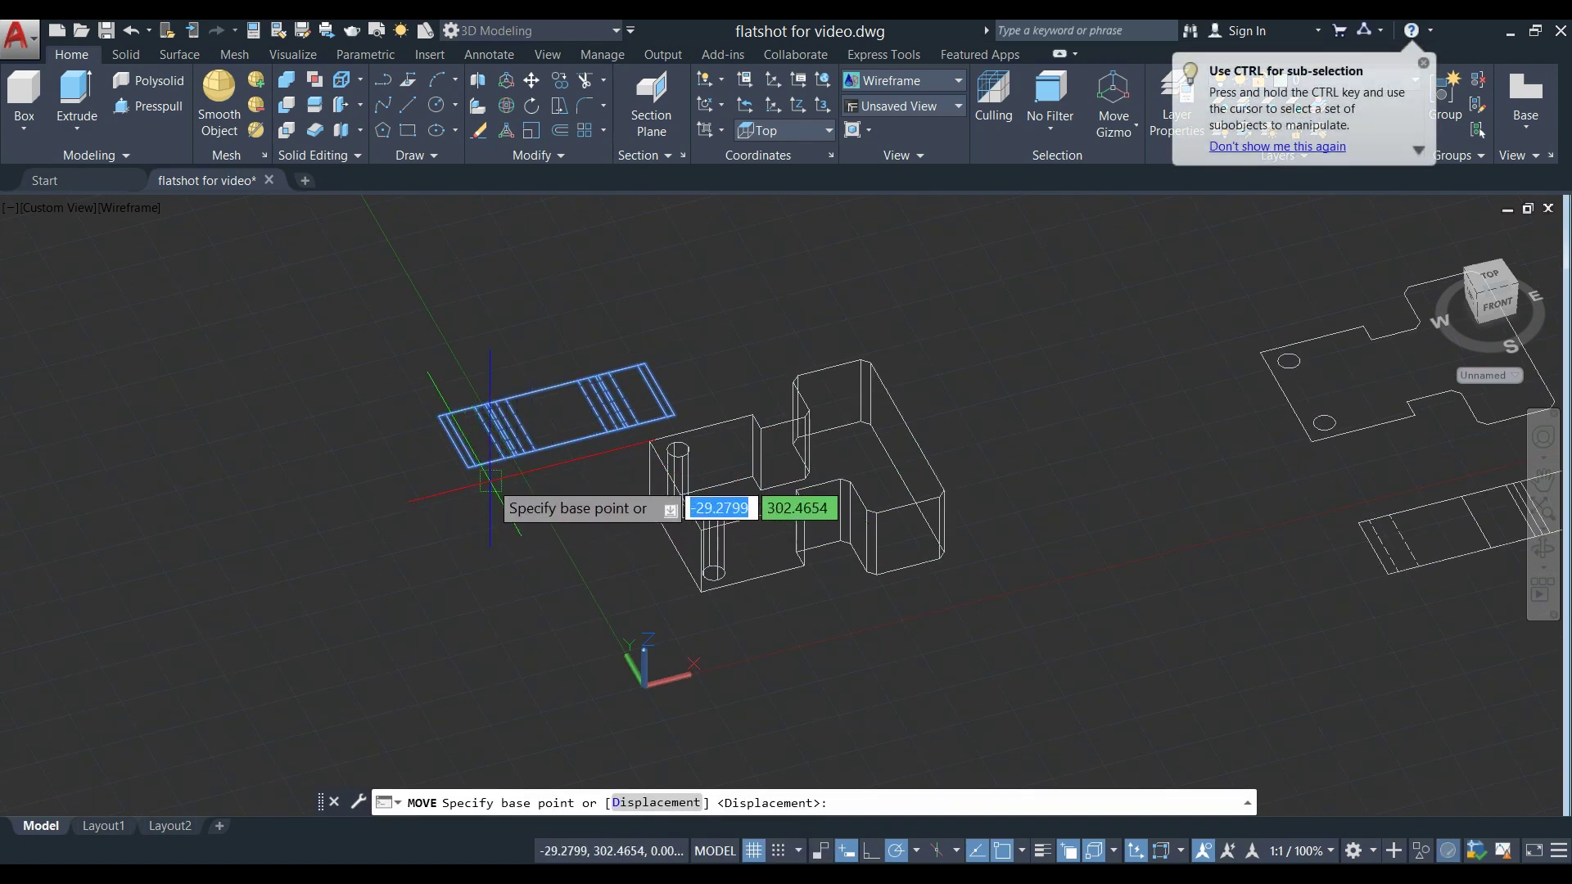
scroll(474, 473, "up", 4)
left_click(459, 466)
scroll(459, 467, "down", 4)
scroll(852, 529, "down", 3)
scroll(919, 498, "up", 4)
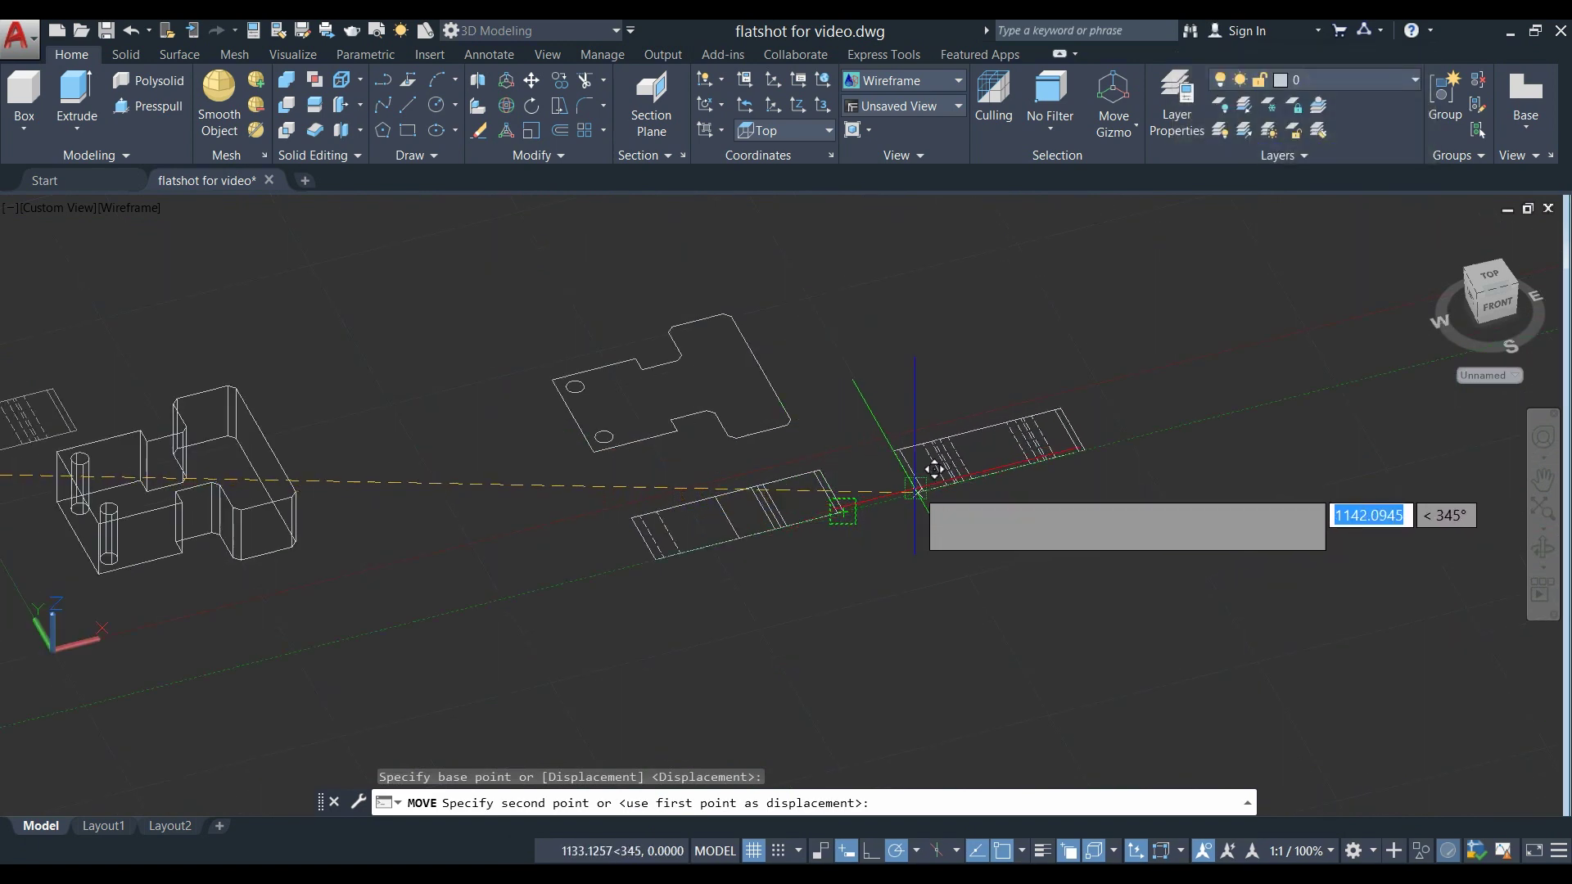
left_click(938, 488)
middle_click_drag(500, 540, 650, 522)
- Set the view to SW Isometric and create a flatshot of the solid, inserted near the right-view flatshot at scale 1 and rotation 0
left_click(32, 210)
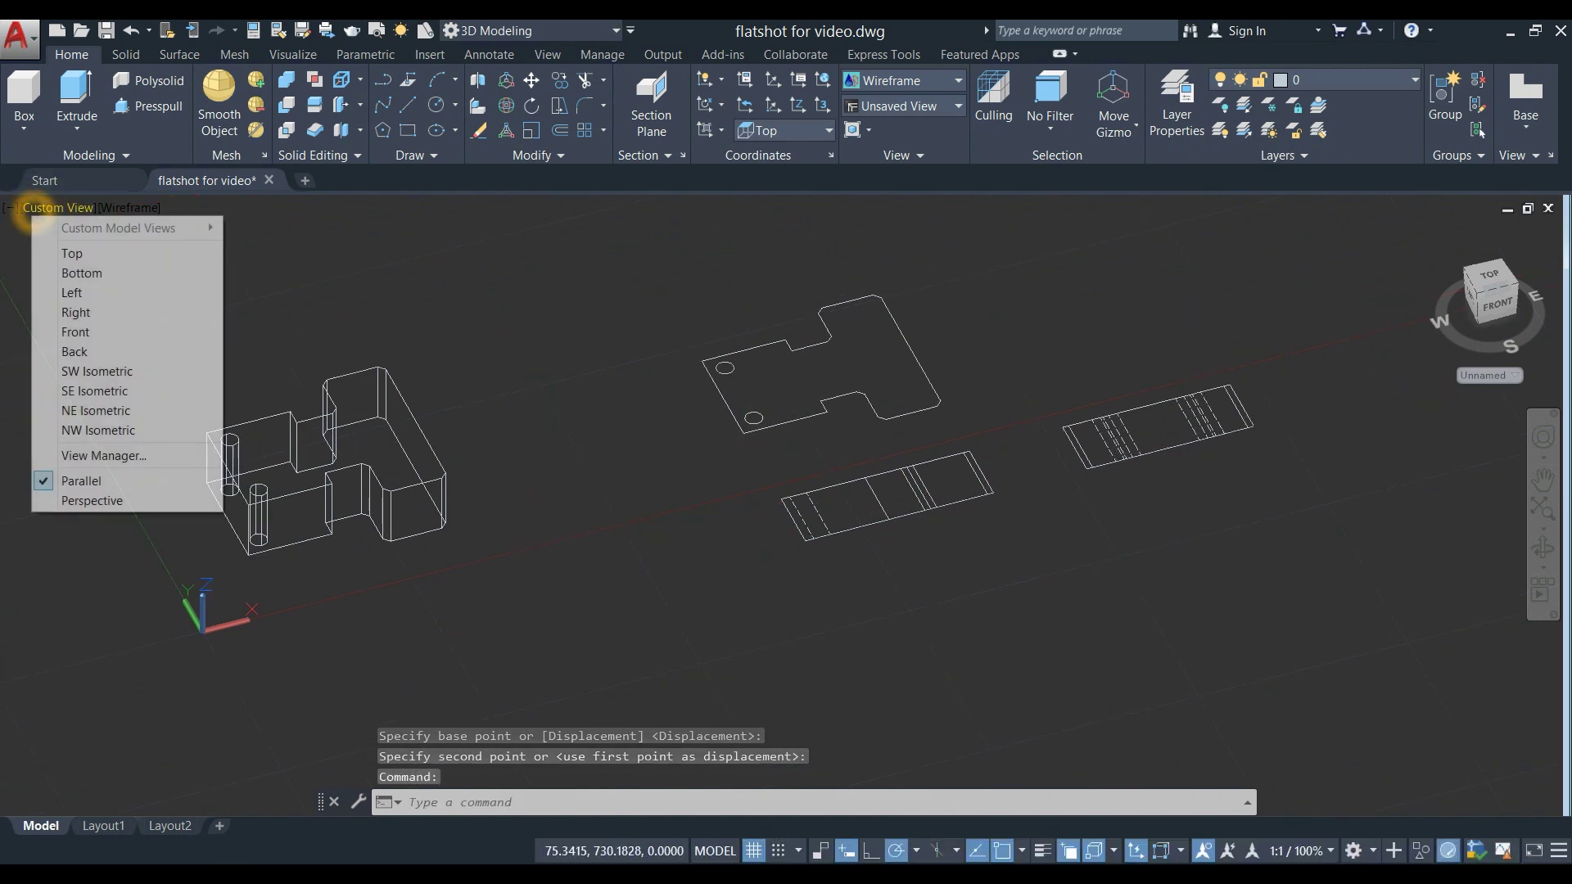
left_click(90, 371)
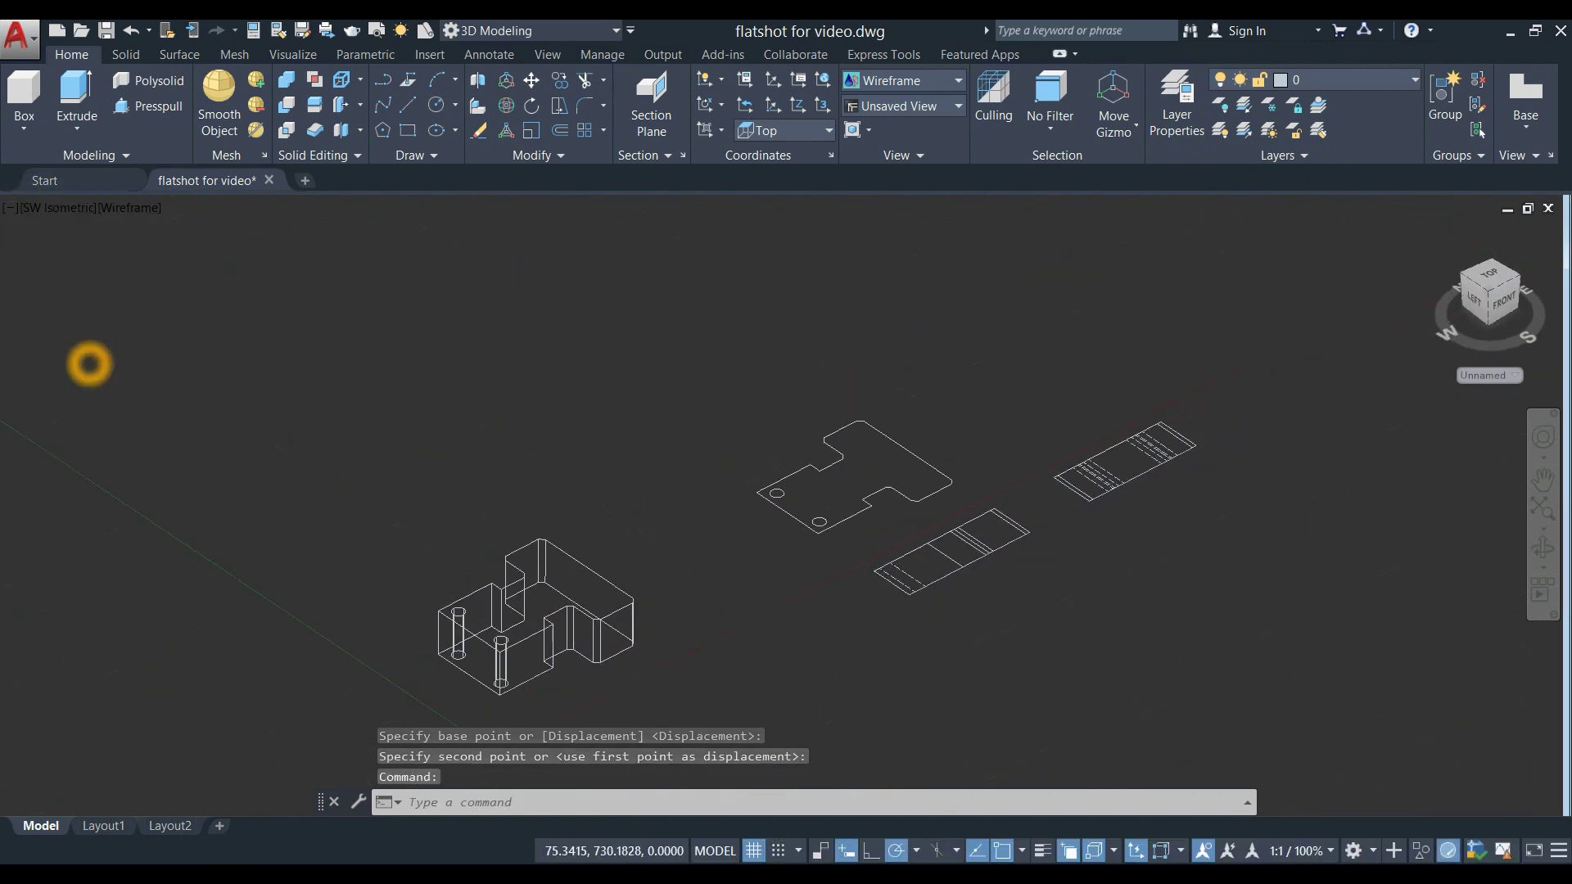
middle_click_drag(604, 456, 594, 359)
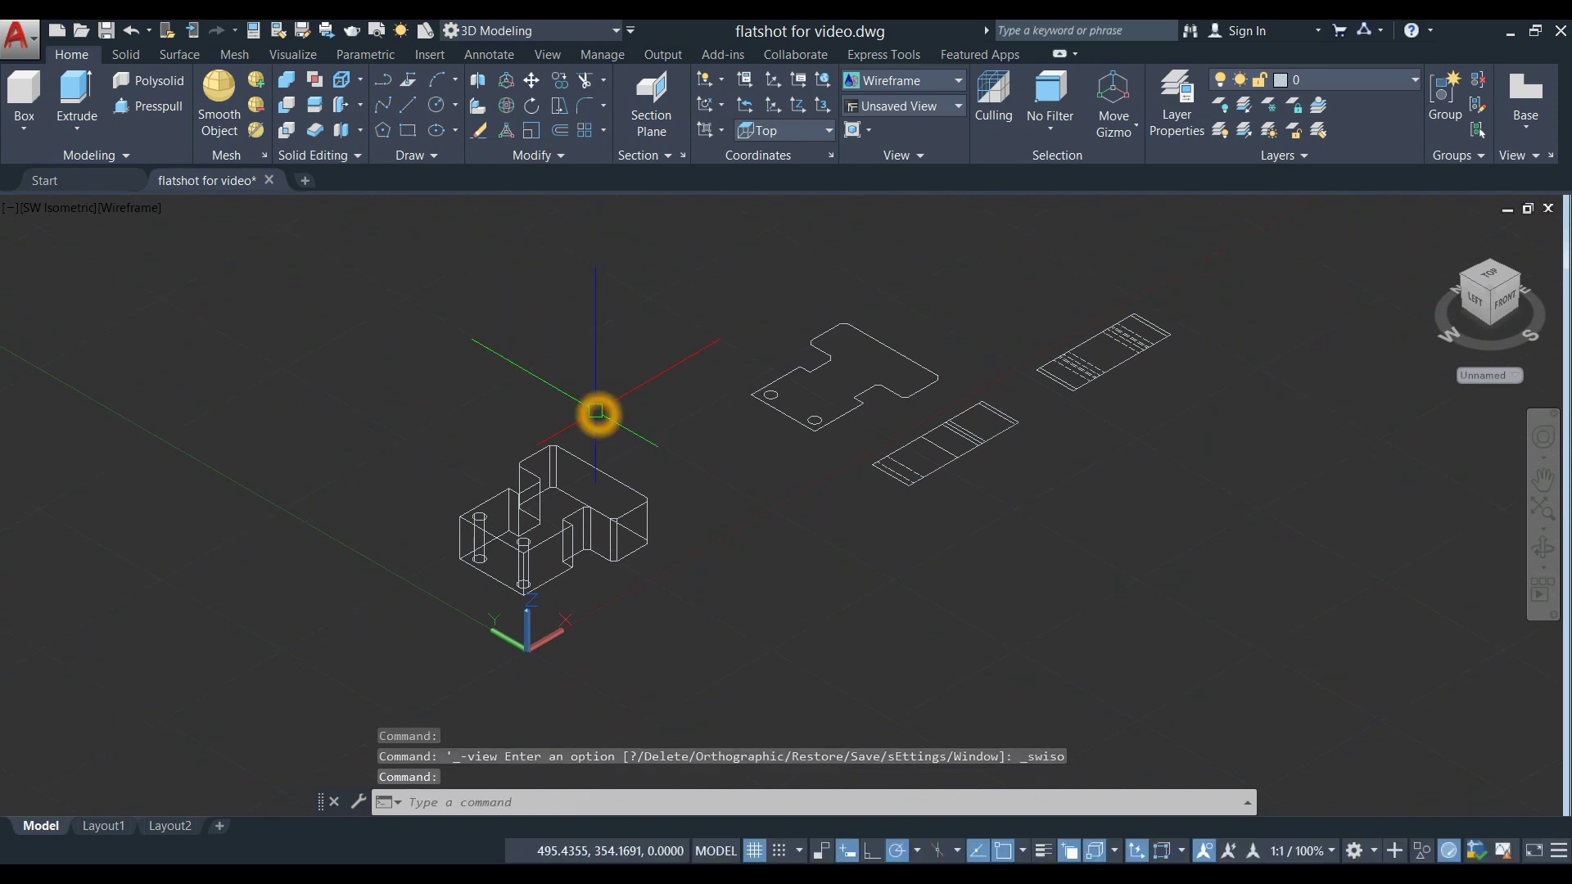
type("l")
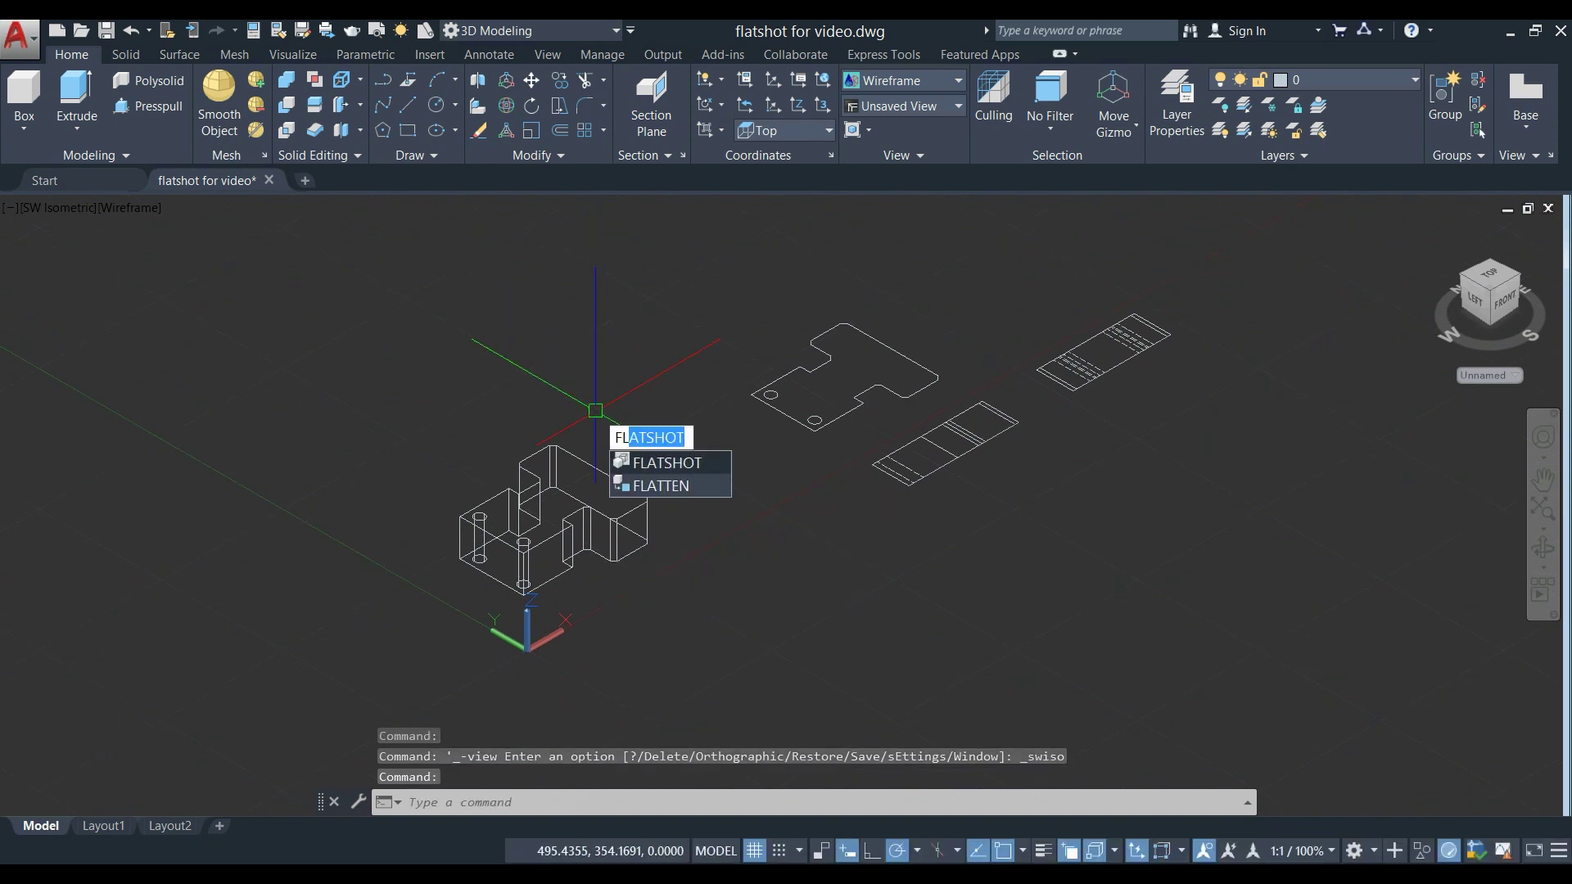
left_click(667, 463)
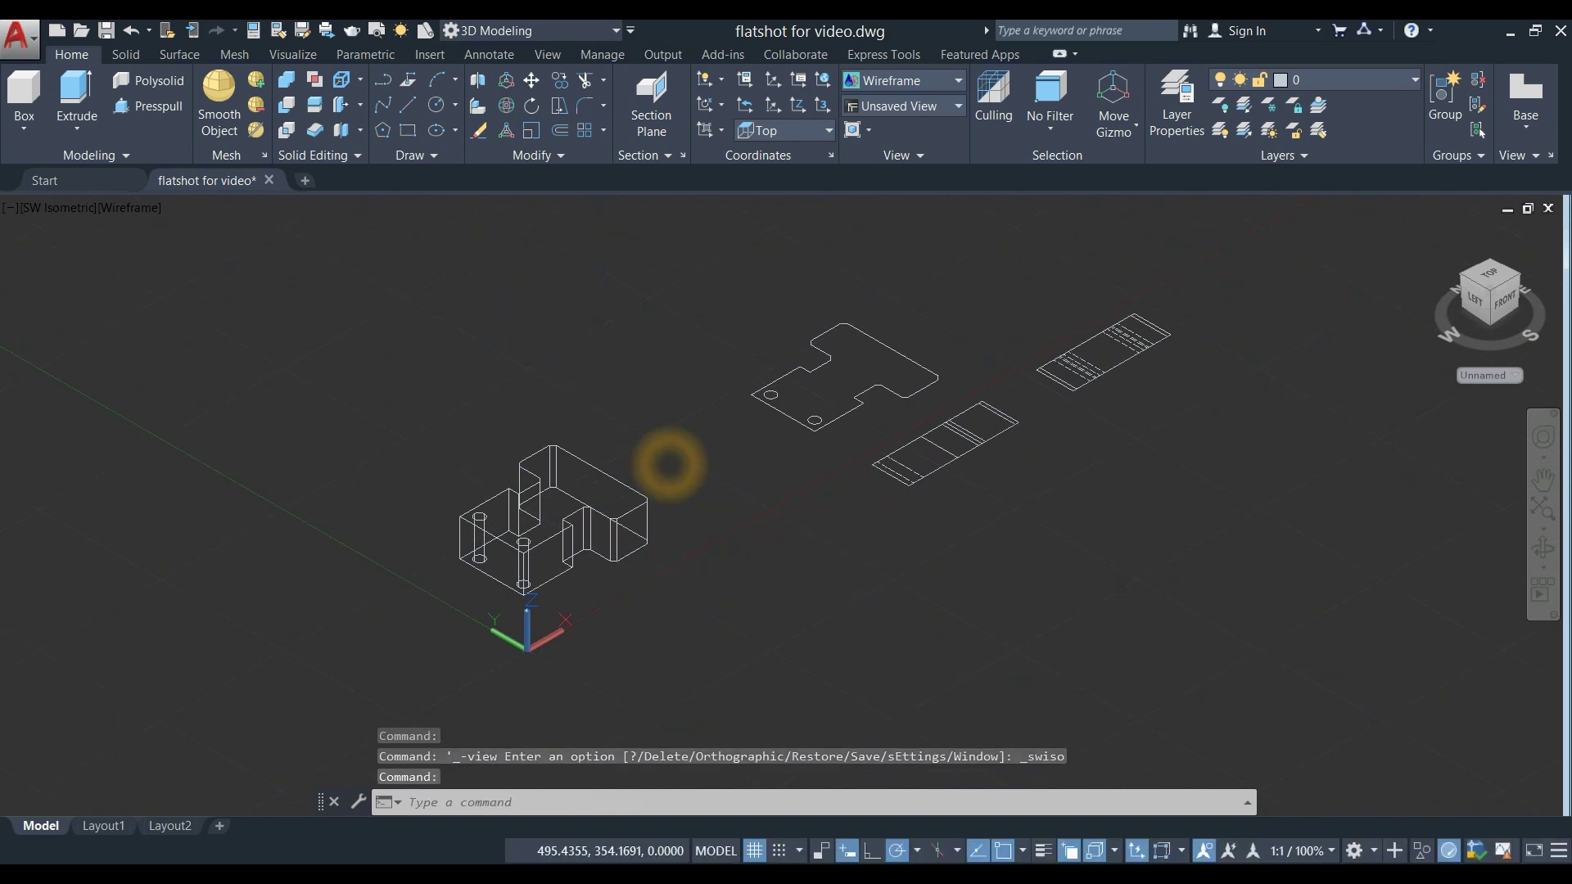
left_click(721, 695)
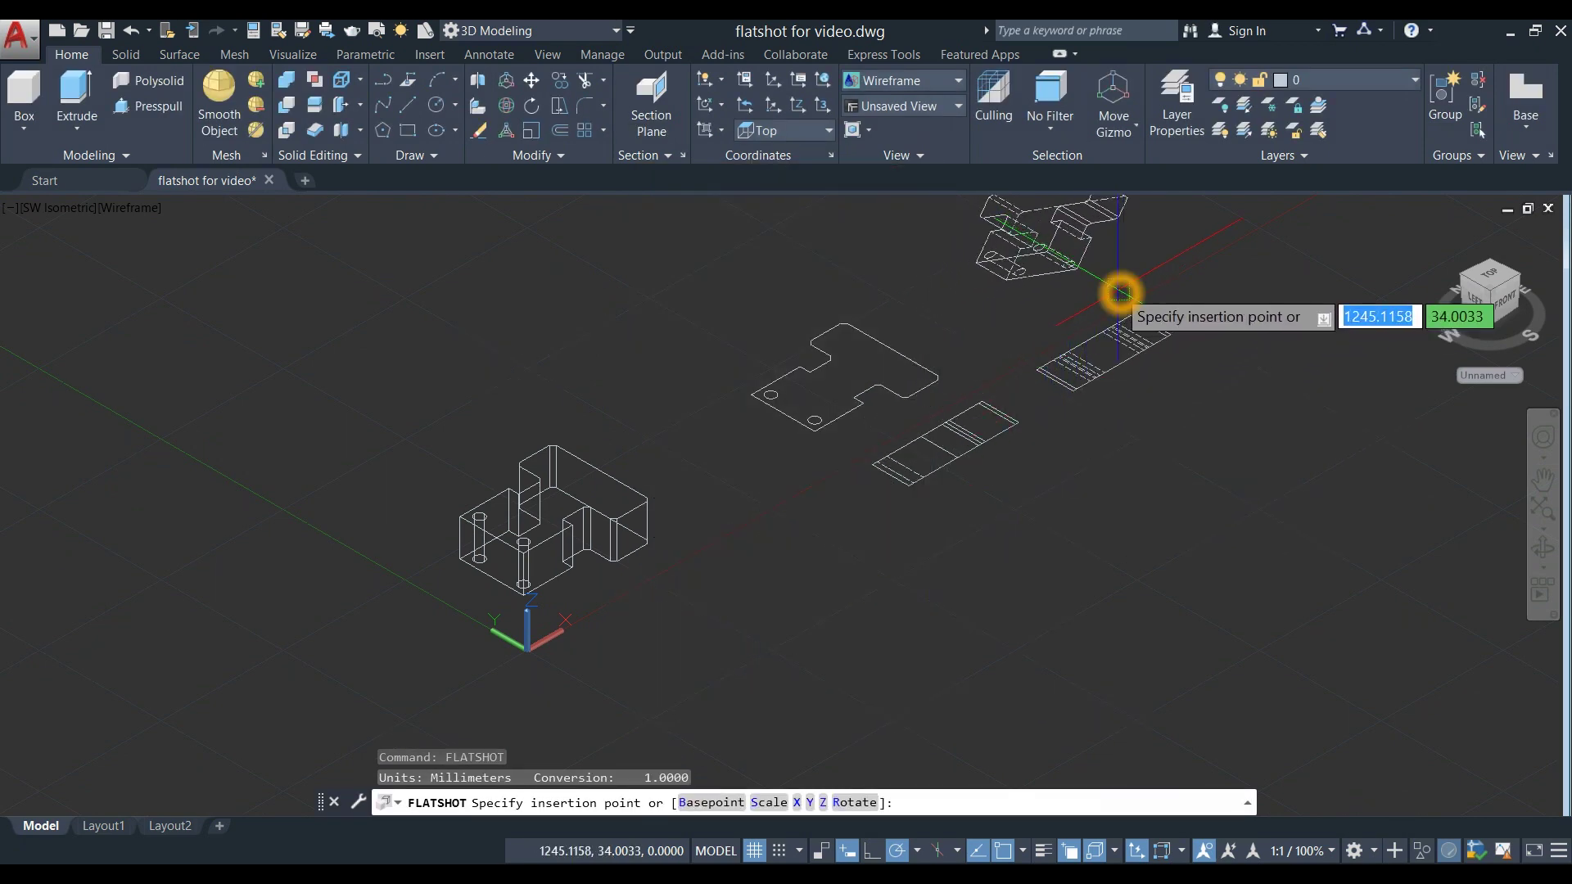
middle_click_drag(1088, 317, 927, 441)
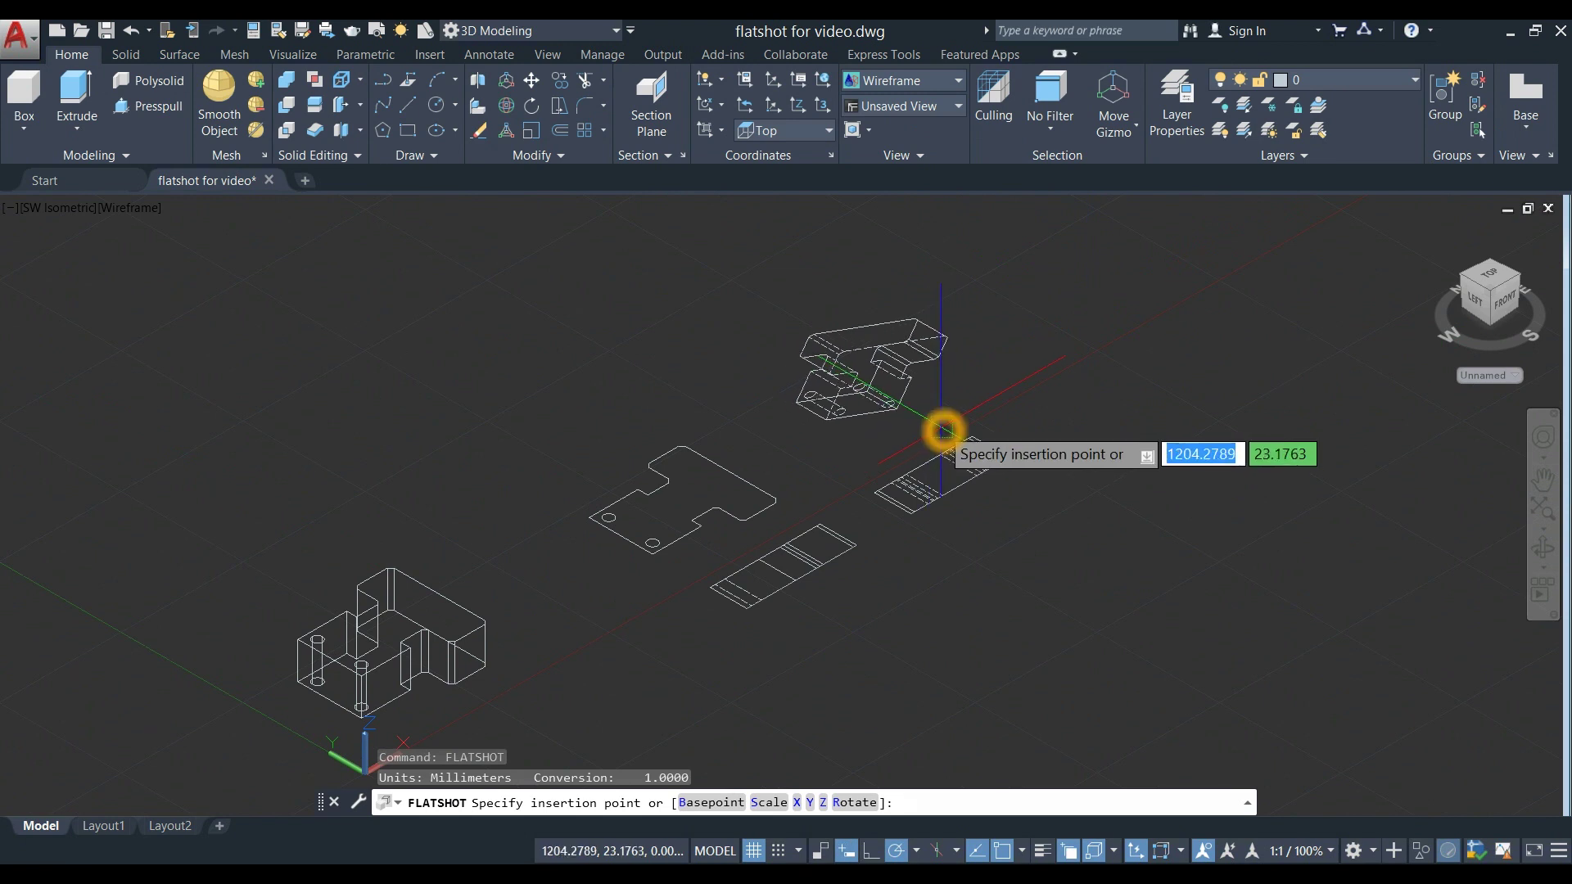
left_click(943, 430)
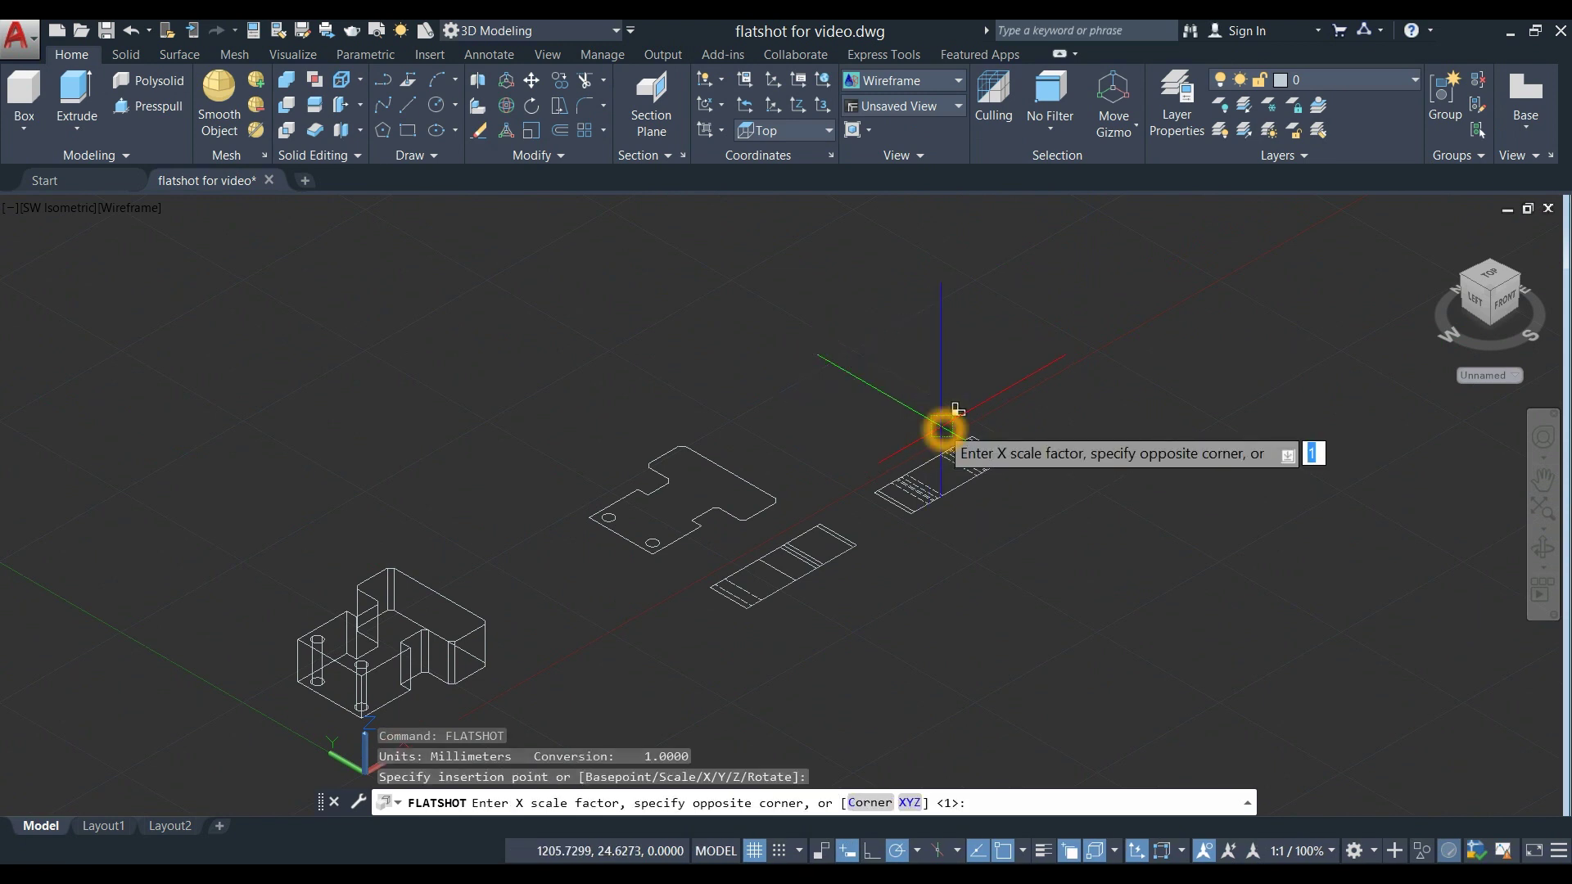
key("Return")
key("Return")
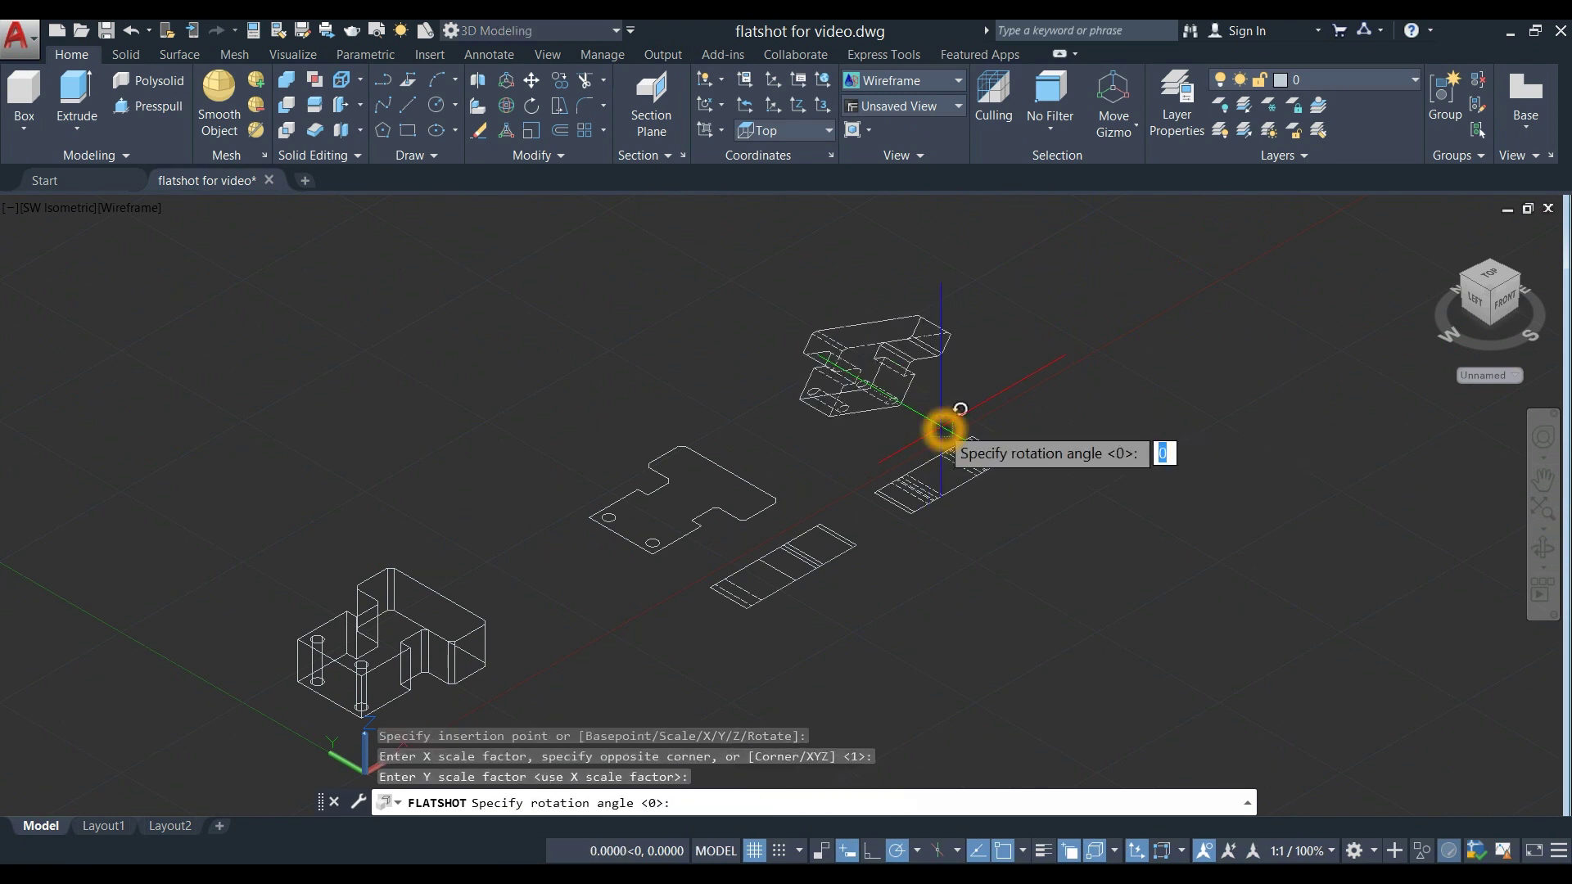
key("Return")
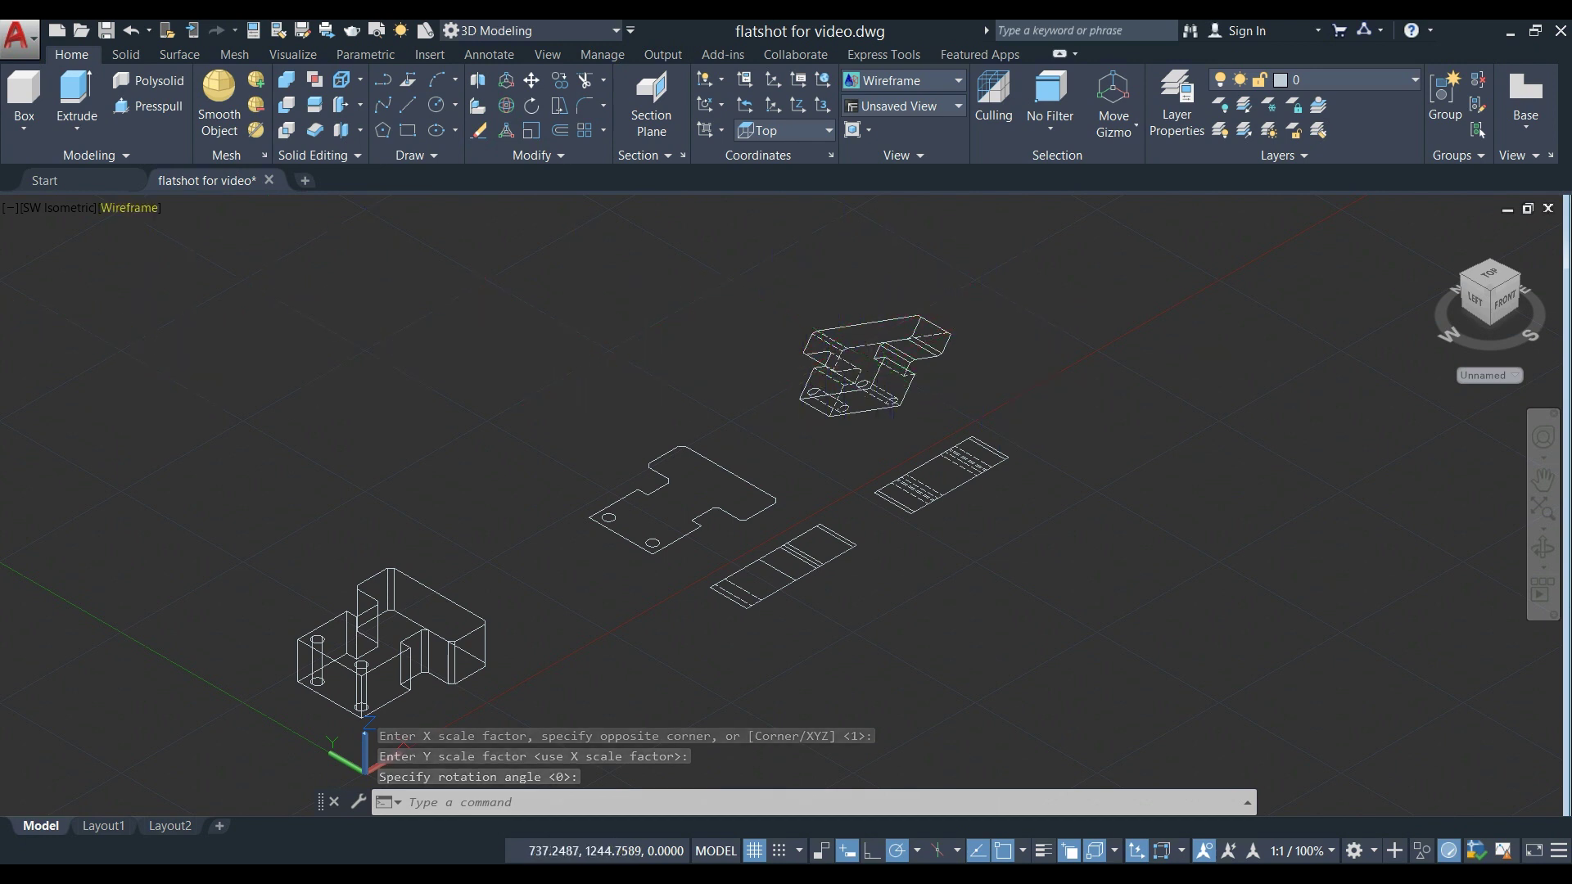
- Examine the isometric flatshot block from the Top view and from a slightly tilted view
left_click(43, 208)
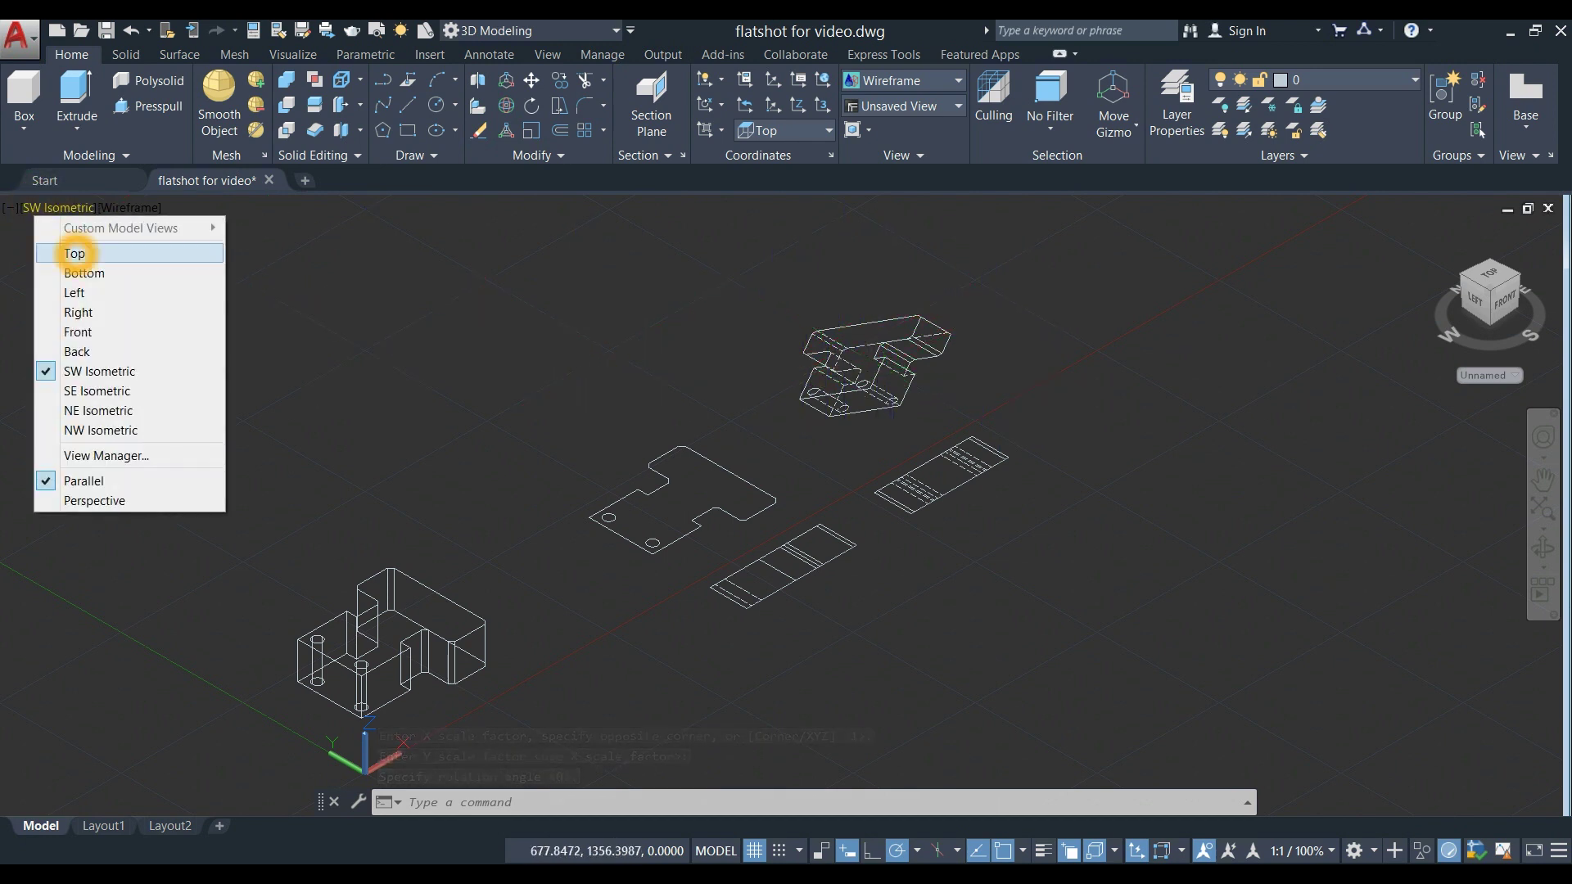
left_click(74, 253)
middle_click_drag(923, 502, 561, 482)
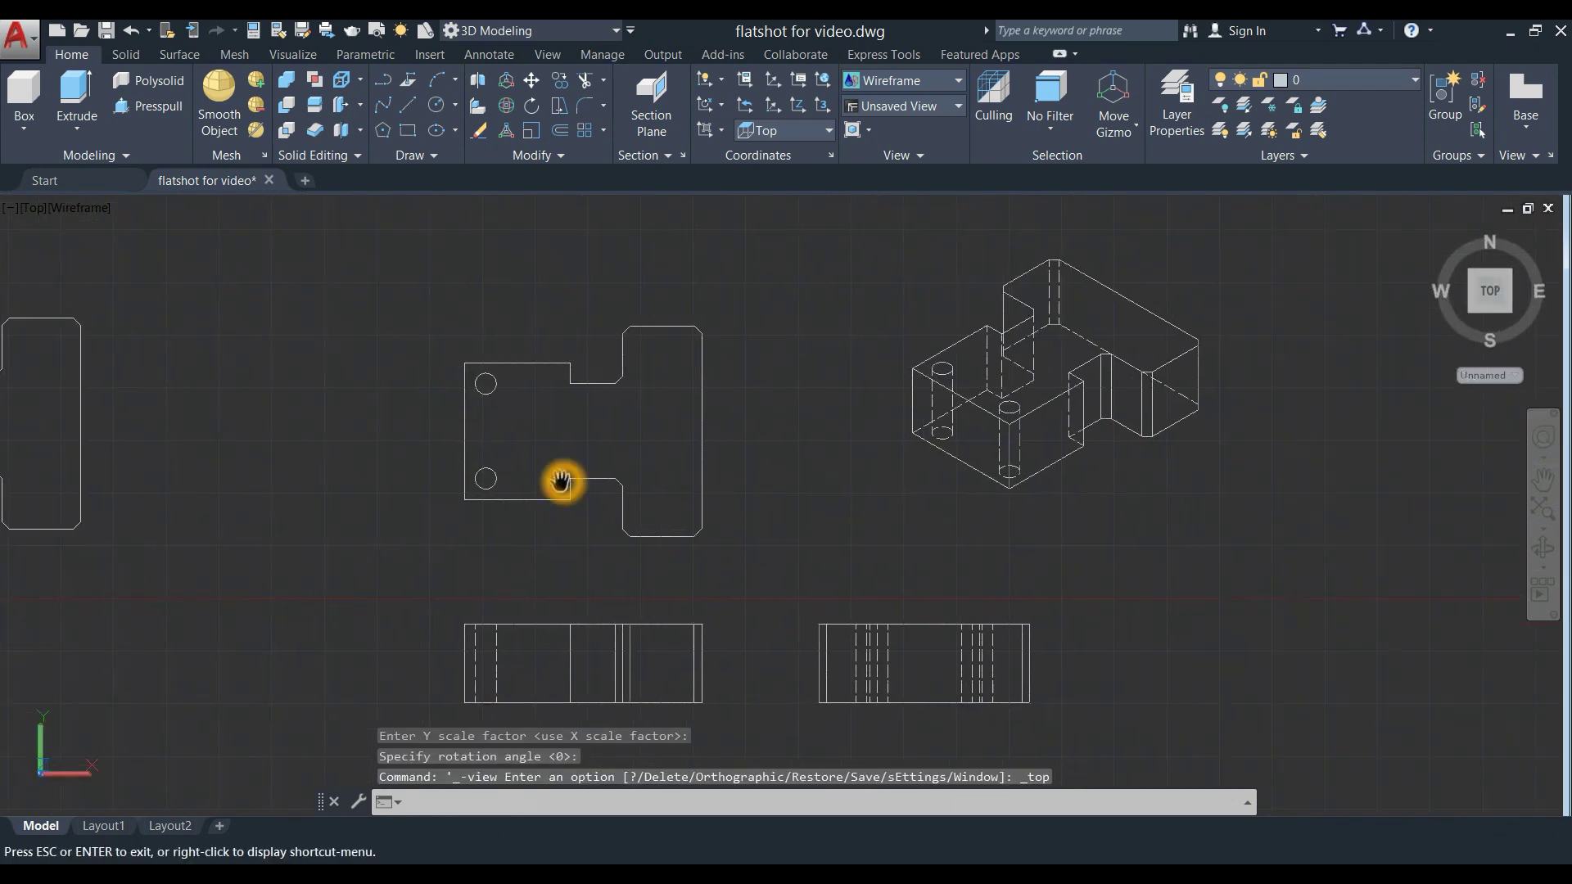
key("Escape")
scroll(983, 414, "down", 3)
scroll(933, 419, "up", 2)
left_click(949, 403)
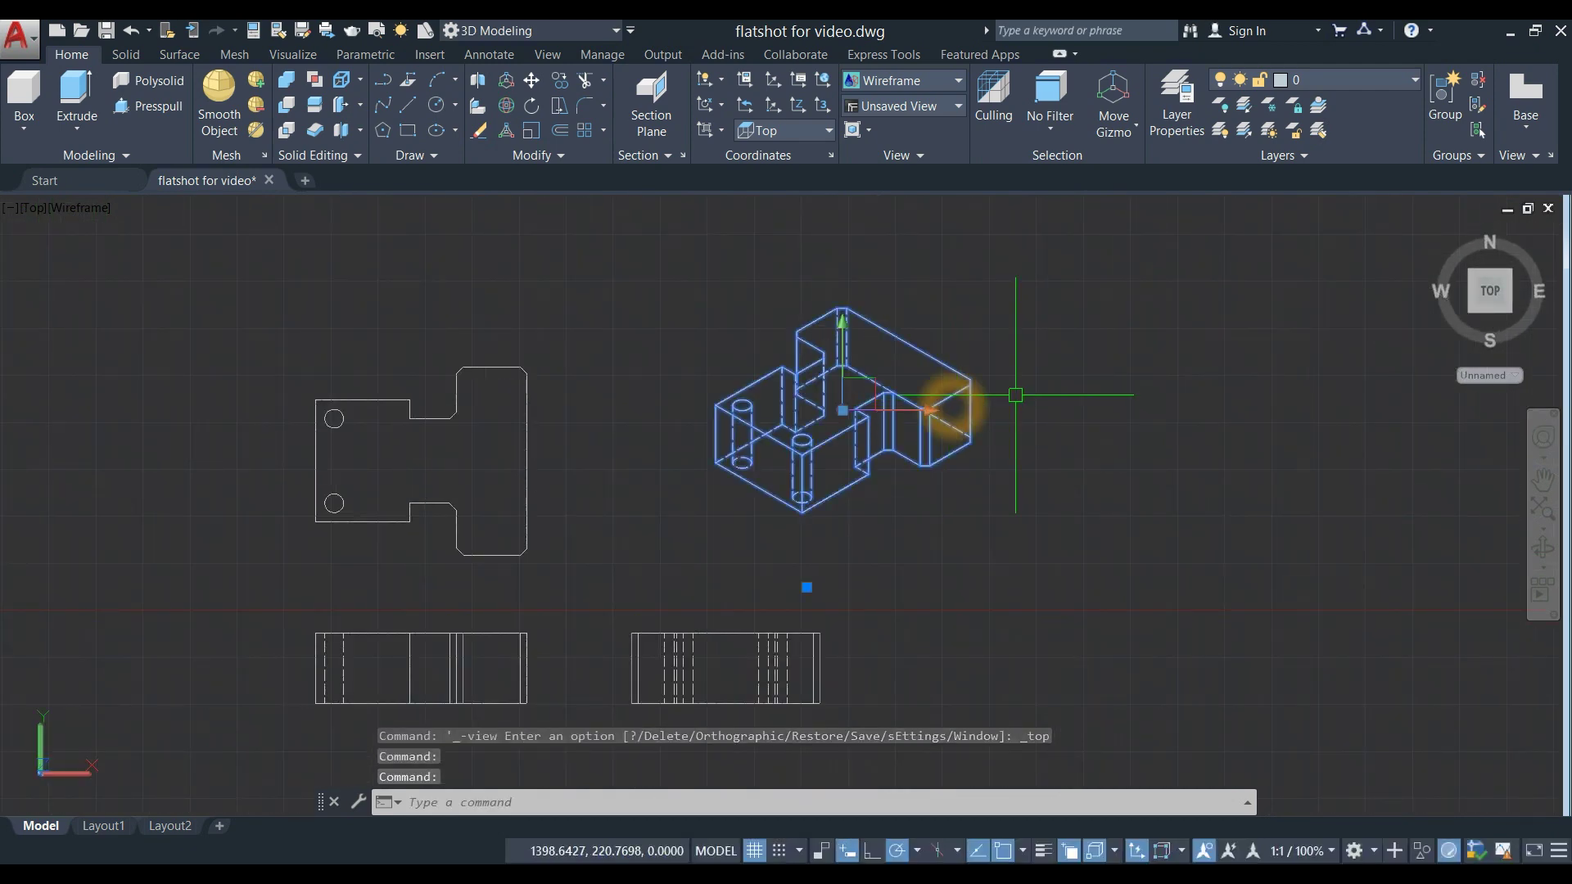
left_click(1024, 391)
key("Escape")
middle_click_drag(1002, 535, 999, 468, "shift")
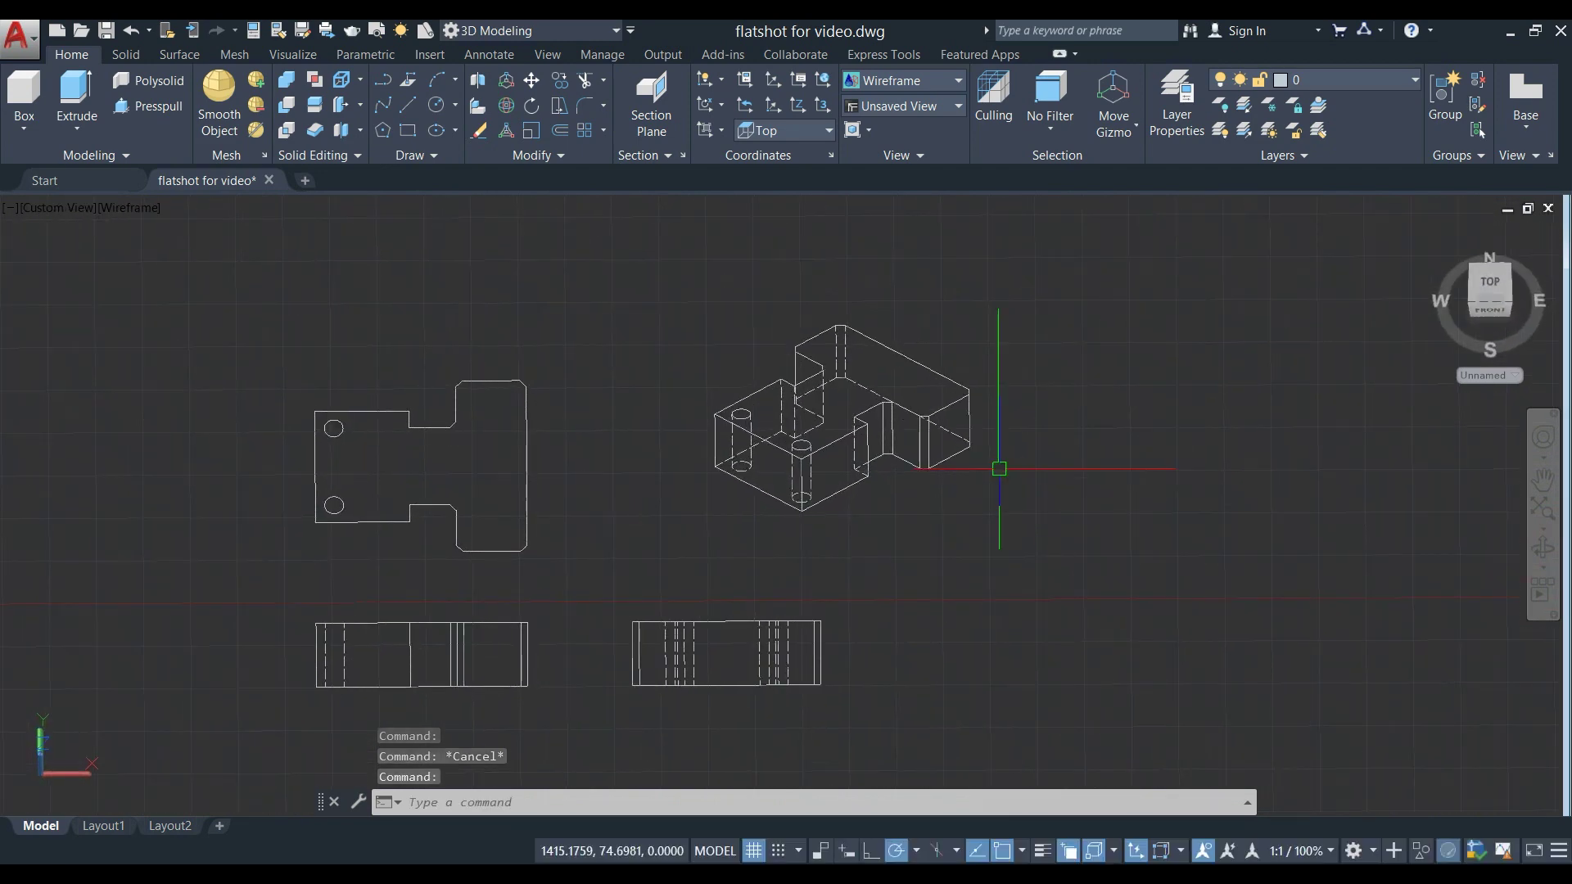
scroll(921, 422, "up", 3)
scroll(923, 422, "down", 4)
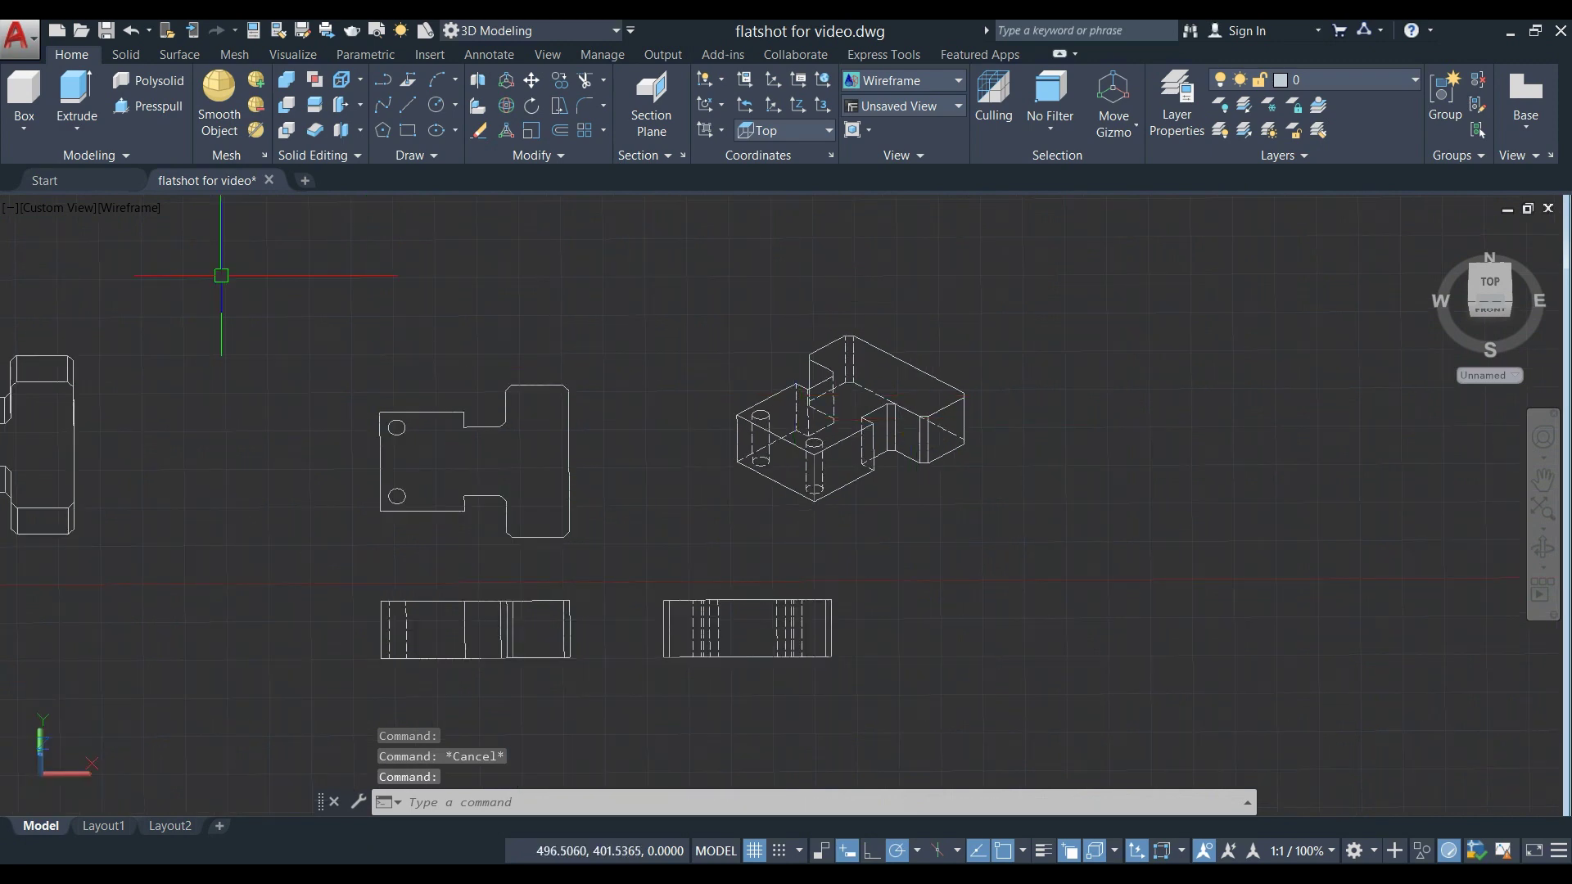
- Return to the Top view and highlight the top-view, front-view and right-view flatshot blocks for inspection
left_click(48, 211)
left_click(62, 245)
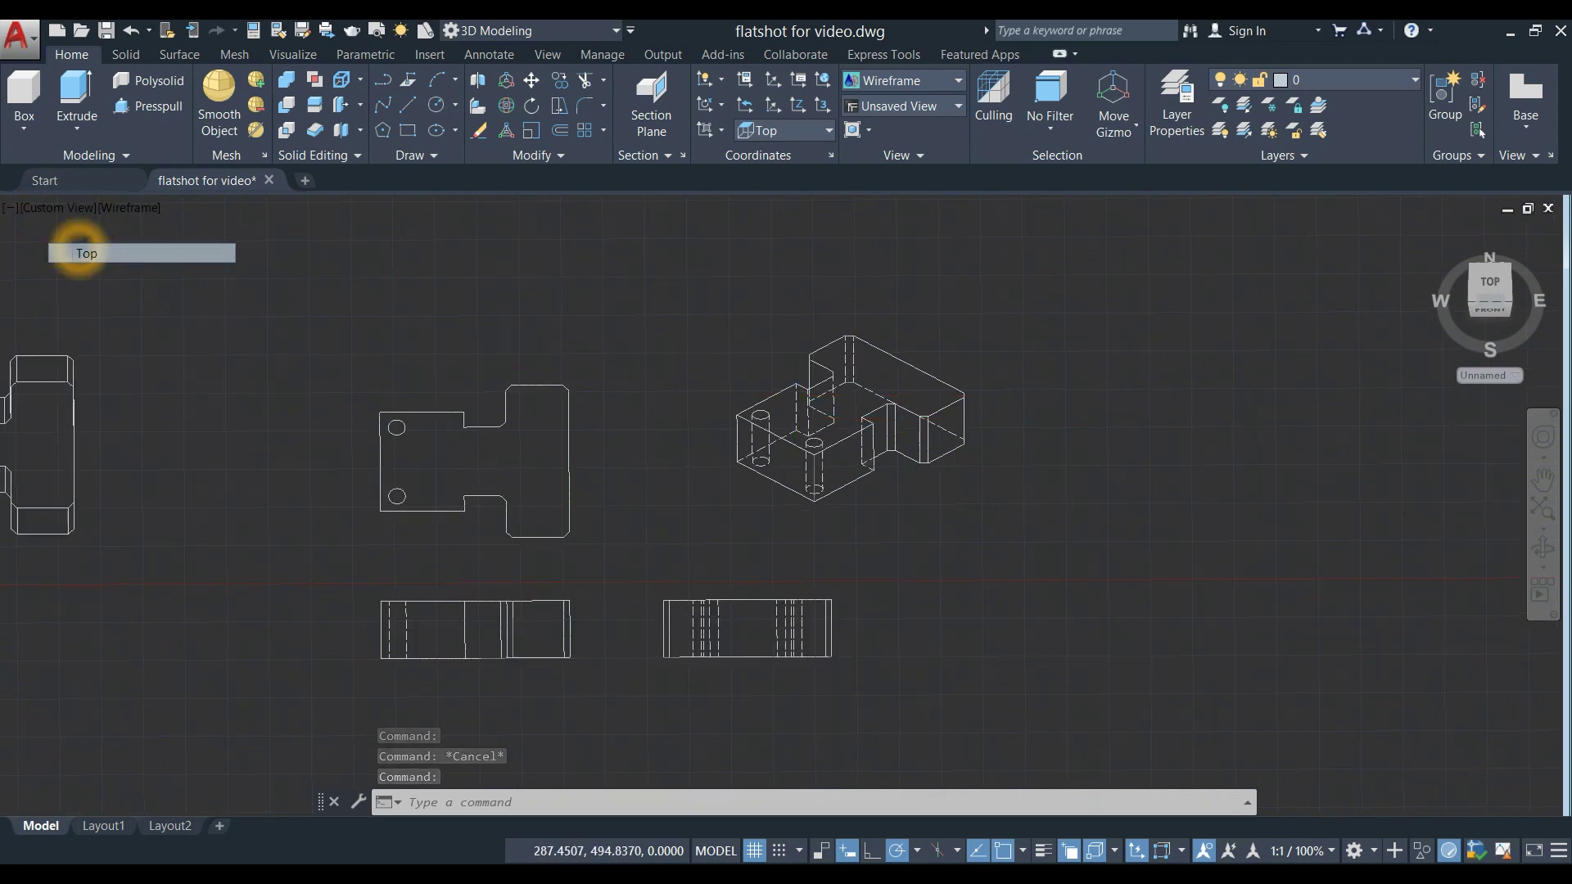
middle_click_drag(944, 478, 743, 410)
left_click(573, 253)
left_click(906, 720)
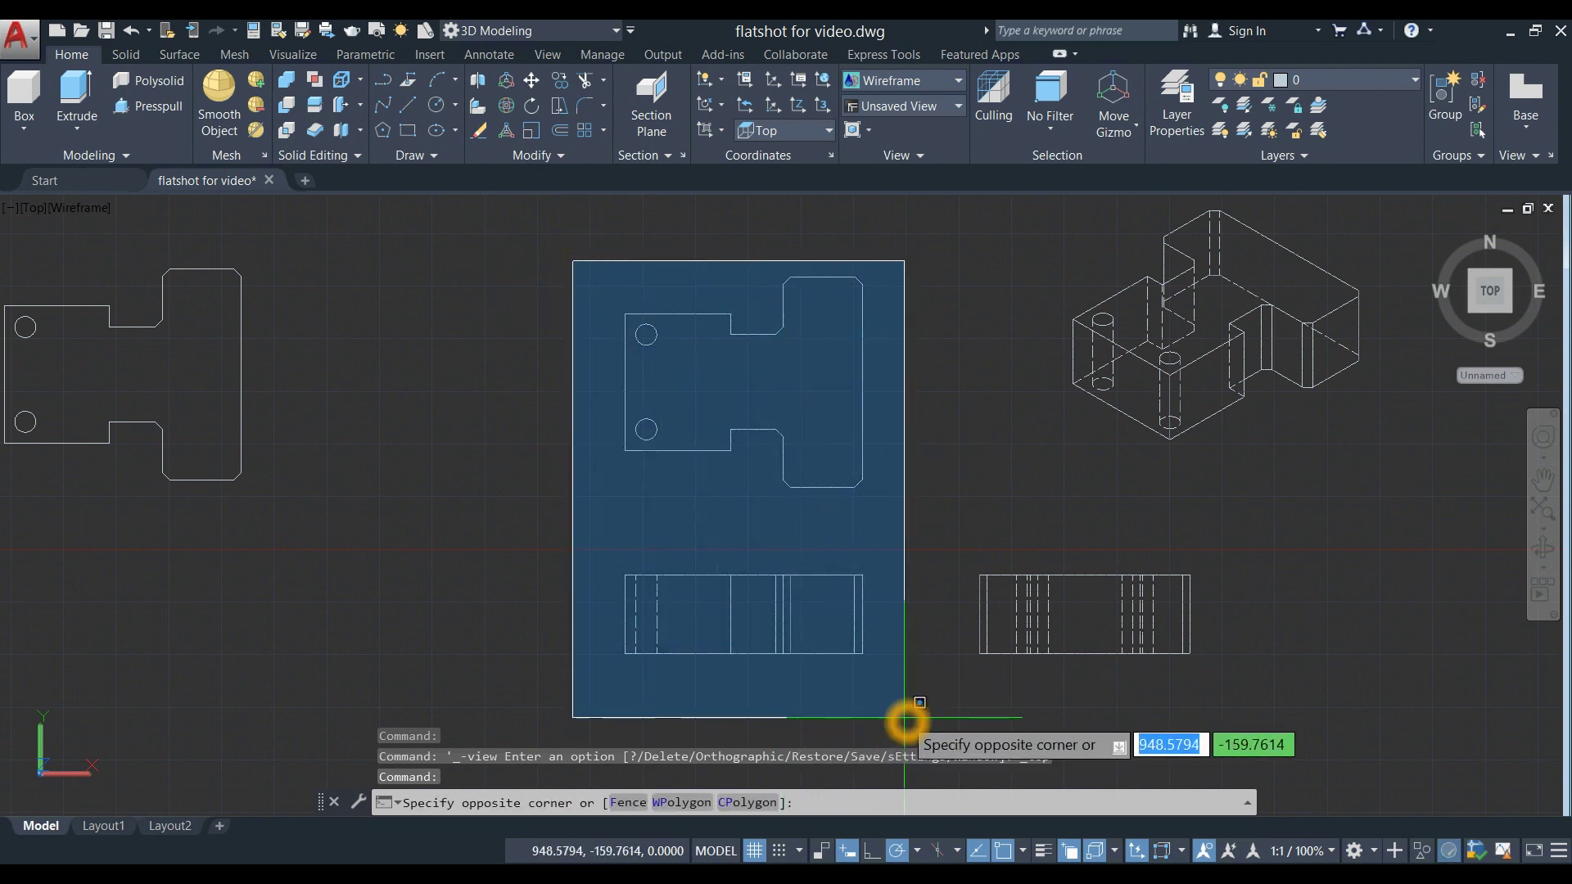
left_click(1041, 653)
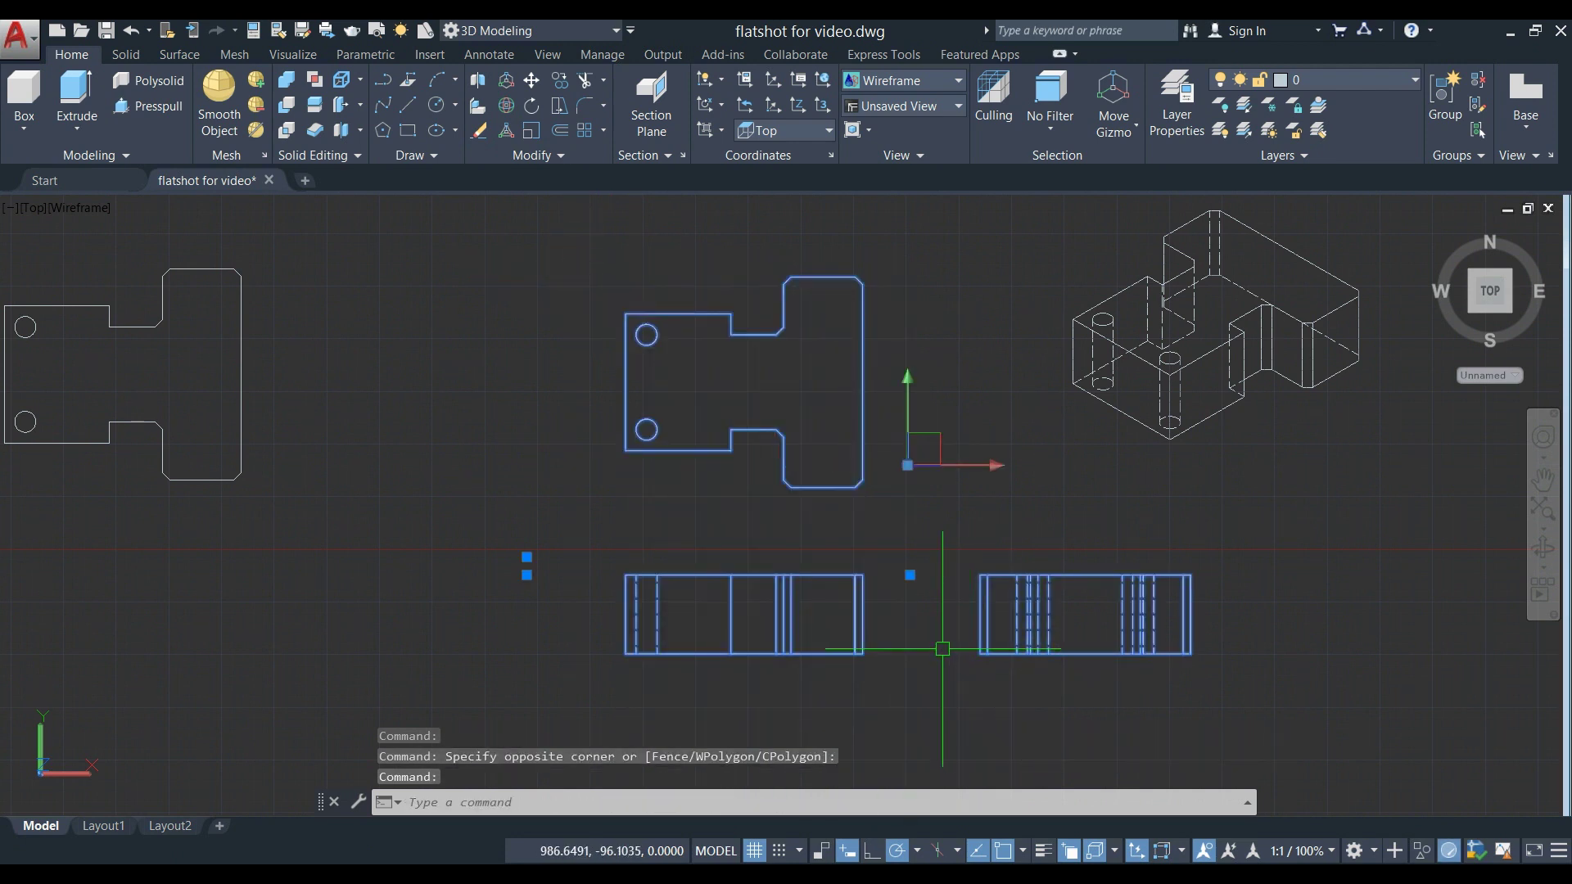
key("Escape")
- Measure from the lower corner along the original solid's end edge beside the two holes
middle_click_drag(475, 491, 710, 502)
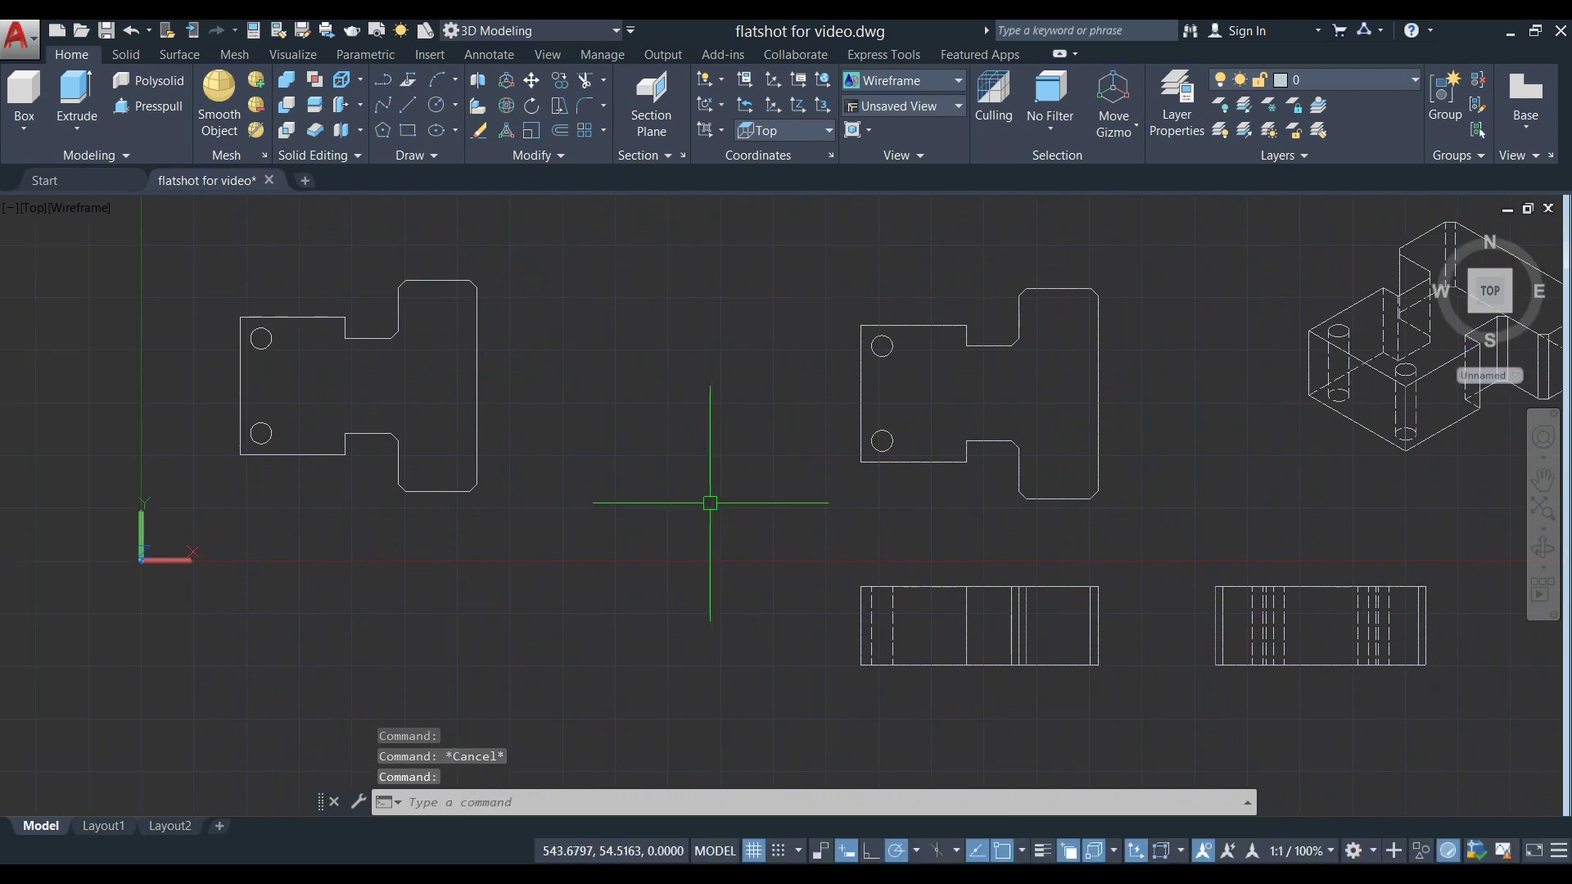
type("ist")
key("Return")
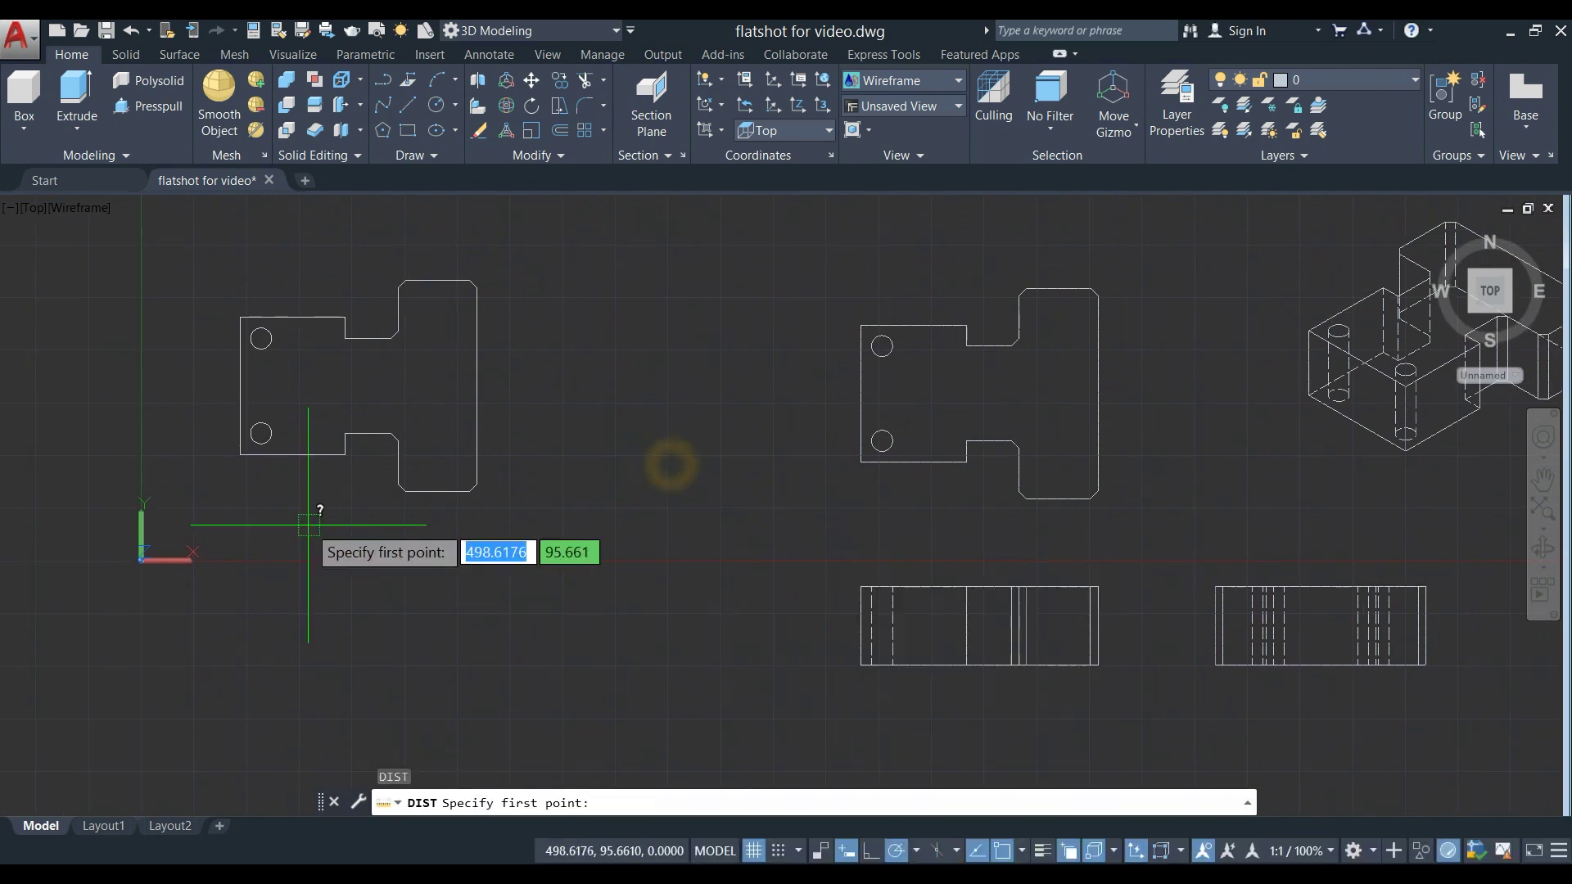
left_click(240, 456)
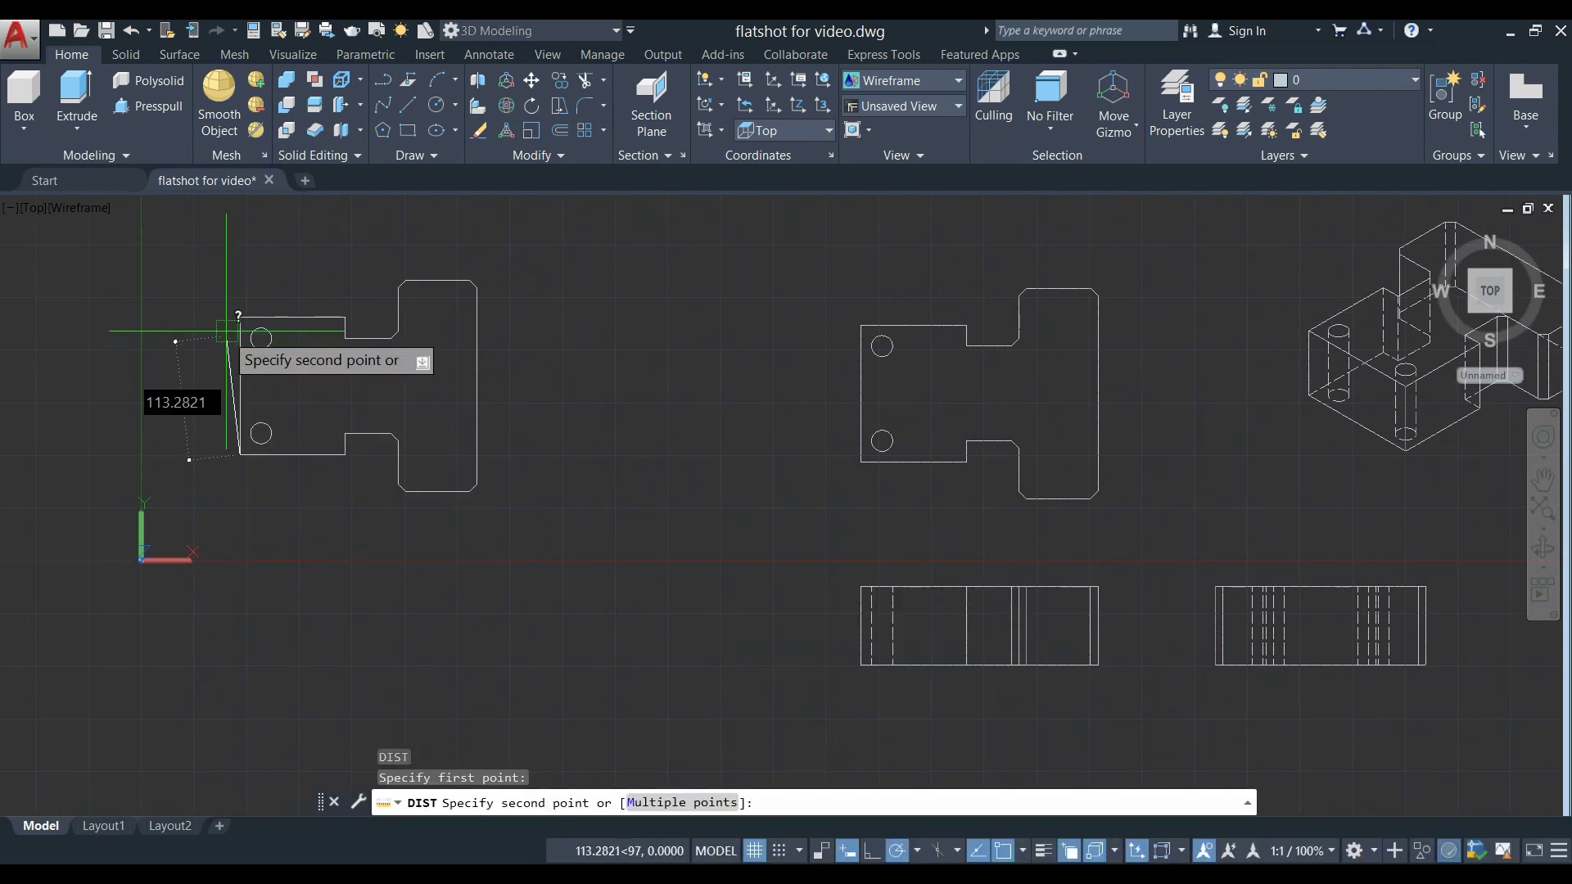
key("Escape")
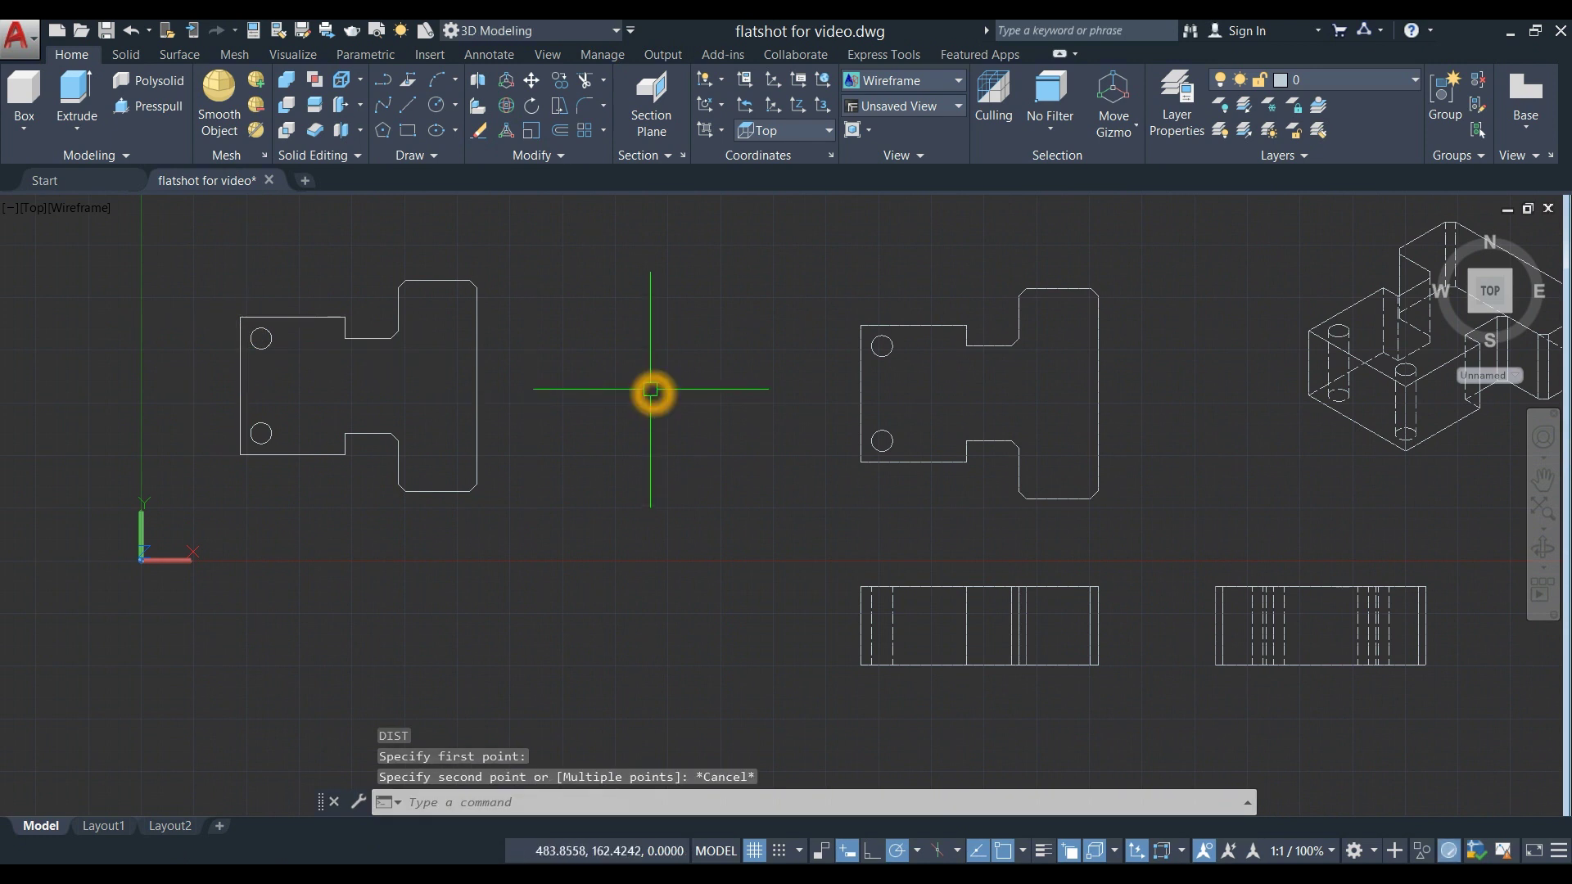
- Measure from the lower corner along the top-view flatshot's end edge beside the two holes
type("dist")
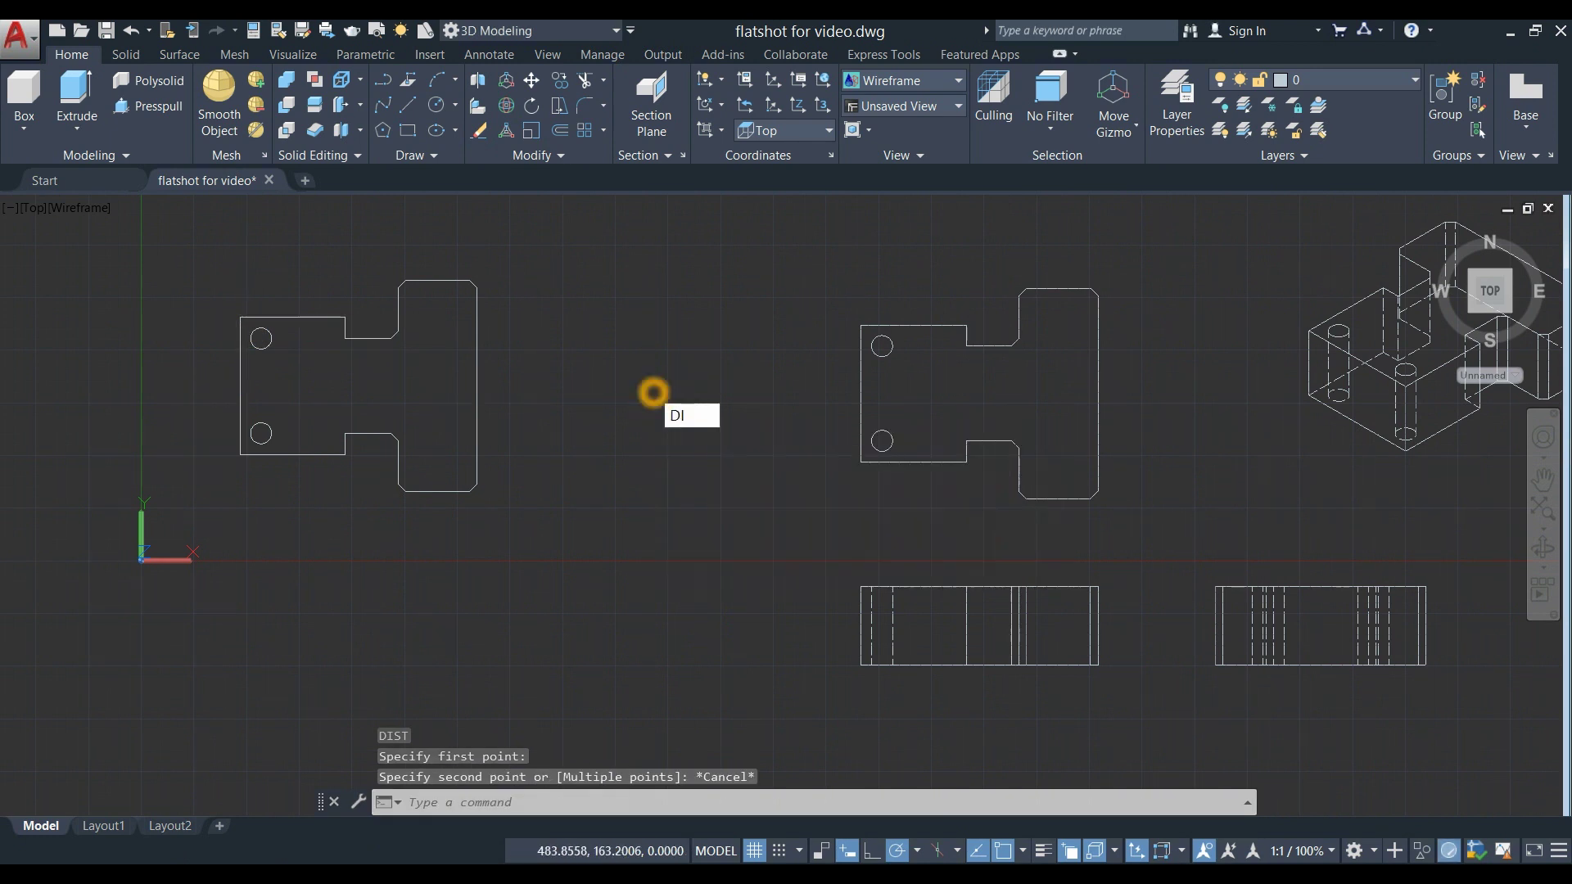
key("Return")
left_click(865, 470)
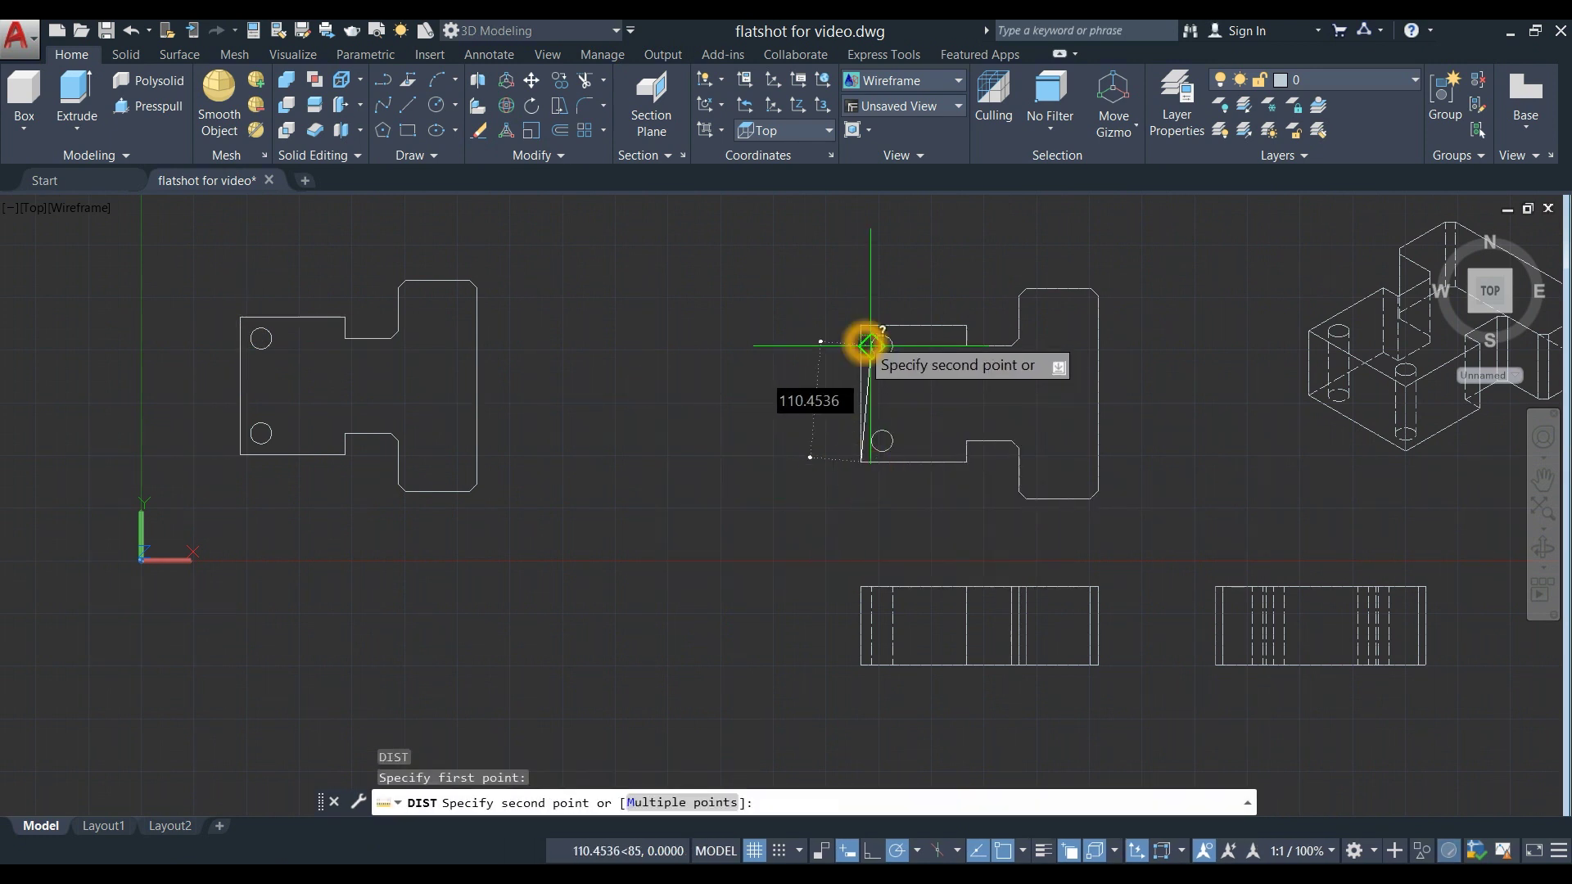
key("Escape")
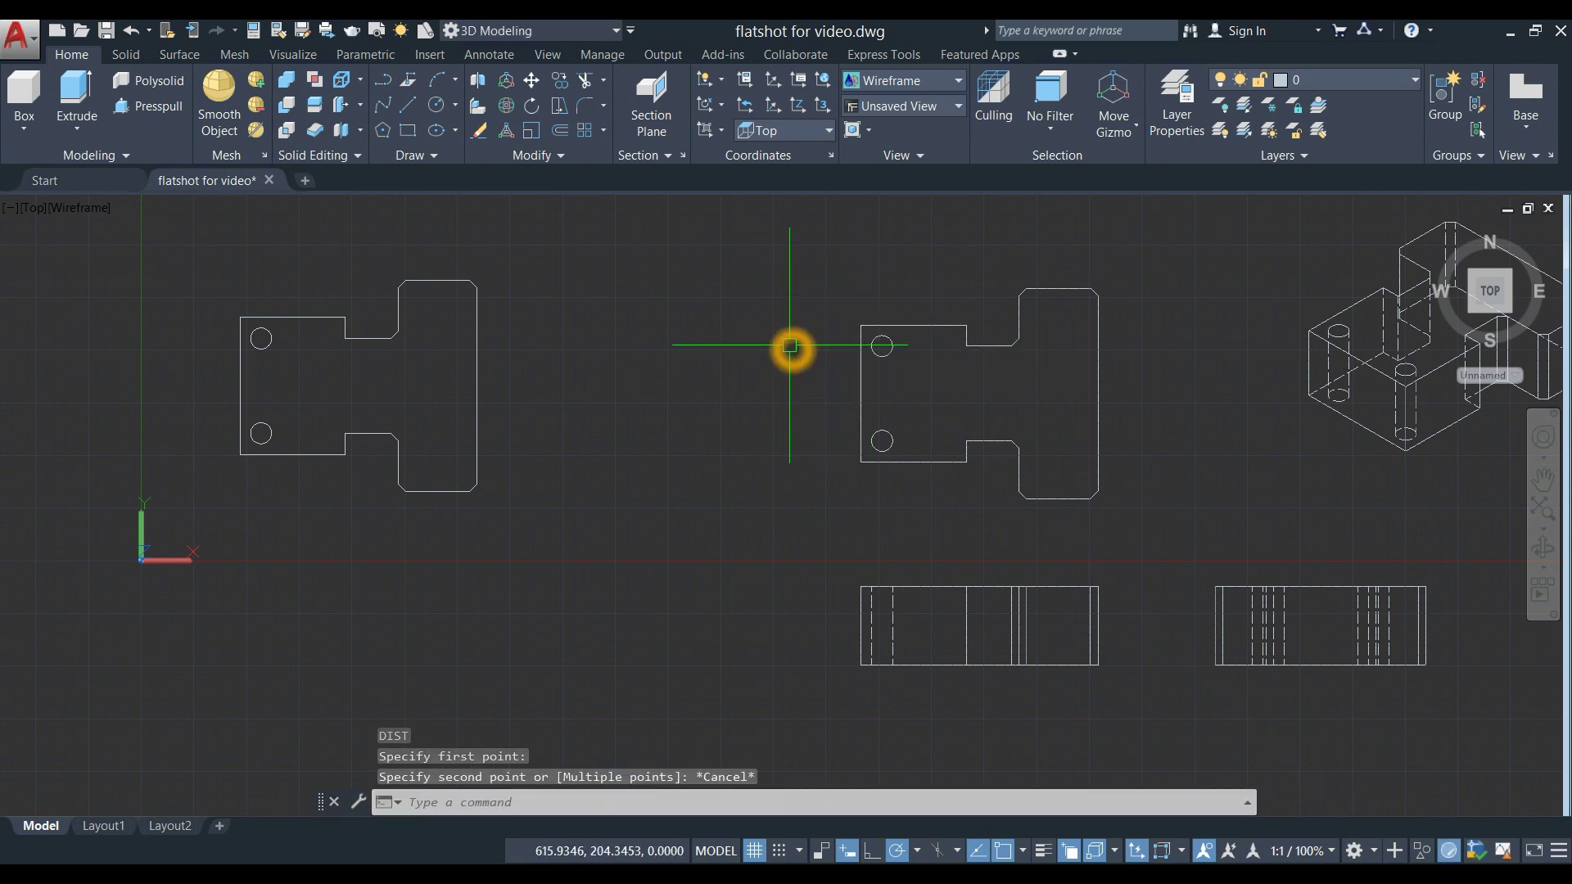
- Measure the height of the front-view flatshot along its outer edge nearest the hidden hole lines
type("di")
key("Return")
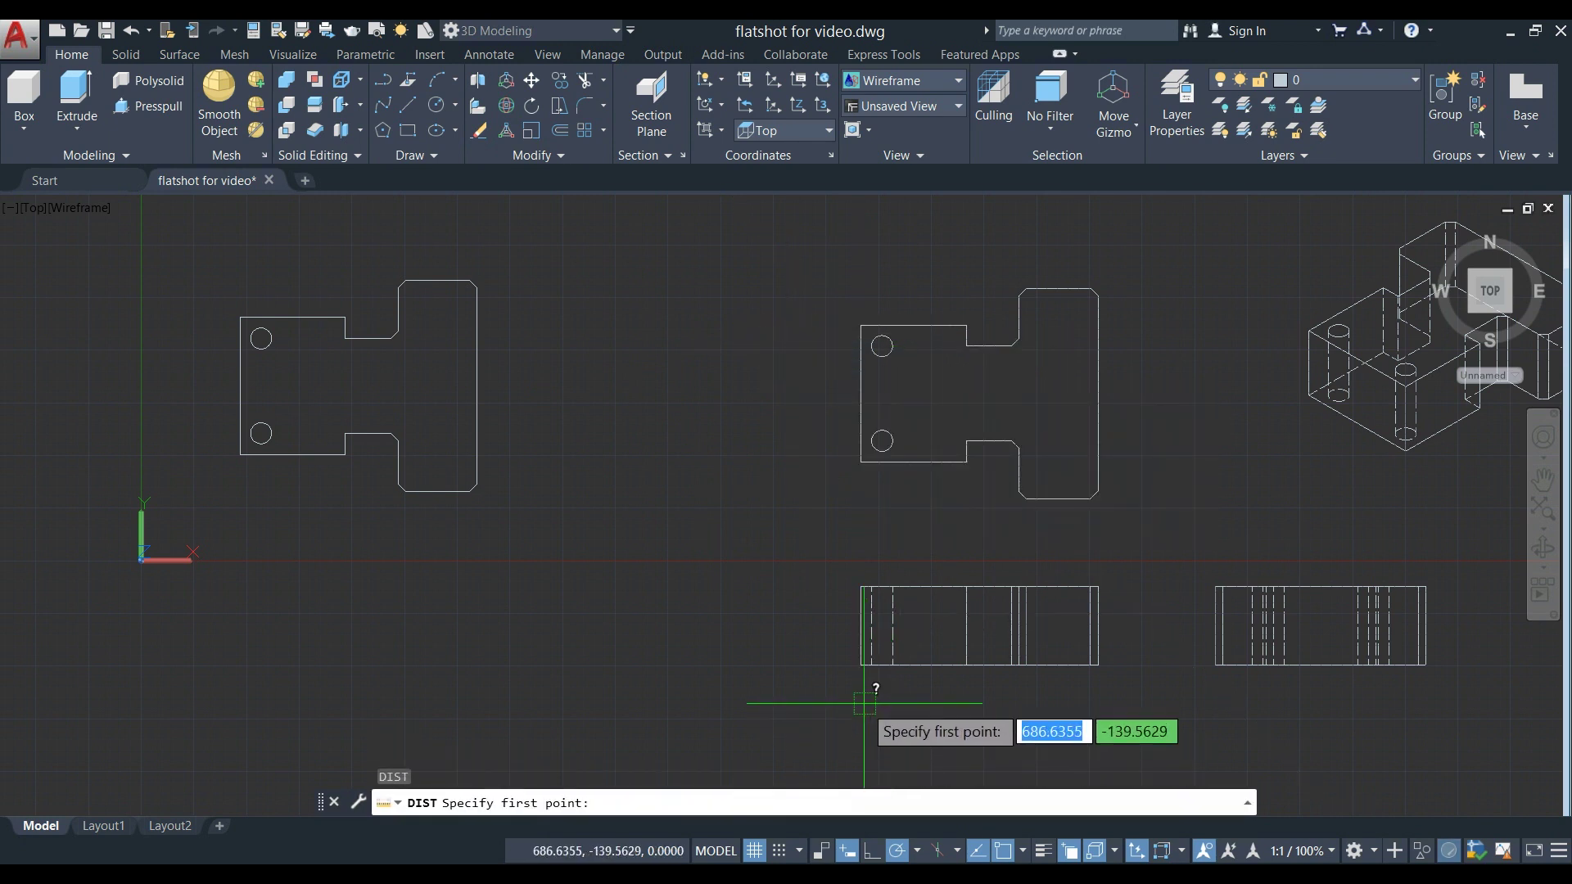
left_click(860, 665)
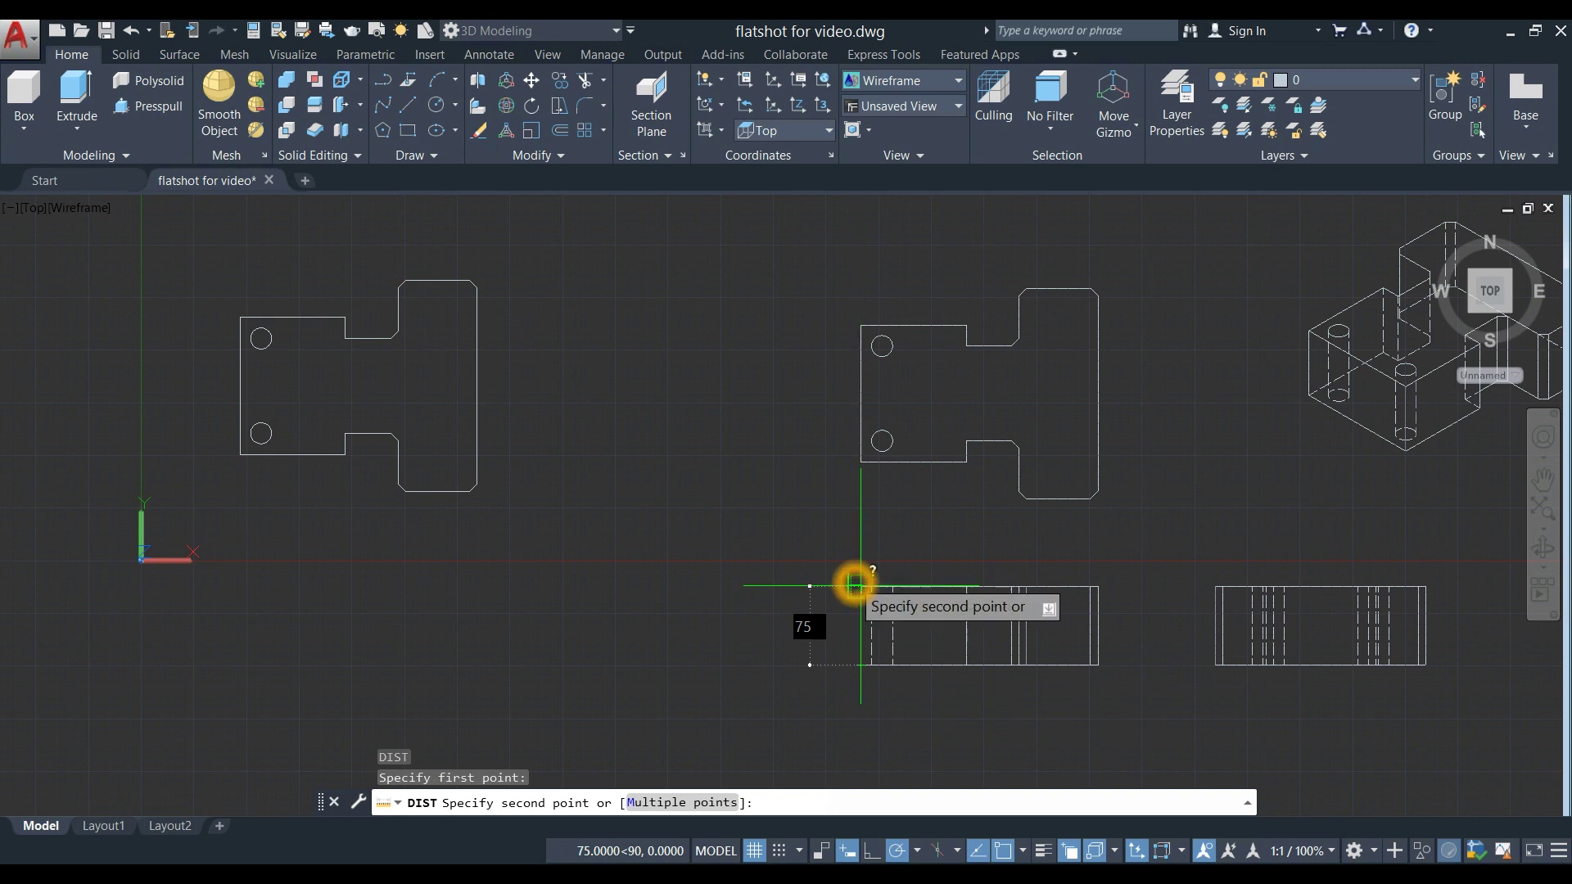
key("Escape")
- Measure the vertical corner edge of the isometric flatshot on the side with the two holes
mouse_move(871, 523)
middle_mouse_down()
mouse_move(534, 537)
mouse_move(688, 557)
mouse_move(672, 571)
middle_mouse_up()
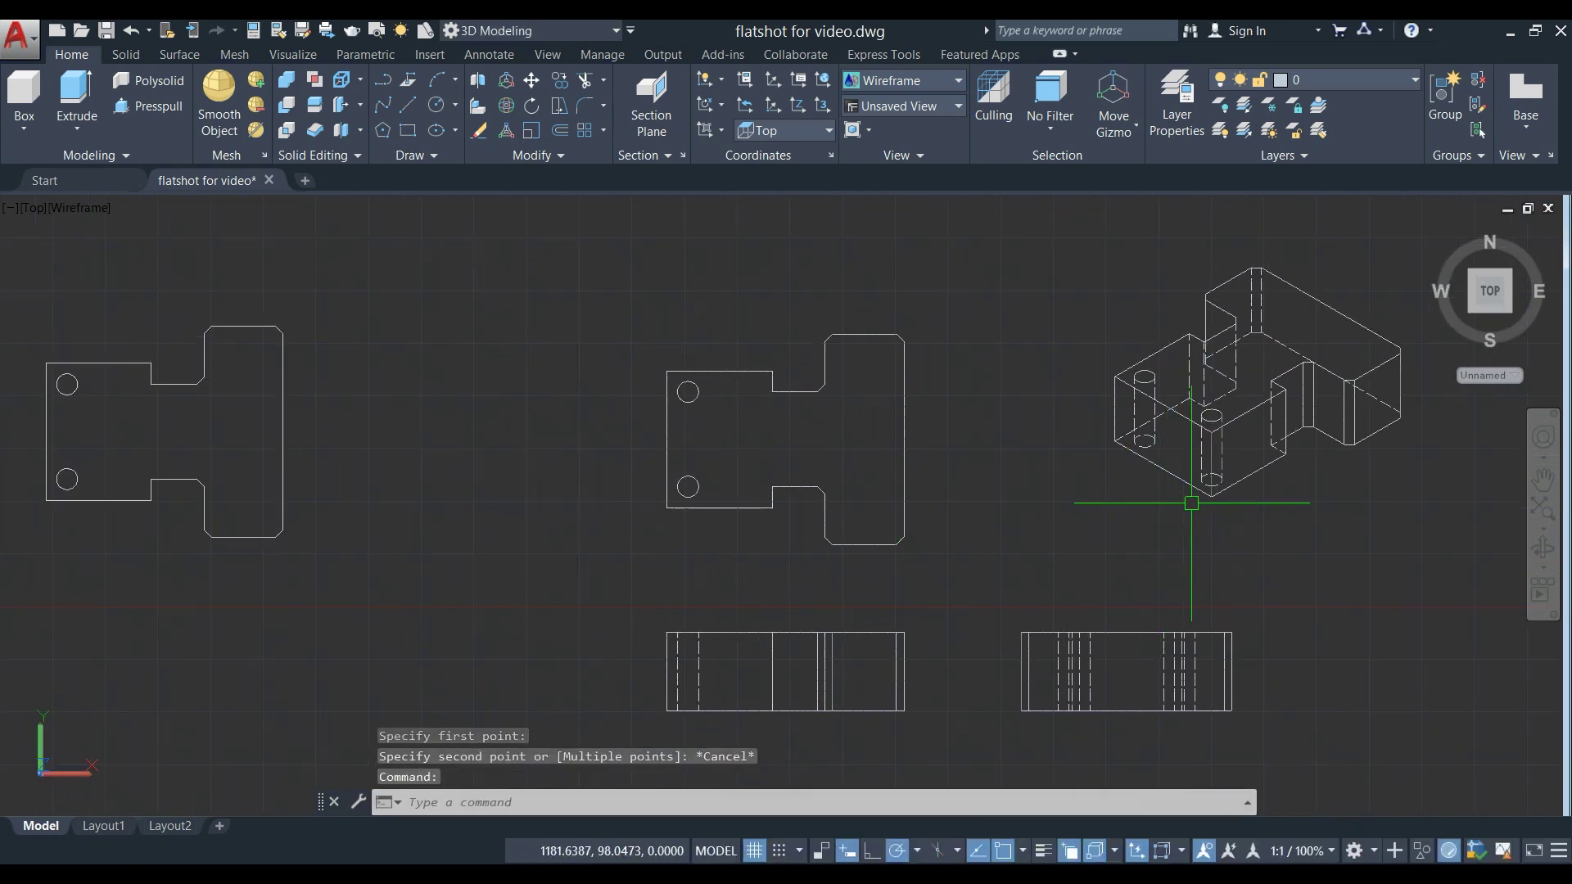
left_click(1192, 503)
middle_click(1116, 587)
key("Escape")
mouse_move(1116, 587)
middle_mouse_down()
mouse_move(1116, 573)
mouse_move(940, 610)
middle_mouse_up()
type("di")
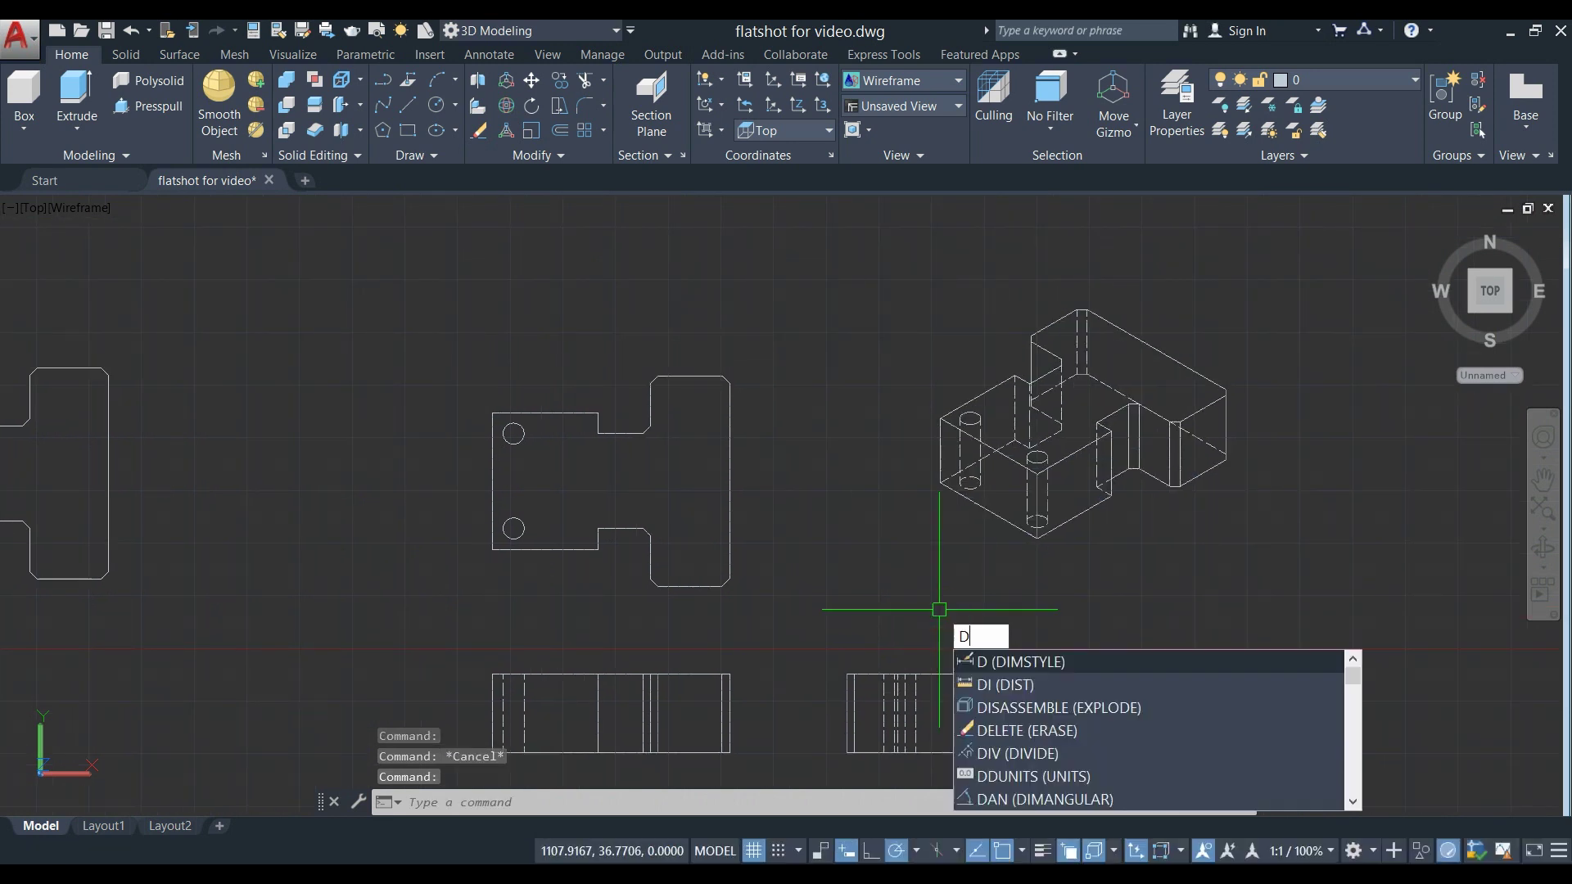
key("Return")
left_click(939, 484)
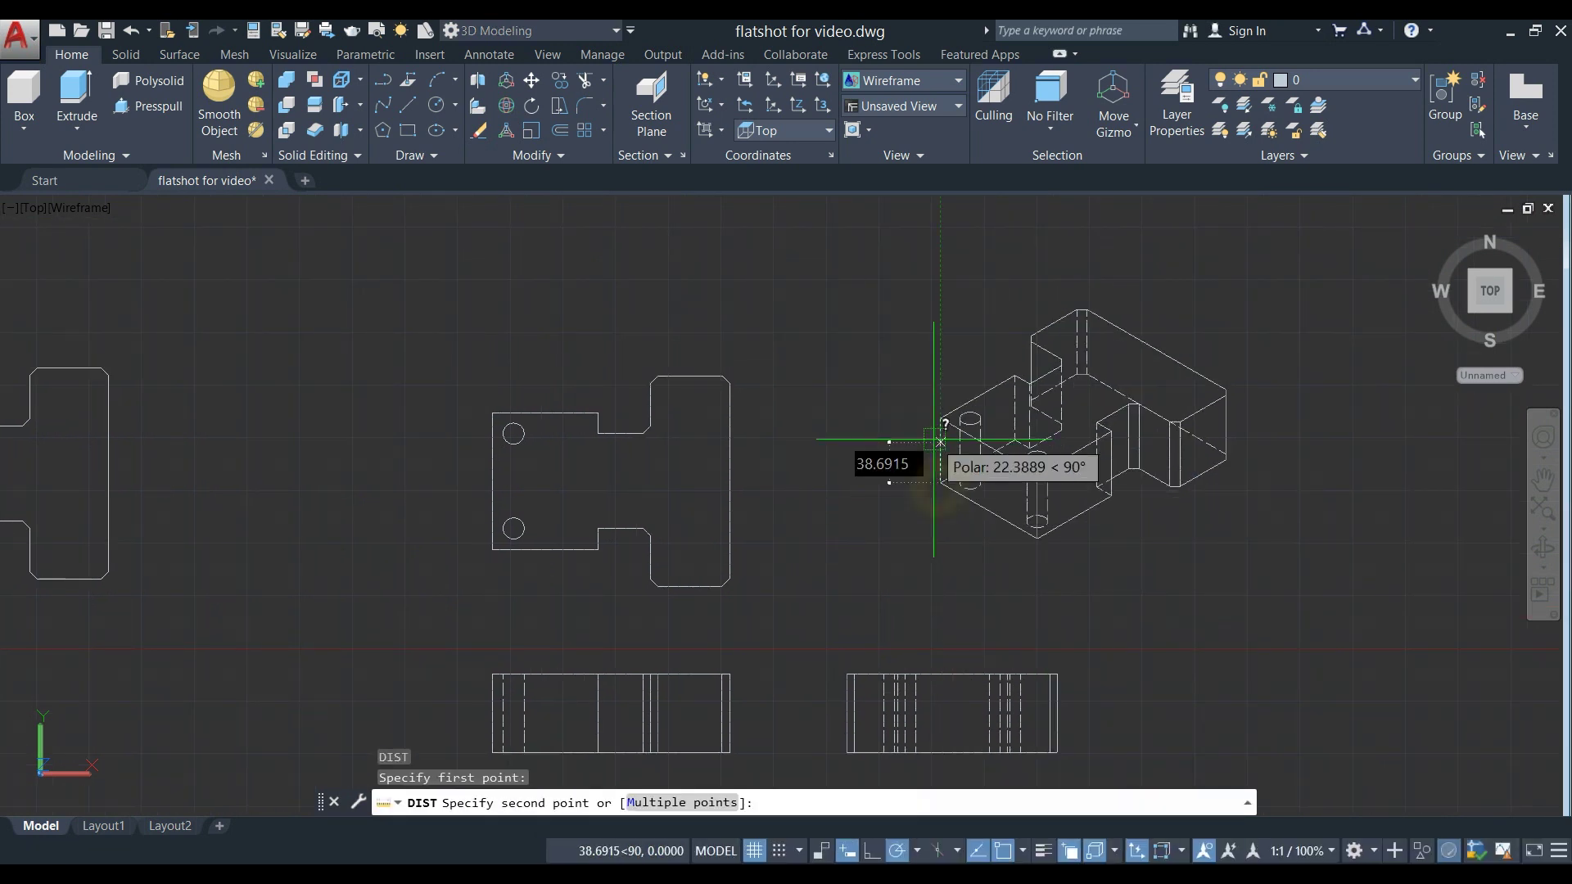
key("Escape")
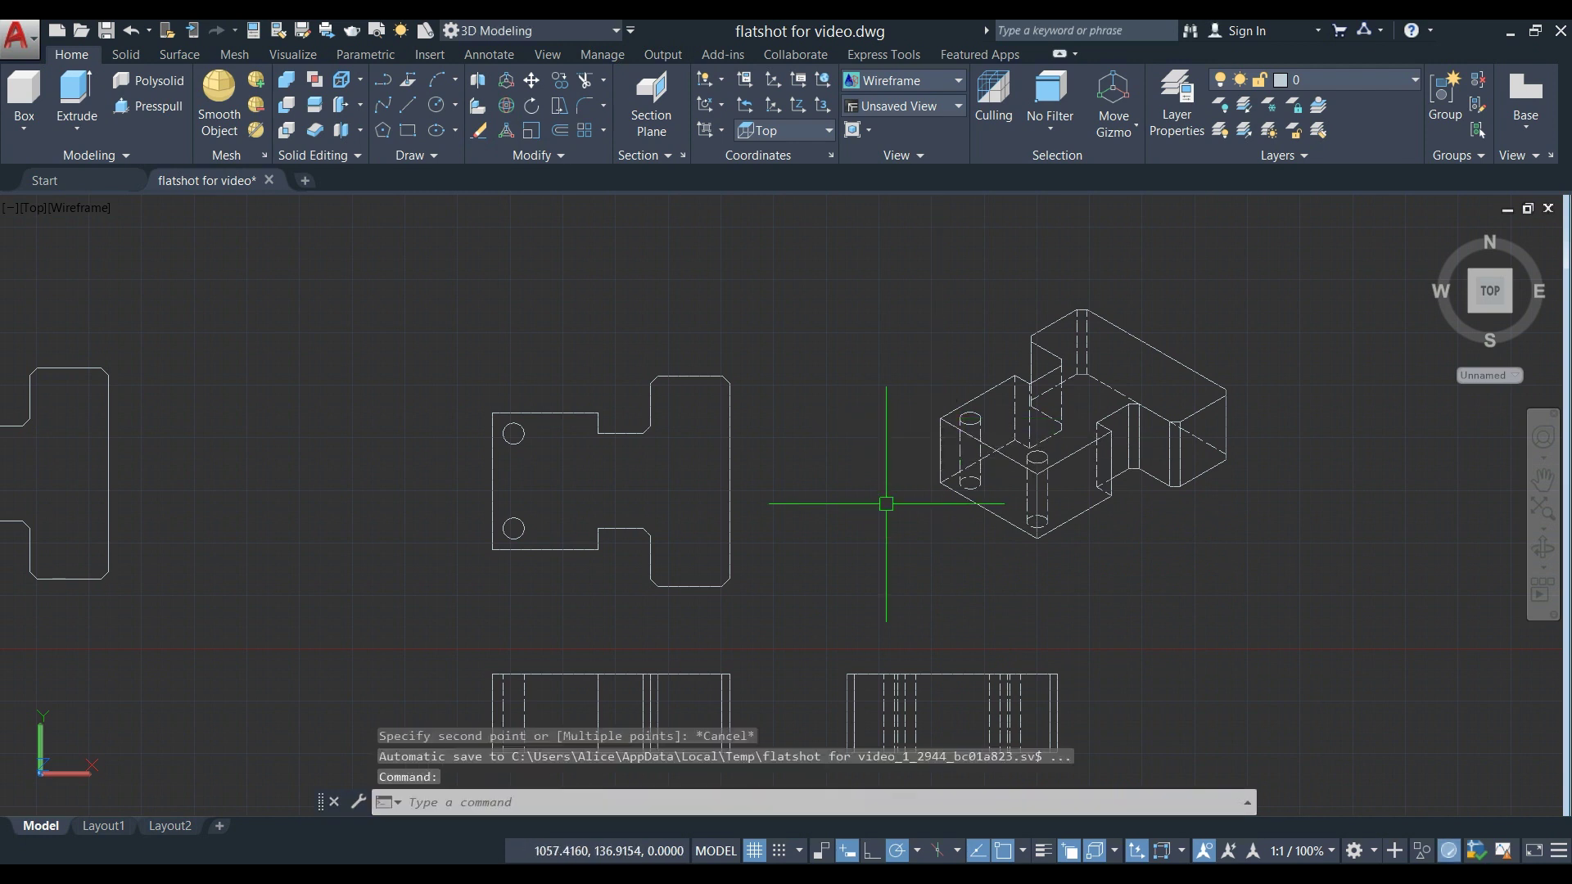
- Select the isometric flatshot block to inspect its available editing options, add the original solid to the selection, and deselect everything
scroll(885, 502, "down", 2)
middle_click_drag(891, 502, 901, 498)
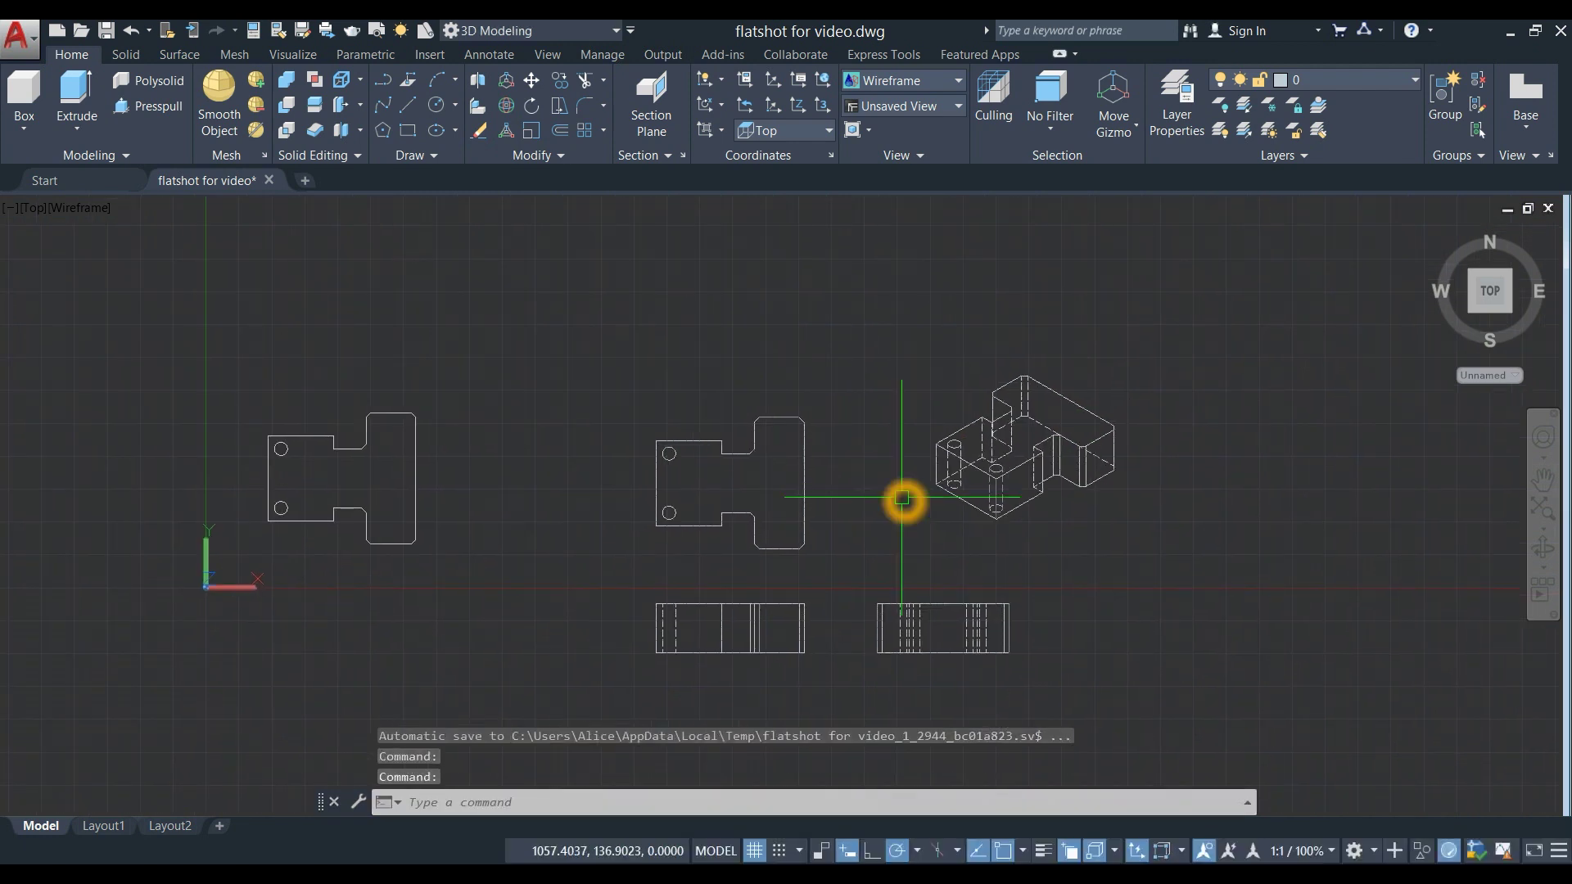
left_click(1041, 500)
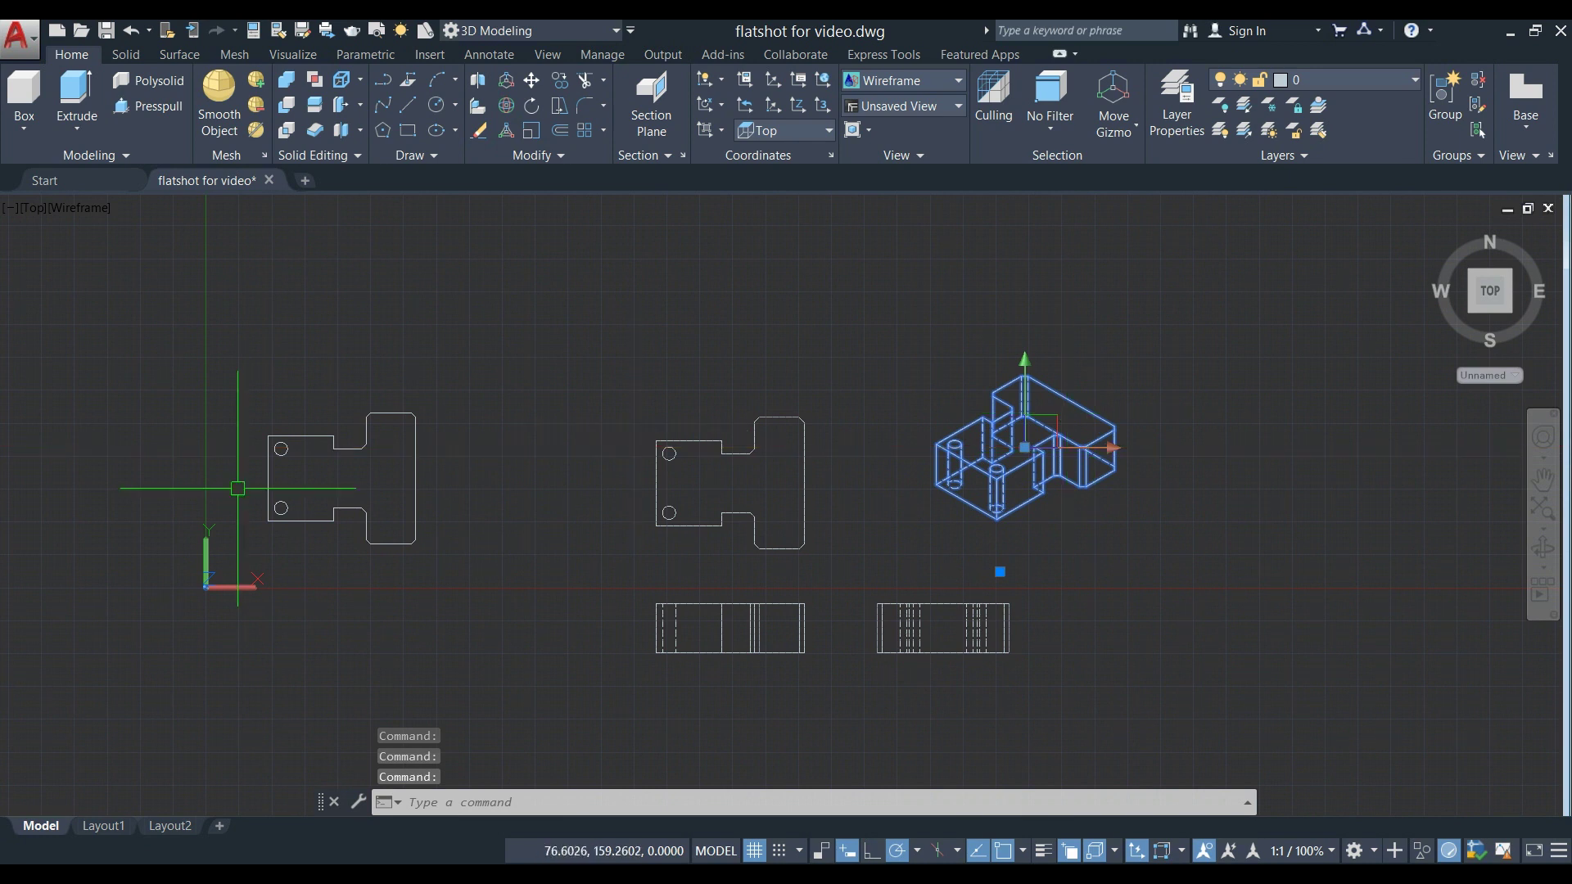
right_click(1119, 311)
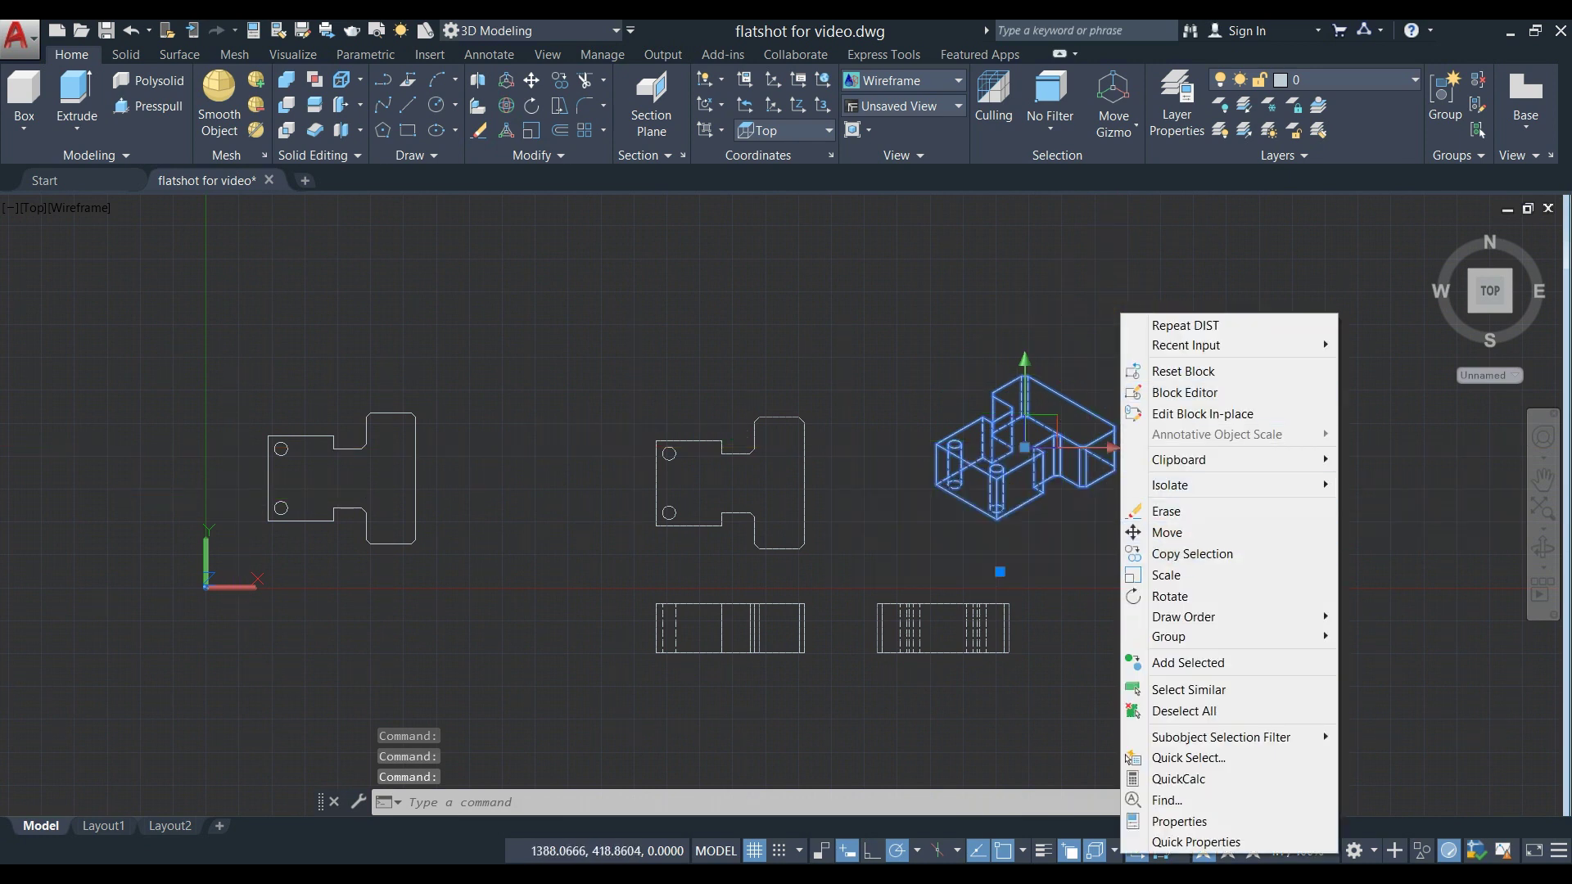
key("Escape")
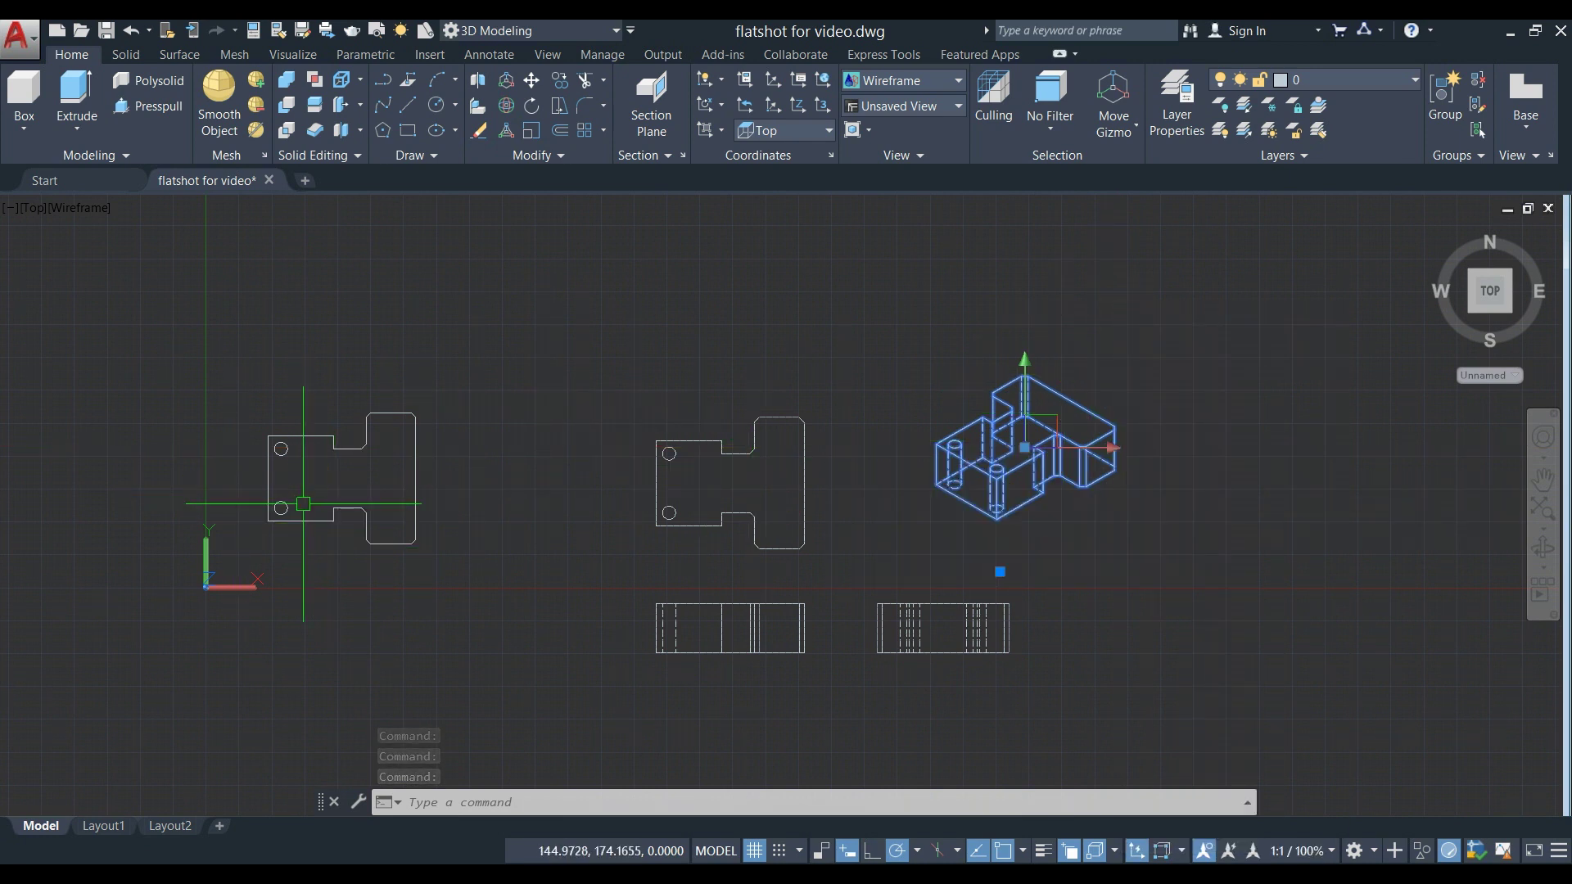
left_click(324, 445)
key("Escape")
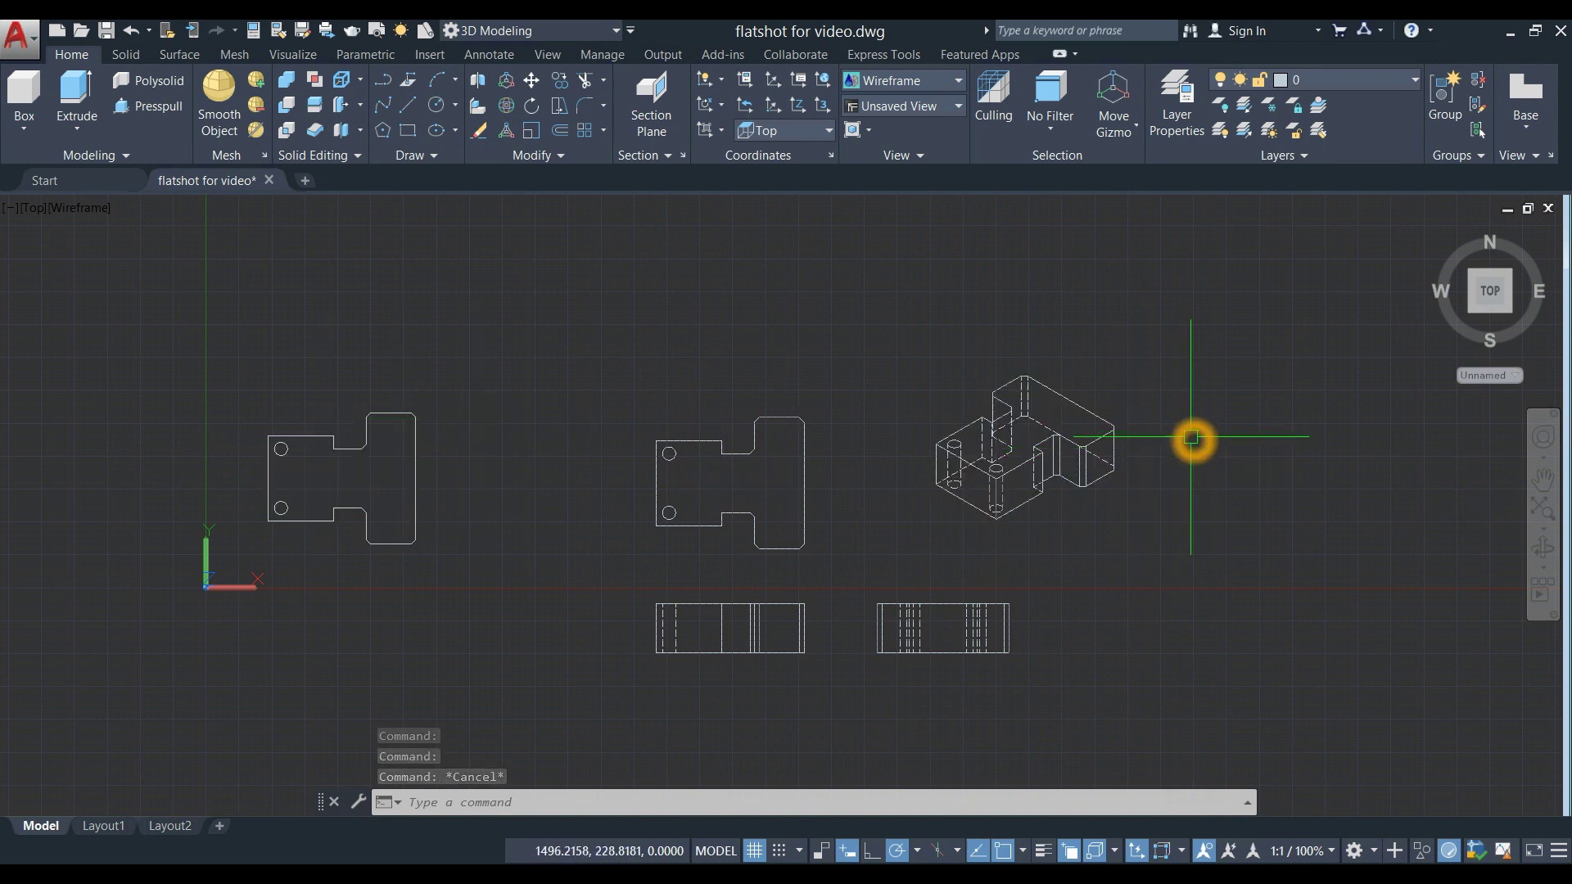
scroll(1107, 435, "up", 2)
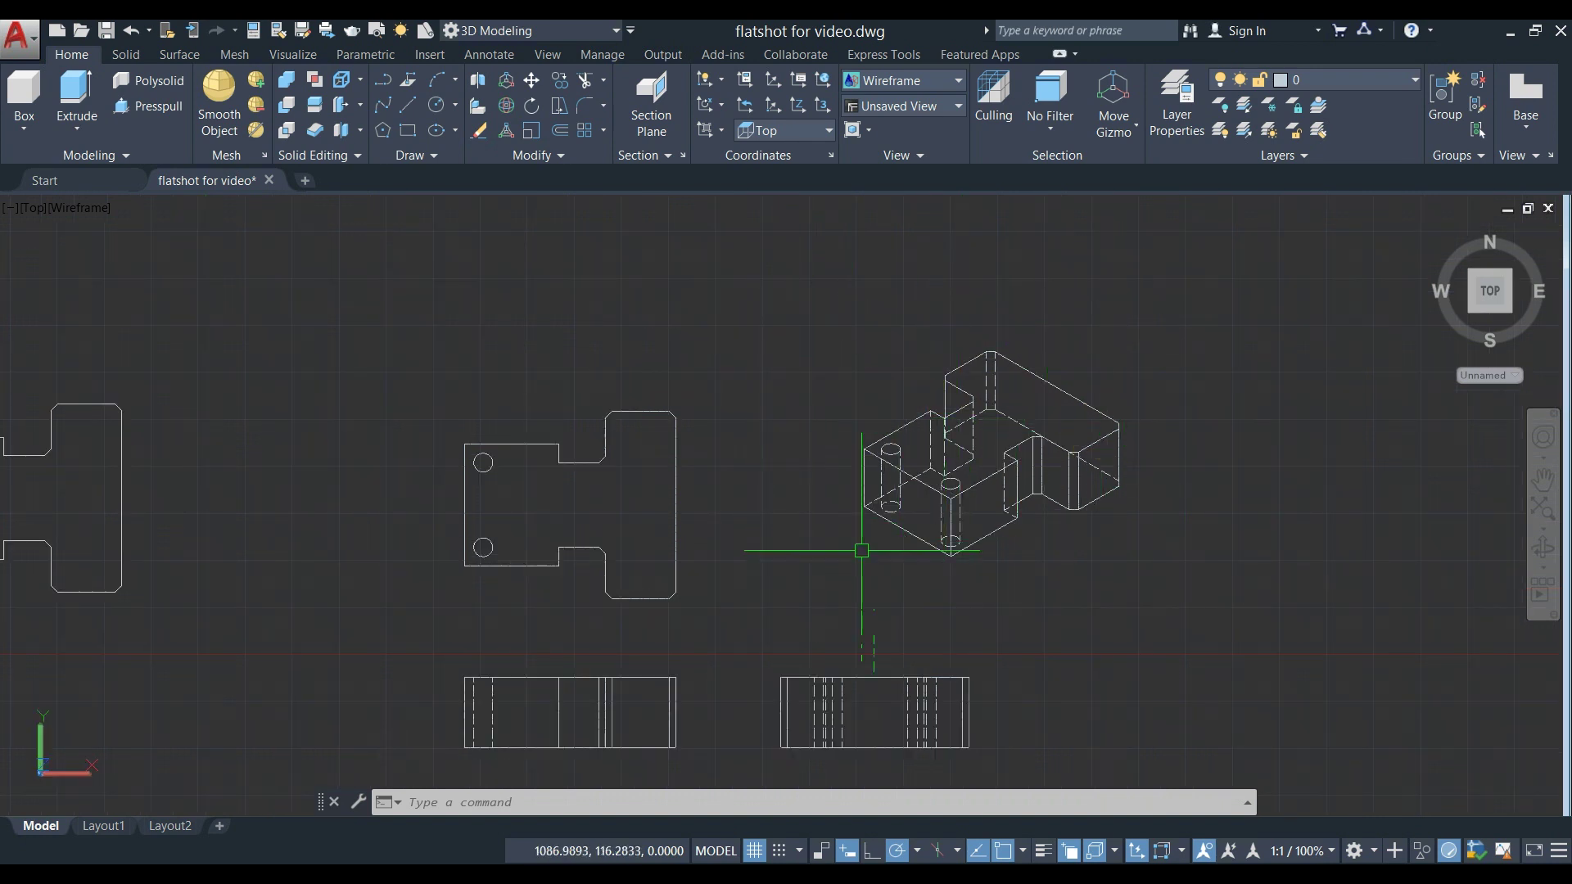
scroll(1133, 453, "down", 3)
middle_click_drag(1132, 453, 1046, 462)
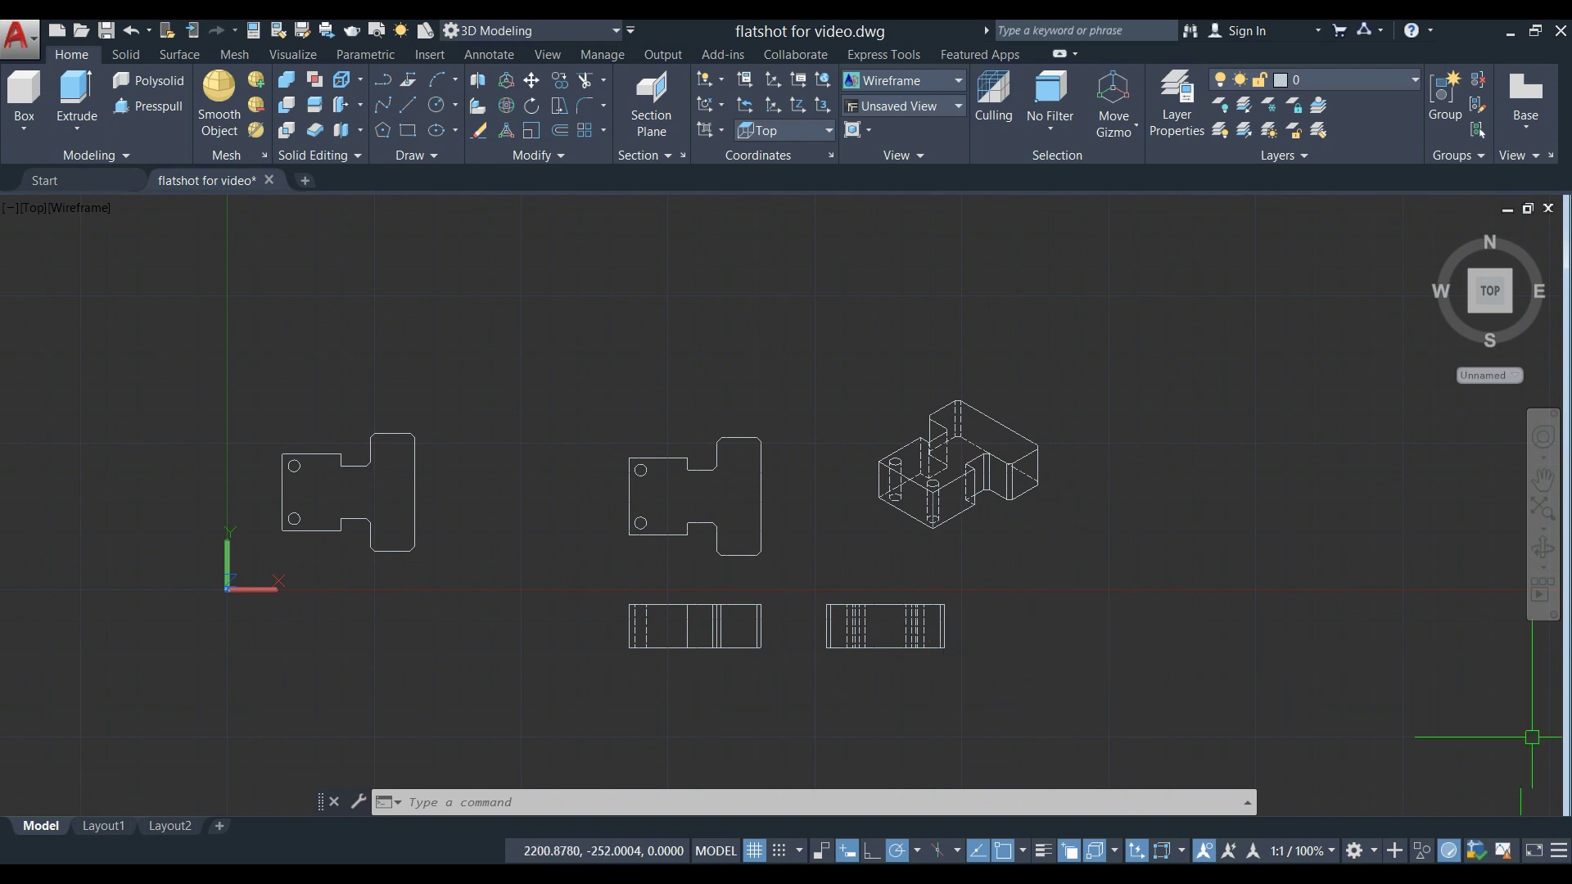
right_click(1252, 875)
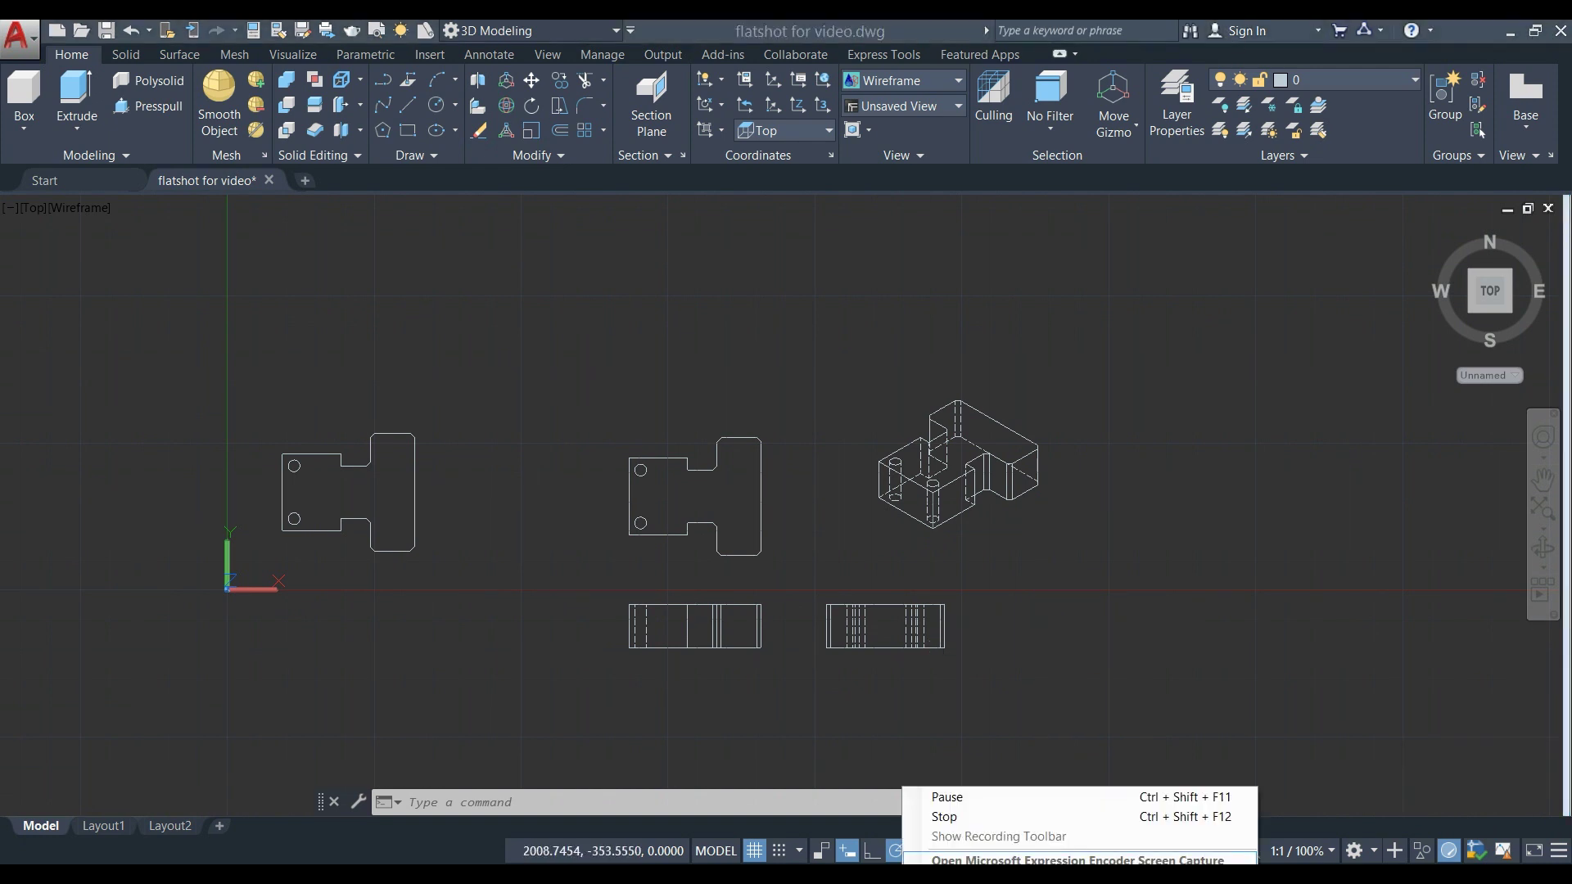